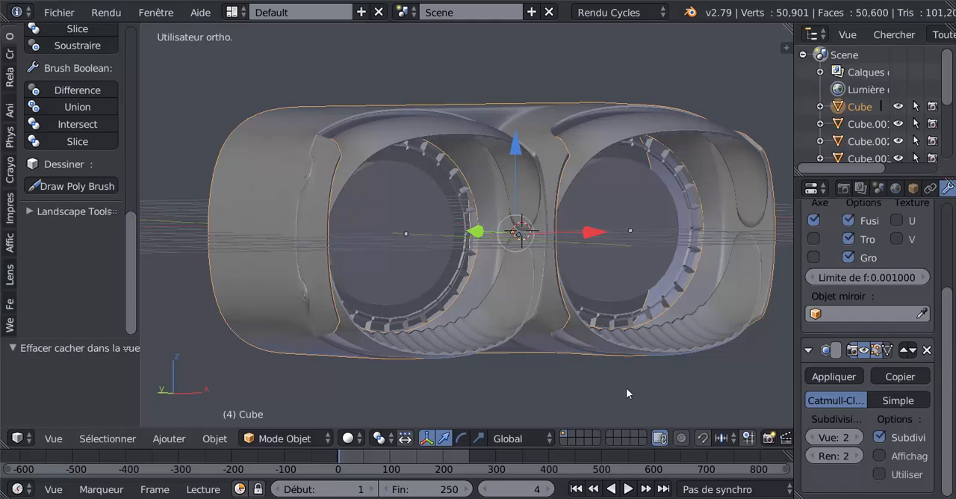
Switch to the other Blender window and examine the pinched inner corners around the twin lens openings.
mouse_move(769, 498)
click(811, 485)
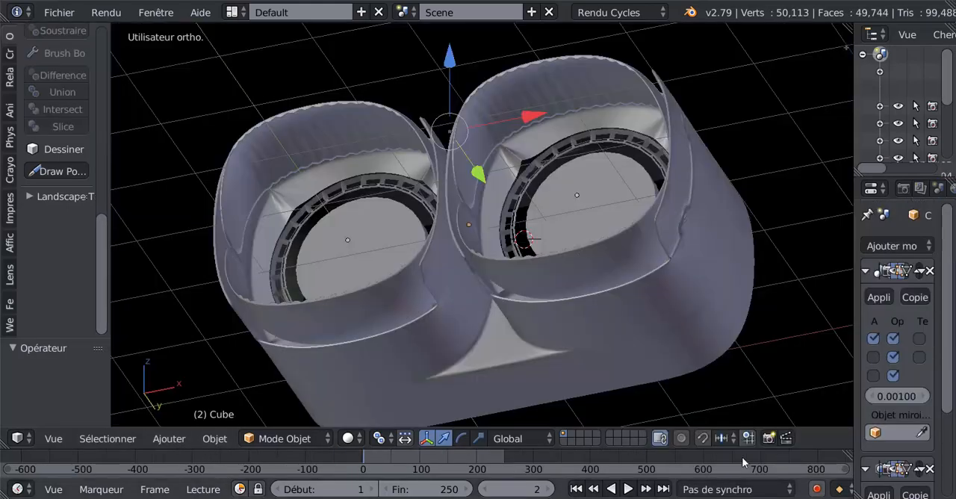
middle_drag(582, 309, 614, 321)
scroll(602, 260, up, 3)
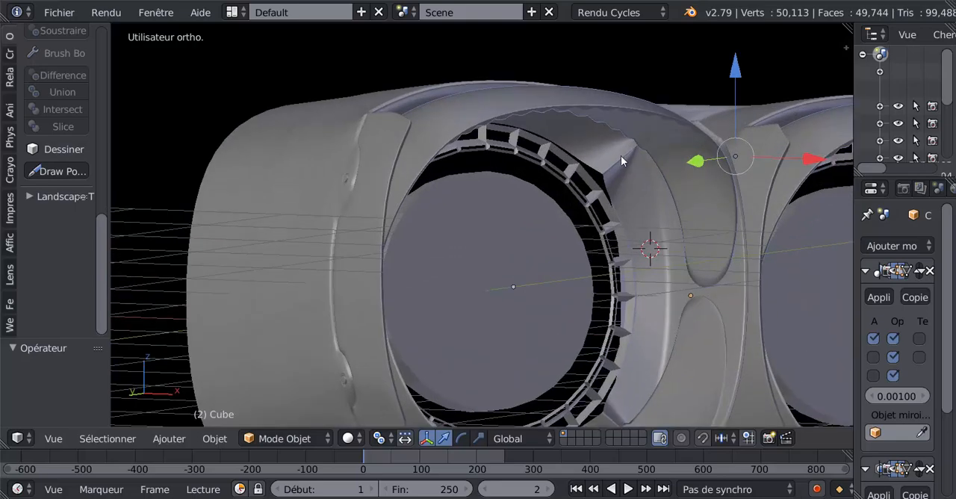
scroll(623, 180, down, 1)
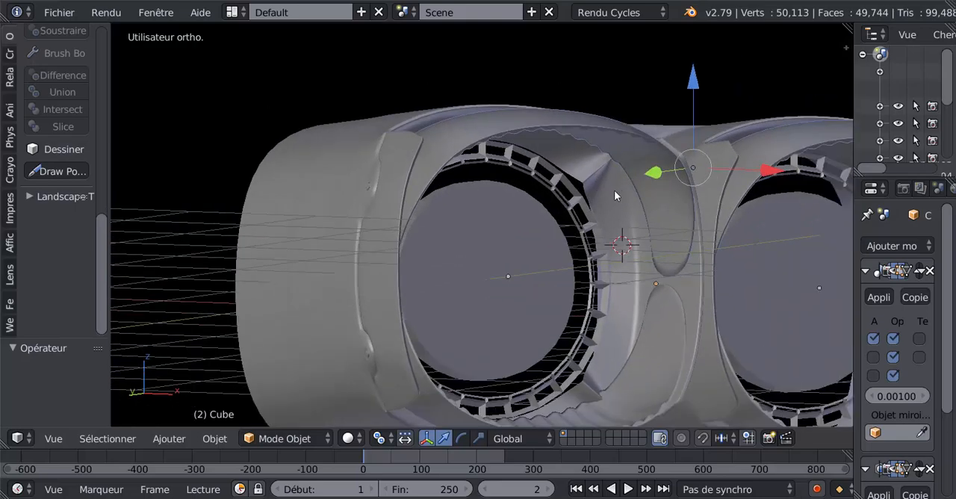
mouse_move(614, 192)
middle_down()
mouse_move(588, 204)
mouse_move(604, 204)
middle_up()
scroll(605, 203, down, 1)
middle_drag(586, 237, 511, 241)
scroll(577, 225, up, 1)
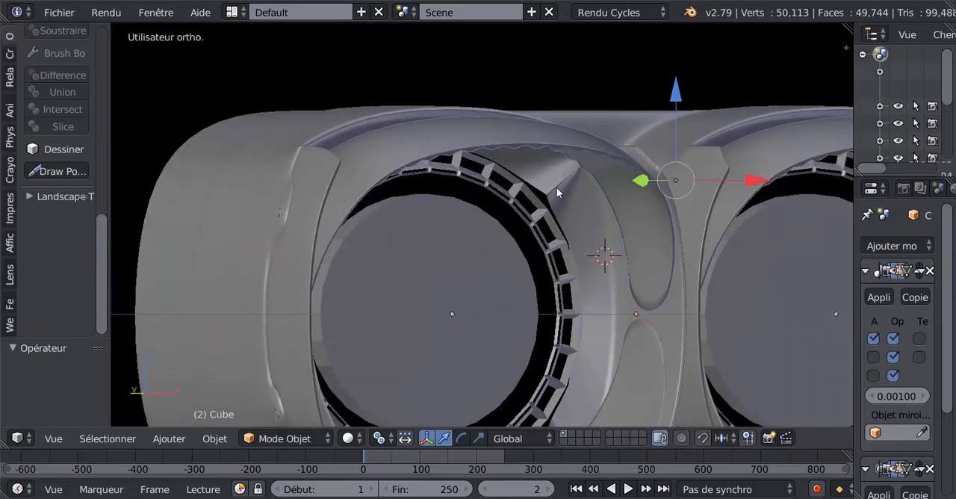
scroll(569, 188, down, 1)
middle_drag(540, 217, 516, 198)
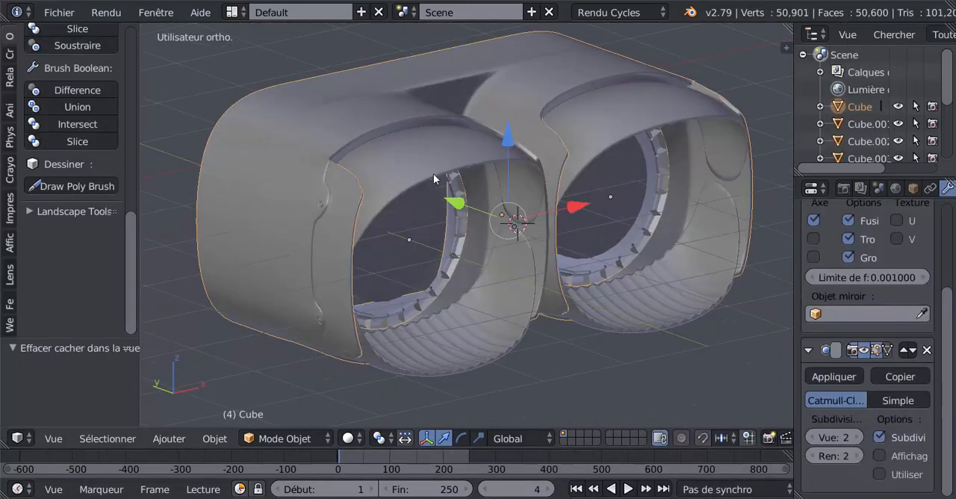
Back in the first Blender window, temporarily hide the upper trim piece to inspect the lens openings, and reveal it again.
right_click(433, 173)
key(h)
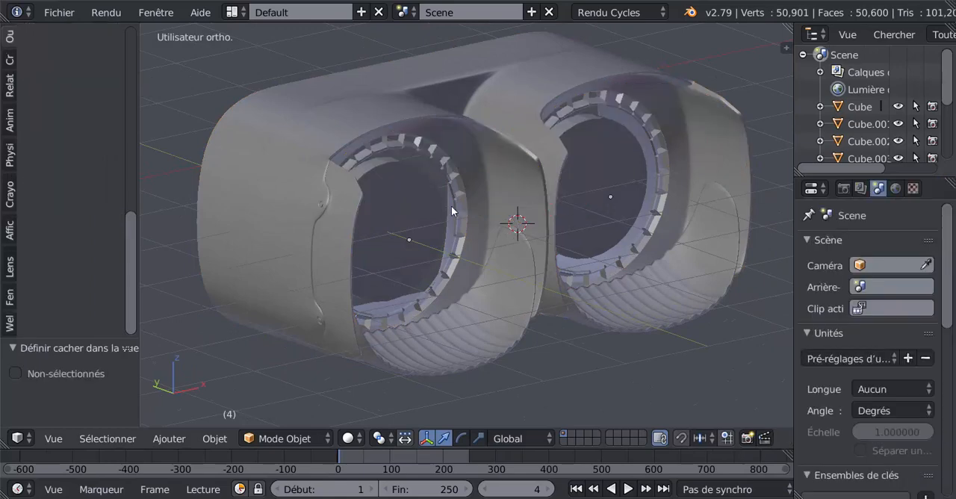
middle_drag(433, 172, 456, 213)
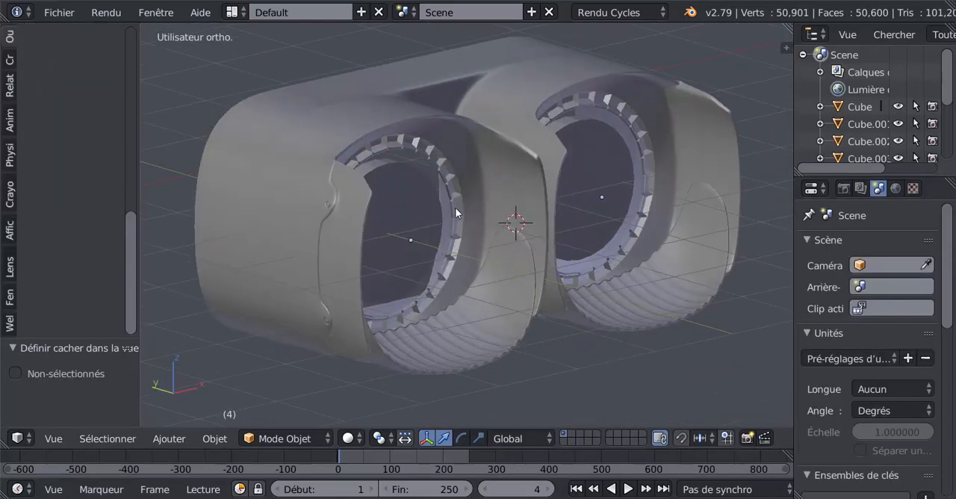
key(alt+h)
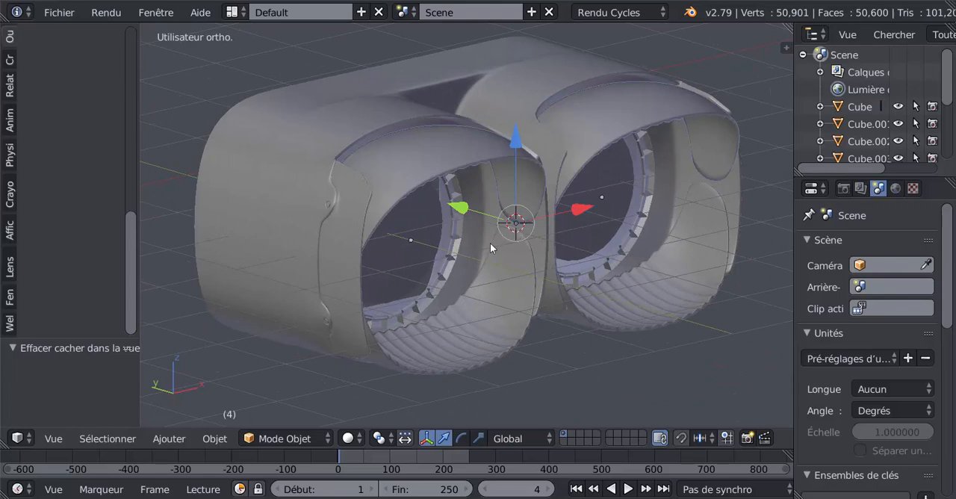
middle_drag(490, 243, 623, 259)
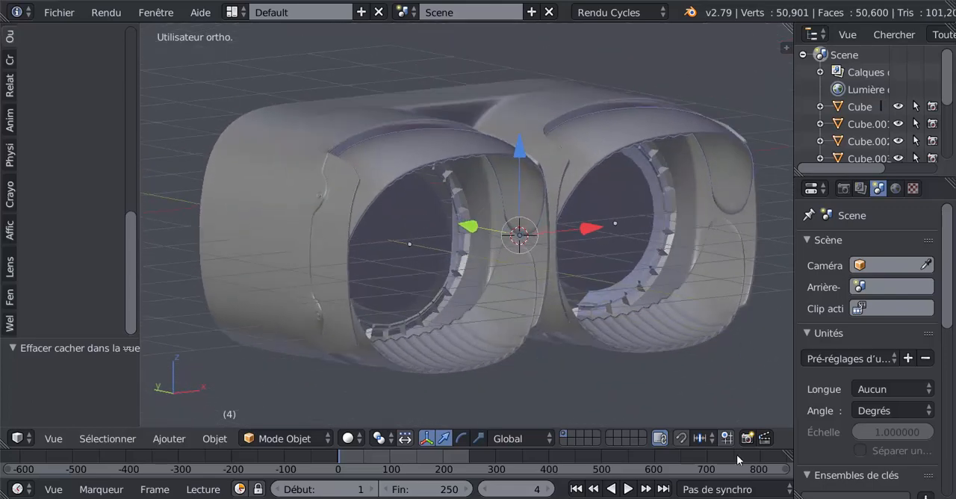
Compare the twin-lens model with the version open in the other Blender window.
mouse_move(711, 498)
mouse_move(769, 498)
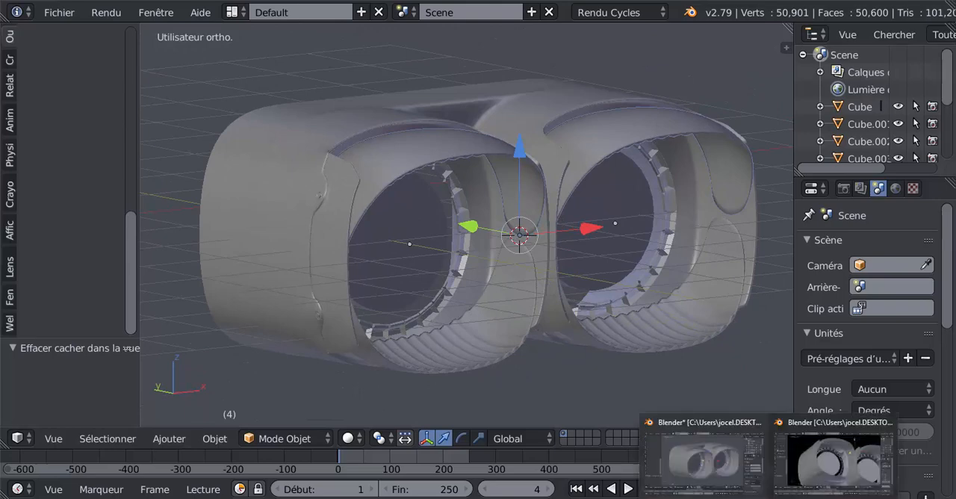
click(704, 461)
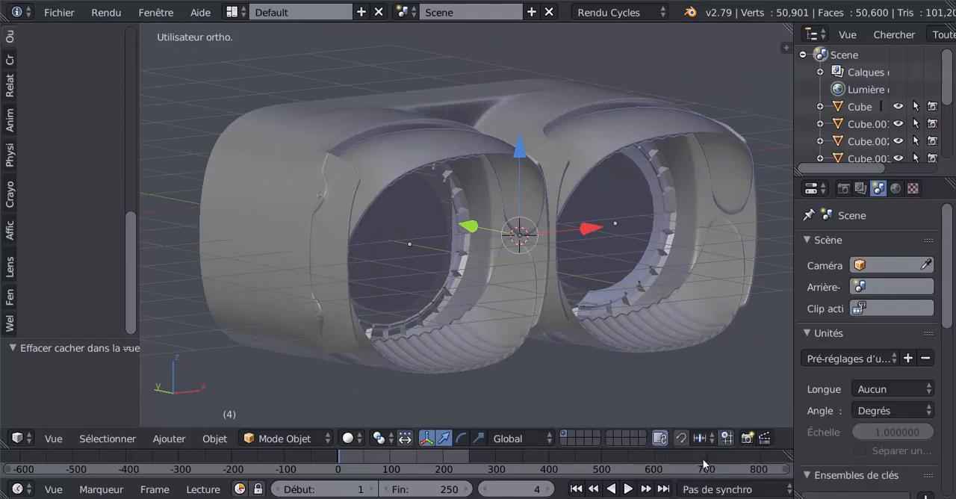
click(819, 469)
scroll(560, 261, down, 3)
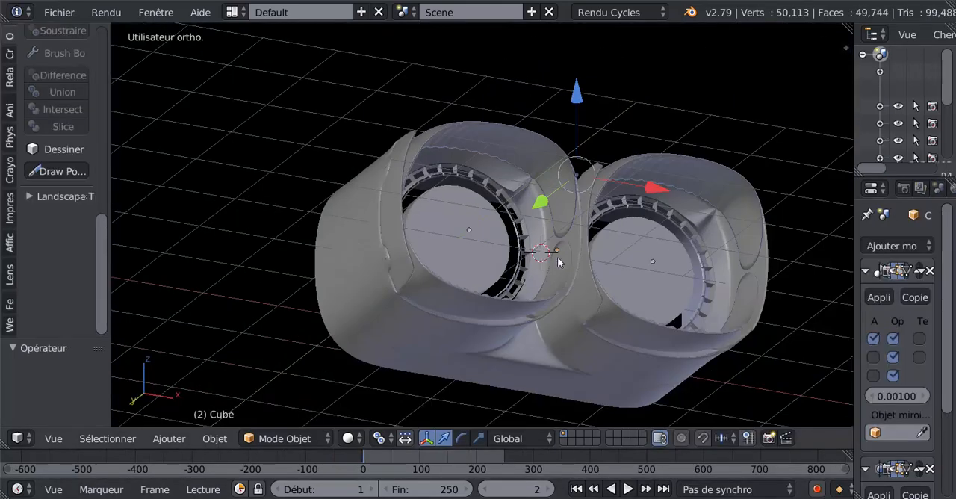
middle_drag(560, 261, 598, 270)
mouse_move(747, 496)
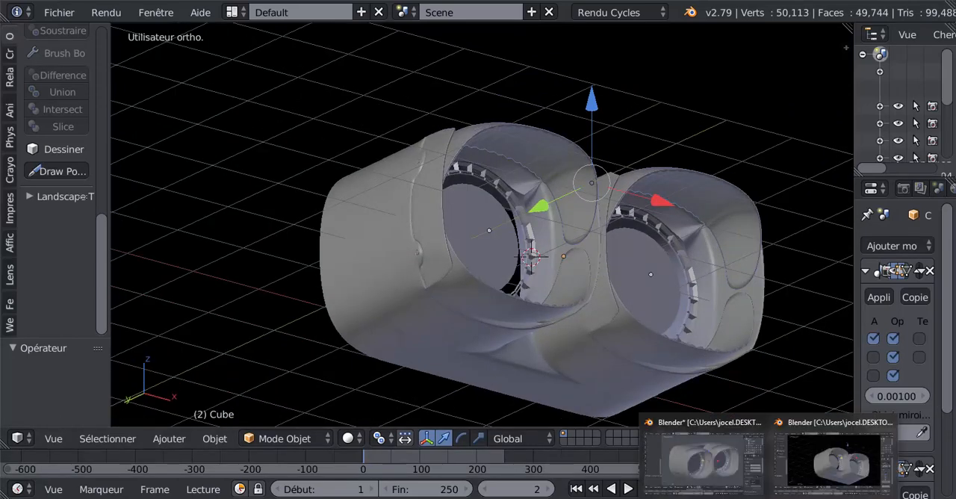
Close the Blender window holding the grey-background version, discarding its unsaved changes.
click(709, 463)
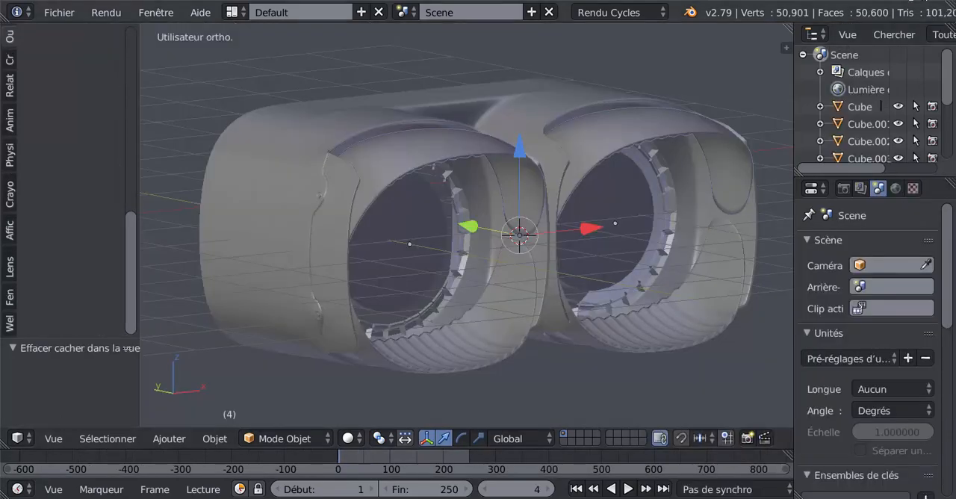
click(942, 4)
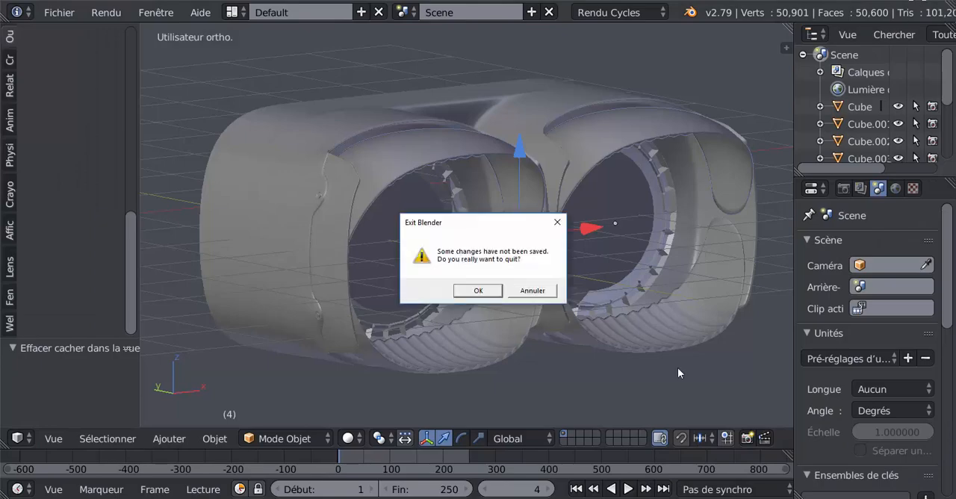
click(480, 290)
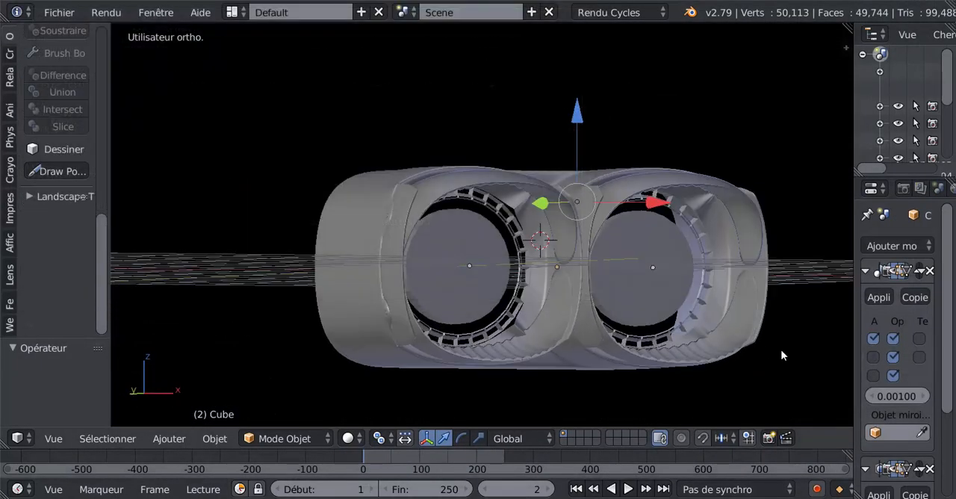
Turn off the world background (Fond du monde) in the 3D view and narrow the properties sidebar.
key(n)
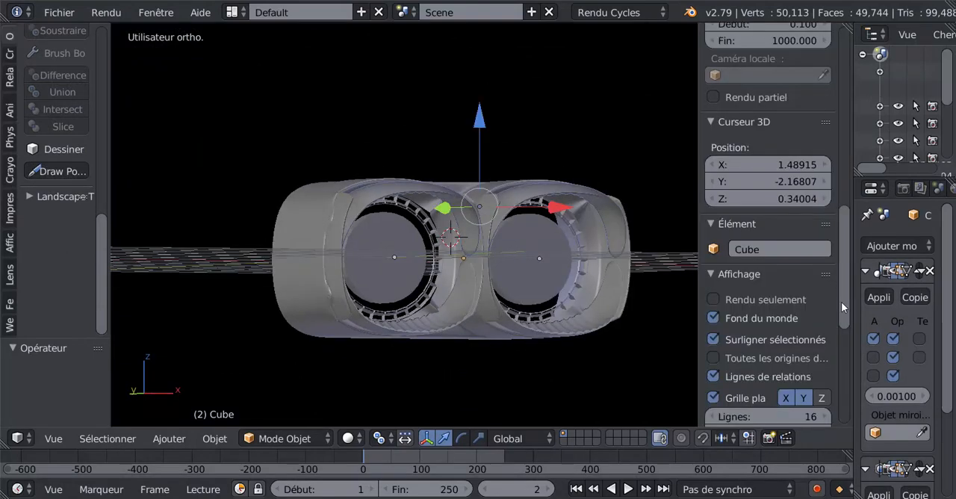
click(714, 318)
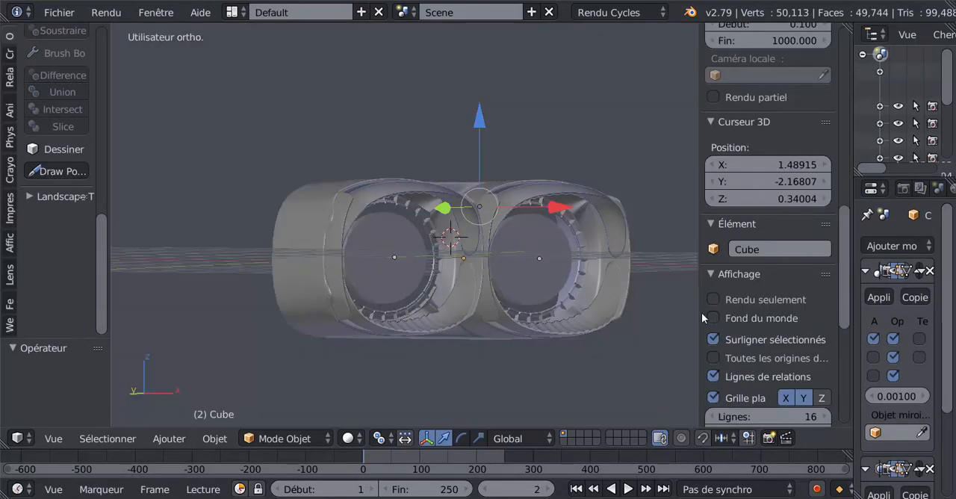
drag(700, 306, 790, 308)
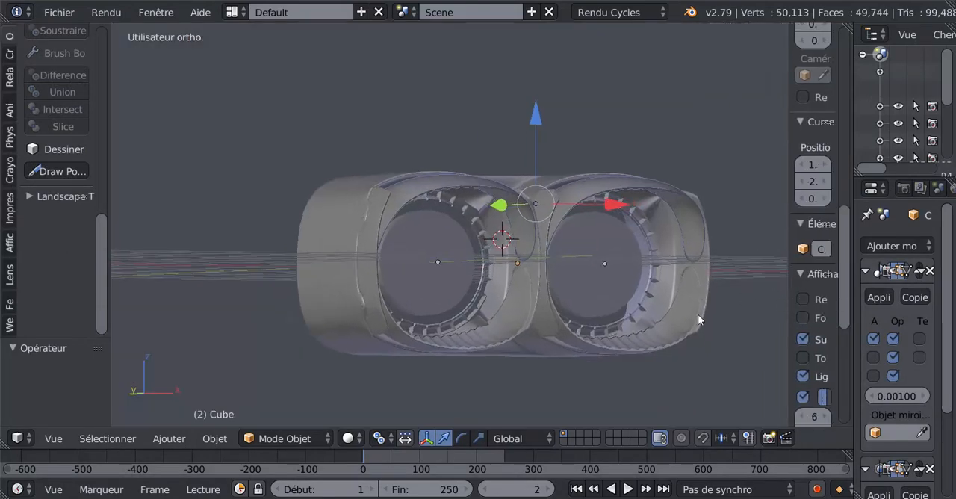
Hide the upper and lower trim pieces that line the two lens openings.
middle_drag(698, 319, 555, 308)
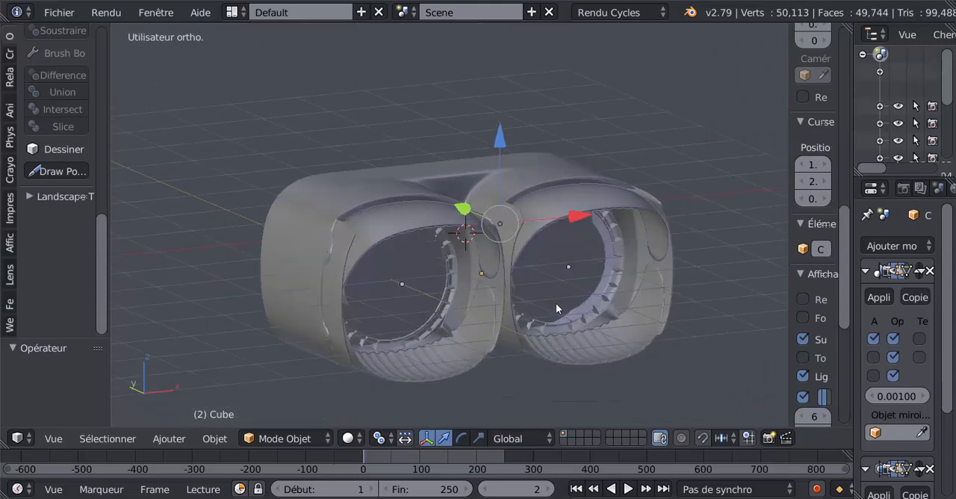
scroll(547, 305, up, 3)
scroll(575, 268, down, 2)
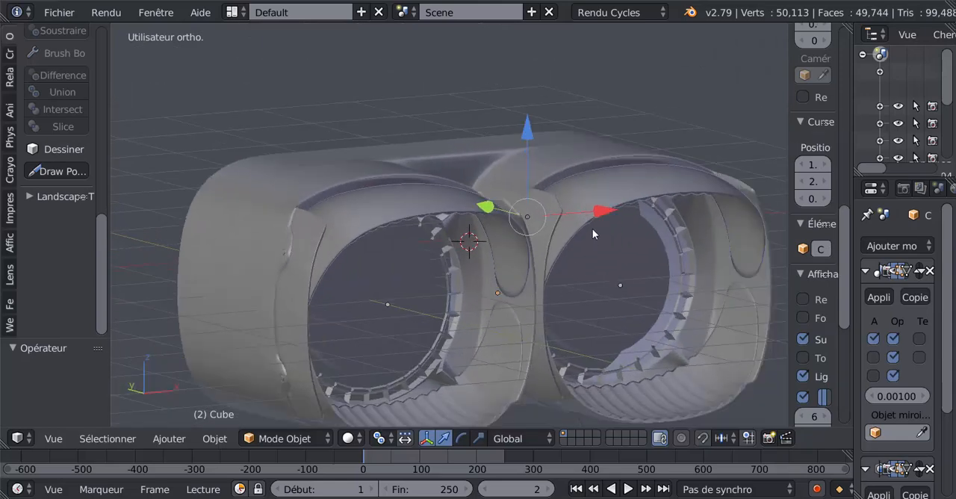
right_click(605, 209)
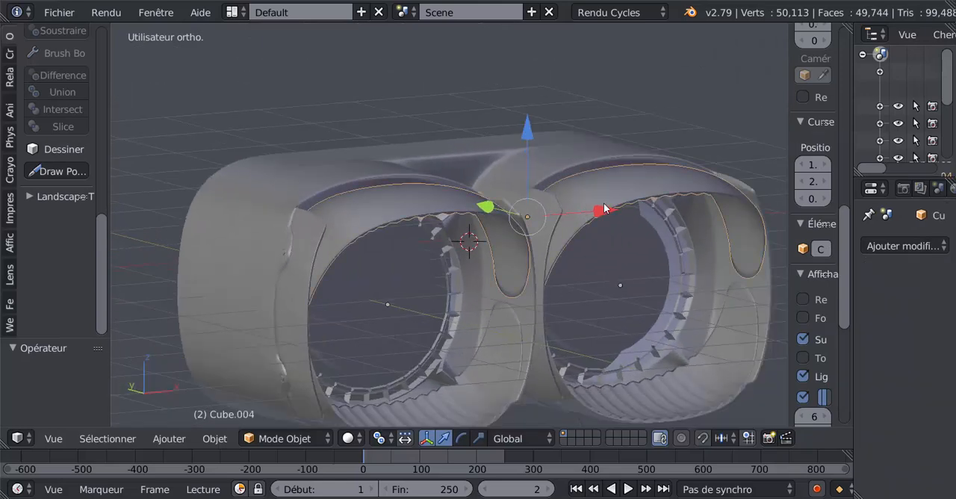
shift+right_click(721, 370)
scroll(719, 367, down, 1)
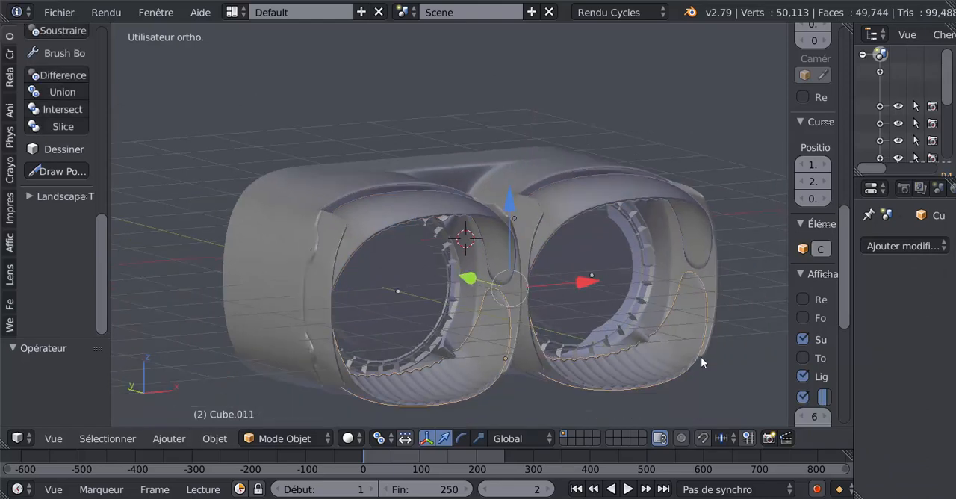
key(h)
Try hiding the toothed lens rings to expose the main body.
middle_drag(664, 344, 479, 343)
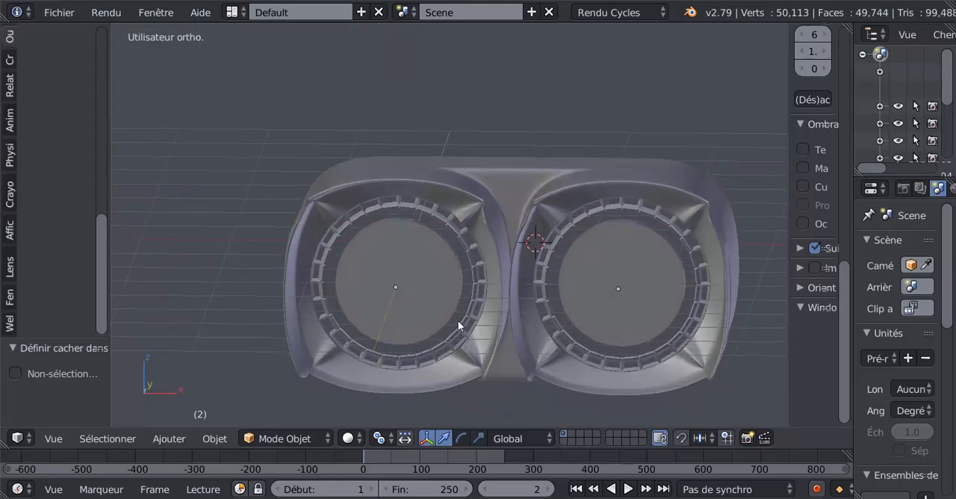
middle_drag(511, 264, 460, 225)
right_click(451, 238)
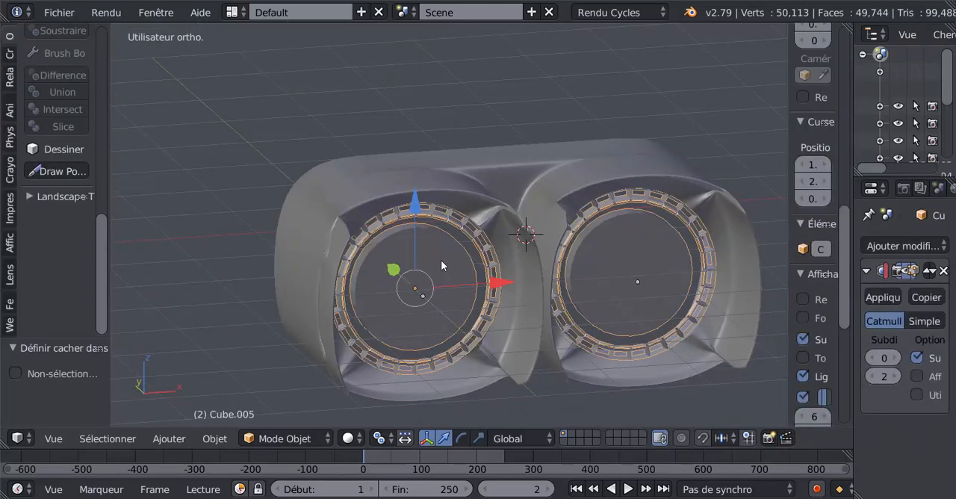
key(h)
right_click(451, 243)
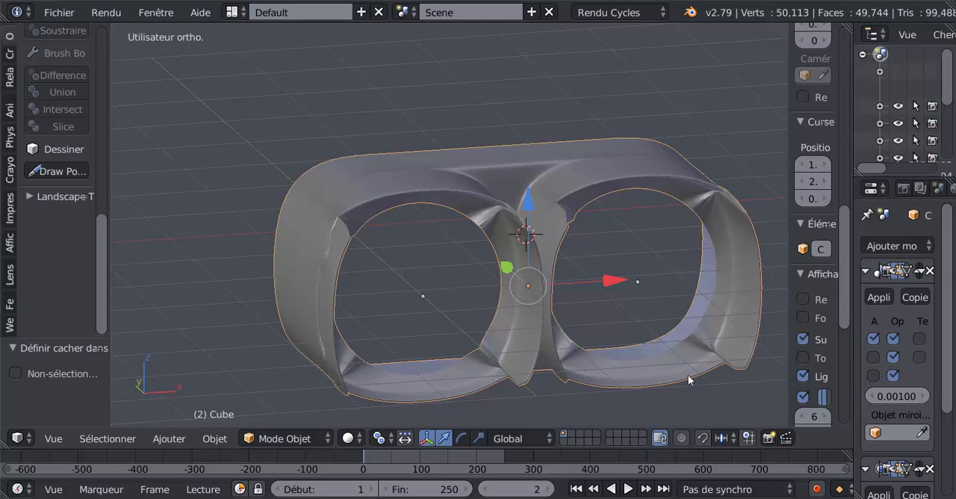
key(Delete)
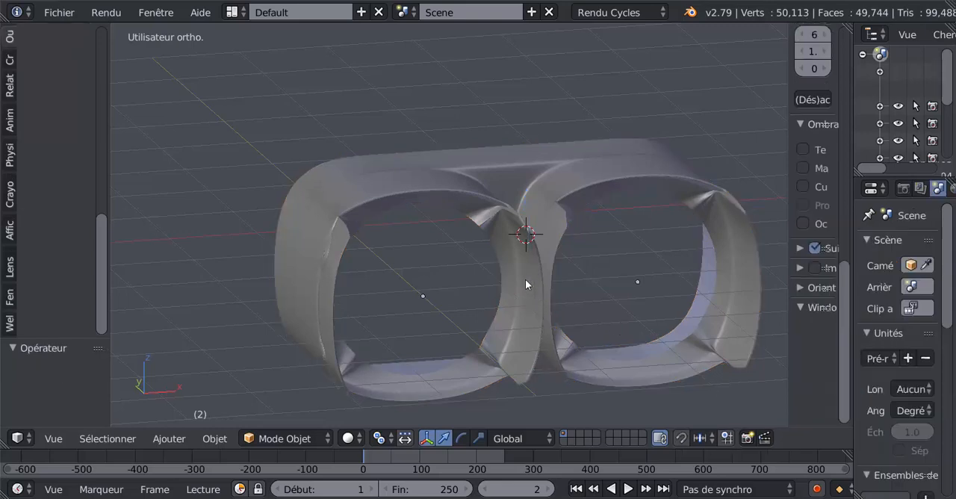
key(alt+h)
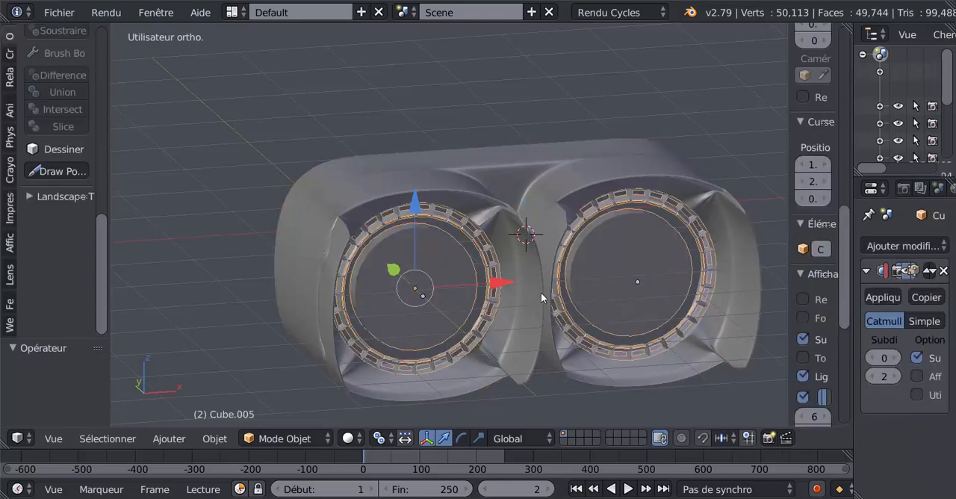
Isolate the main body in local view and enter Edit mode on its mesh.
right_click(612, 169)
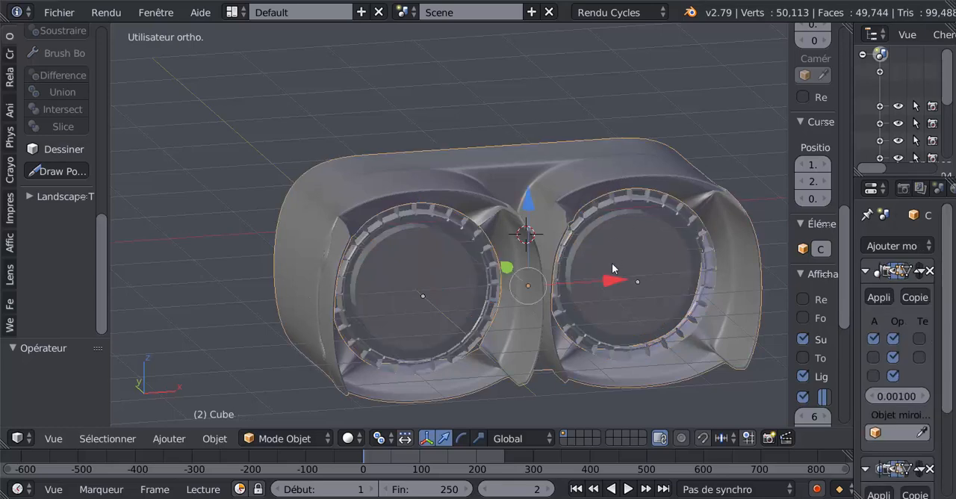
key(KP_Divide)
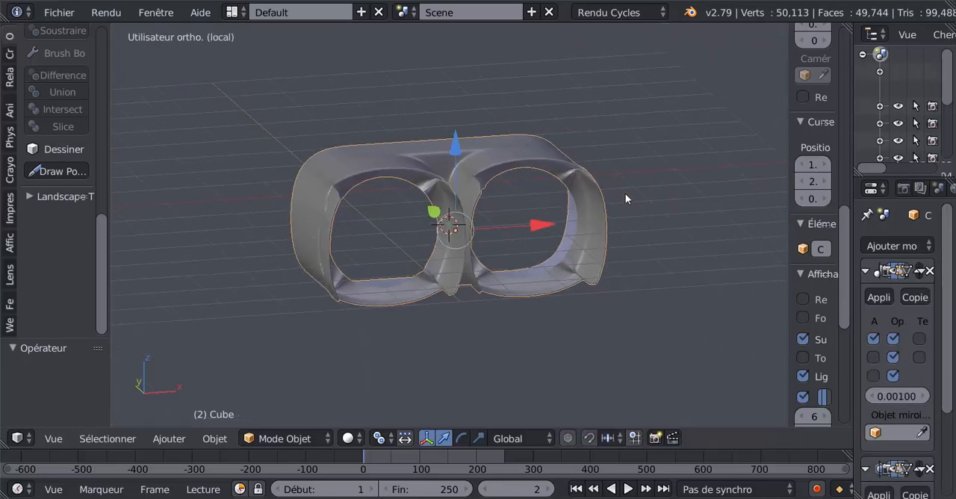
scroll(607, 219, up, 3)
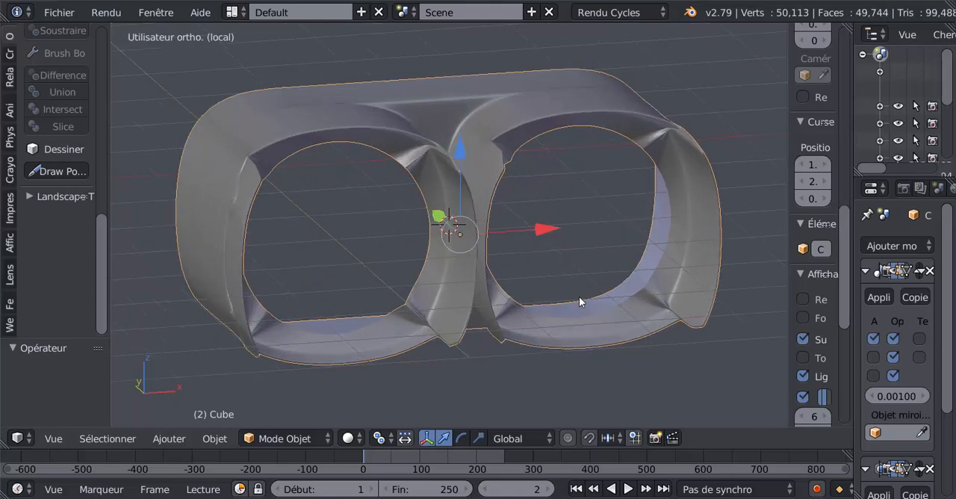
middle_drag(511, 276, 530, 284)
key(Tab)
scroll(520, 295, up, 3)
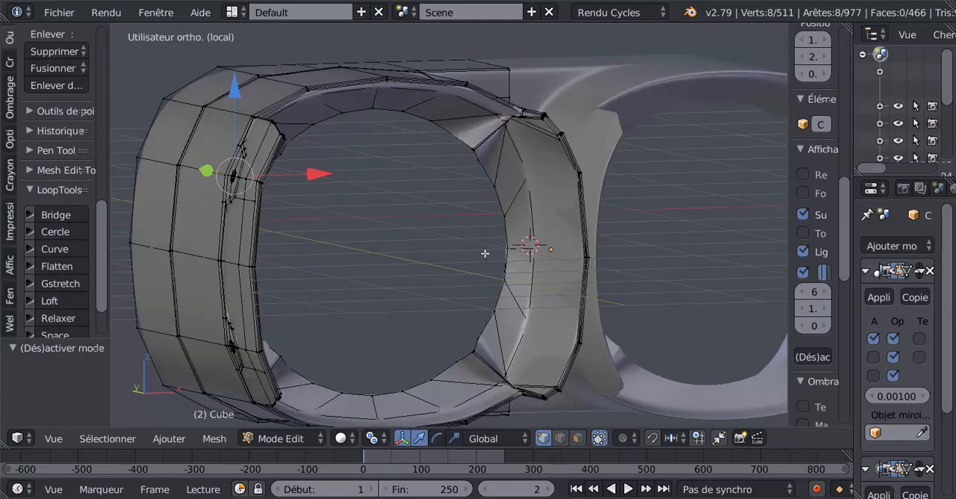
Take the main body out of local view and isolate it again.
scroll(485, 254, up, 2)
scroll(486, 254, down, 3)
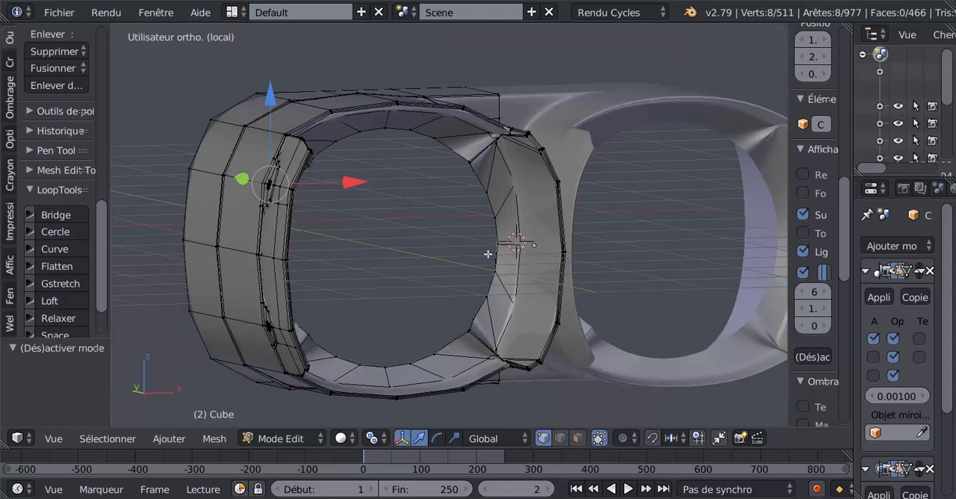
key(KP_Divide)
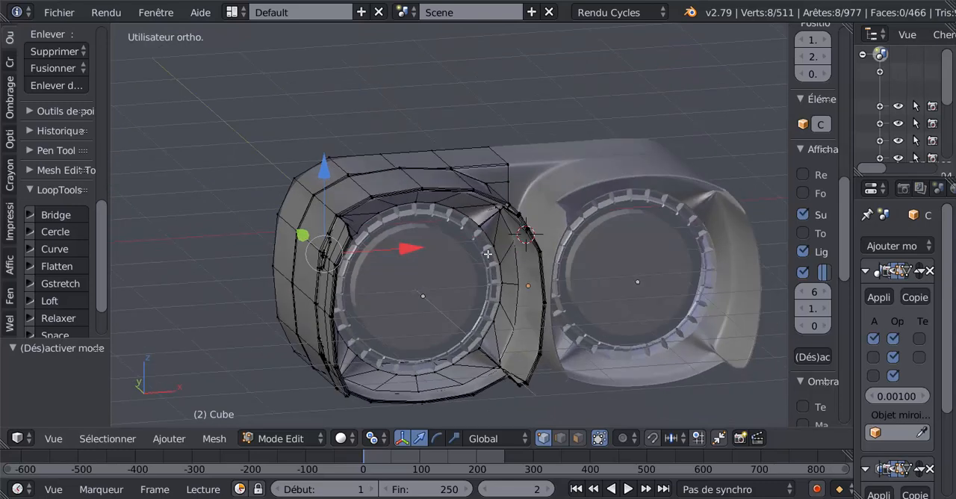
key(KP_Divide)
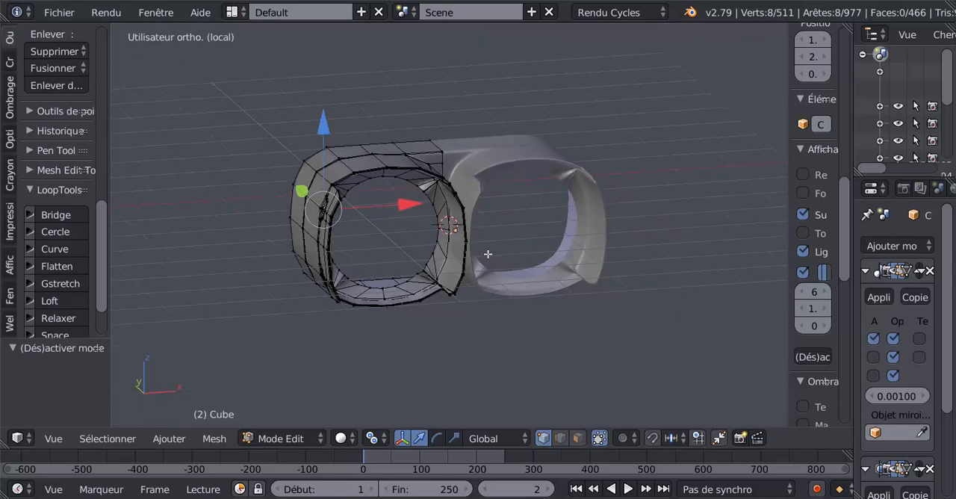
Examine the pinched inner corners of the lens opening up close, comparing the smoothed object with its editable mesh.
scroll(488, 254, up, 4)
shift+middle_drag(484, 250, 628, 275)
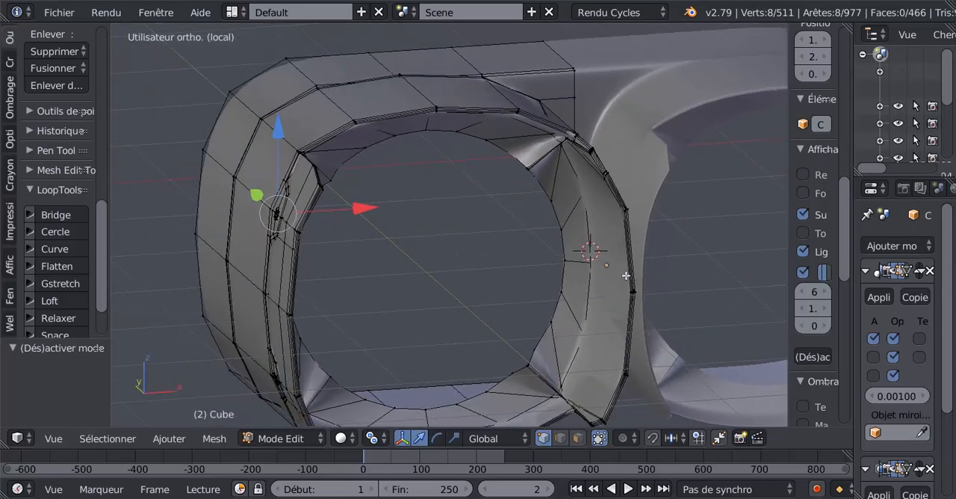
scroll(512, 259, up, 3)
shift+middle_drag(504, 254, 552, 302)
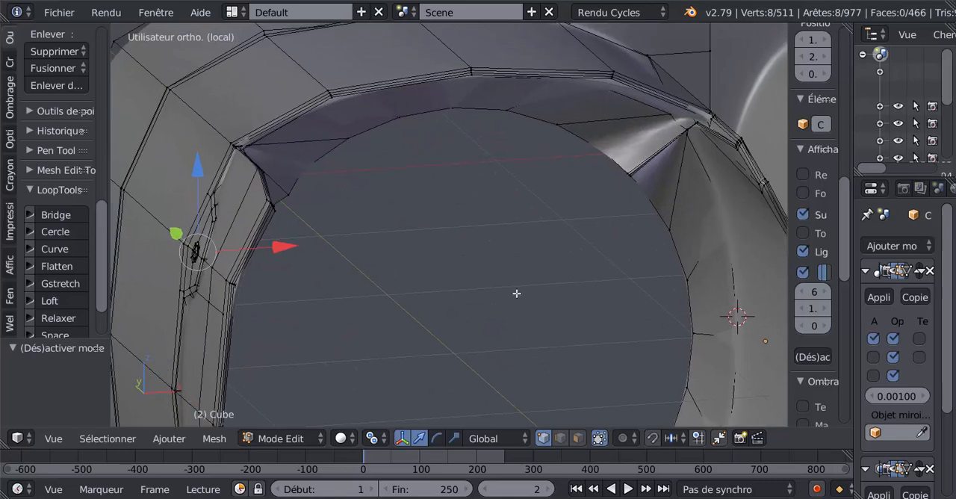
middle_drag(446, 274, 508, 269)
key(Tab)
key(Tab)
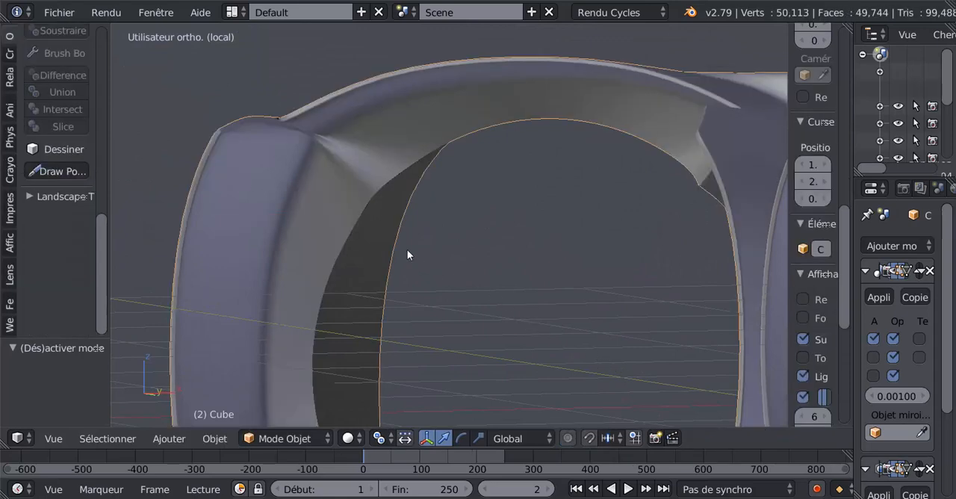
middle_drag(436, 256, 454, 265)
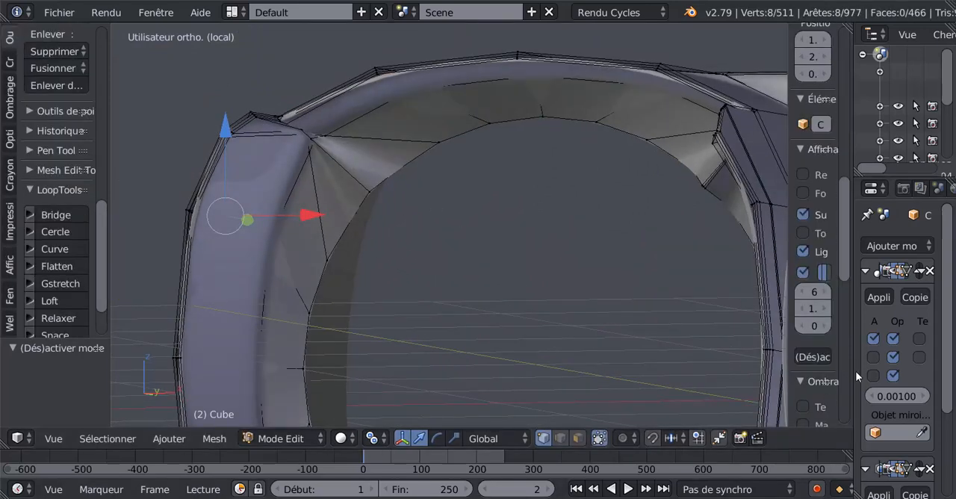
Set the main body's Subsurf modifier to 0 viewport subdivisions.
drag(853, 378, 620, 378)
scroll(730, 398, down, 5)
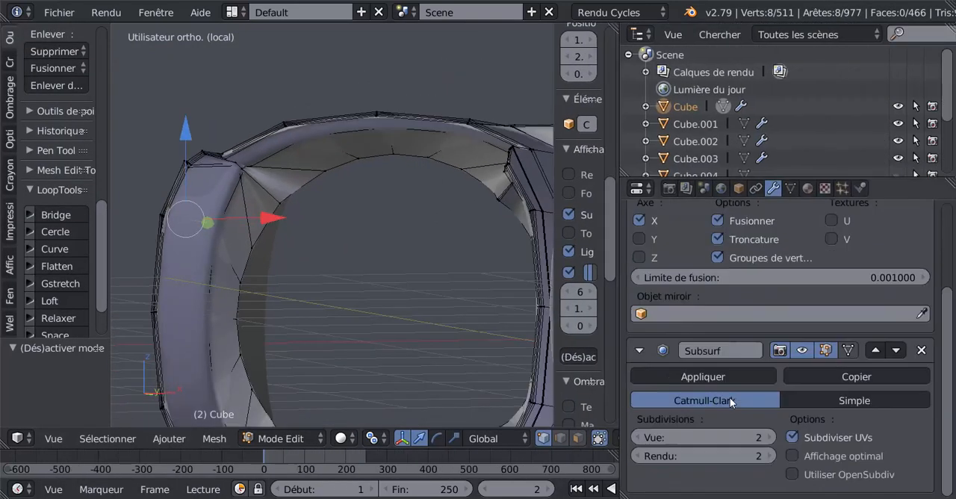
click(638, 438)
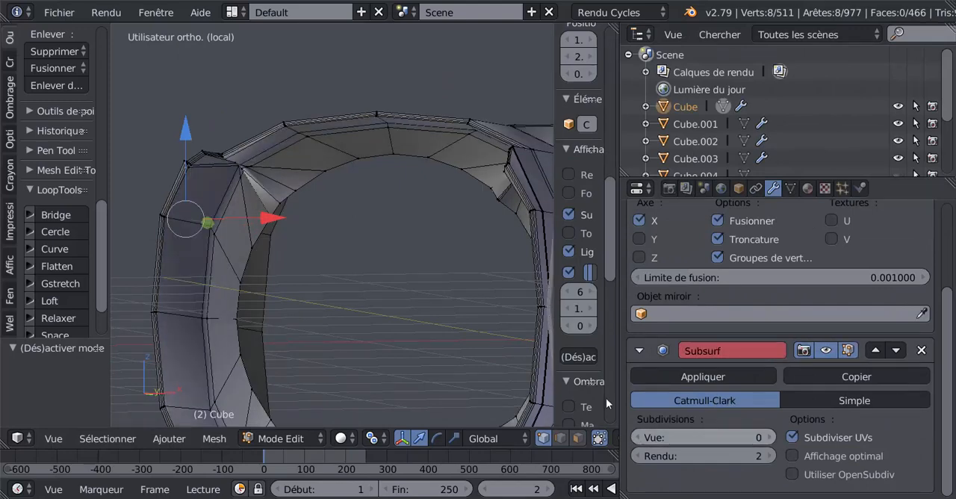
scroll(587, 378, down, 1)
scroll(531, 339, down, 3)
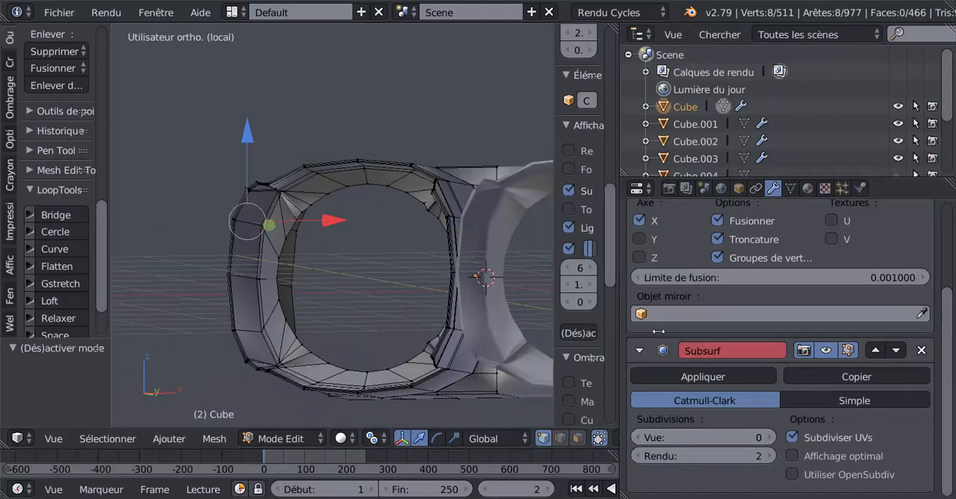
drag(619, 331, 753, 333)
Select the edge loop running into the pinched outer upper corner of the lens opening and dissolve its edges.
middle_drag(598, 340, 509, 333)
scroll(472, 169, up, 2)
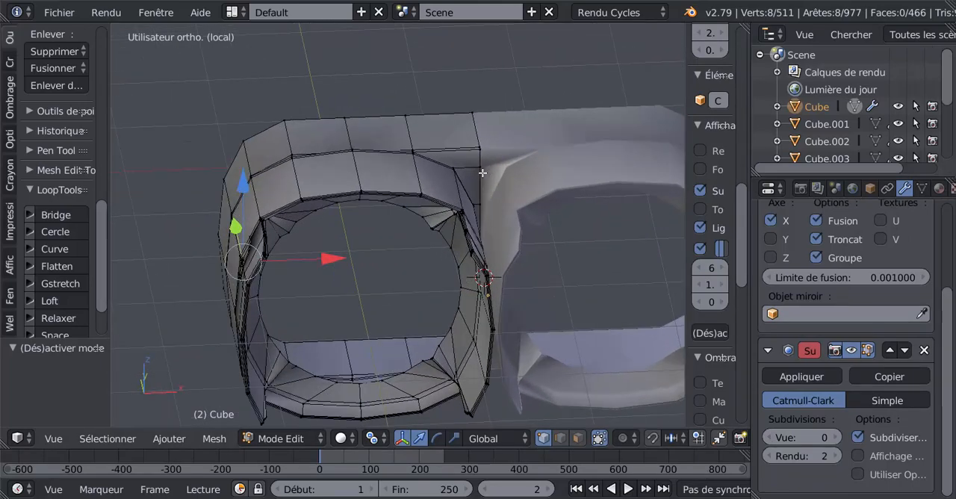
middle_drag(463, 241, 391, 219)
scroll(391, 216, up, 4)
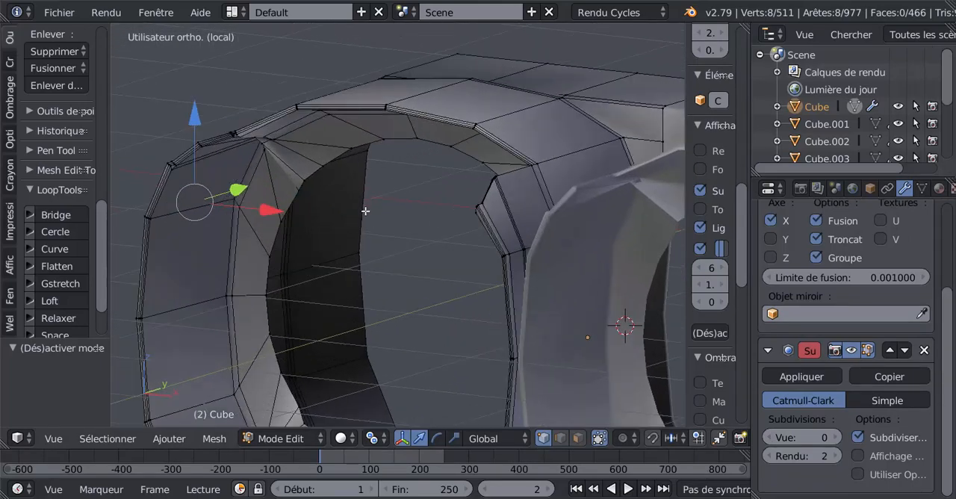
scroll(386, 204, up, 3)
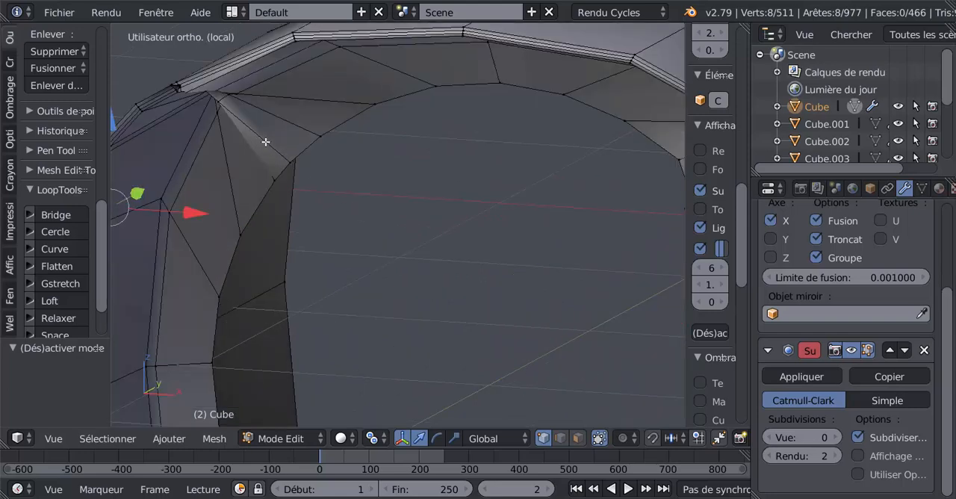
alt+right_click(265, 142)
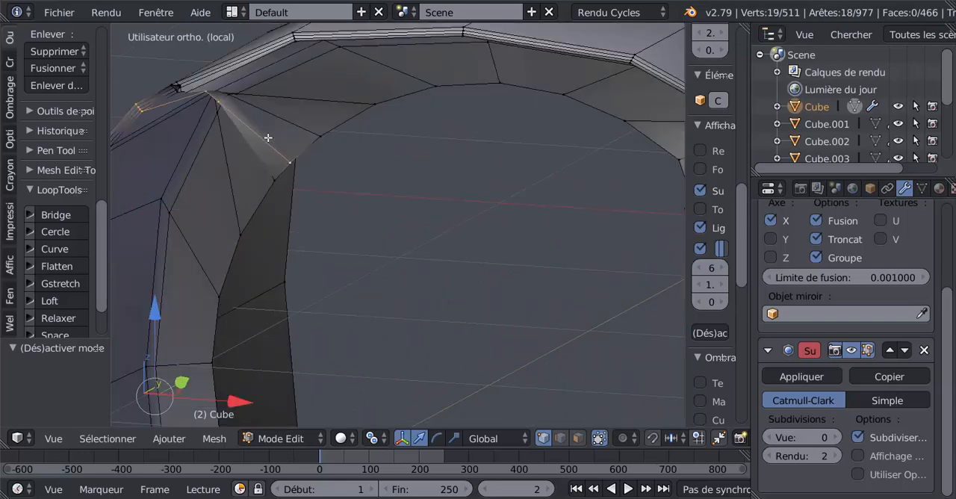
middle_drag(346, 229, 415, 244)
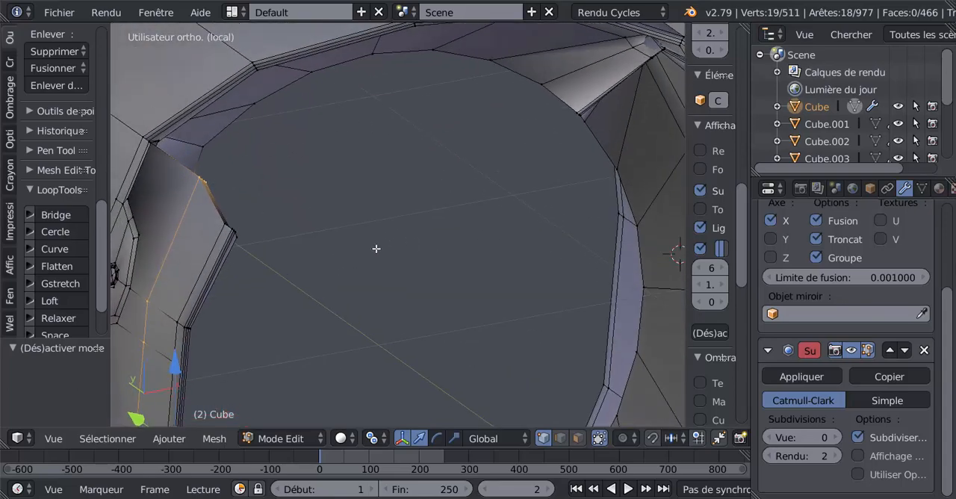
scroll(356, 248, down, 3)
middle_drag(346, 275, 404, 246)
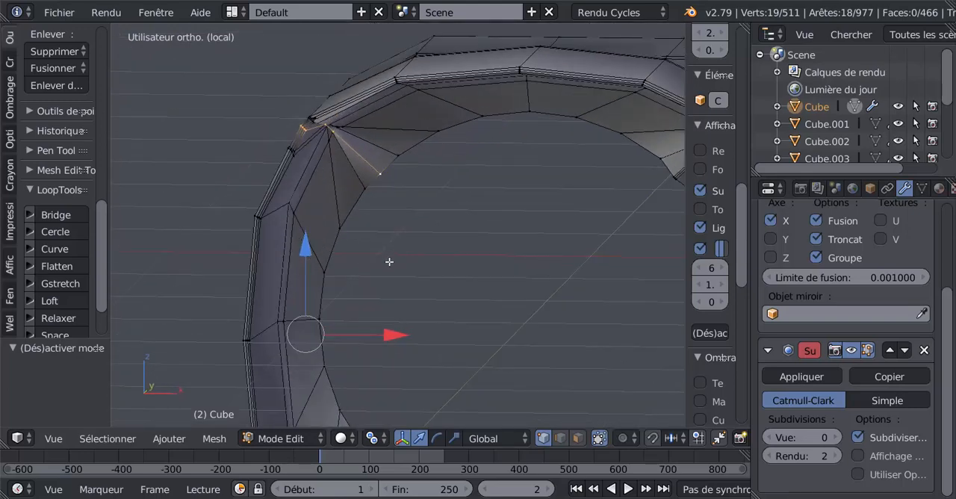
key(x)
click(363, 379)
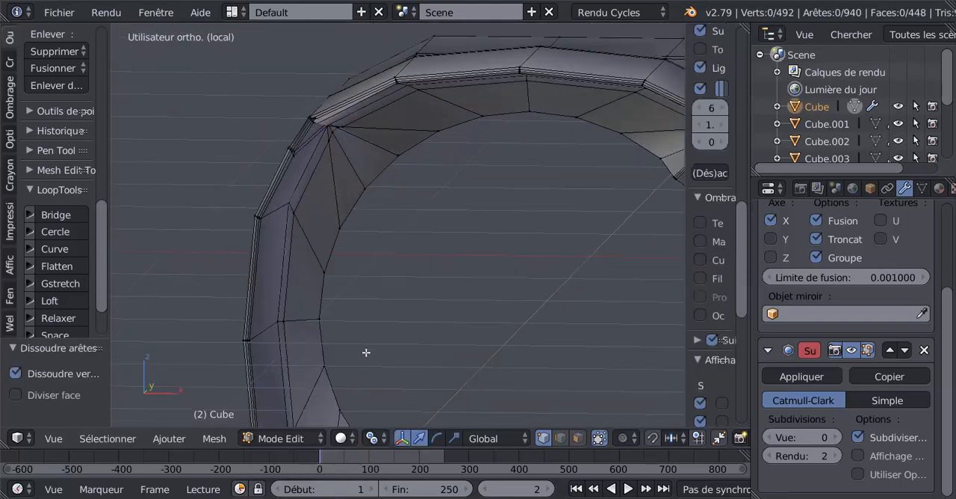
Dissolve the neighbouring edge line that converges on the outer upper corner of the lens opening.
middle_drag(366, 353, 378, 179)
alt+right_click(366, 175)
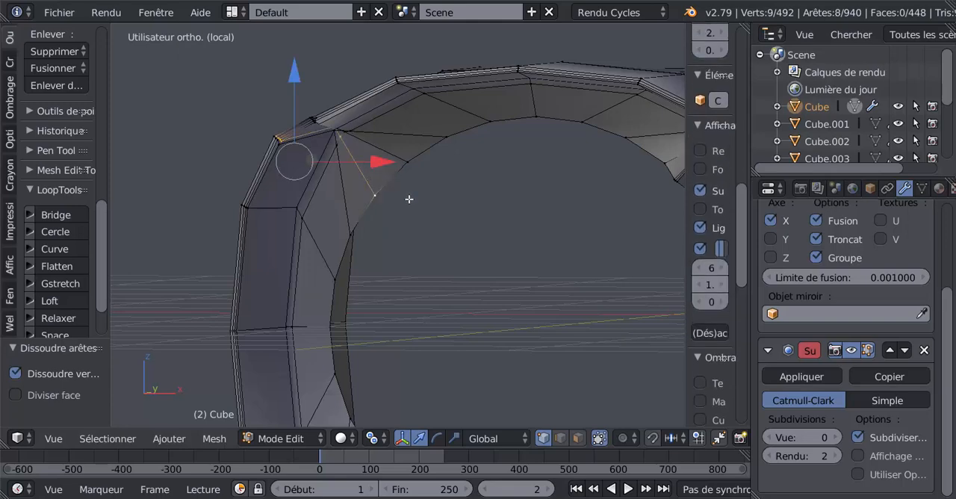
middle_drag(433, 256, 424, 189)
key(x)
click(476, 302)
Dissolve the two remaining edge lines that fan out from the outer upper corner.
alt+right_click(412, 135)
scroll(420, 187, up, 1)
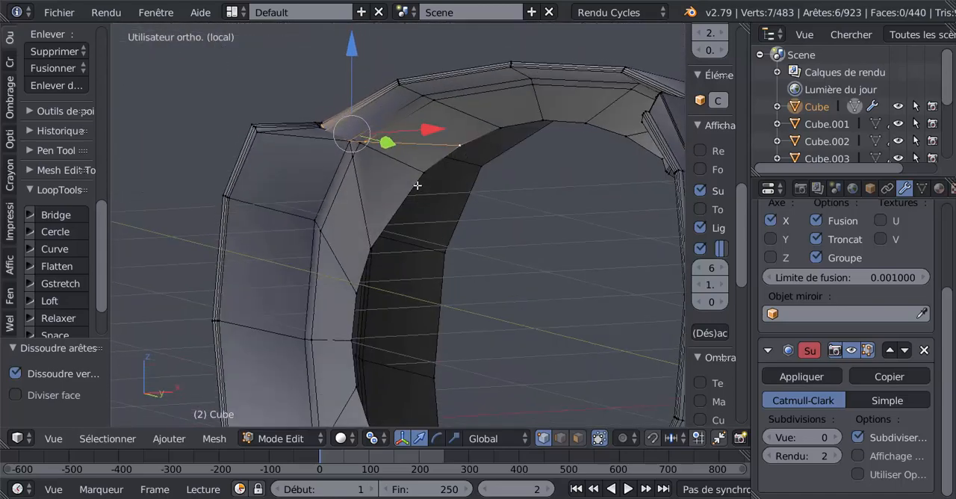
scroll(408, 184, up, 1)
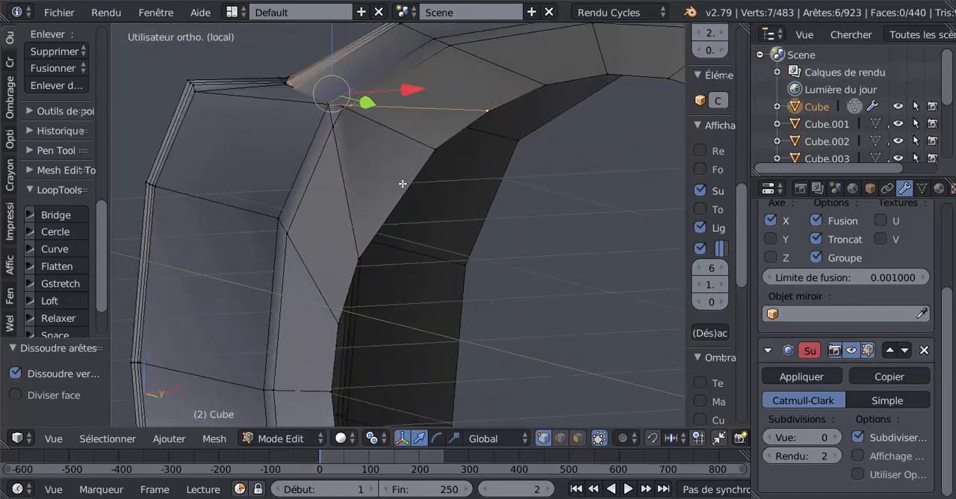
key(x)
click(530, 268)
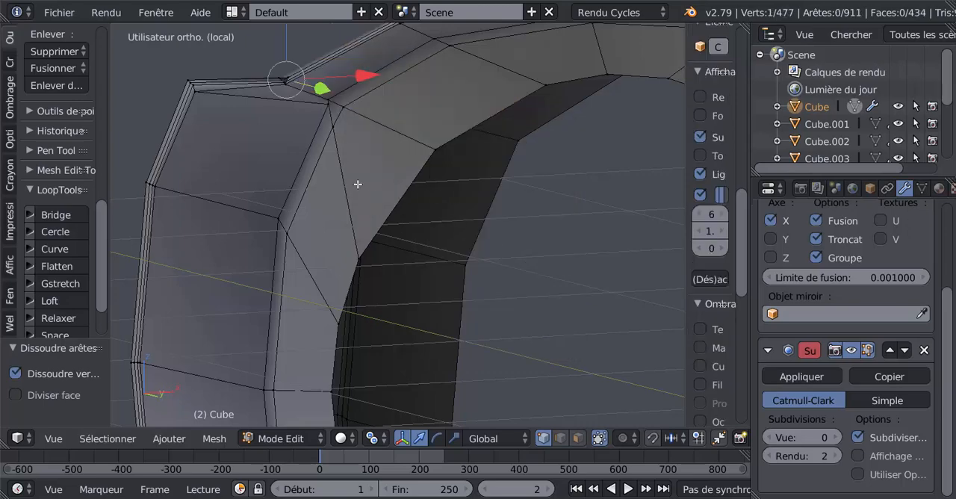
key(x)
click(527, 283)
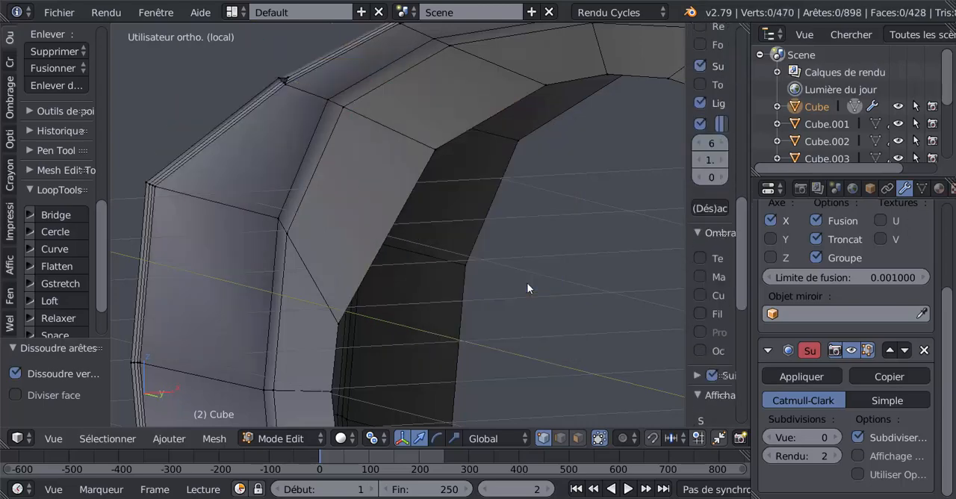
Check the cleaned corner in Object mode, then dissolve the first crowded edge loop at the upper corner beside the nose bridge.
scroll(526, 282, down, 4)
middle_drag(512, 273, 554, 295)
key(Tab)
middle_drag(484, 266, 505, 267)
key(Tab)
scroll(504, 267, up, 5)
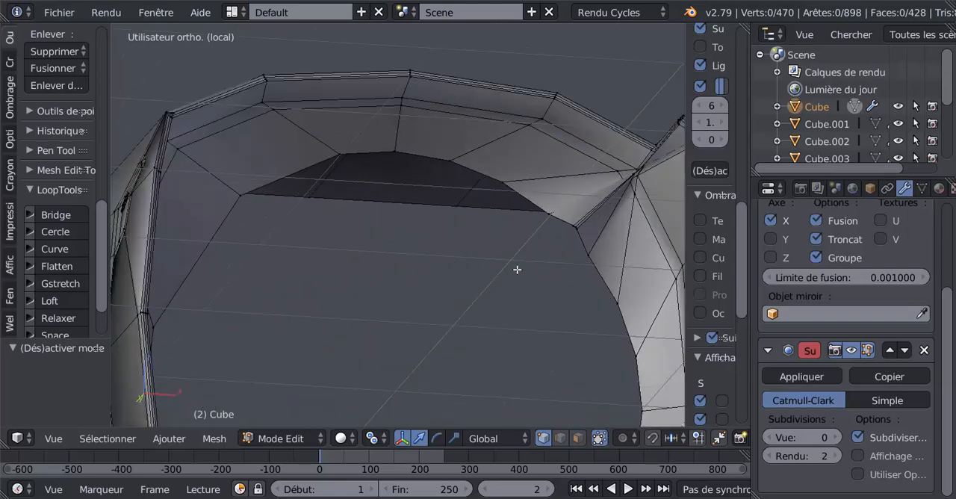
alt+right_click(569, 230)
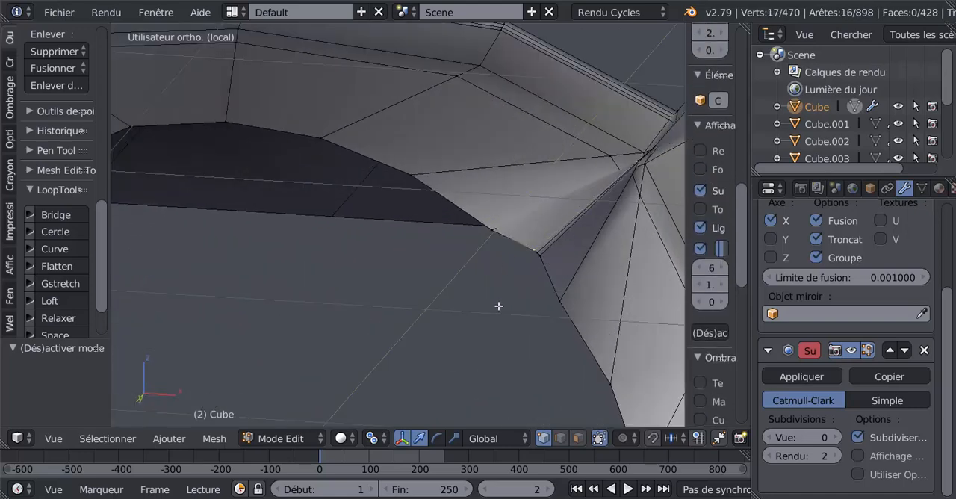
key(x)
click(489, 303)
Dissolve two more tightly packed edge loops at the upper corner beside the nose bridge.
alt+right_click(559, 229)
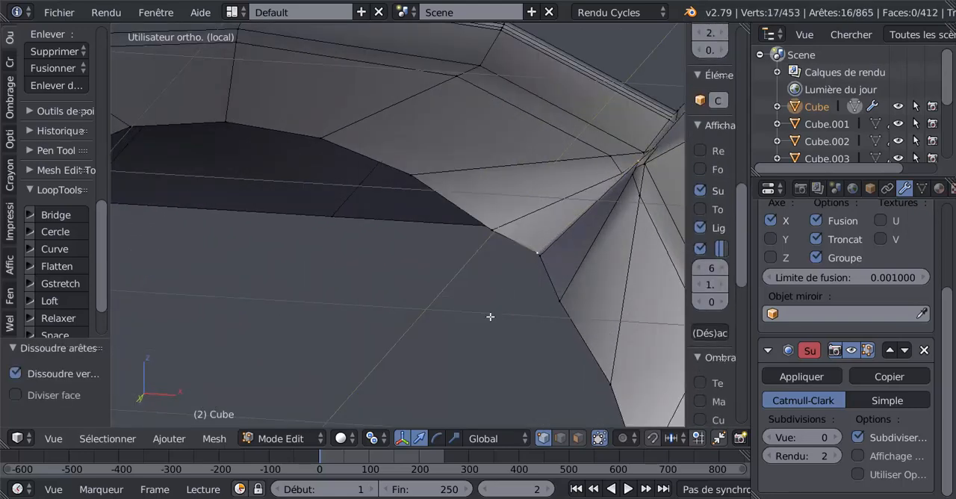
key(x)
click(491, 320)
alt+right_click(560, 250)
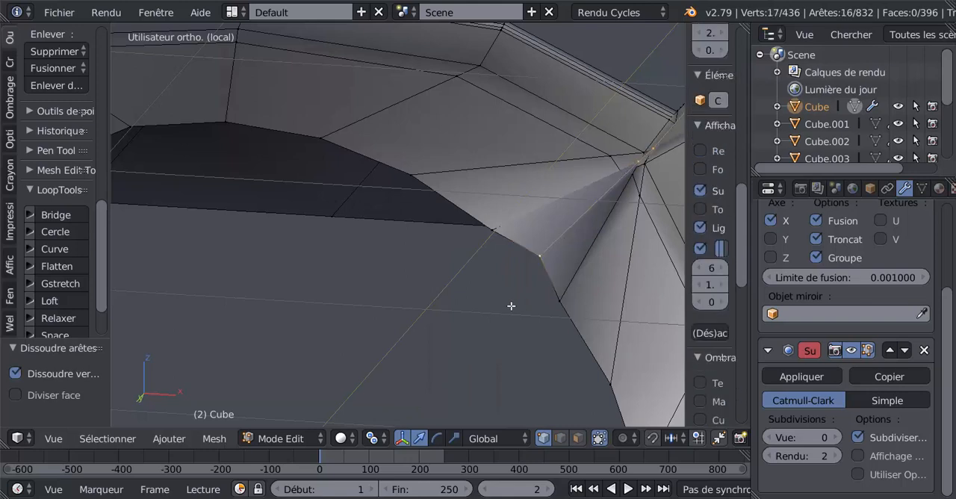
key(x)
click(512, 306)
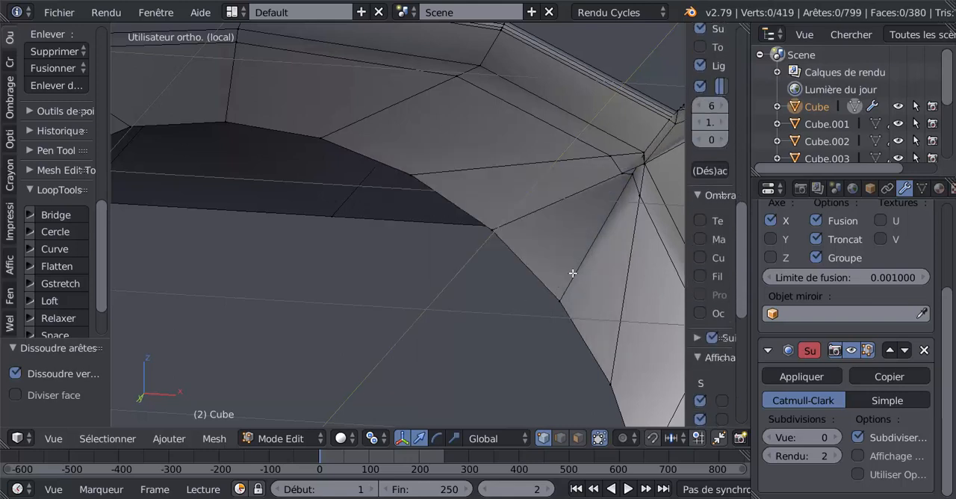
Dissolve the last two edge loops converging on the upper corner on the nose-bridge side.
alt+right_click(559, 205)
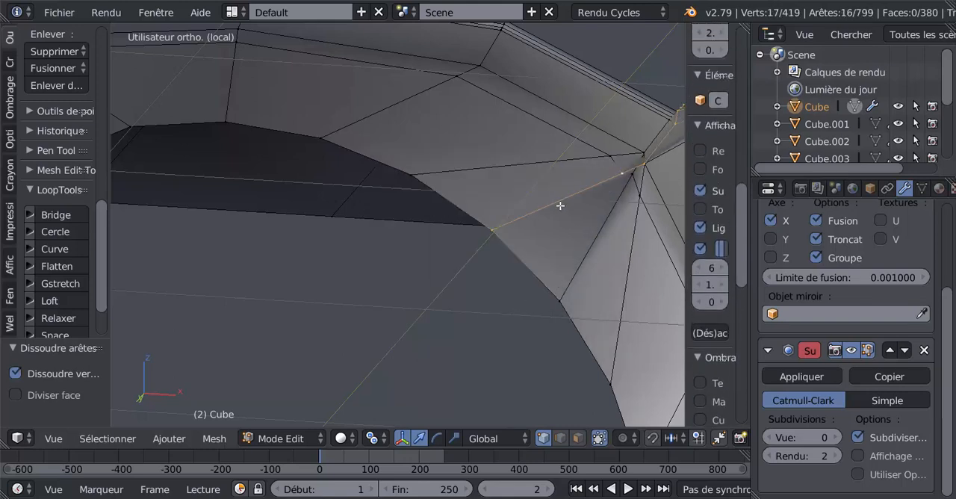
scroll(542, 229, down, 3)
middle_drag(514, 273, 462, 335)
key(x)
click(491, 307)
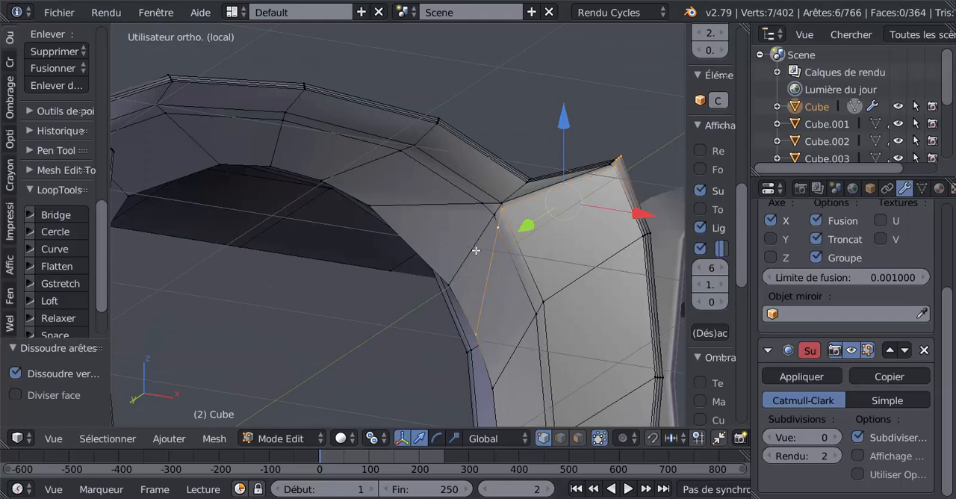
alt+right_click(476, 251)
key(x)
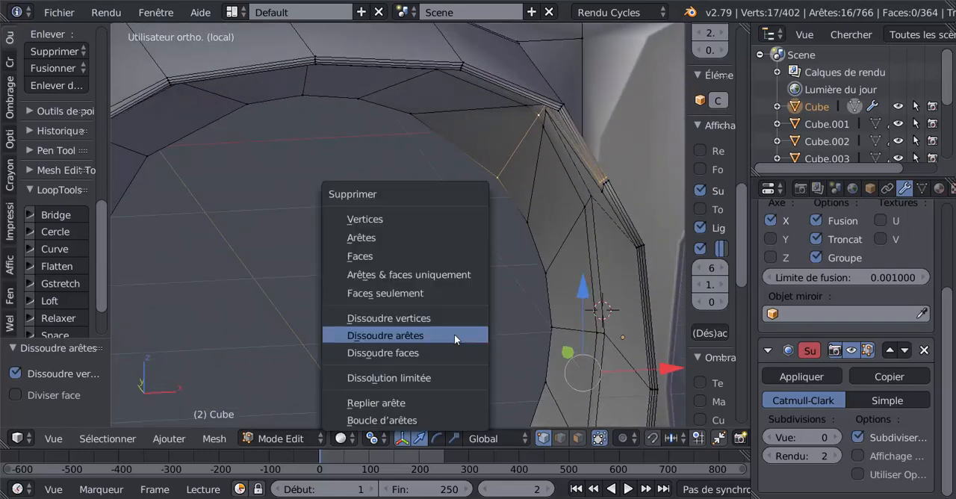
click(446, 333)
Return to Object mode and set the main body's Subsurf viewport subdivisions to 2.
mouse_move(513, 285)
middle_down()
mouse_move(539, 256)
mouse_move(497, 281)
mouse_move(486, 305)
mouse_move(509, 285)
middle_up()
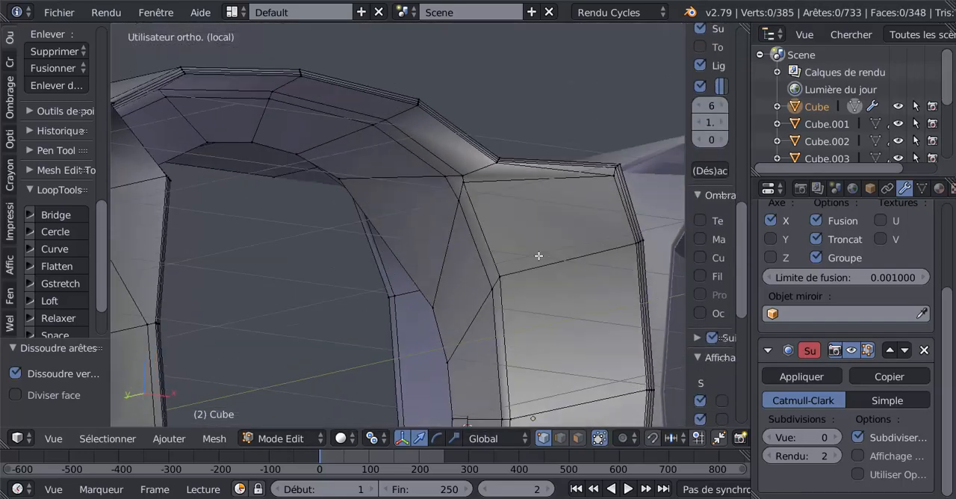
key(Tab)
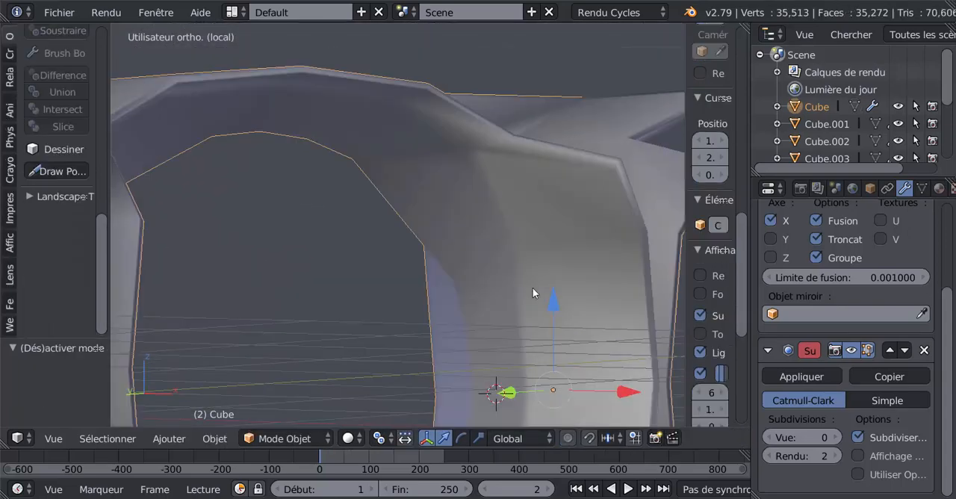
key(ctrl+2)
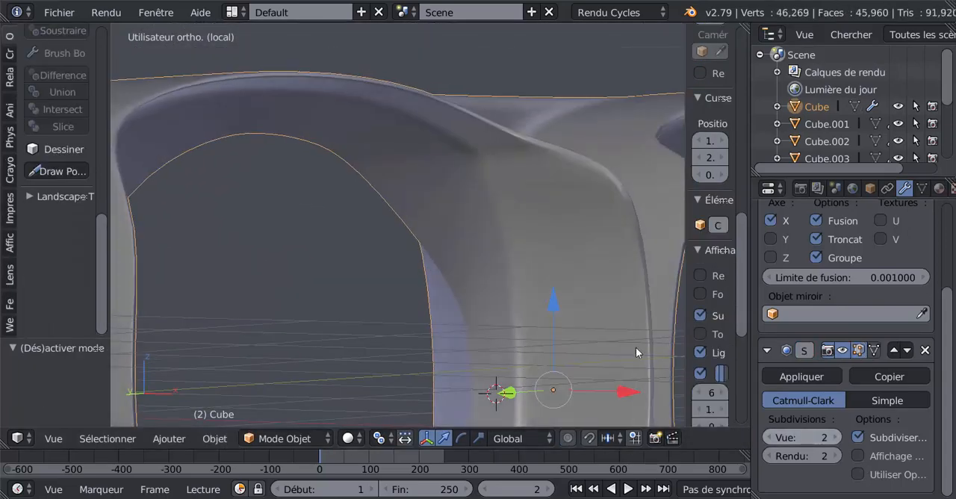
In the front view, select the inner edge loop of the lens opening in Edit mode and round it with LoopTools Circle.
scroll(504, 284, down, 3)
middle_drag(504, 284, 485, 206)
key(Tab)
key(KP_1)
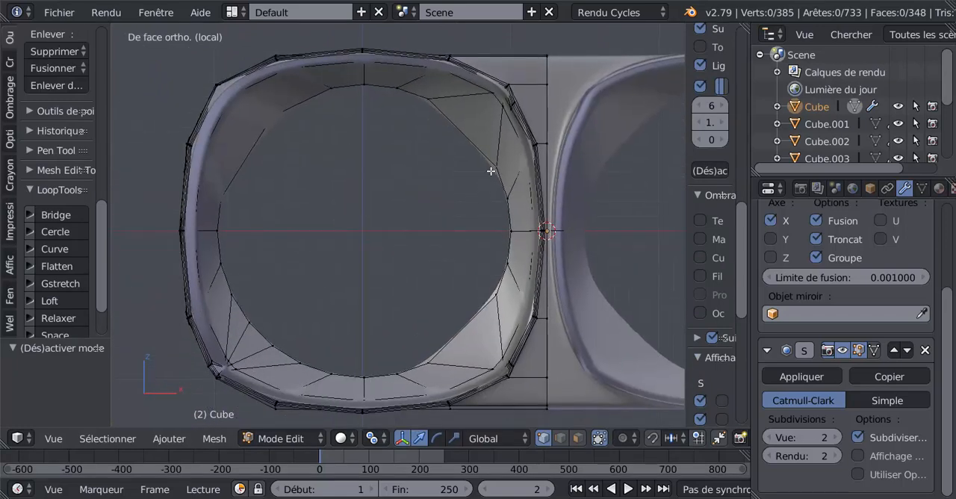
alt+right_click(491, 171)
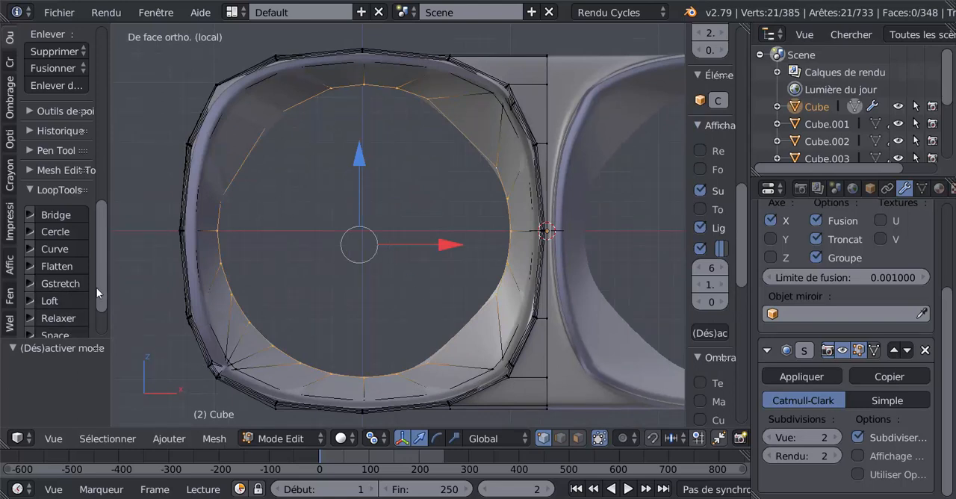
scroll(100, 290, down, 2)
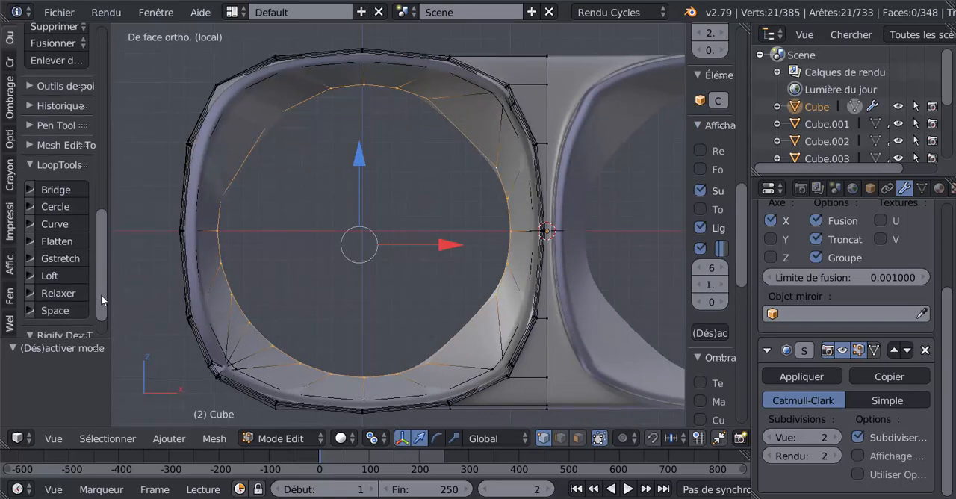
click(55, 207)
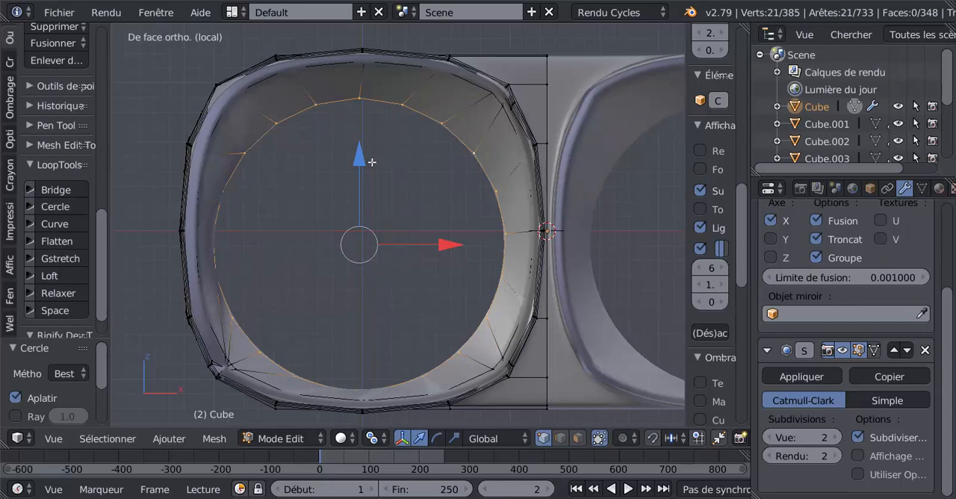
Move the circular edge loop 0.093 along Z and 0.040 along X, and show it in front view outside local view.
drag(360, 161, 366, 148)
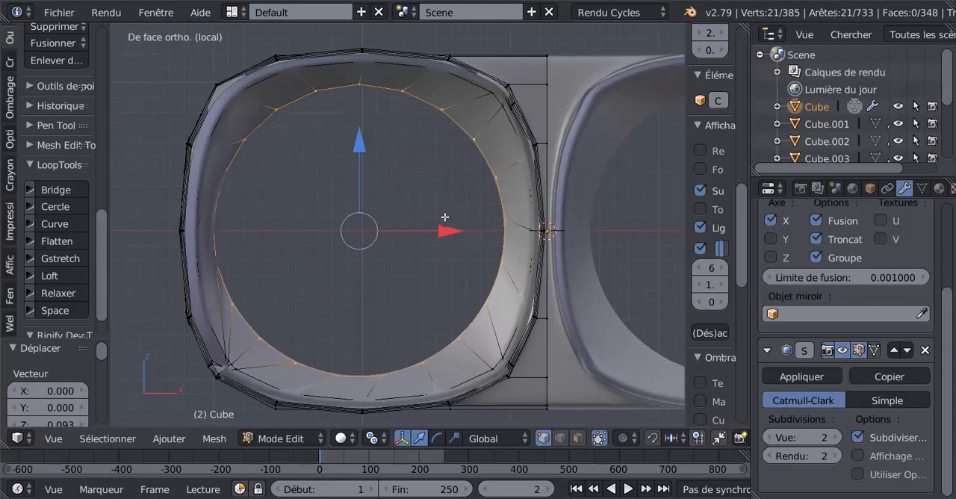
drag(451, 231, 398, 222)
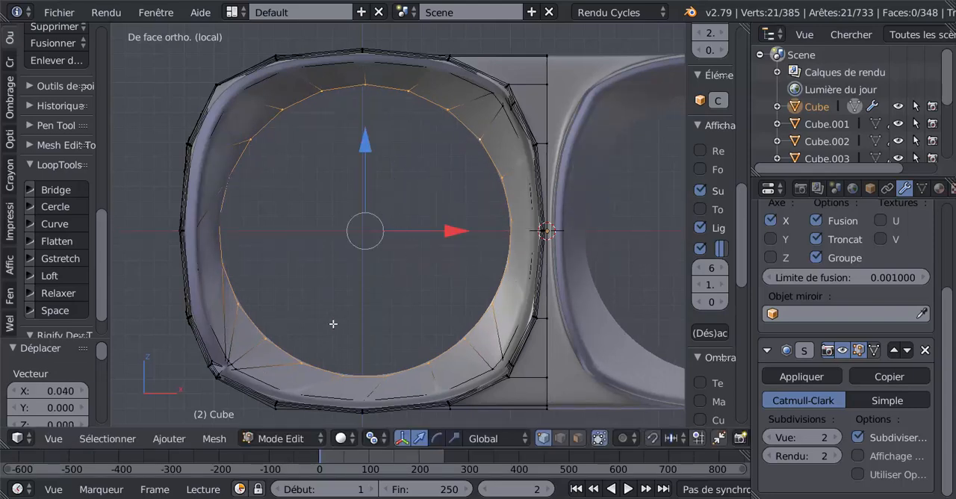
key(KP_Divide)
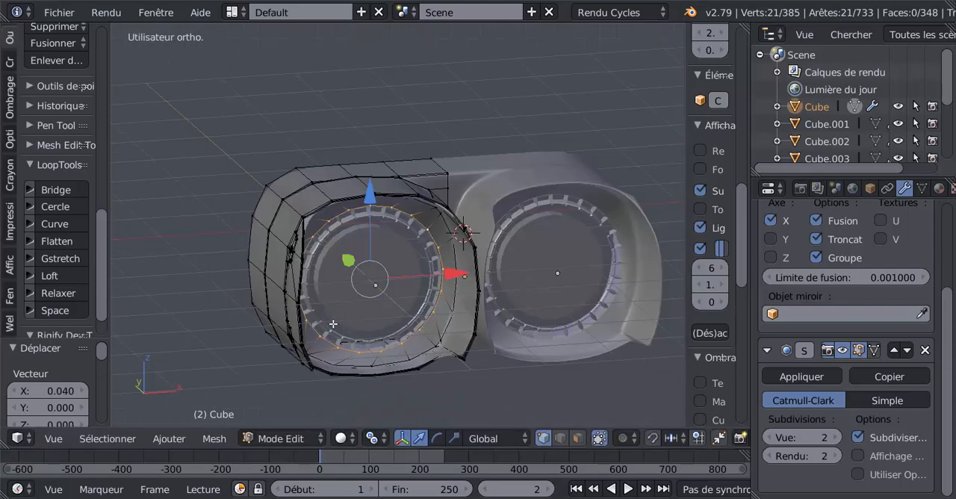
key(KP_1)
scroll(333, 324, up, 4)
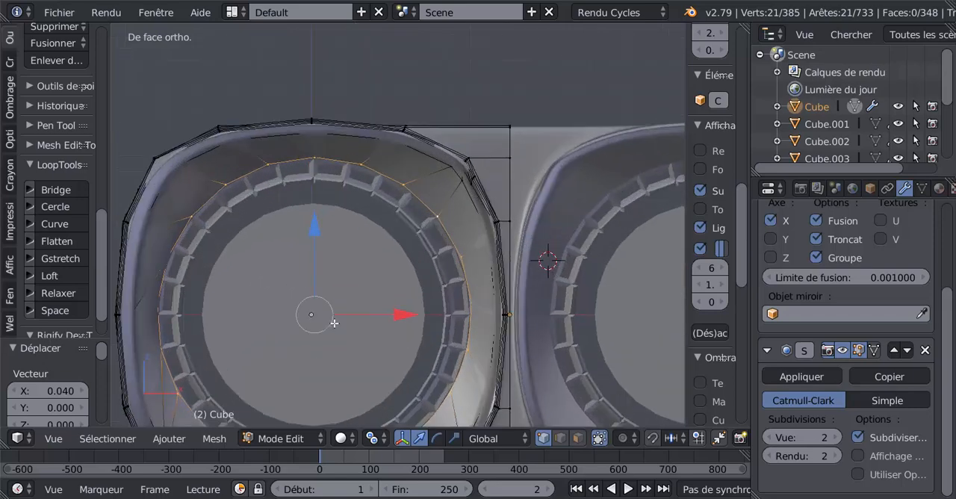
Shift the circular edge loop -0.004 along X to centre it around the lens ring.
shift+middle_drag(334, 323, 375, 237)
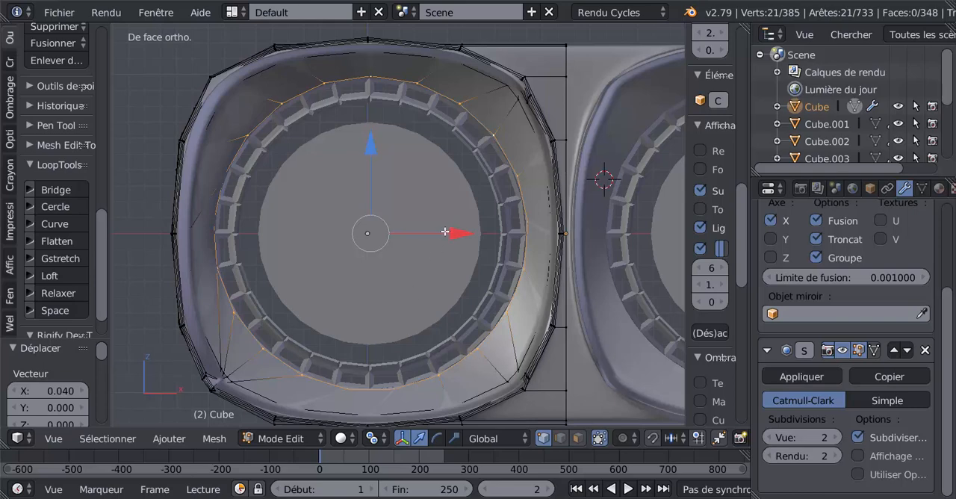
mouse_move(445, 233)
mouse_down()
mouse_move(433, 231)
mouse_move(444, 239)
mouse_up()
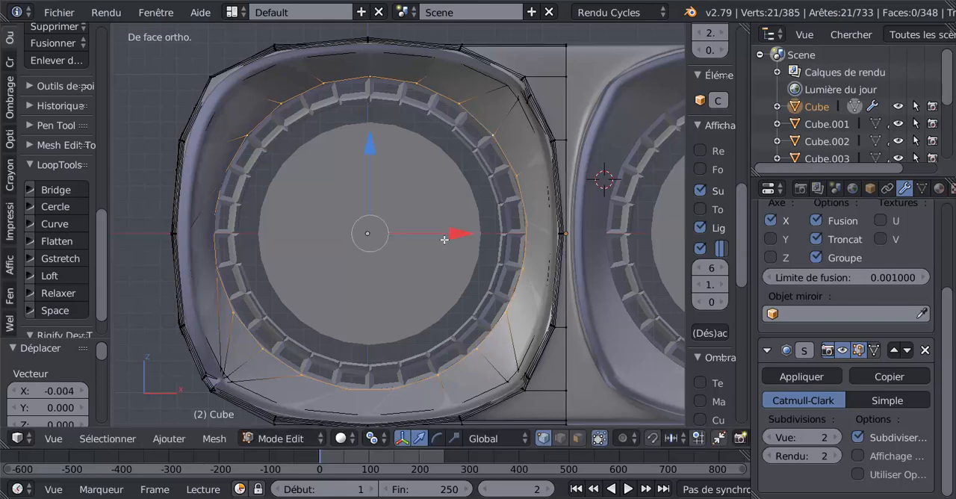
scroll(381, 267, up, 1)
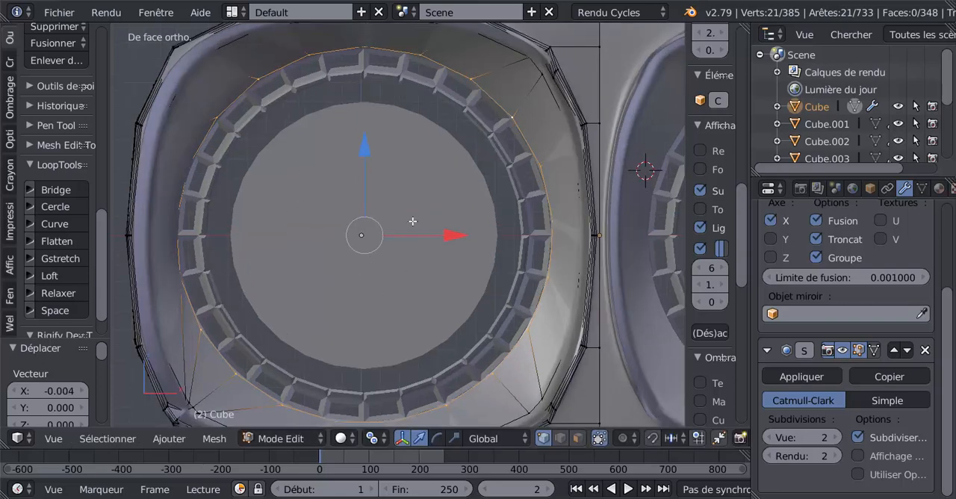
scroll(421, 256, down, 5)
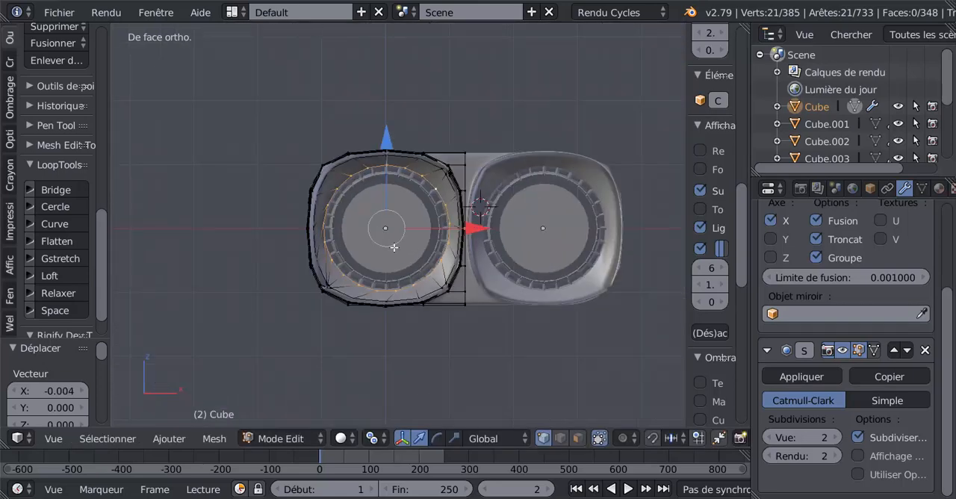
Isolate the main body in local view and examine the side wall between the screw recesses and the lens opening.
key(KP_Divide)
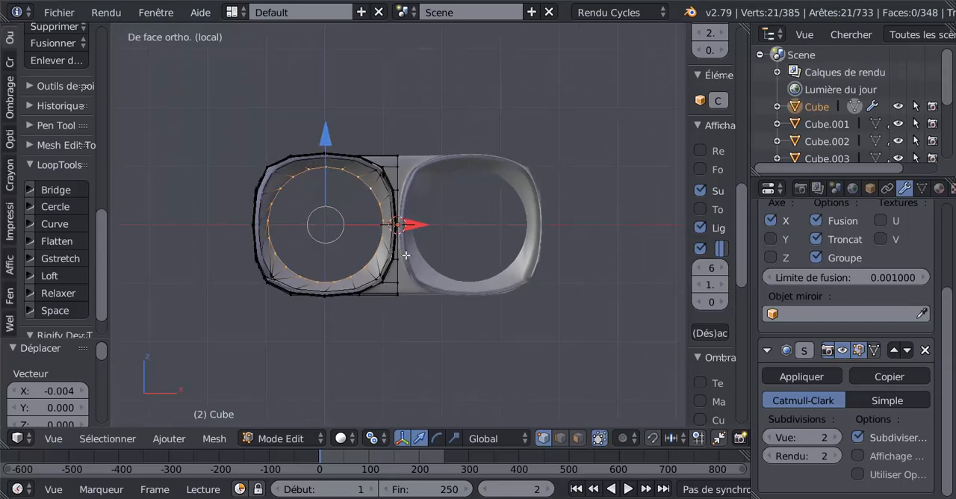
key(ctrl+KP_3)
middle_drag(539, 259, 493, 274)
shift+middle_drag(493, 273, 629, 238)
scroll(570, 250, up, 4)
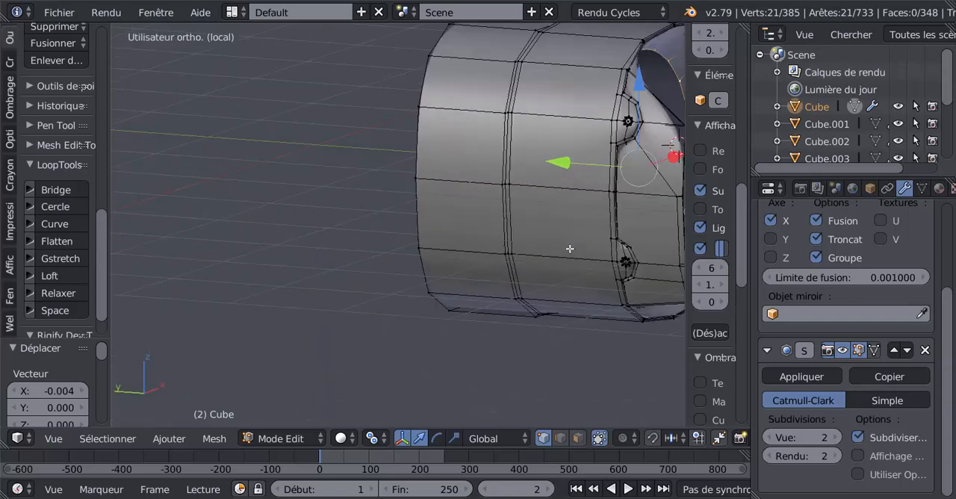
shift+middle_drag(556, 246, 428, 311)
scroll(428, 311, up, 1)
scroll(515, 277, up, 1)
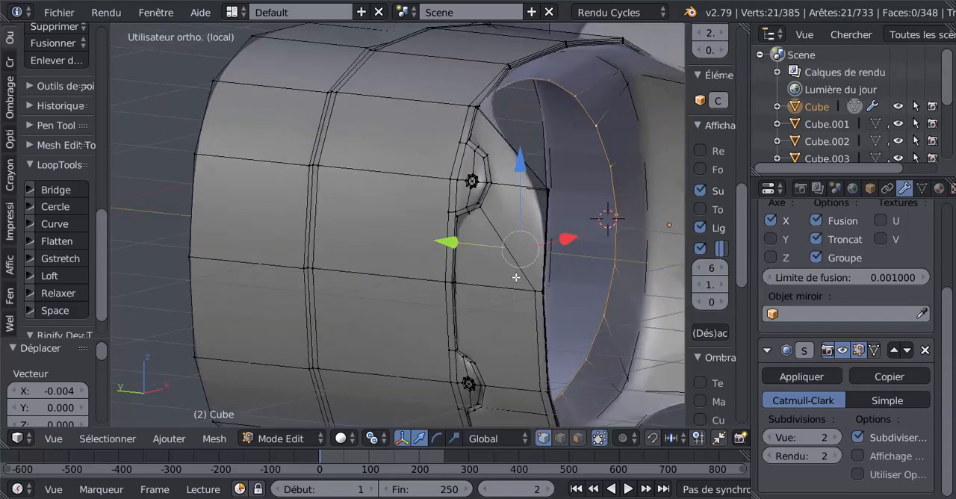
shift+middle_drag(546, 269, 505, 267)
scroll(480, 263, up, 1)
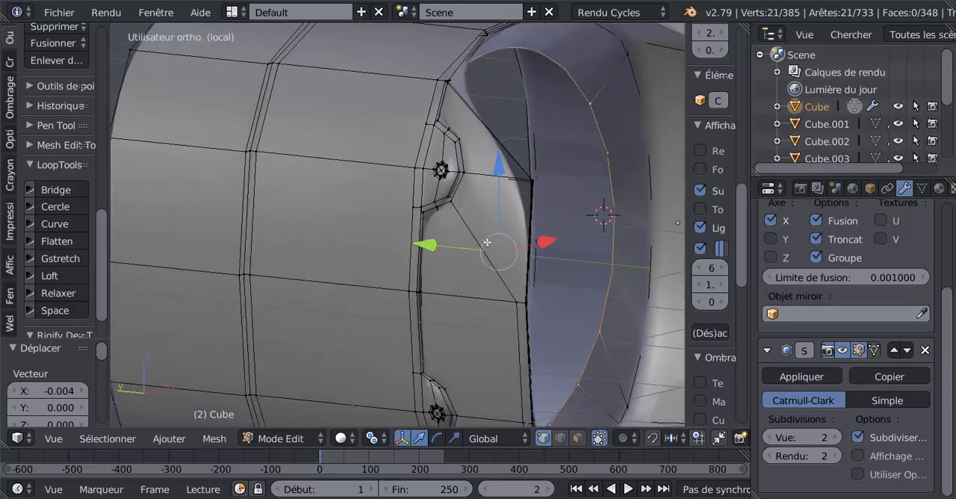
scroll(488, 254, up, 1)
In edge select mode, select the diagonal edge loop running down from the upper screw recess and dissolve its edges.
click(560, 438)
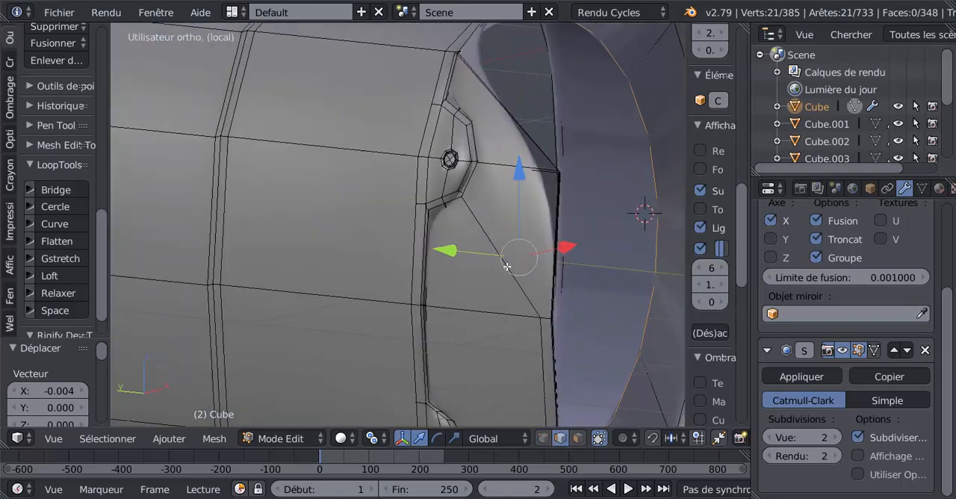
scroll(508, 259, down, 4)
middle_drag(502, 258, 453, 297)
alt+right_click(455, 237)
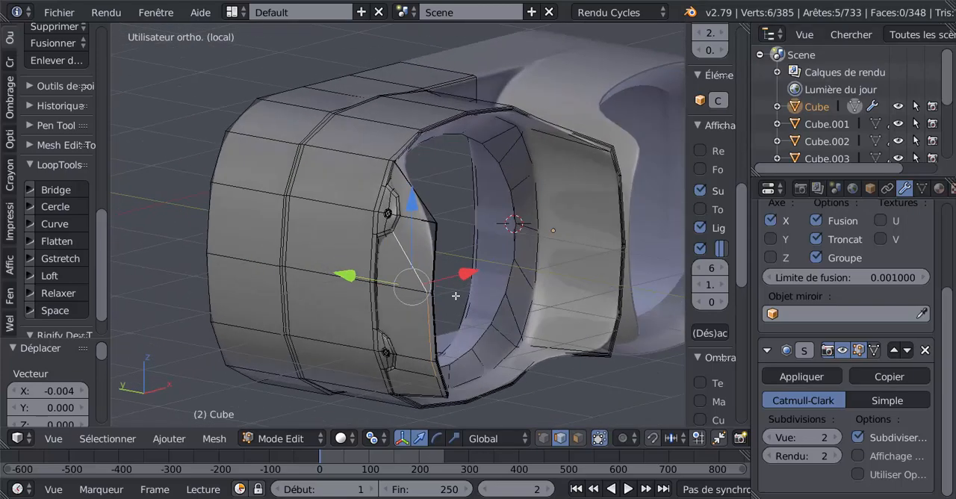
scroll(455, 297, up, 2)
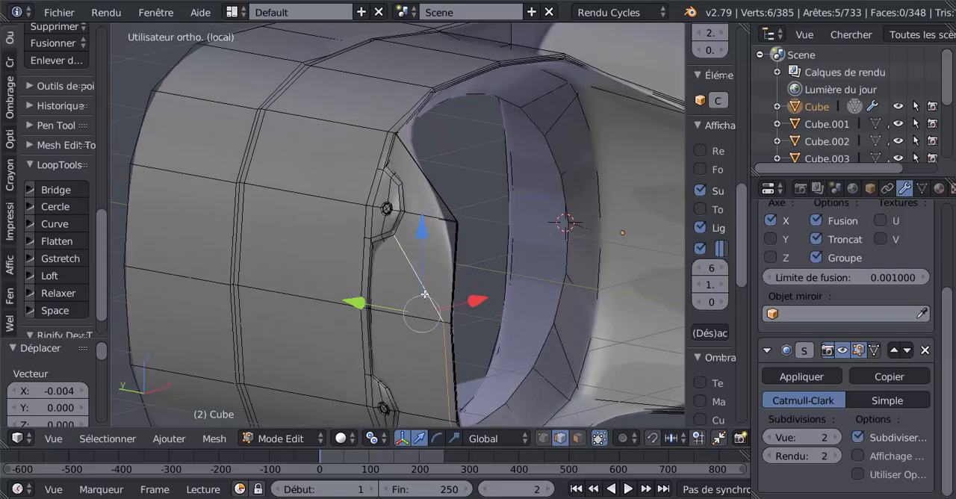
key(x)
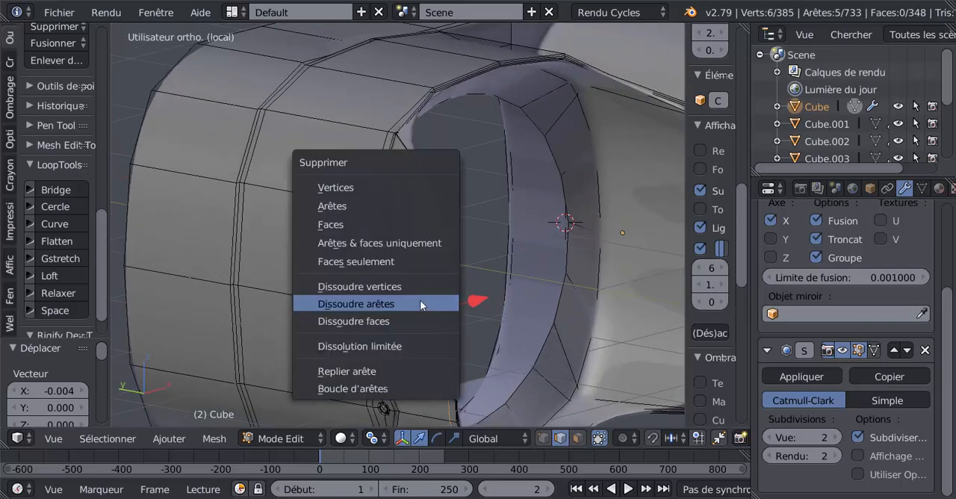
click(420, 304)
Check the smoothed side wall in Object mode, return to Edit mode and undo the last edge dissolve.
key(Tab)
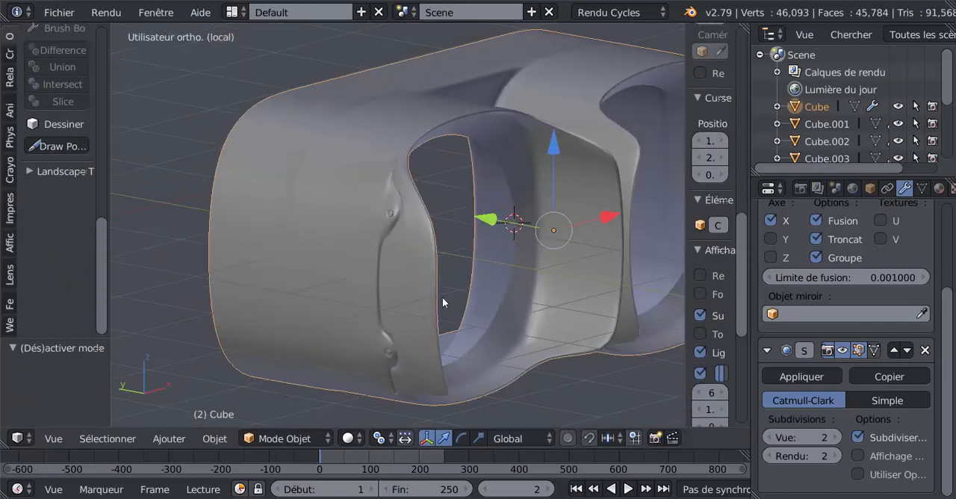
middle_drag(443, 303, 400, 310)
key(Tab)
scroll(433, 297, up, 2)
middle_drag(456, 292, 434, 307)
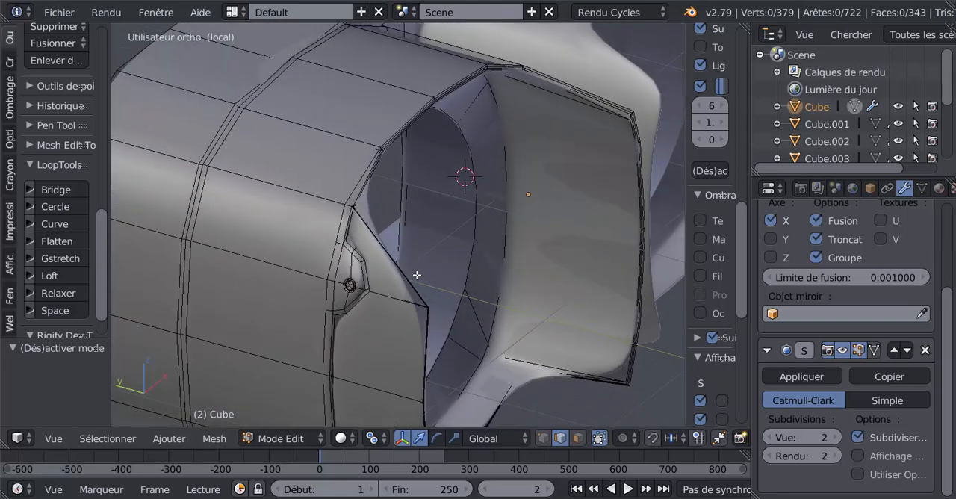
middle_drag(404, 317, 424, 272)
key(ctrl+z)
key(ctrl+z)
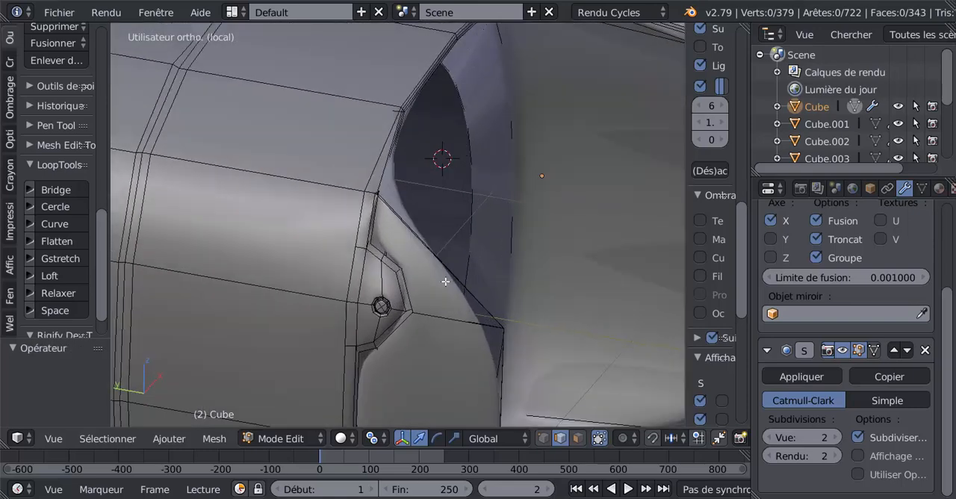
alt+shift+right_click(456, 295)
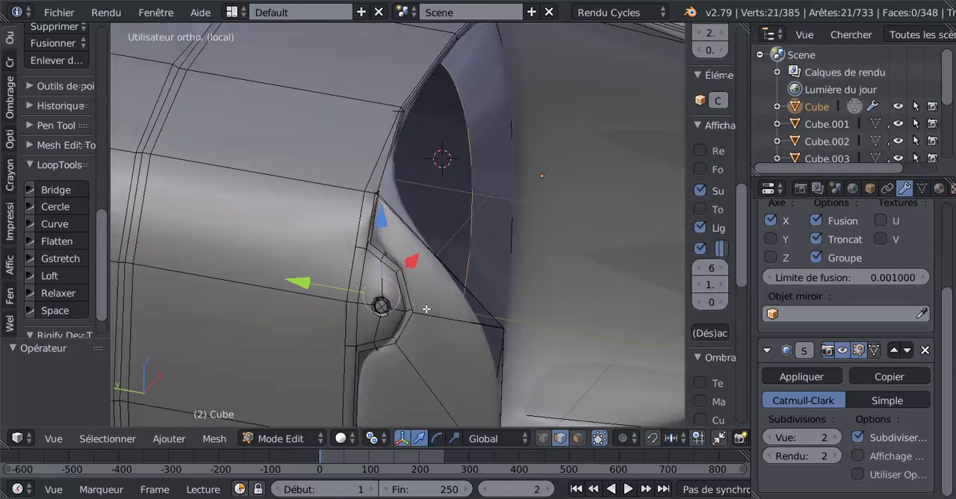
Undo the lens opening's rounding and the earlier edge-loop dissolves at the main body's corners.
middle_drag(425, 308, 398, 307)
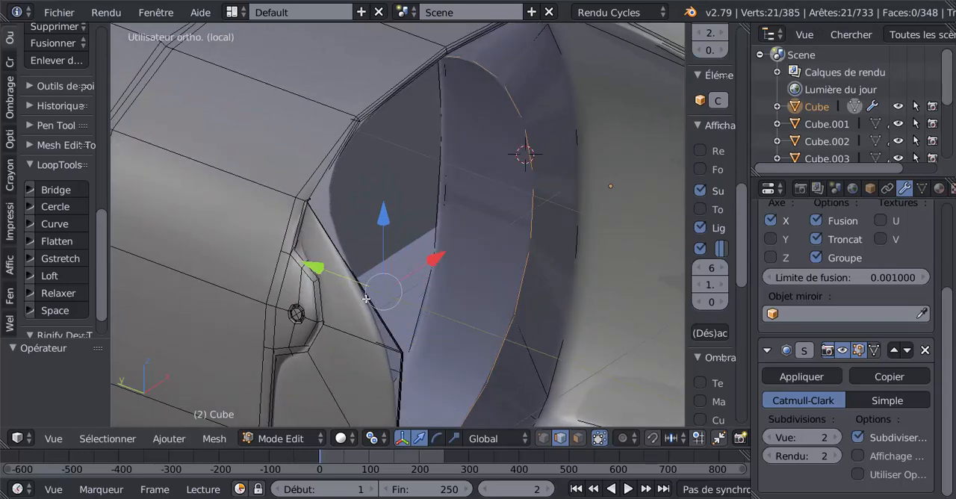
scroll(455, 266, down, 3)
scroll(404, 269, up, 3)
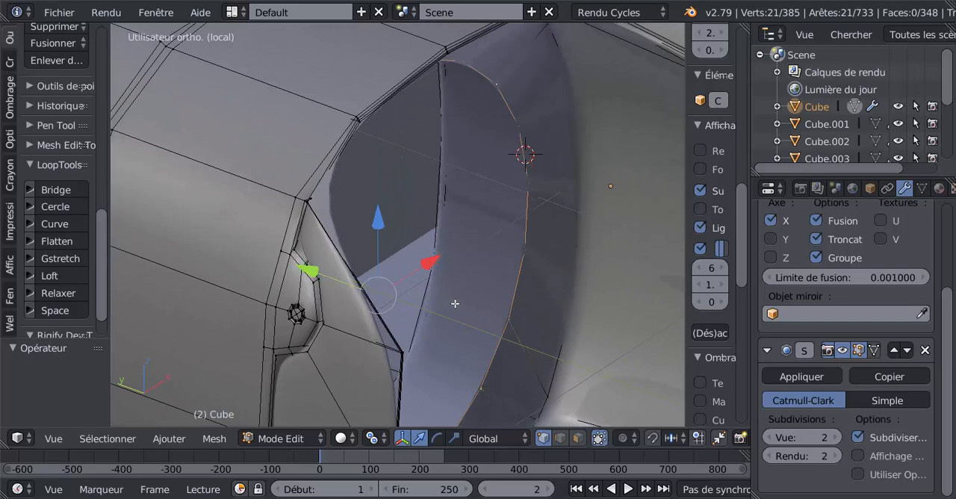
key(a)
key(ctrl+z)
key(ctrl+z)
key(ctrl+z)
key(ctrl+z)
key(ctrl+z)
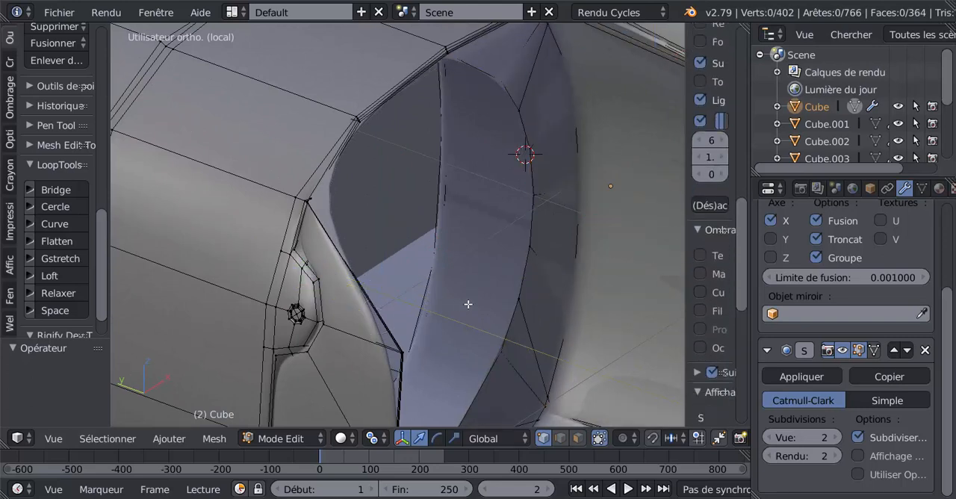
key(ctrl+z)
key(ctrl+z)
key(ctrl+z)
key(ctrl+z)
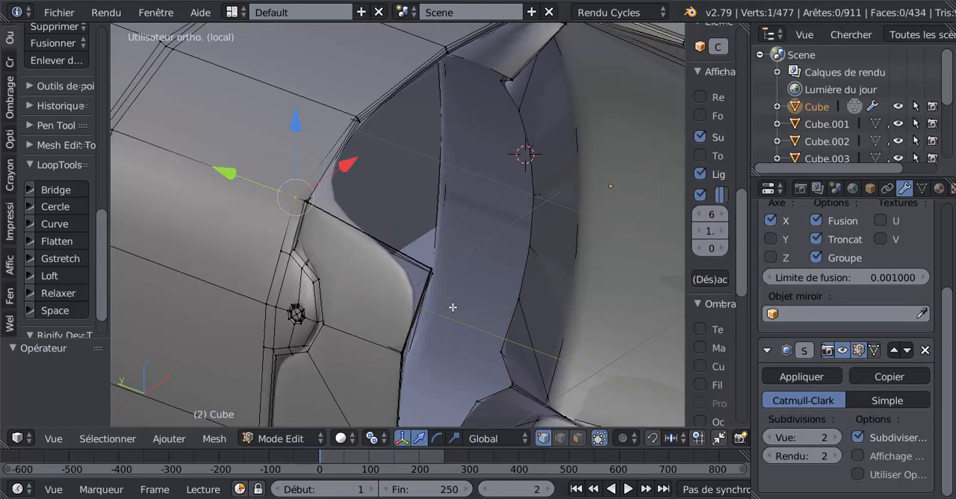
Set the Subsurf viewport subdivisions to 0 and select the edges at the lens opening's upper corner on the outer side.
middle_drag(452, 307, 388, 307)
shift+middle_drag(299, 290, 402, 338)
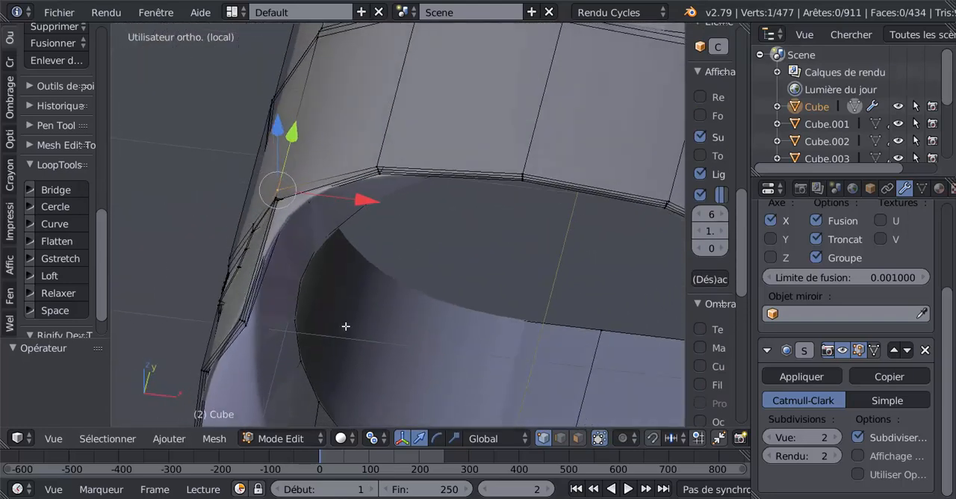
shift+middle_drag(345, 326, 447, 301)
scroll(497, 313, up, 2)
click(773, 436)
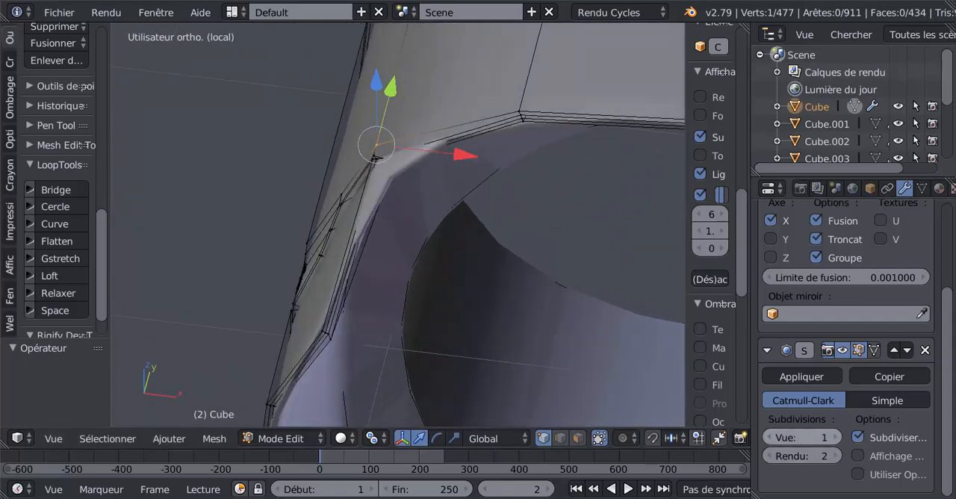
click(773, 436)
middle_drag(348, 335, 375, 247)
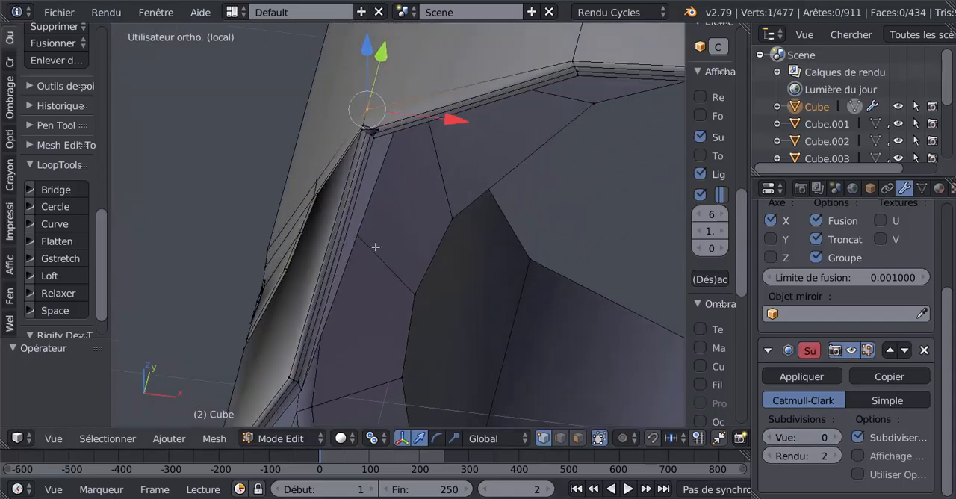
alt+right_click(378, 201)
middle_drag(371, 213, 488, 297)
Set the Subsurf viewport subdivisions to 2, check the screw recesses and lens opening in Object mode, and return to Edit mode.
key(Tab)
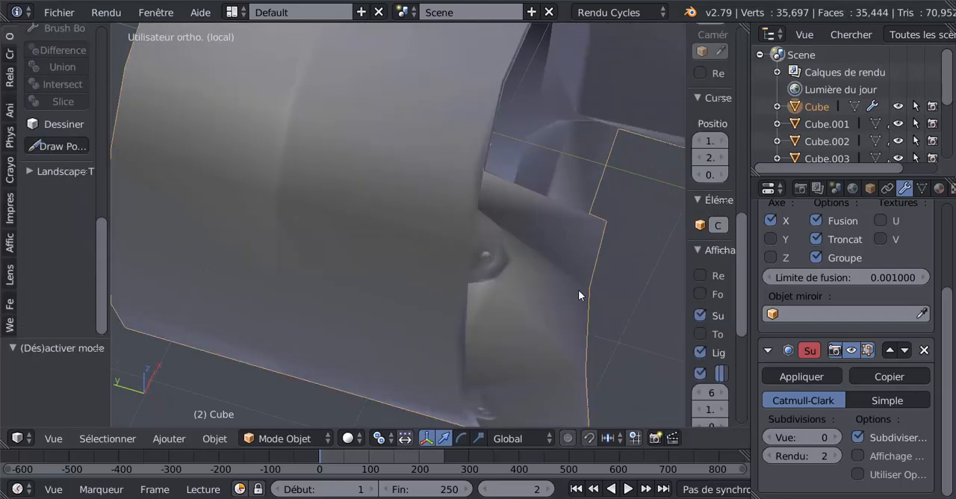
click(835, 438)
click(836, 438)
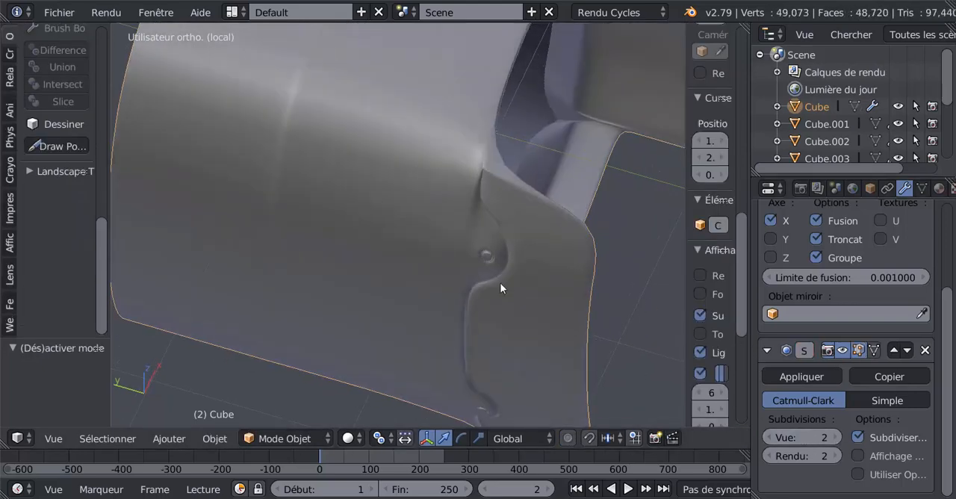
middle_drag(500, 282, 403, 236)
key(Tab)
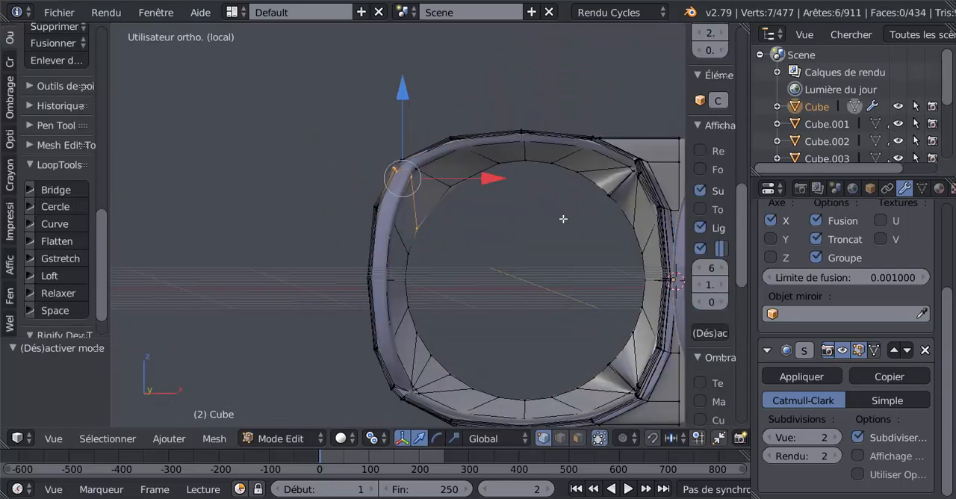
key(Tab)
key(Tab)
Dissolve two neighbouring edge loops converging on the lens opening's upper corner on the nose-bridge side.
middle_drag(521, 232, 538, 238)
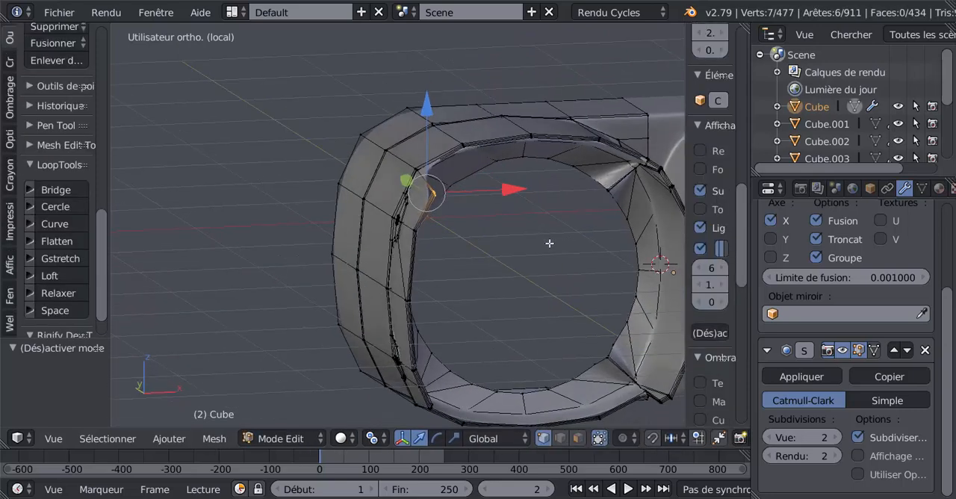
shift+middle_drag(596, 237, 468, 251)
scroll(473, 246, up, 2)
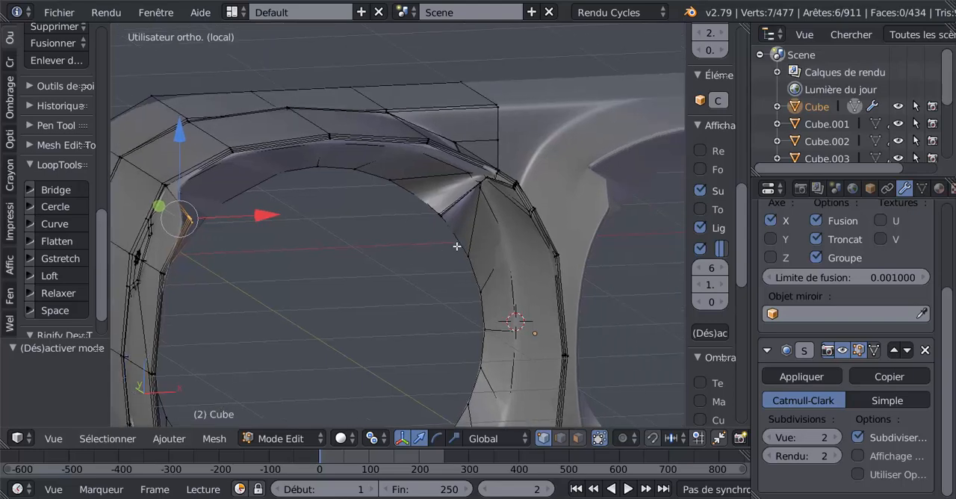
scroll(503, 212, up, 3)
alt+shift+click(526, 181)
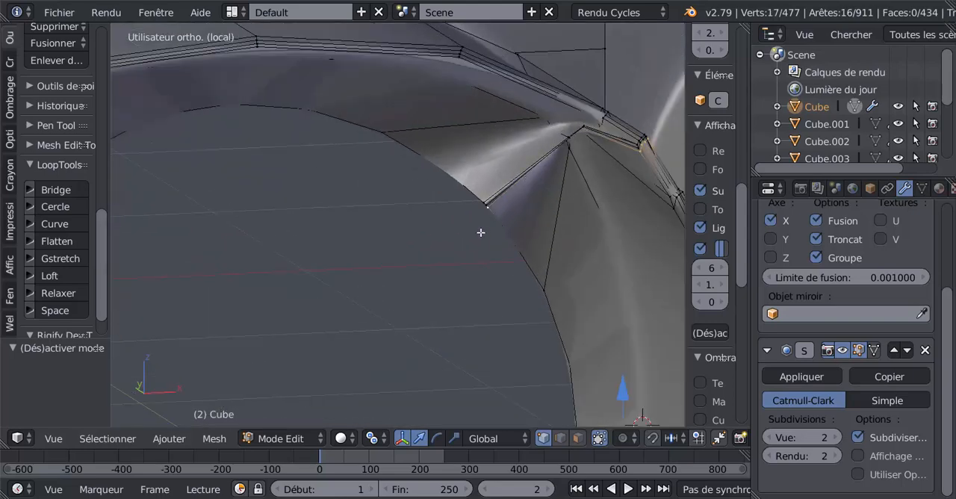
key(x)
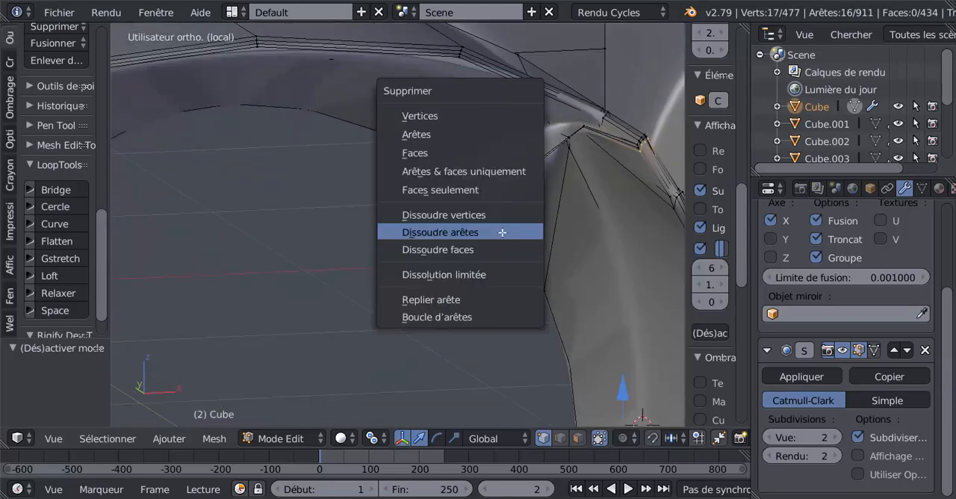
click(501, 232)
alt+click(632, 142)
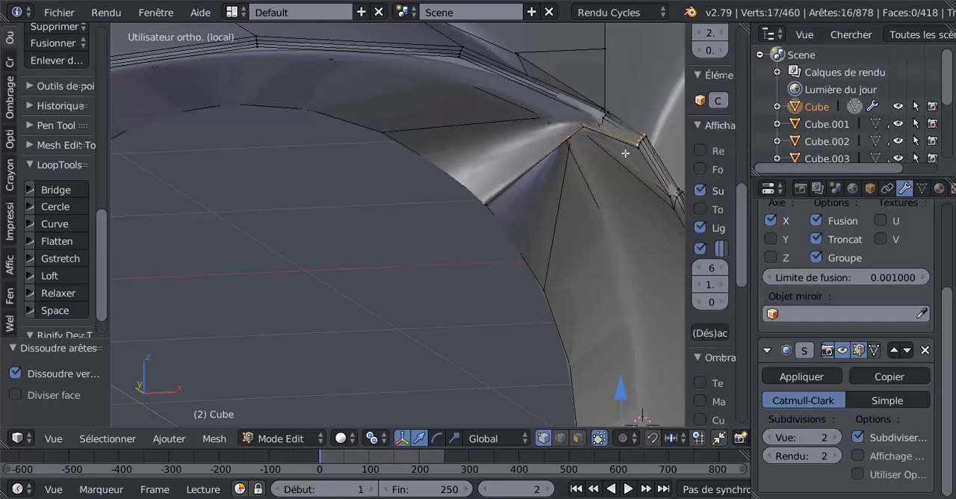
key(x)
click(552, 231)
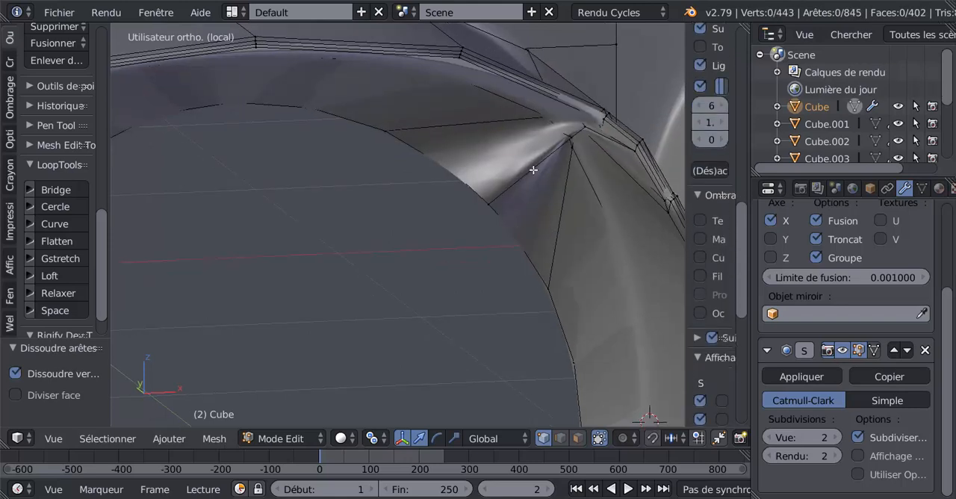
Set the Subsurf viewport subdivisions to 0 and dissolve the edge loop through the lens opening's upper corner on the nose-bridge side.
alt+right_click(534, 170)
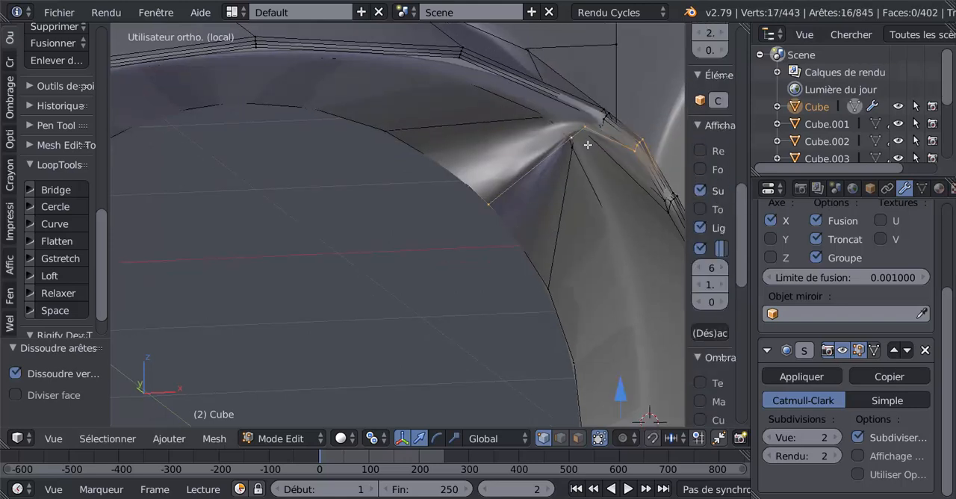
scroll(573, 159, up, 2)
scroll(573, 161, down, 3)
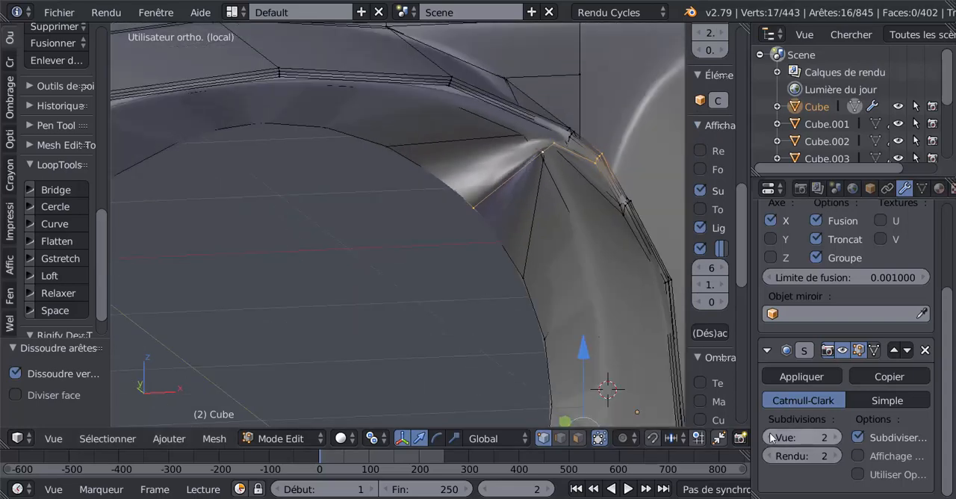
click(771, 438)
click(771, 438)
middle_drag(559, 268, 591, 259)
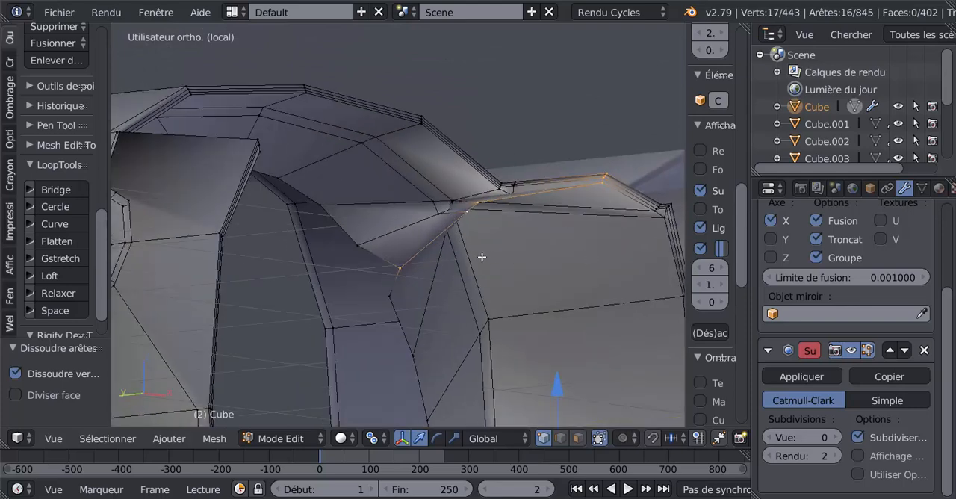
mouse_move(432, 302)
middle_down()
mouse_move(403, 333)
mouse_move(406, 318)
mouse_move(429, 303)
middle_up()
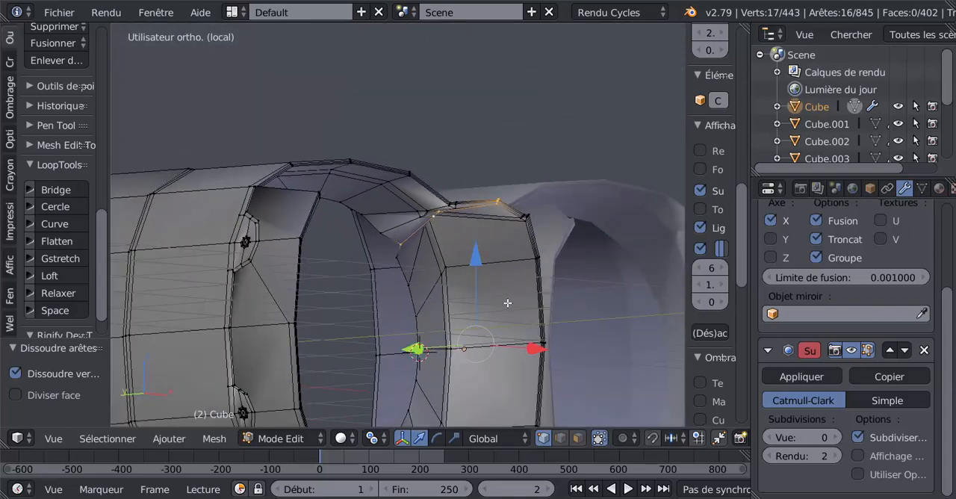
key(Tab)
middle_drag(473, 324, 491, 366)
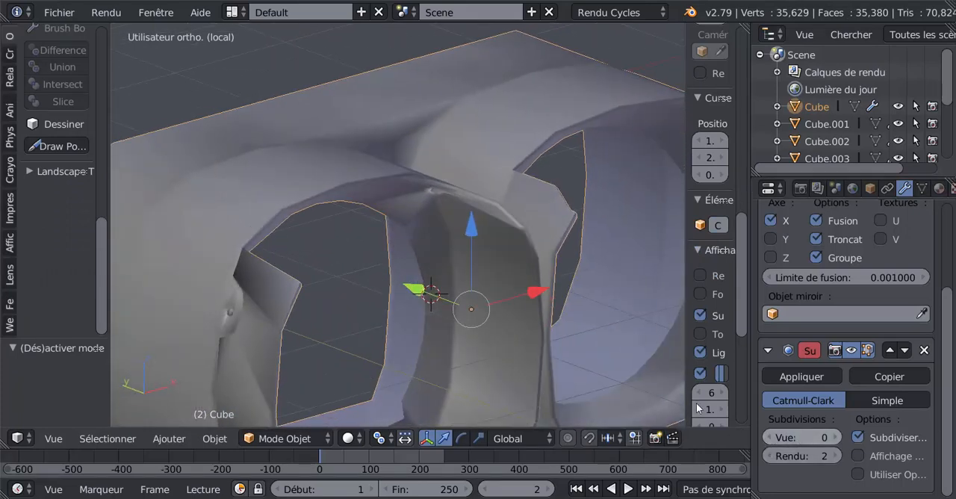
key(Tab)
middle_drag(488, 316, 492, 274)
key(x)
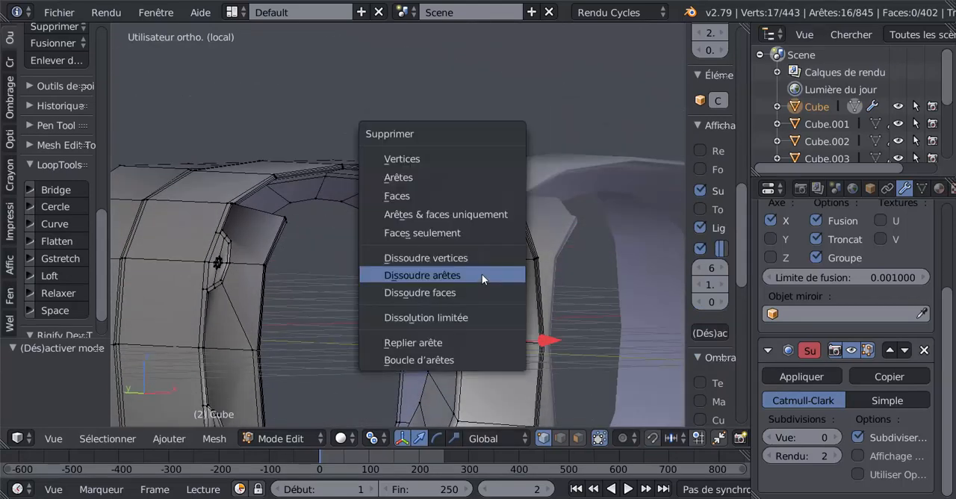
click(484, 275)
Set the Subsurf viewport subdivisions to 2, check the lens openings' upper corners in Object mode, and return to Edit mode.
key(Tab)
middle_drag(508, 280, 559, 304)
key(ctrl+2)
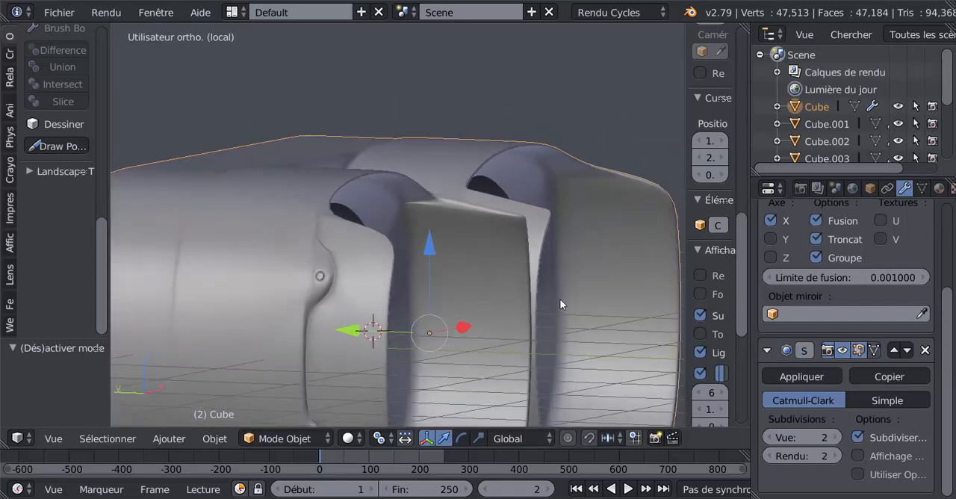
key(Tab)
Dissolve the edge path running from the upper screw recess along the front rim of the outer side panel.
scroll(382, 288, down, 3)
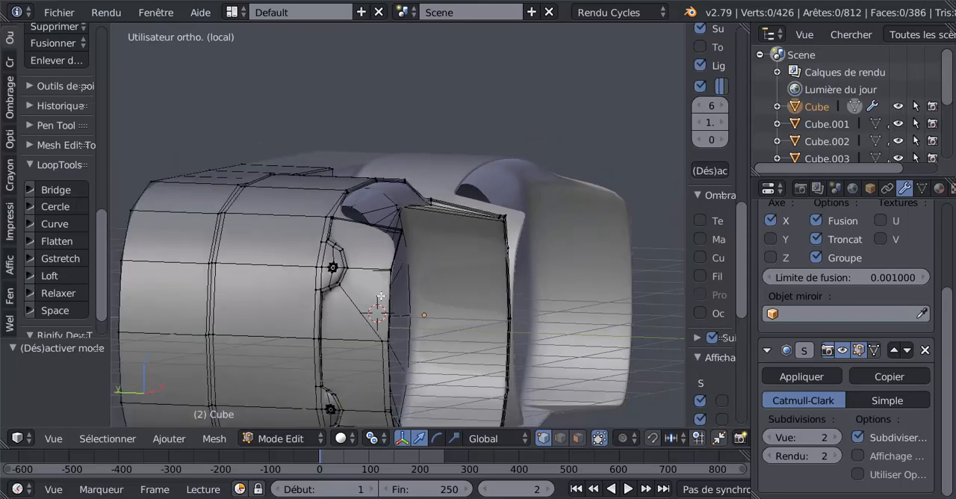
middle_drag(380, 299, 429, 289)
alt+right_click(392, 288)
scroll(430, 289, up, 3)
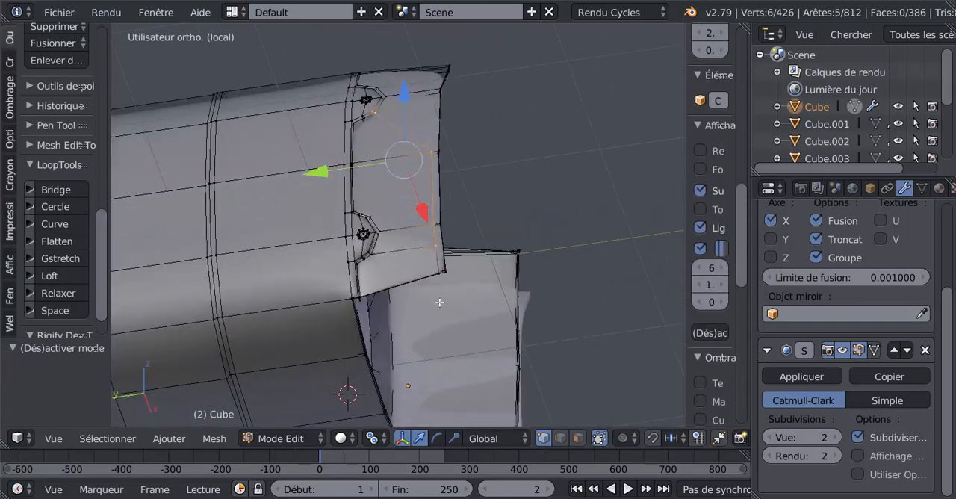
middle_drag(458, 323, 455, 335)
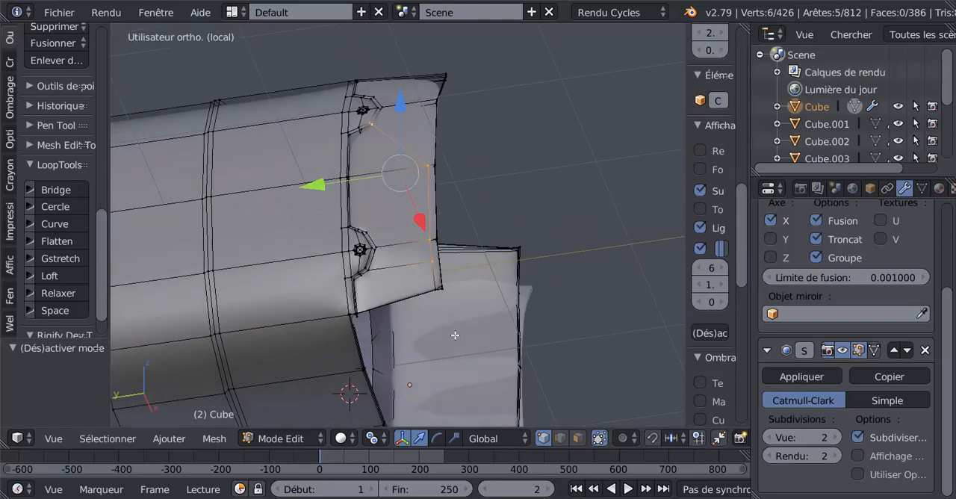
key(x)
click(447, 335)
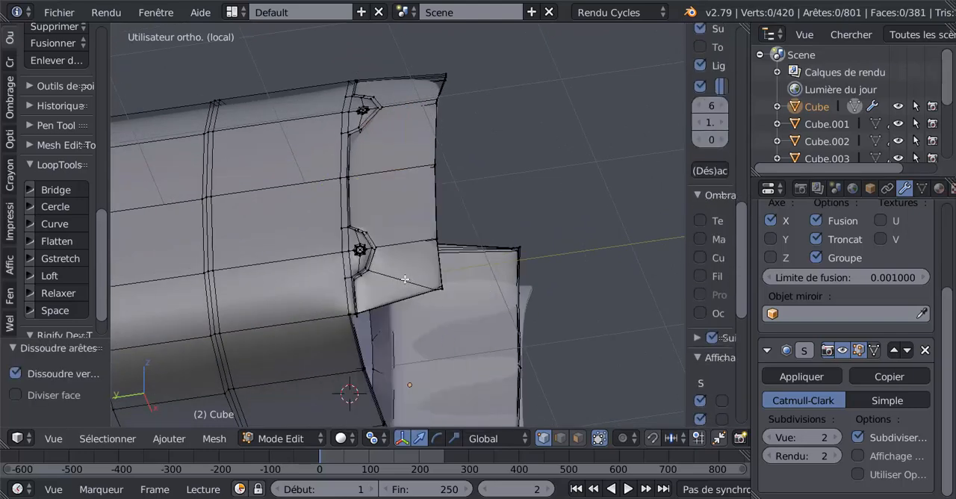
In edge selection mode, dissolve the diagonal edge from the lower screw recess to the side panel's lower corner and its continuation across the rim.
mouse_move(416, 340)
middle_down()
mouse_move(412, 356)
mouse_move(418, 346)
middle_up()
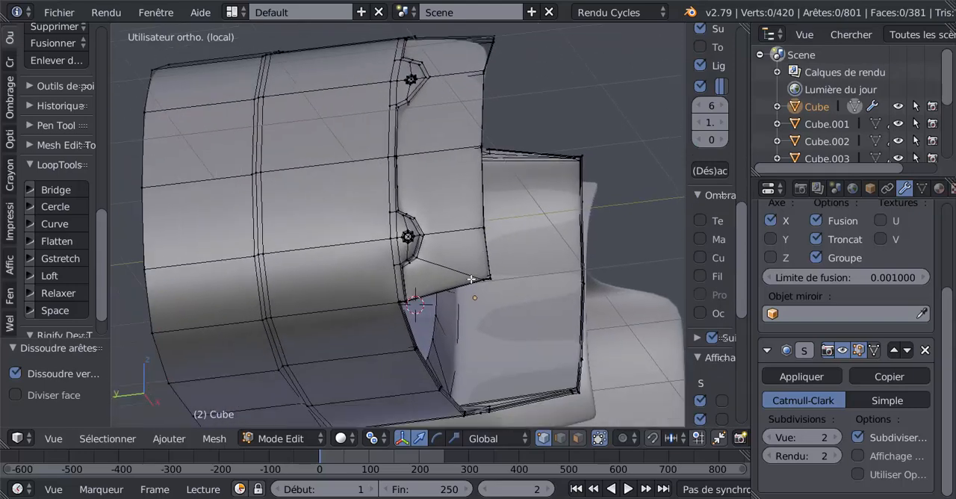
click(559, 438)
right_click(441, 269)
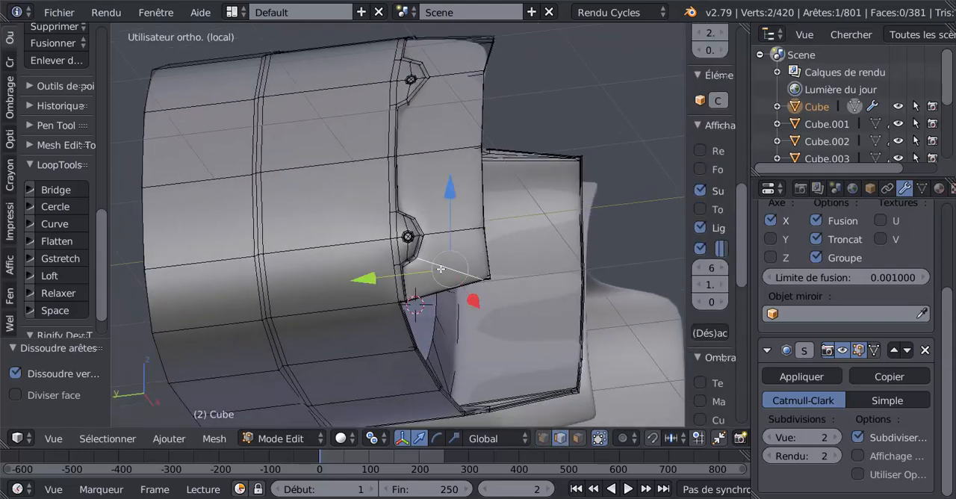
mouse_move(408, 282)
middle_down()
mouse_move(353, 258)
mouse_move(506, 296)
mouse_move(399, 292)
middle_up()
scroll(341, 282, up, 3)
scroll(341, 283, up, 1)
shift+middle_drag(341, 282, 552, 294)
scroll(457, 292, up, 5)
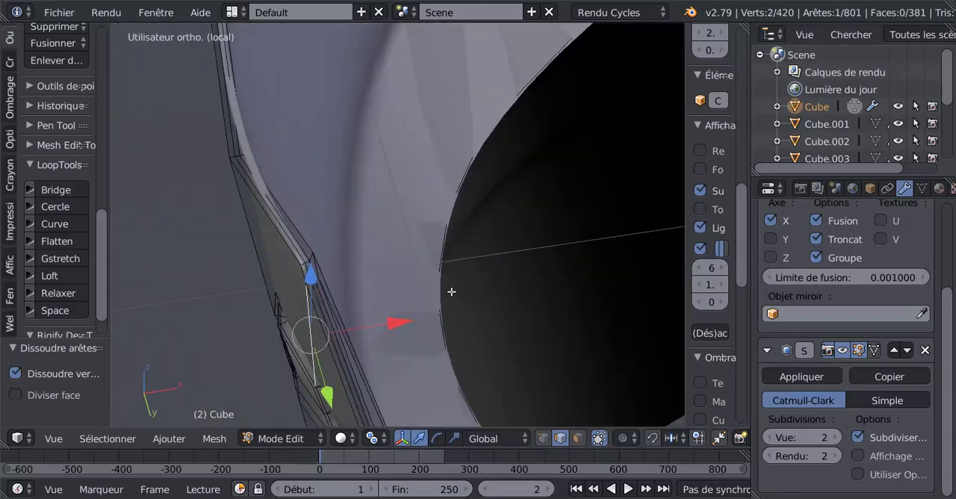
shift+right_click(271, 307)
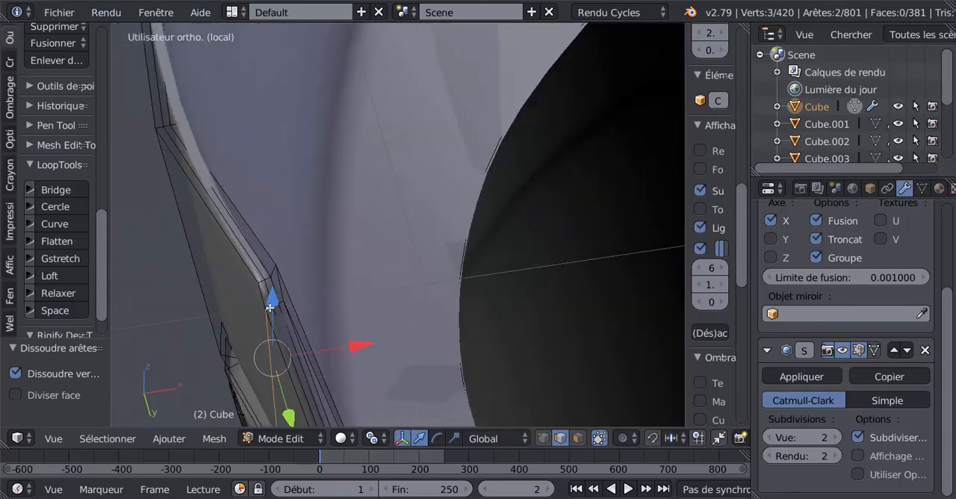
shift+right_click(277, 304)
shift+right_click(278, 298)
middle_drag(278, 299, 315, 308)
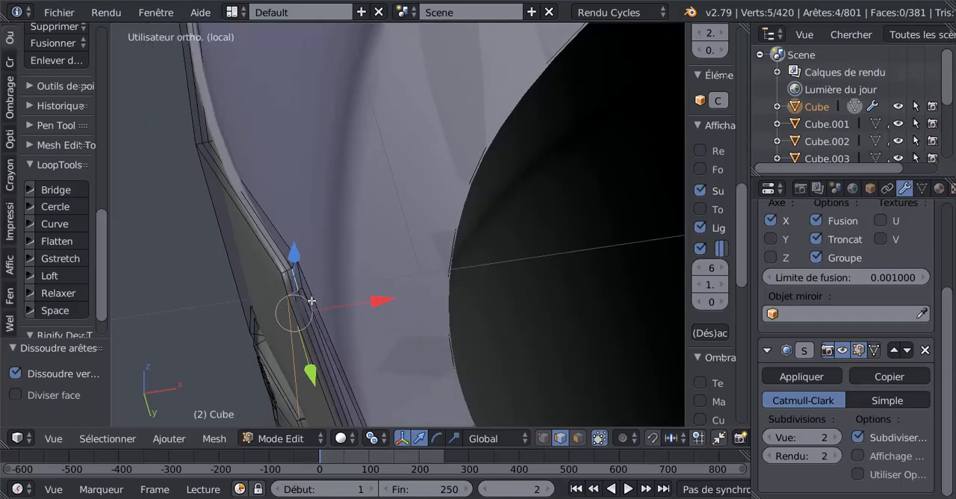
shift+right_click(296, 284)
shift+right_click(301, 288)
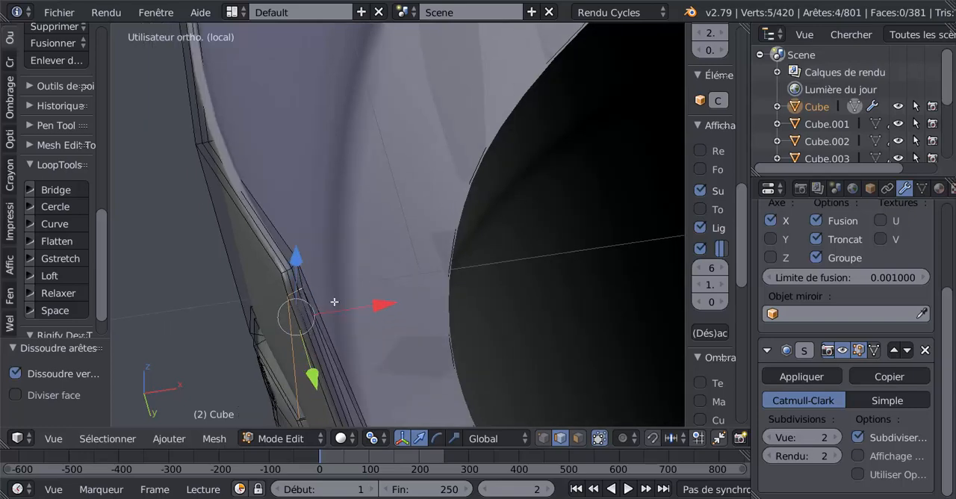
middle_drag(335, 302, 524, 194)
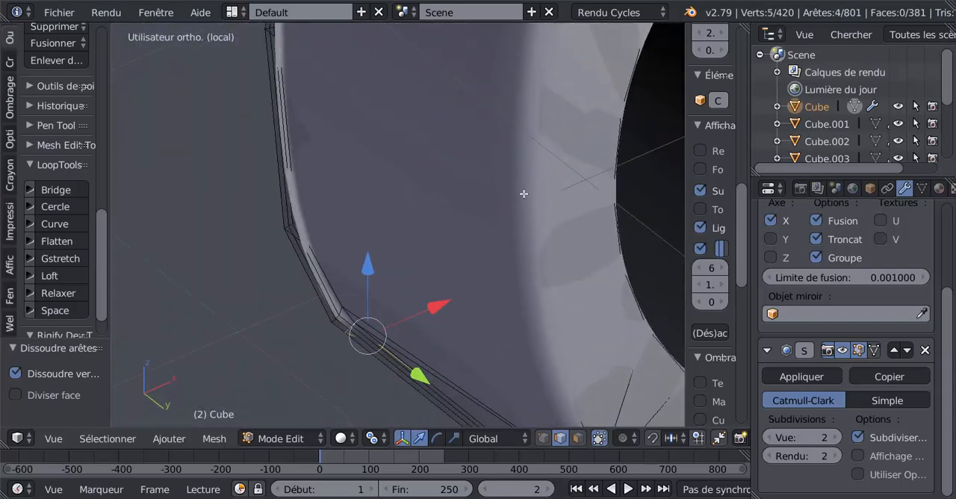
key(x)
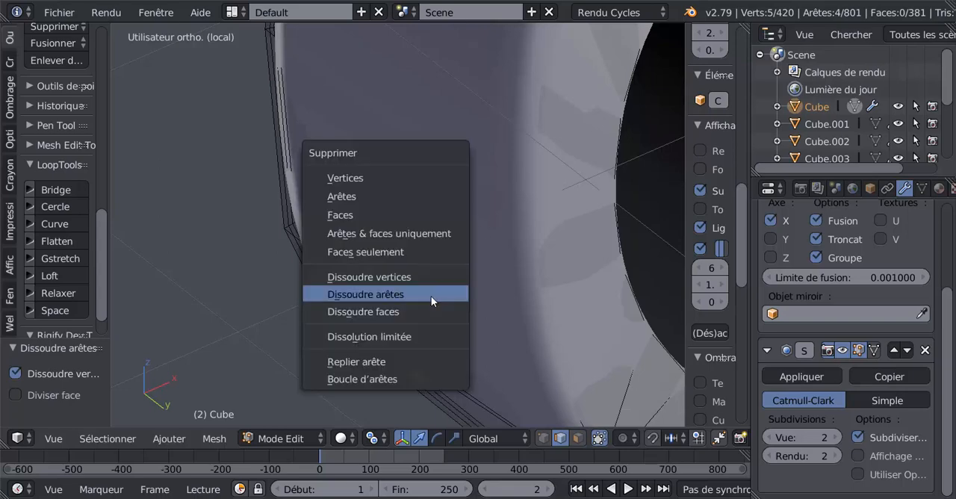
click(431, 293)
Examine the smoothed lens openings, rim corners and outer side panel, comparing Object mode with the Edit mode mesh.
scroll(431, 292, down, 2)
key(Tab)
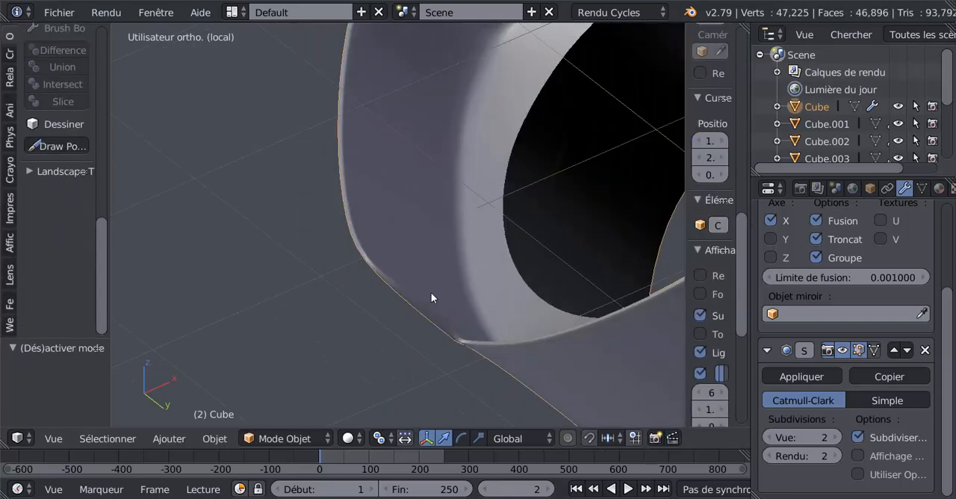
scroll(410, 314, down, 4)
middle_drag(410, 314, 473, 352)
middle_drag(531, 368, 401, 358)
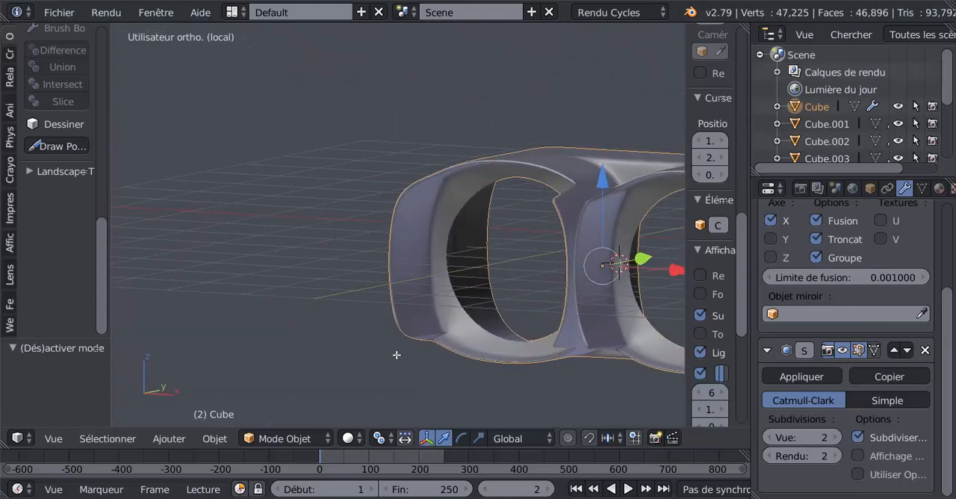
key(Tab)
scroll(418, 314, up, 5)
mouse_move(438, 306)
middle_down()
mouse_move(523, 297)
mouse_move(299, 294)
mouse_move(425, 312)
middle_up()
key(Tab)
middle_drag(407, 249, 493, 201)
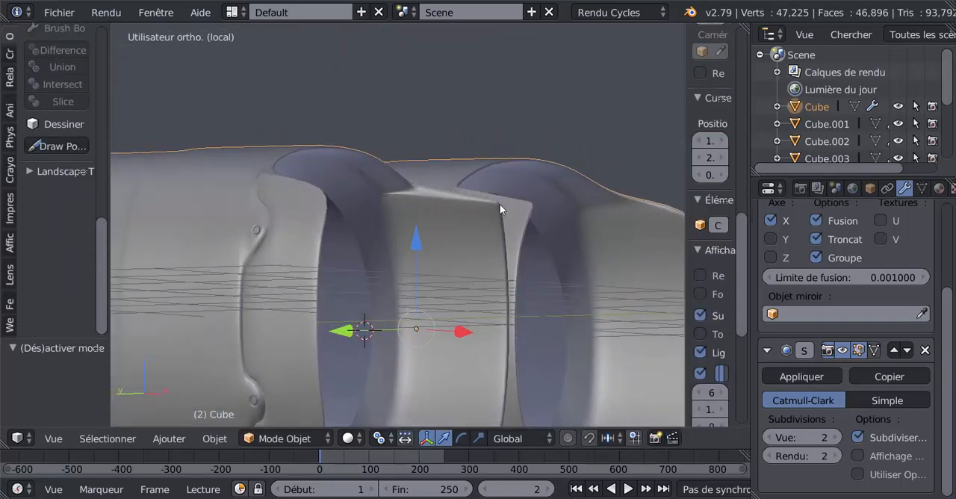
key(Tab)
key(Tab)
key(Tab)
key(Tab)
key(Tab)
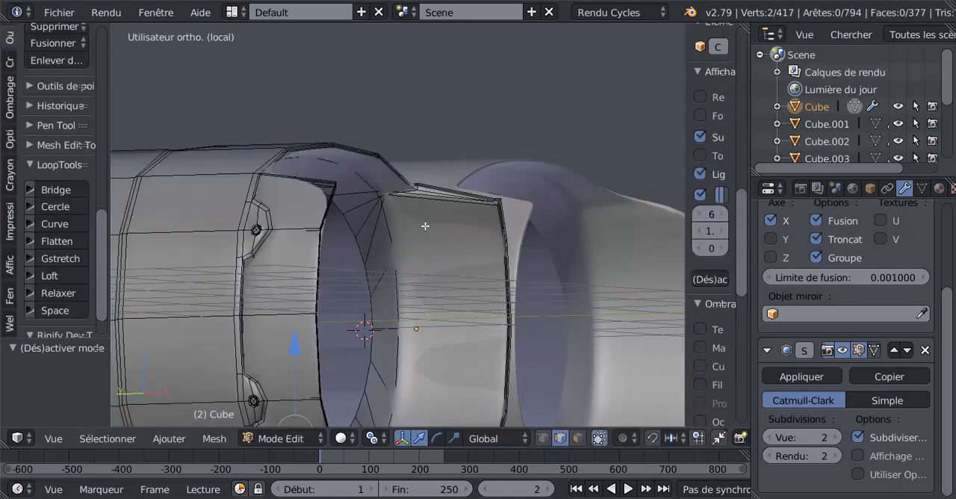
middle_drag(426, 224, 453, 257)
key(ctrl+r)
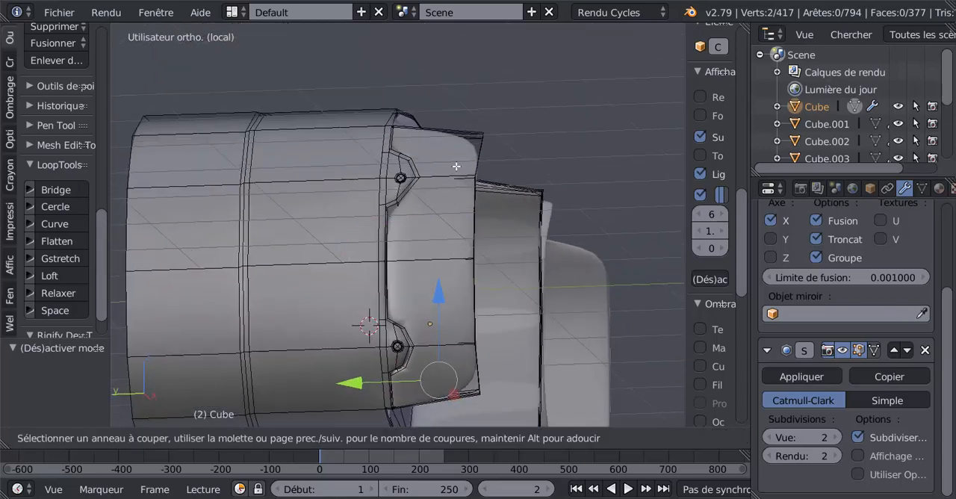
key(Escape)
scroll(566, 157, down, 3)
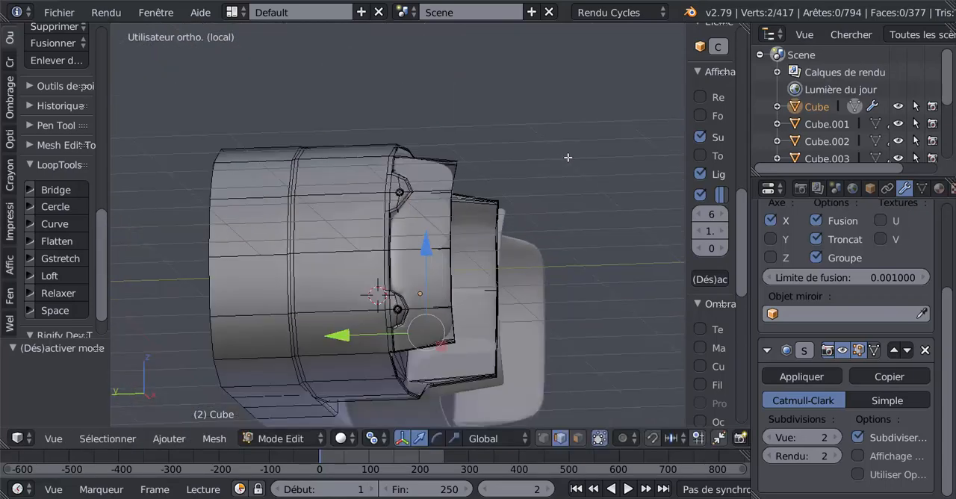
middle_drag(566, 157, 532, 207)
scroll(361, 244, up, 2)
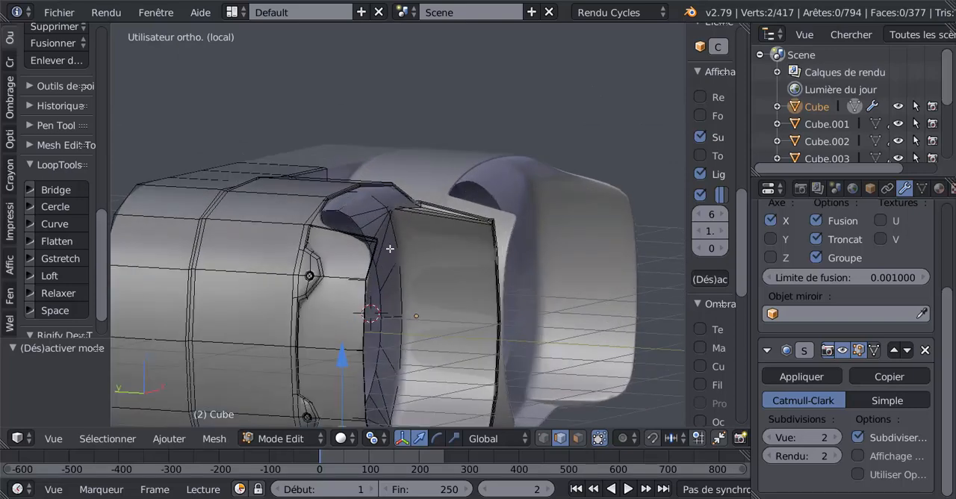
middle_drag(373, 252, 503, 269)
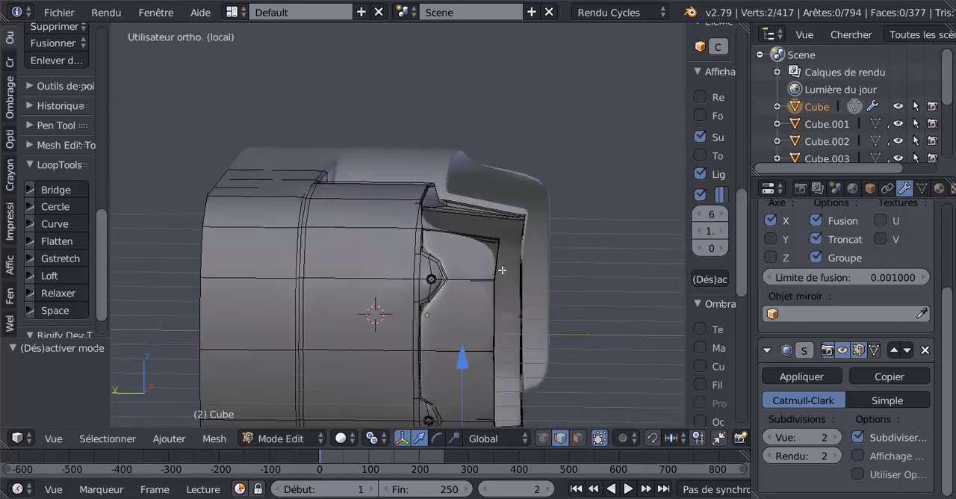
scroll(593, 284, down, 3)
middle_drag(593, 284, 523, 277)
scroll(420, 278, up, 2)
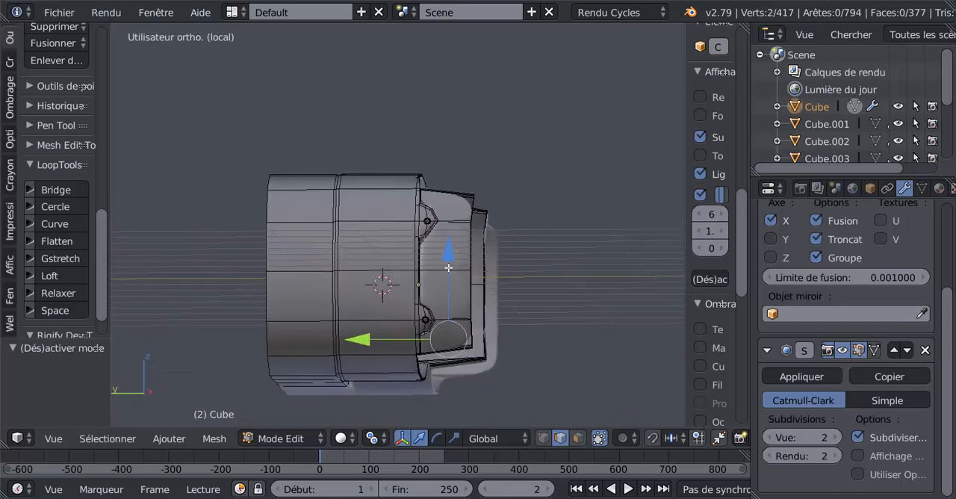
key(ctrl+r)
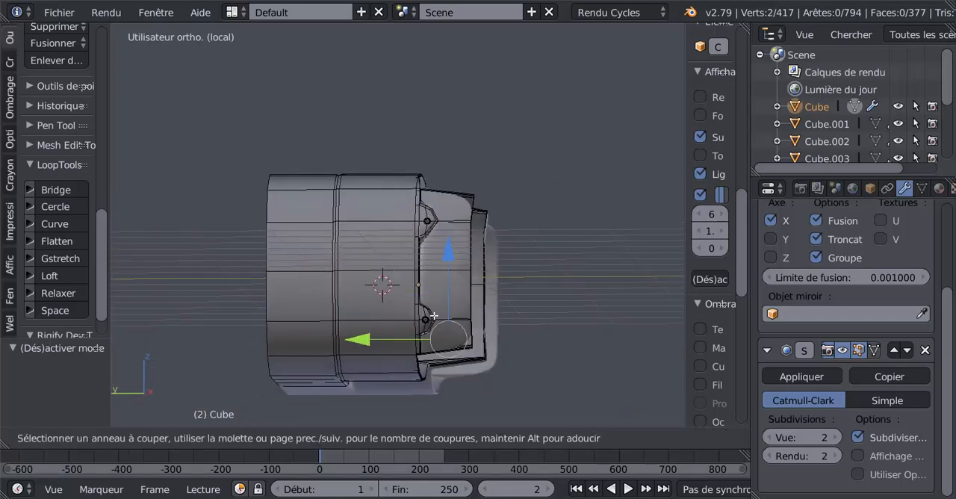
key(Escape)
scroll(447, 171, up, 2)
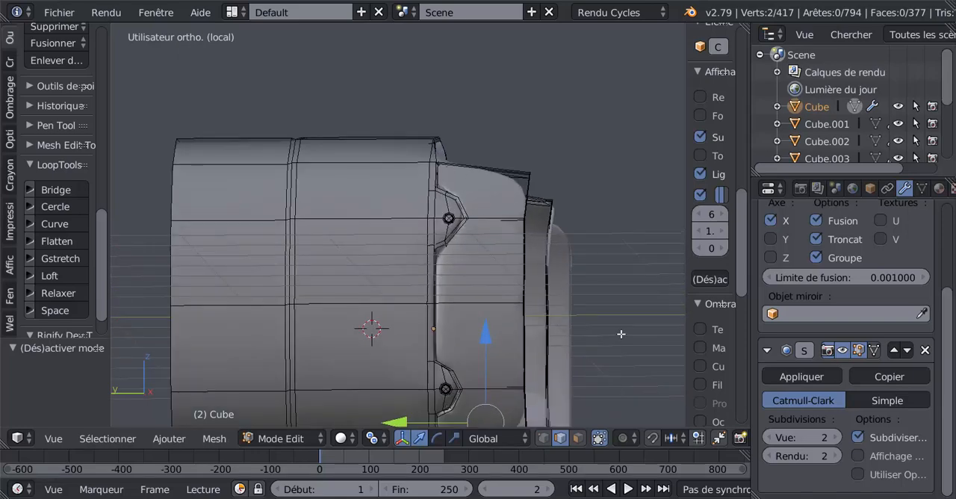
Select the whole mesh and bisect it vertically in the left orthographic view, midway across the outer side panel in front of the screw recesses.
key(KP_1)
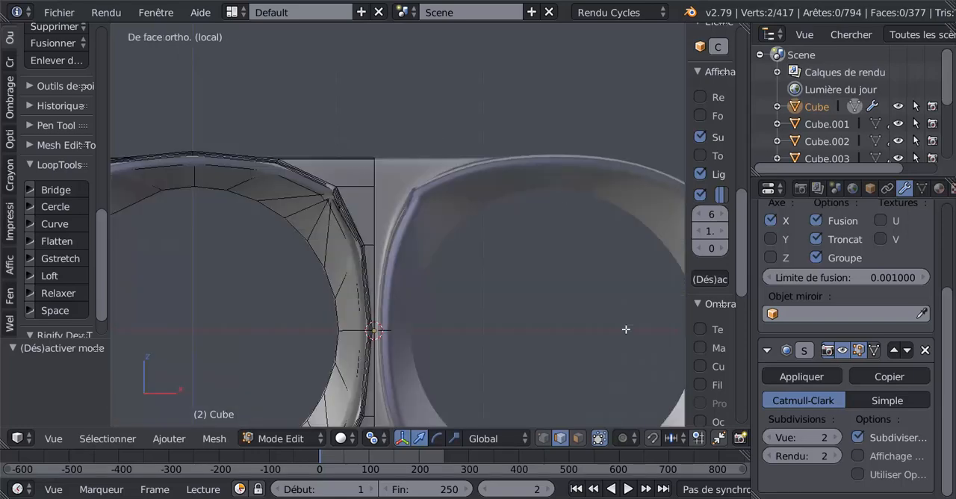
key(KP_3)
key(KP_1)
key(ctrl+KP_3)
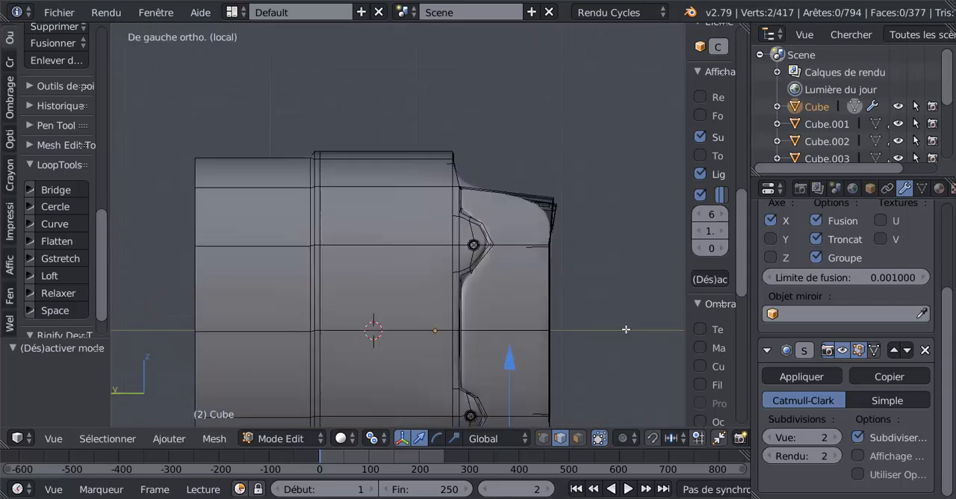
shift+middle_drag(626, 325, 602, 251)
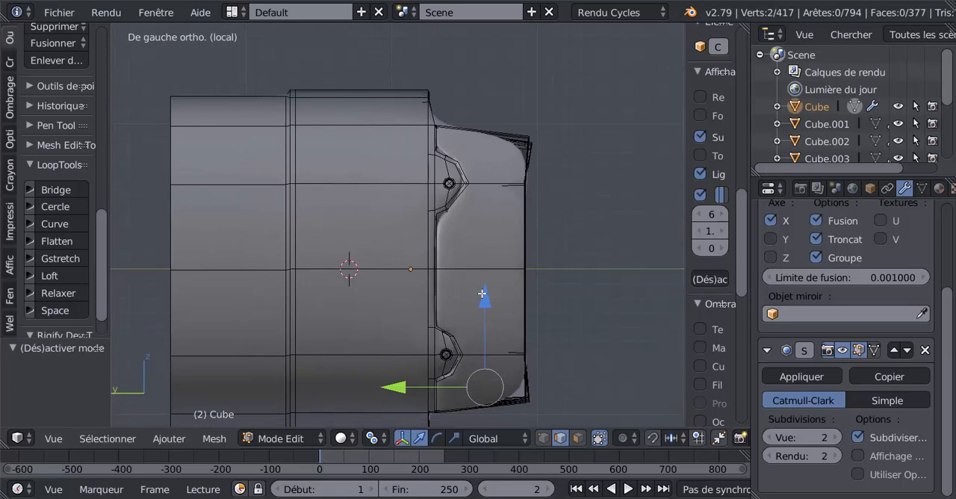
key(a)
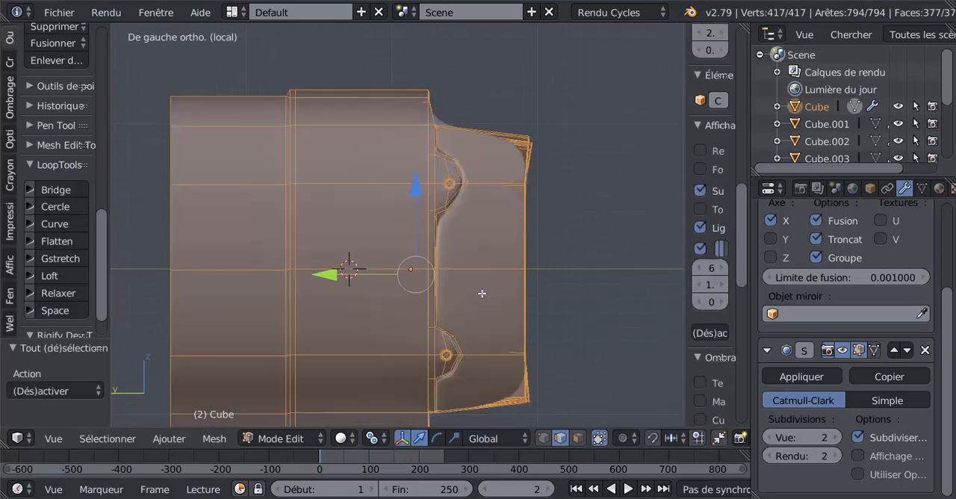
scroll(305, 389, down, 1)
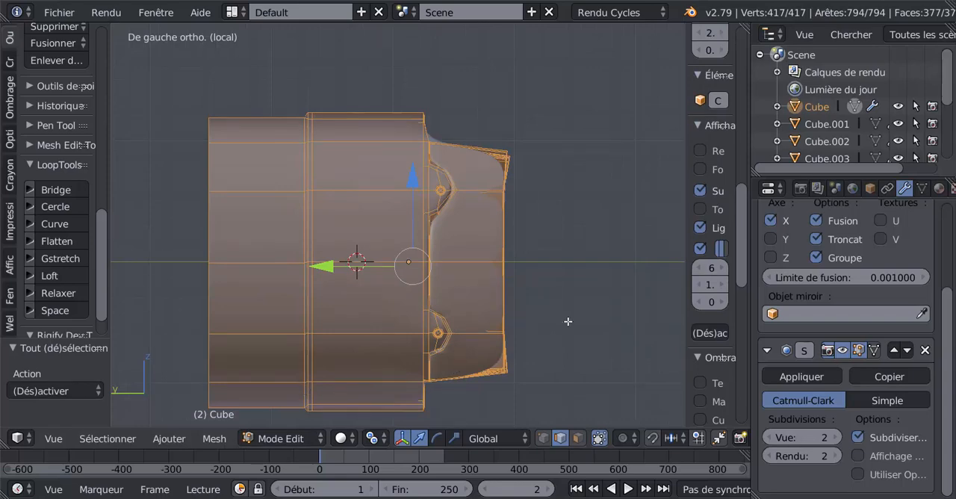
middle_drag(574, 322, 444, 222)
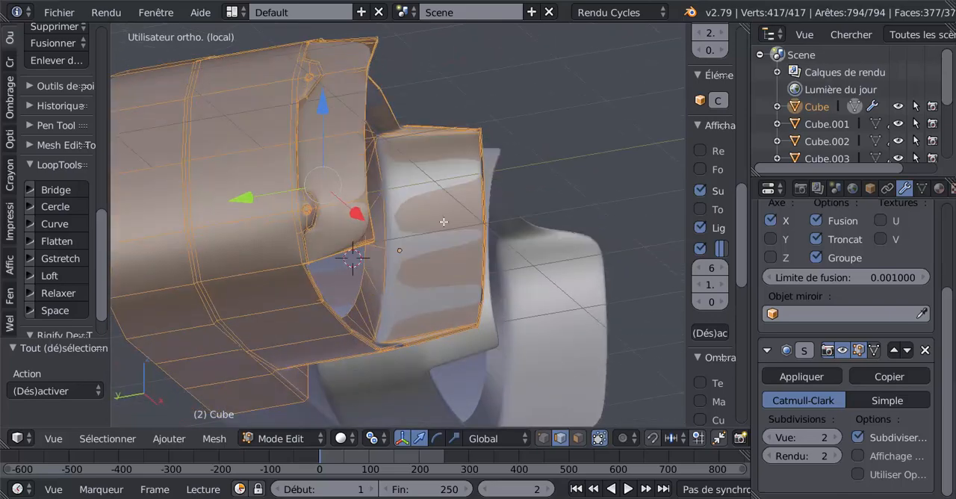
middle_drag(602, 243, 624, 290)
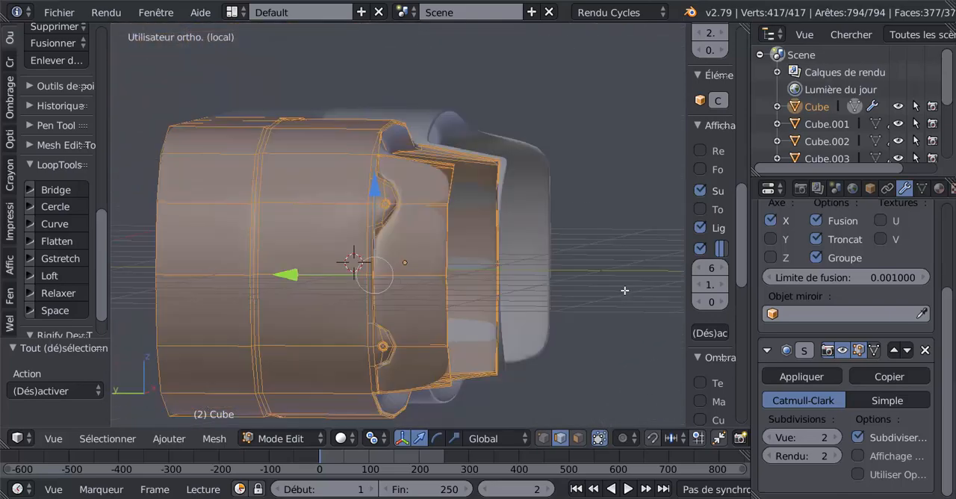
key(KP_1)
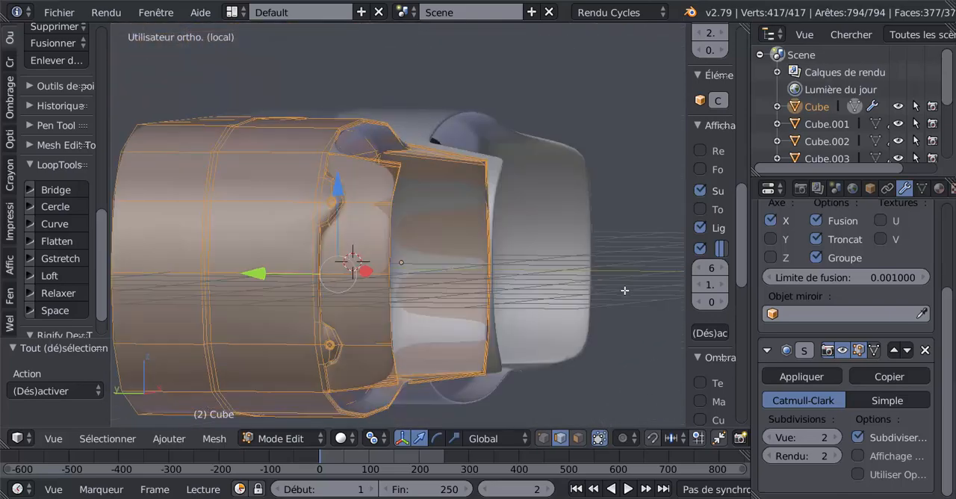
key(KP_3)
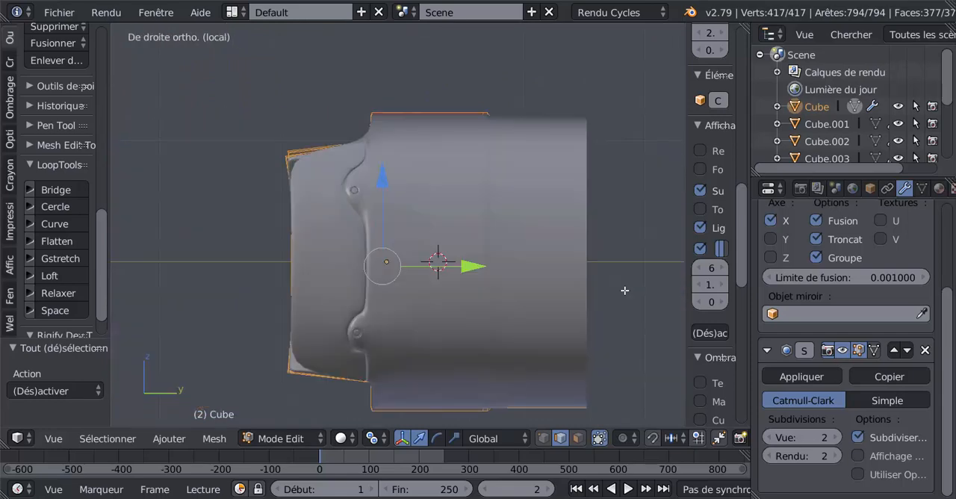
key(ctrl+KP_3)
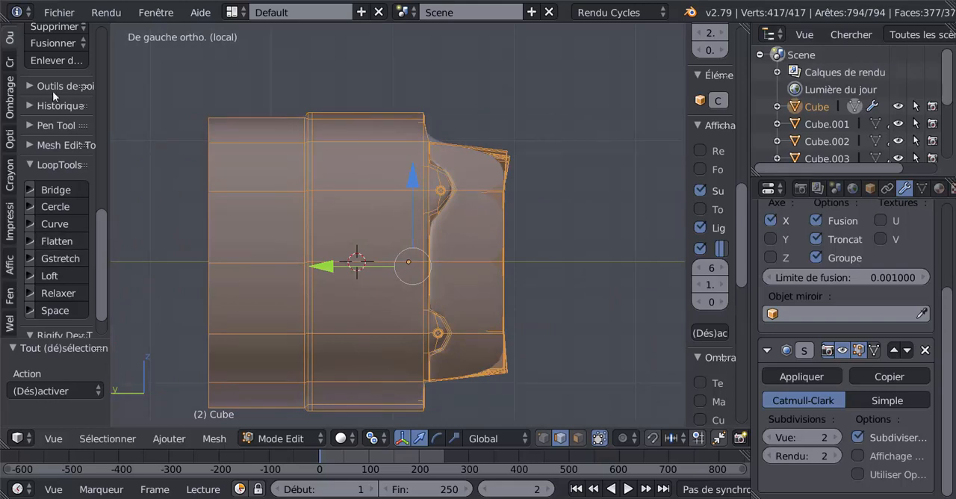
drag(99, 259, 108, 165)
click(55, 241)
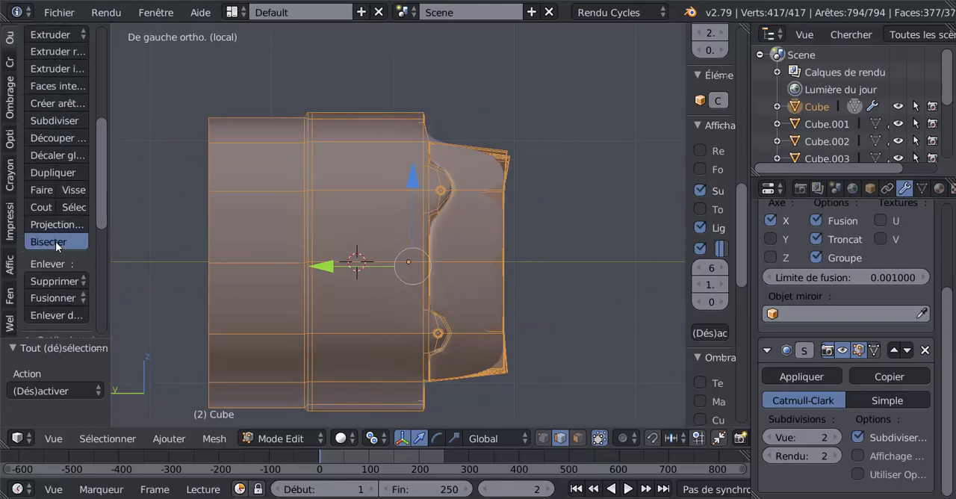
drag(478, 133, 474, 434)
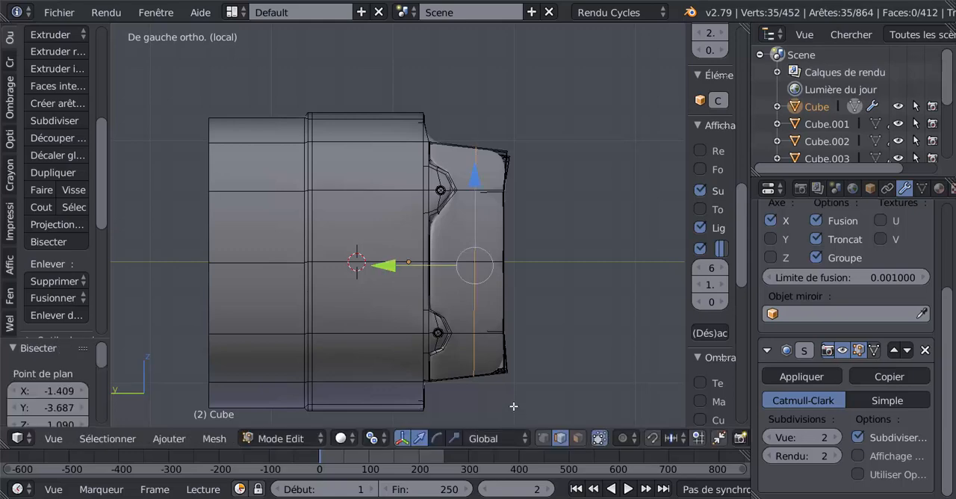
Inspect the bisected side panels in Object and Edit mode, comparing Subsurf viewport subdivisions of 0, 1 and 2.
scroll(513, 407, up, 1)
middle_drag(473, 381, 415, 390)
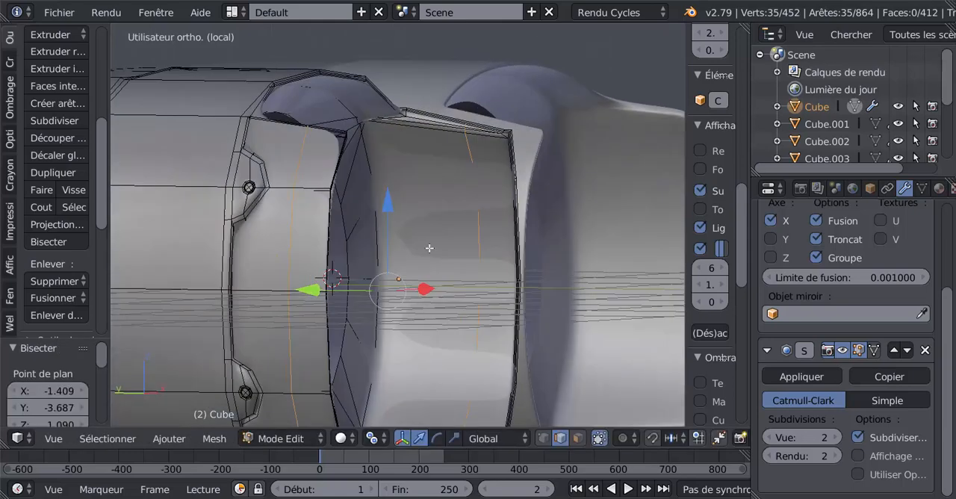
scroll(430, 248, down, 3)
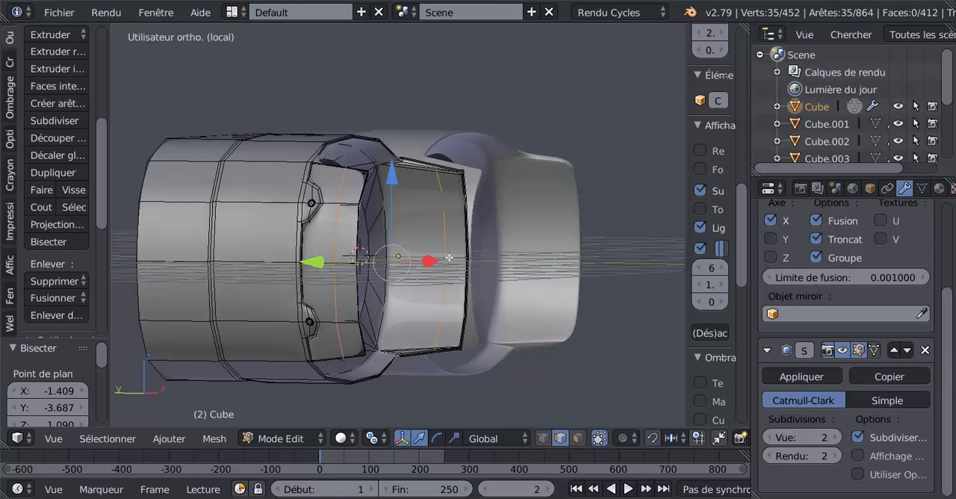
key(Tab)
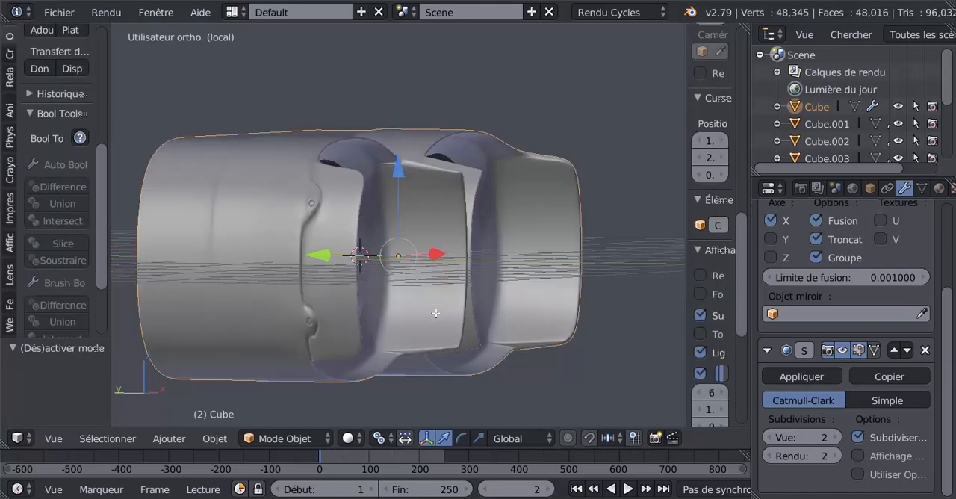
key(Tab)
click(769, 437)
click(770, 438)
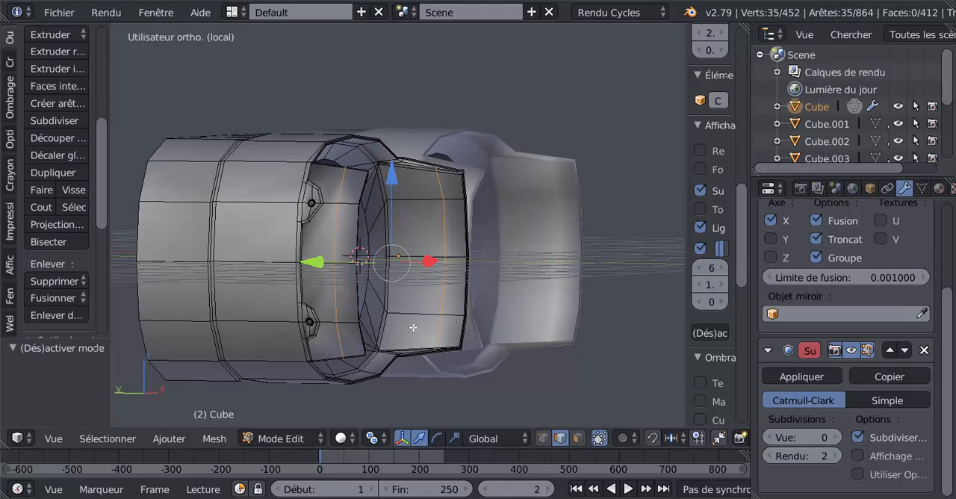
middle_drag(414, 327, 434, 349)
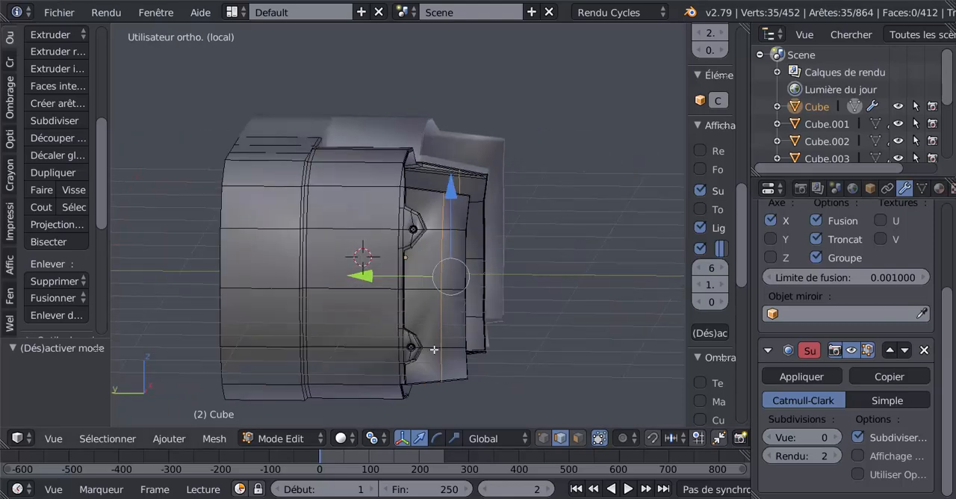
click(837, 438)
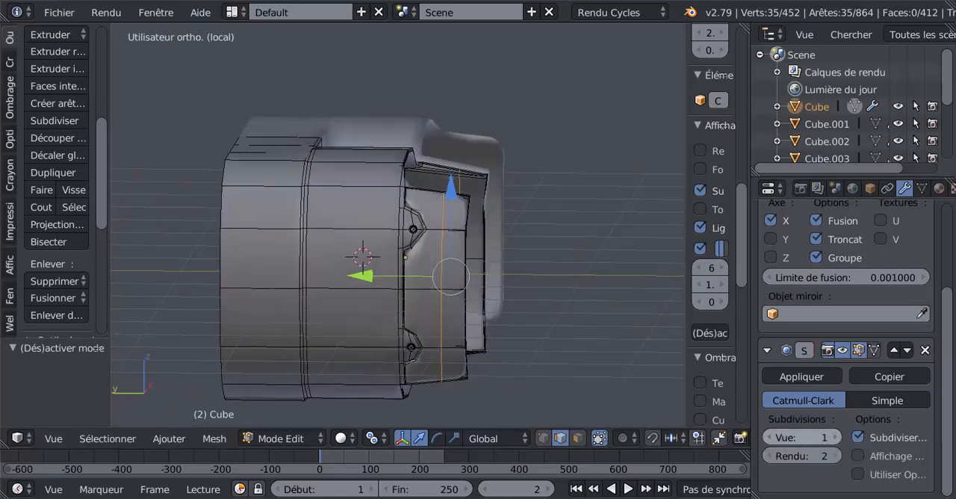
click(837, 437)
Add one loop cut slid close to the front edge of the outer side panel, and check the smoothed lens openings in Object mode.
middle_drag(503, 316, 489, 299)
scroll(497, 321, up, 3)
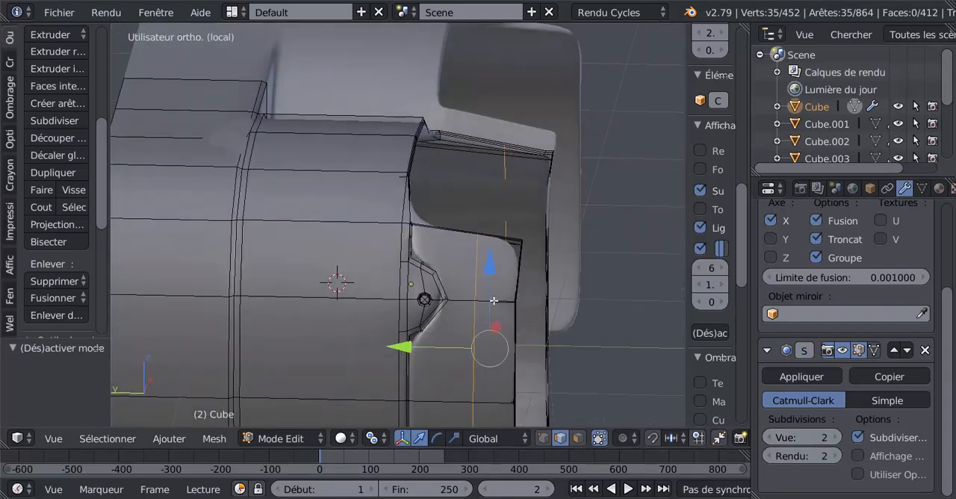
key(ctrl+r)
click(495, 300)
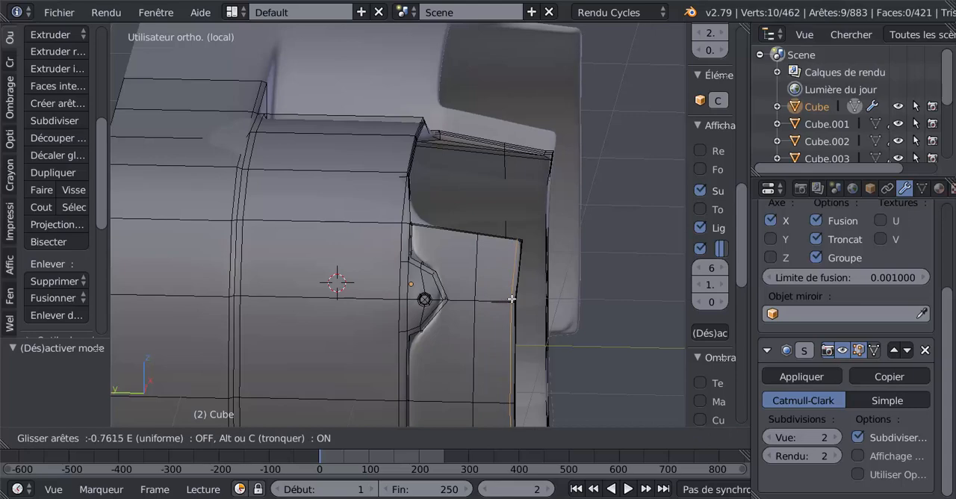
click(510, 300)
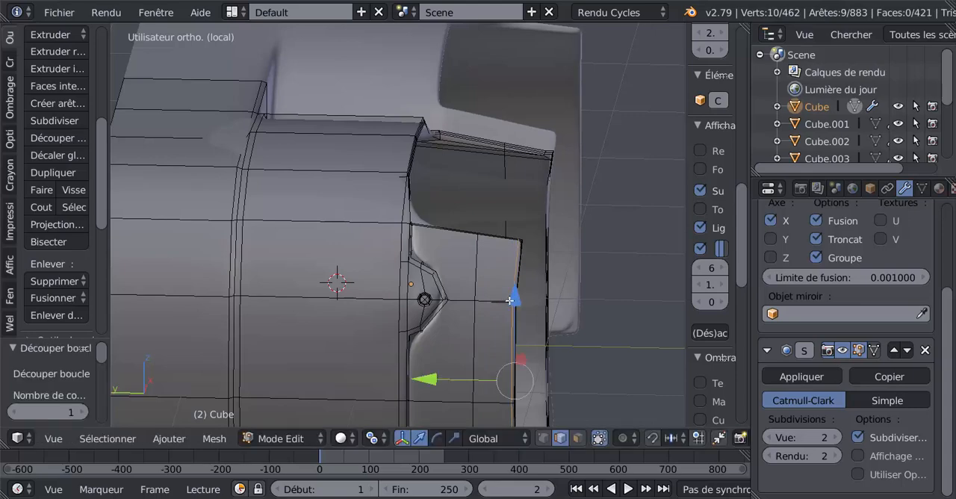
key(Tab)
middle_drag(494, 314, 335, 313)
scroll(455, 309, down, 3)
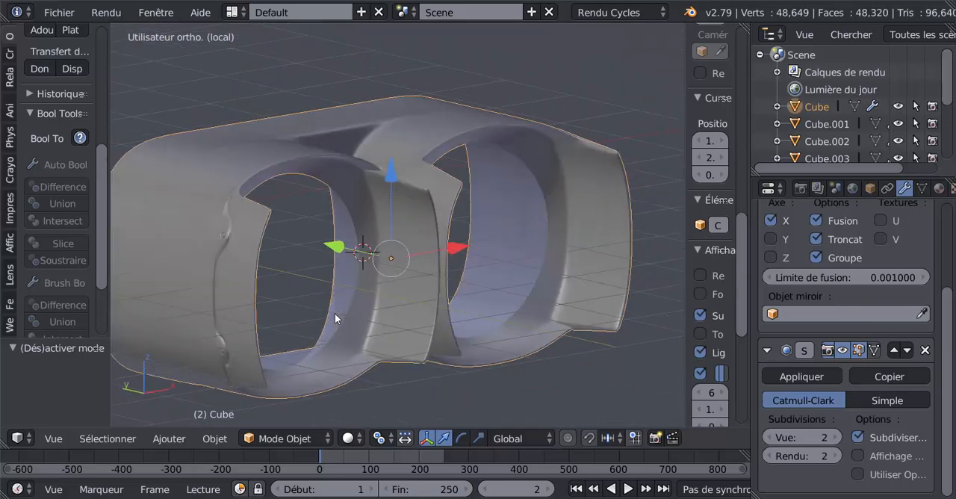
In vertex selection mode, straighten the lower four-vertex row across the rim thickness at the side panel's upper corner using Gstretch.
key(Tab)
scroll(334, 309, up, 5)
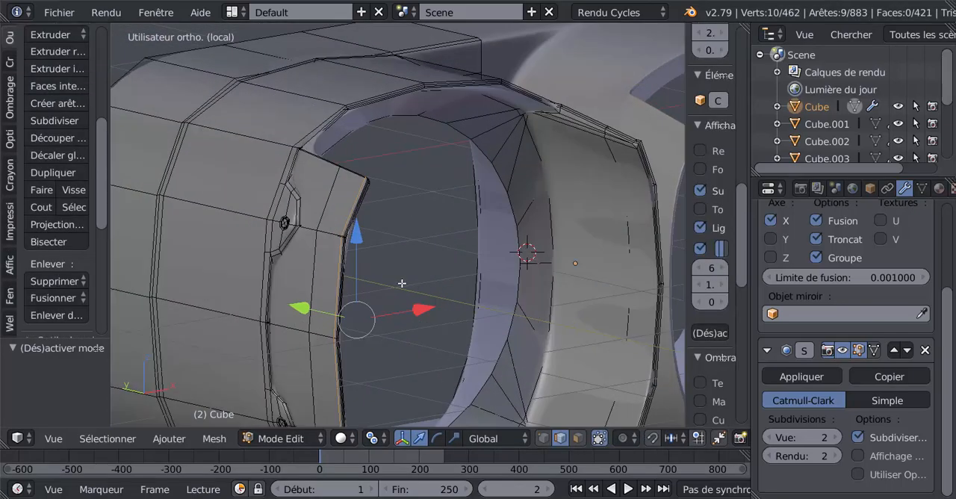
scroll(390, 328, up, 2)
scroll(489, 322, up, 2)
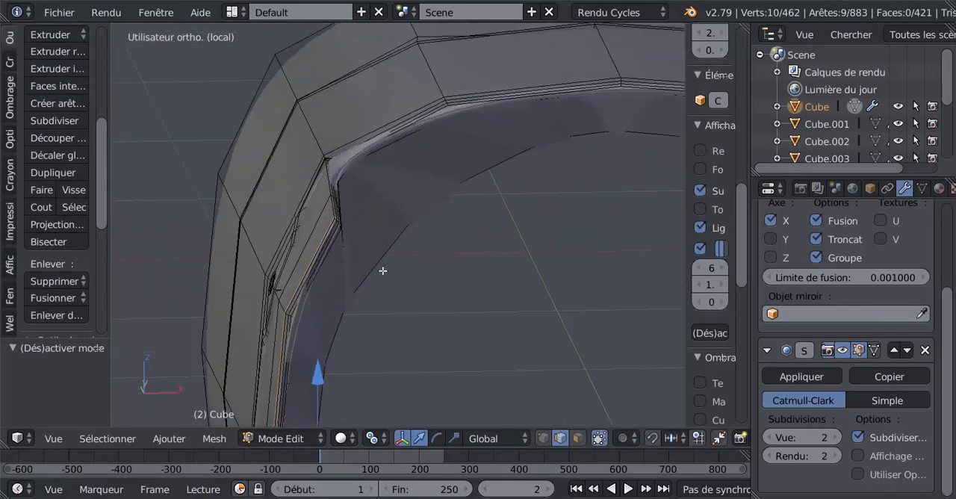
scroll(382, 271, up, 2)
scroll(341, 277, up, 2)
scroll(475, 309, up, 2)
scroll(356, 318, up, 2)
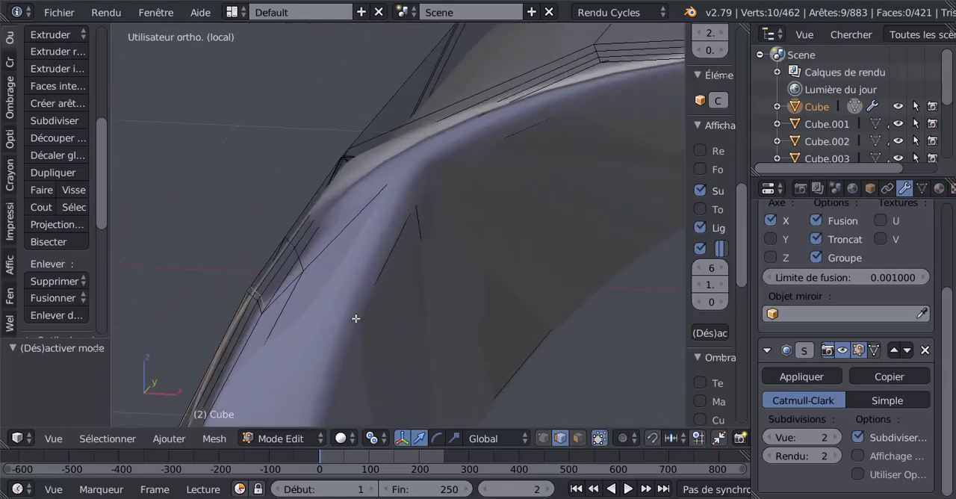
scroll(474, 229, up, 2)
scroll(468, 280, up, 2)
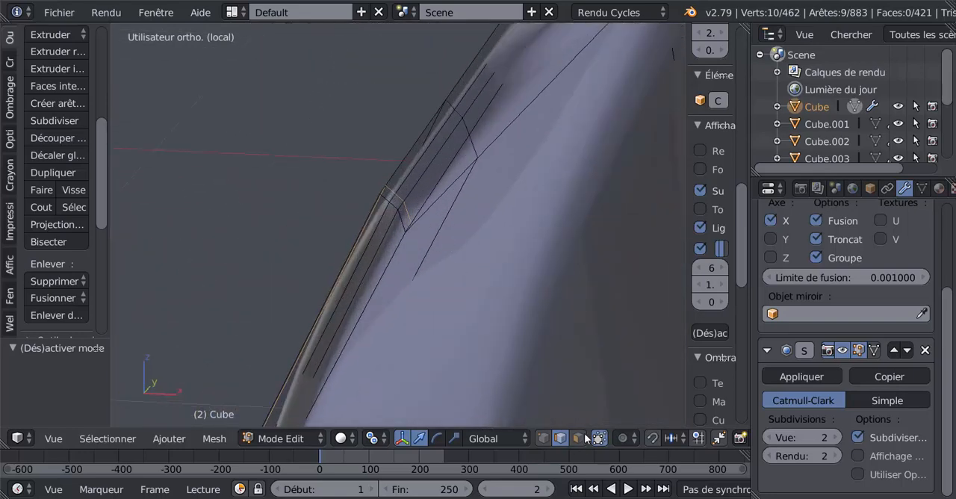
click(543, 438)
right_click(384, 200)
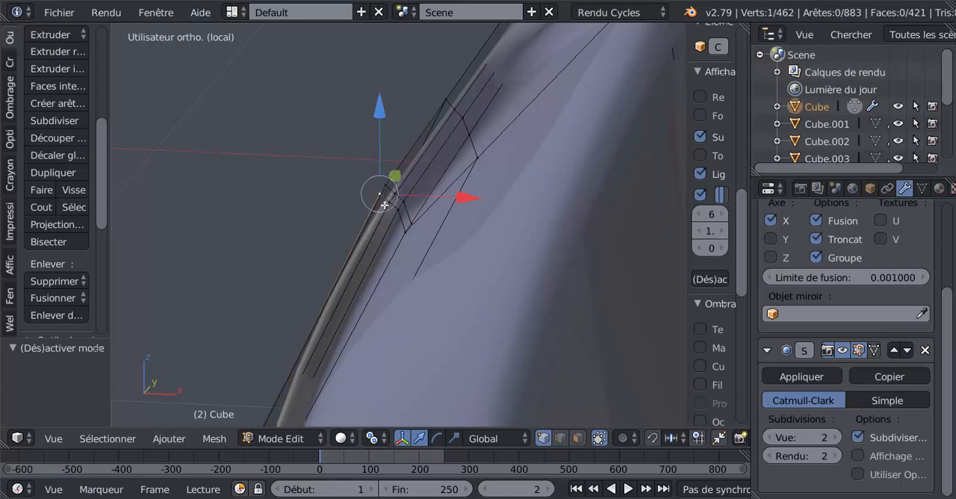
ctrl+right_click(406, 230)
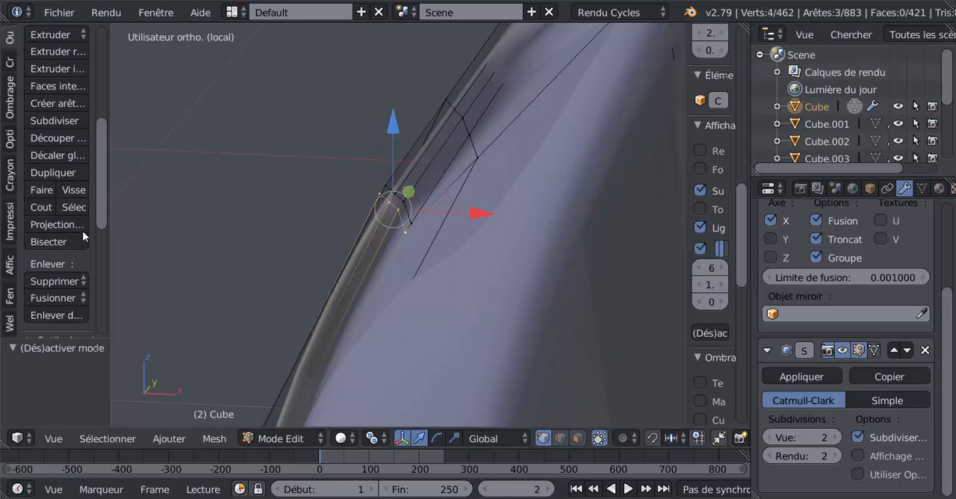
scroll(105, 221, down, 4)
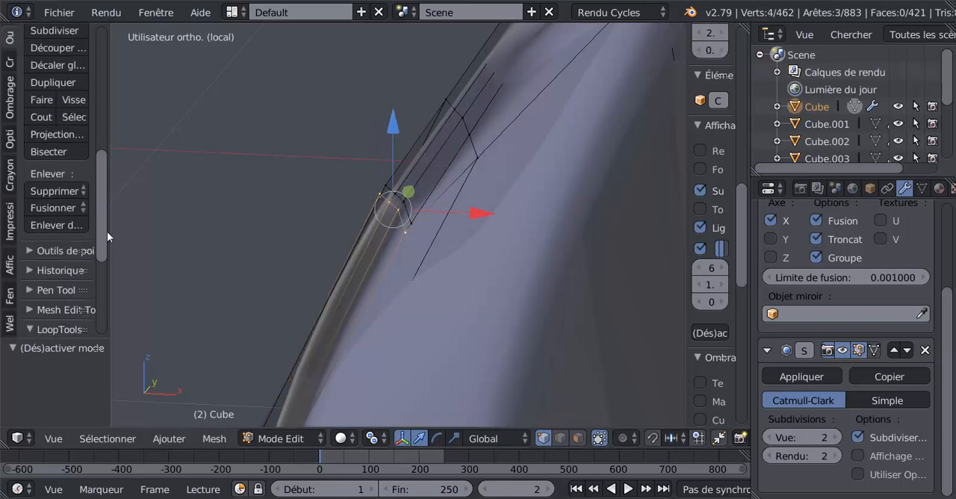
scroll(107, 247, down, 5)
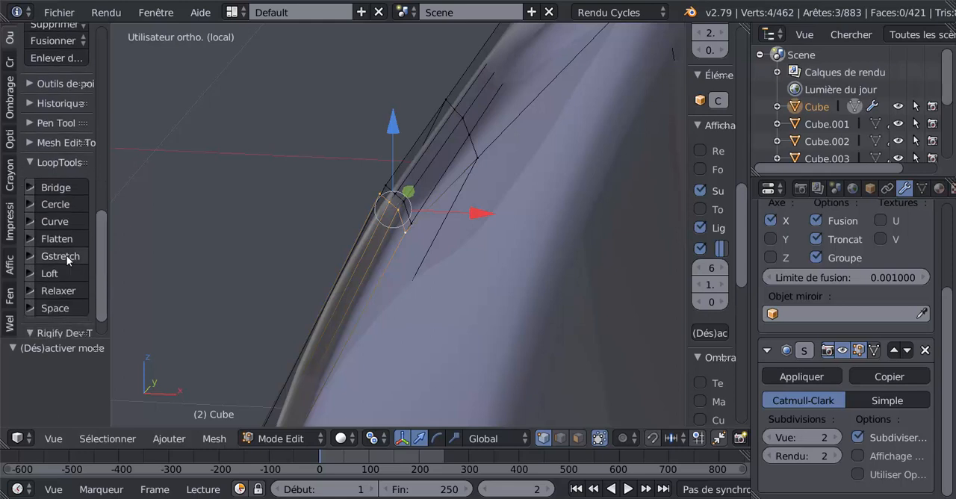
click(66, 256)
Straighten the adjacent four-vertex row just above it across the rim thickness using Gstretch.
right_click(390, 180)
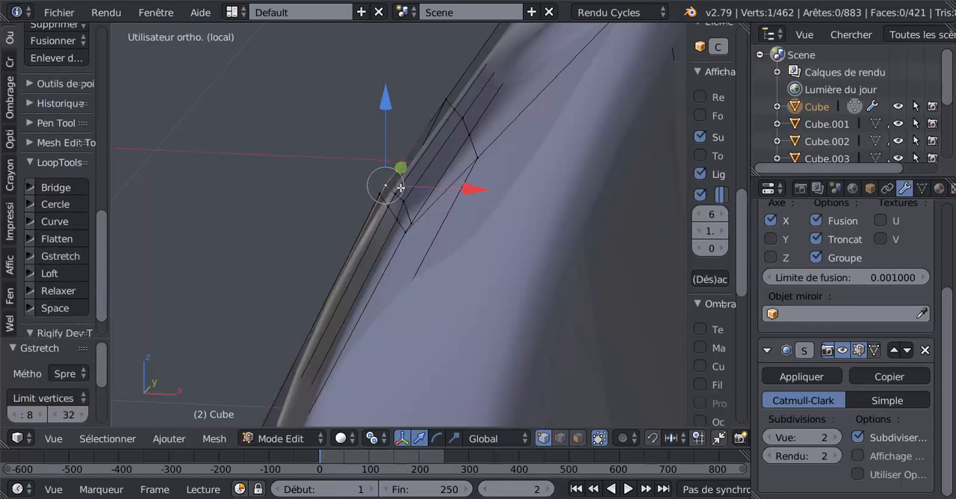
shift+right_click(399, 189)
shift+right_click(408, 197)
shift+right_click(413, 219)
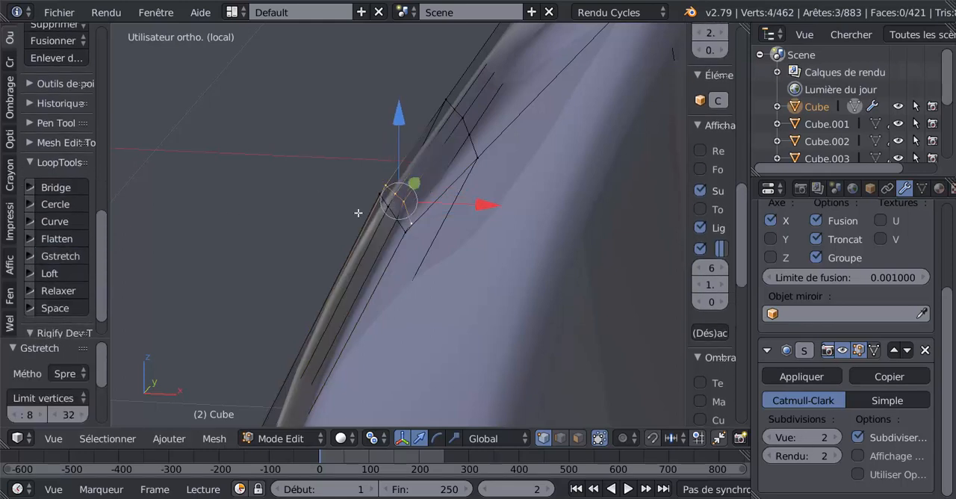
click(54, 257)
Straighten the five-vertex row further up the rim corner with Gstretch, and check the smoothed rim in Object mode.
shift+right_click(449, 98)
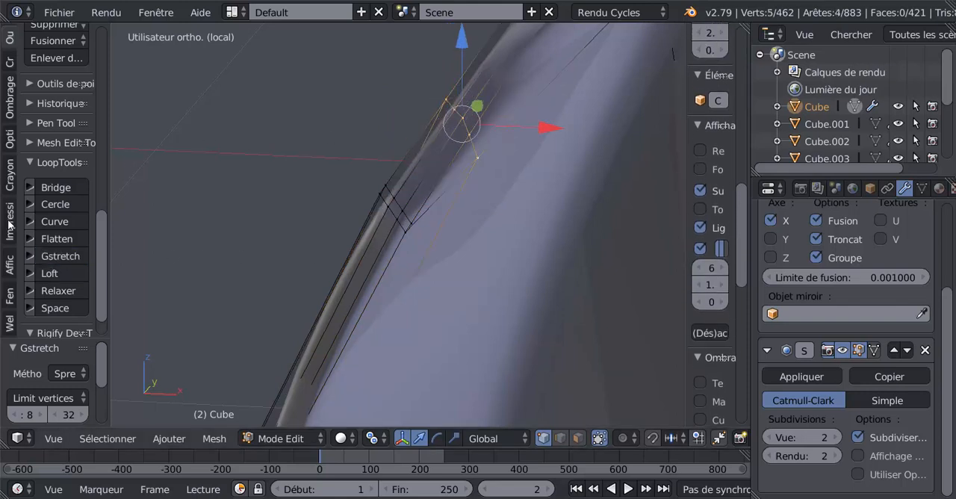
click(58, 255)
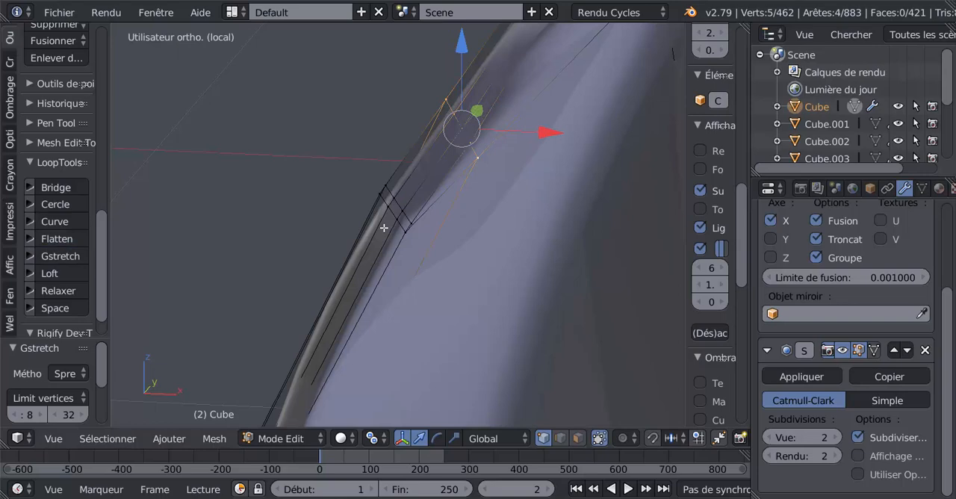
scroll(385, 227, down, 4)
key(Tab)
middle_drag(437, 233, 418, 155)
scroll(468, 245, down, 4)
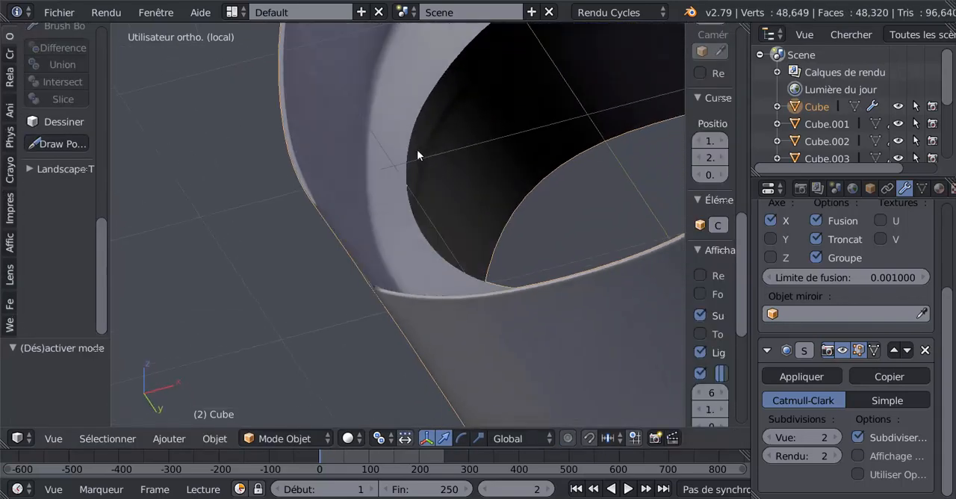
In Edit mode, slide the loose inner vertex beside the rim corner along its edge toward the corner by a factor of about 0.478.
key(Tab)
scroll(341, 213, up, 8)
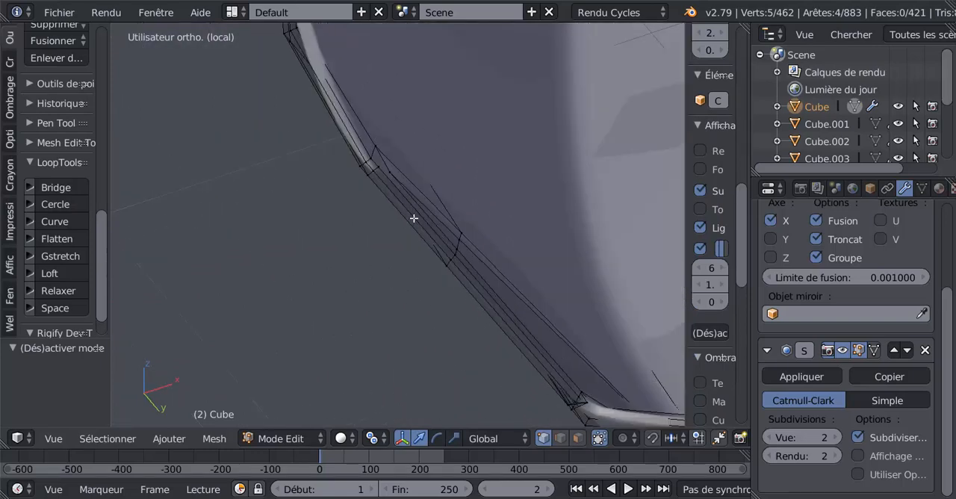
middle_drag(414, 218, 399, 216)
scroll(385, 227, down, 5)
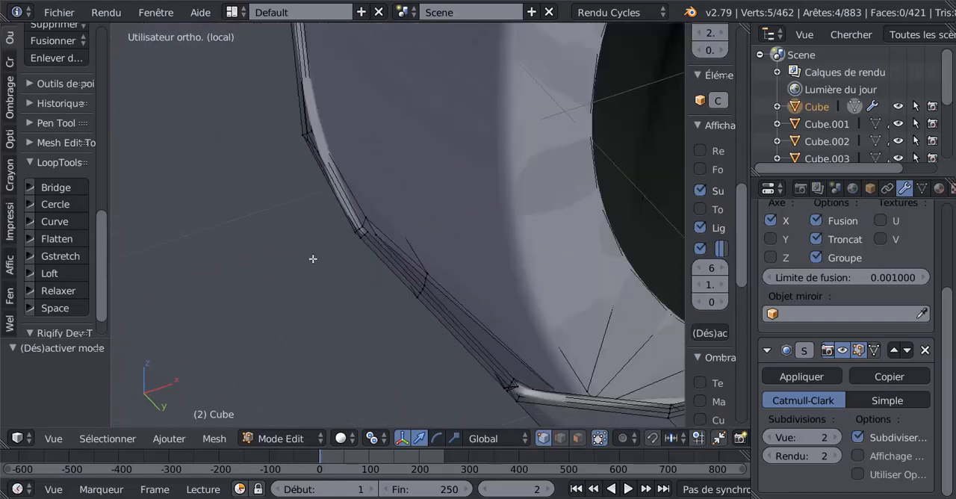
shift+middle_drag(286, 240, 512, 149)
middle_drag(404, 230, 448, 184)
scroll(405, 217, up, 2)
scroll(396, 223, up, 2)
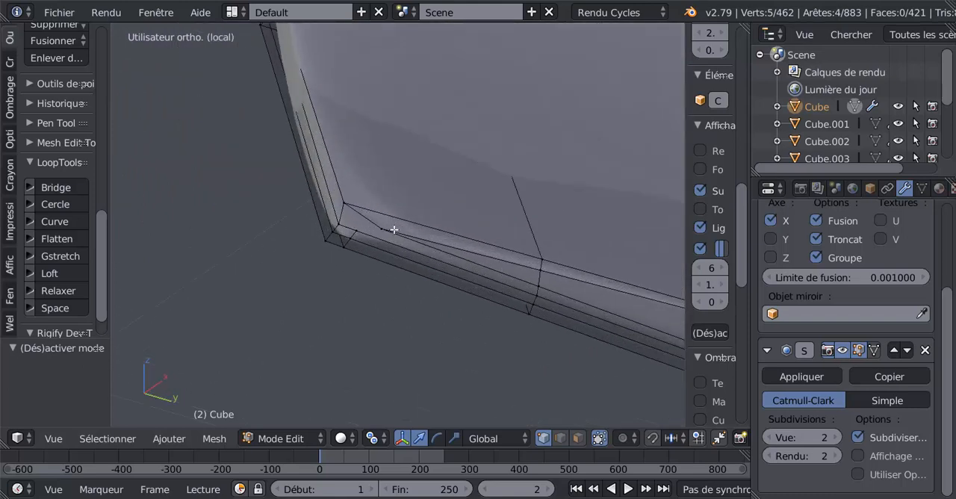
scroll(400, 234, down, 2)
mouse_move(392, 226)
right_down()
mouse_move(376, 207)
mouse_move(429, 160)
mouse_move(363, 216)
mouse_move(393, 224)
right_up()
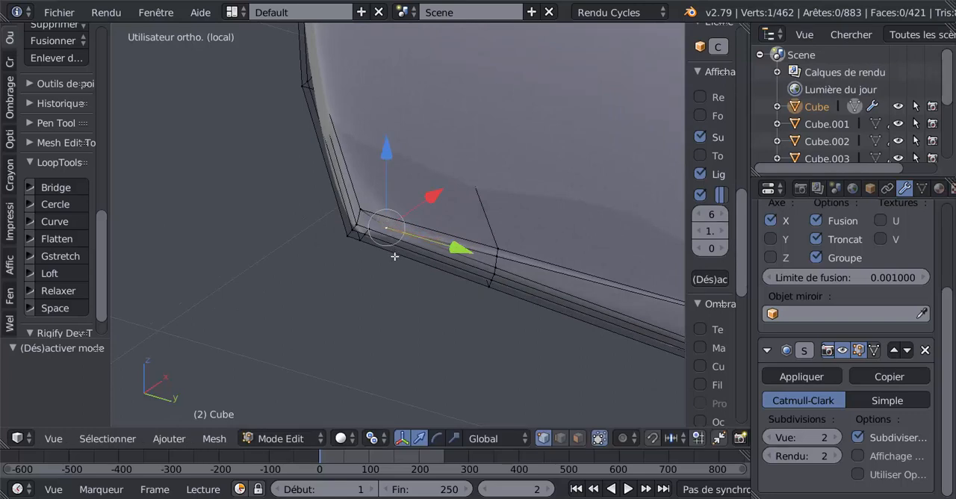
scroll(394, 257, up, 2)
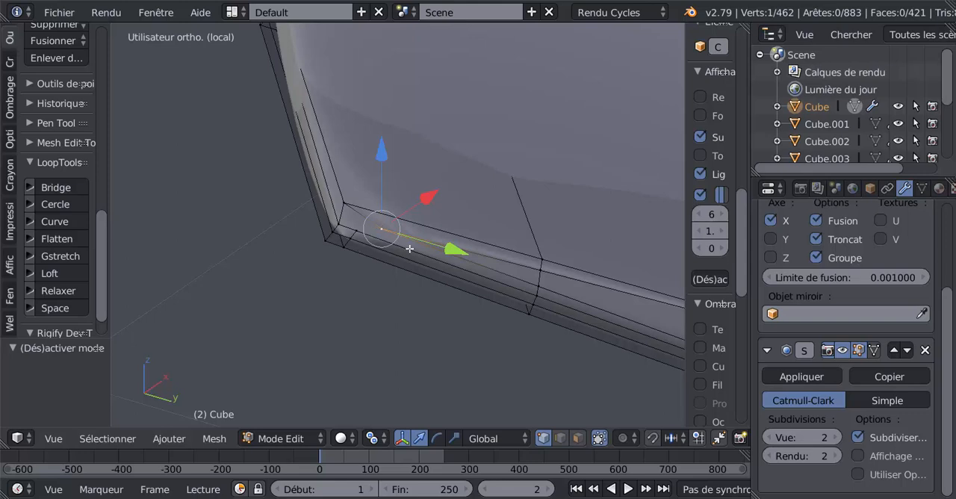
scroll(410, 248, down, 1)
middle_drag(427, 237, 427, 232)
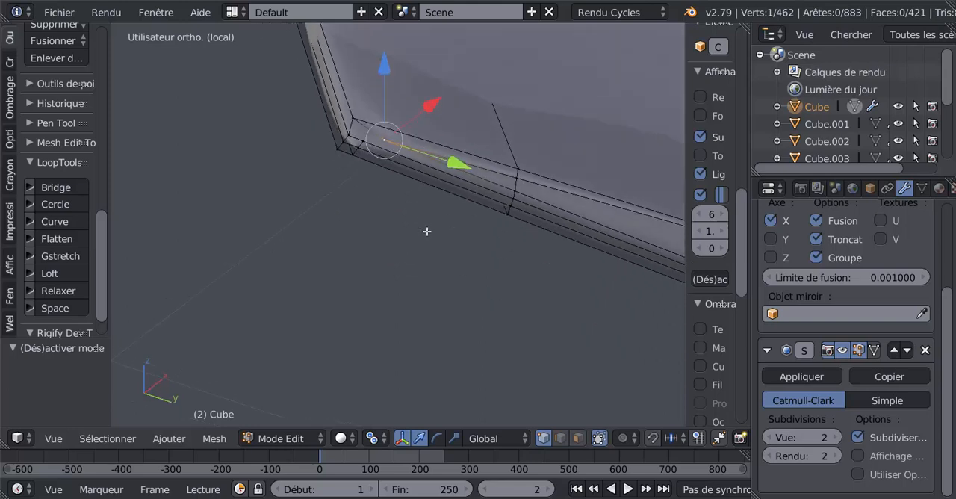
shift+middle_drag(353, 158, 353, 169)
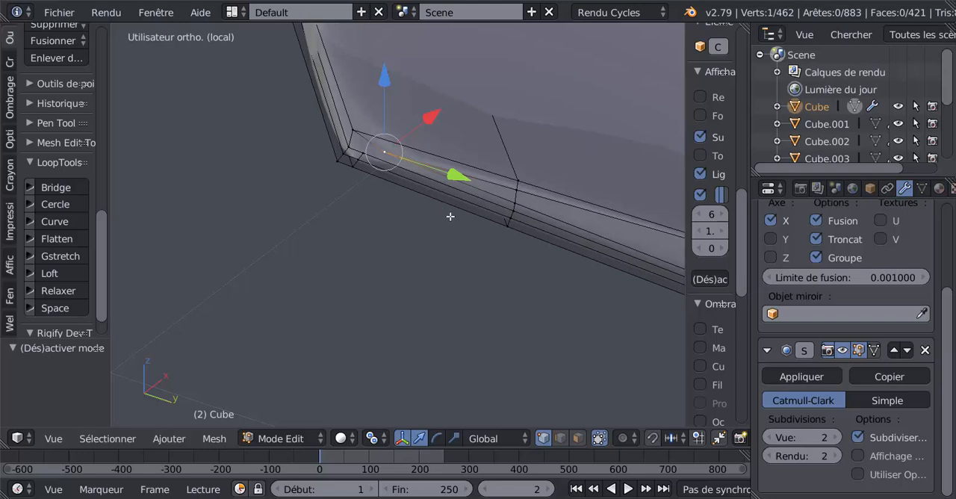
key(shift+v)
click(394, 181)
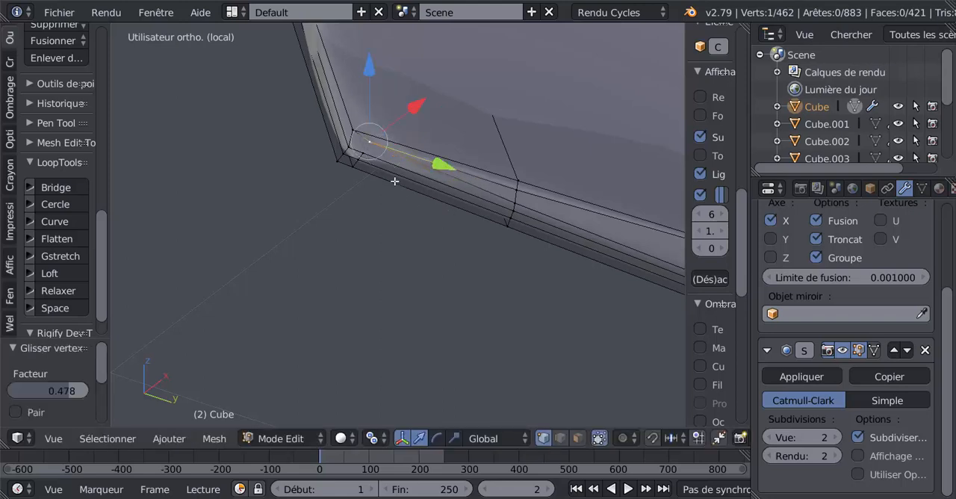
Try a knife cut across the rim thickness up to the slid vertex, and select the row of vertices along it.
key(k)
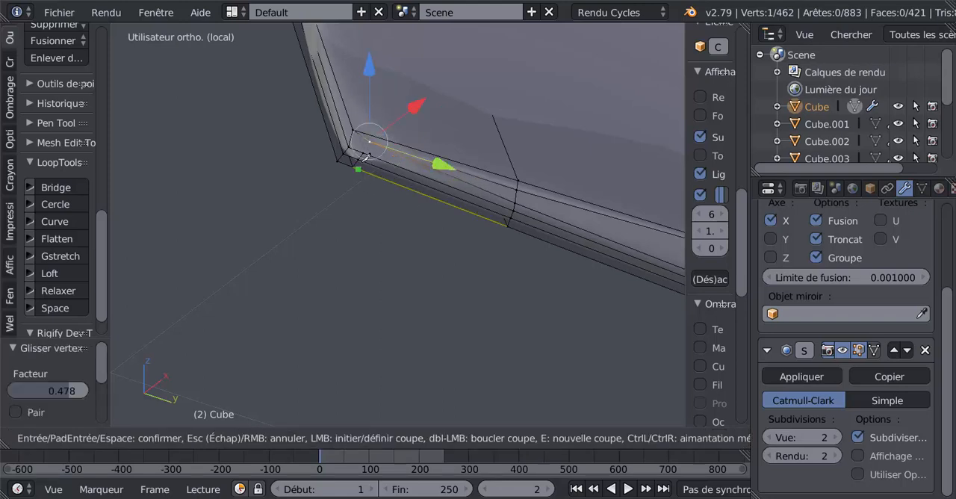
click(363, 152)
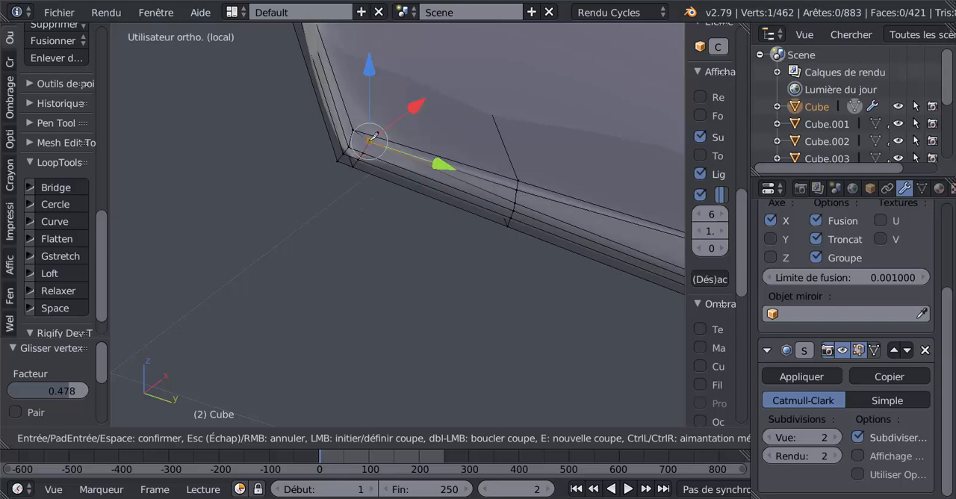
key(Return)
scroll(366, 195, up, 2)
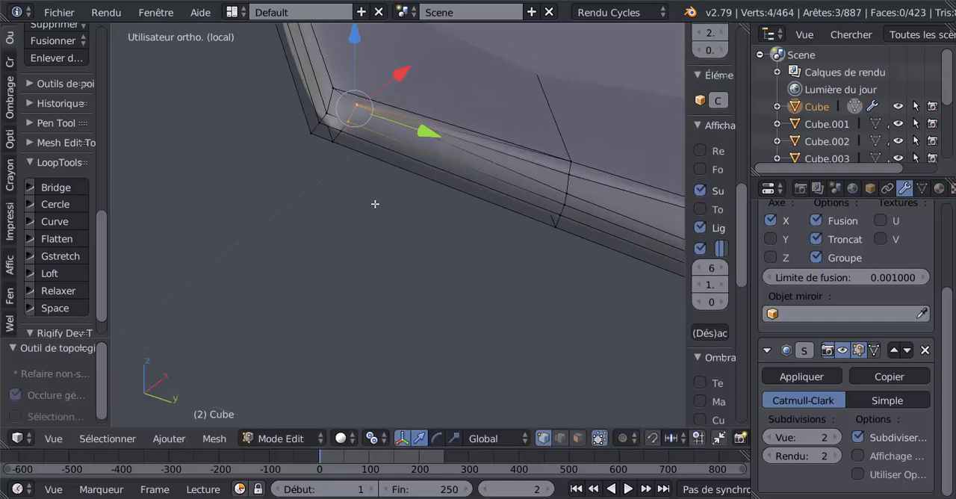
middle_drag(375, 204, 380, 206)
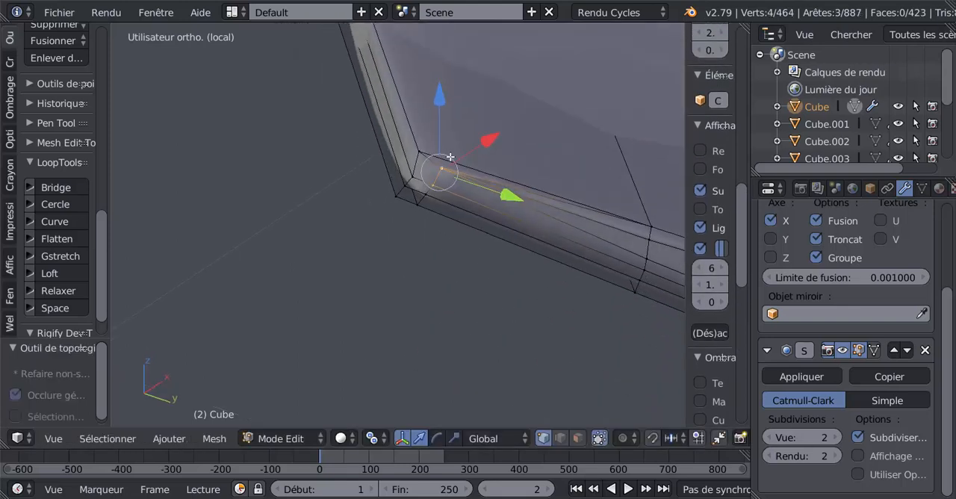
right_click(419, 204)
shift+right_click(425, 195)
shift+right_click(432, 186)
shift+right_click(441, 170)
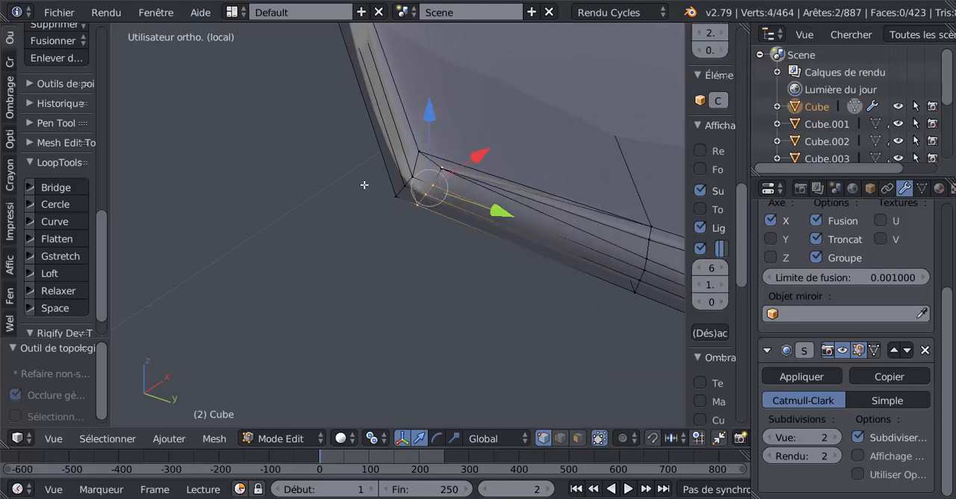
Try moving the row's innermost vertex, and undo back to the state before the knife cut.
right_click(443, 170)
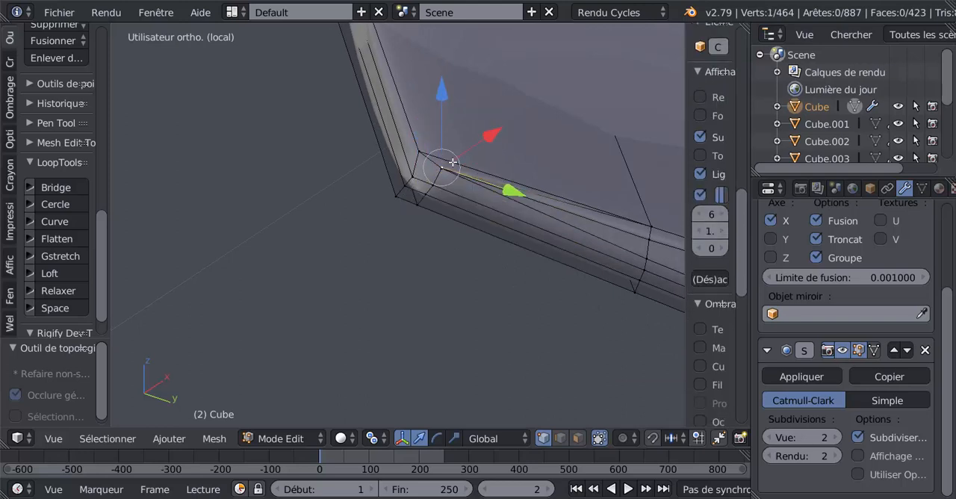
key(g)
click(462, 161)
key(ctrl+z)
key(ctrl+z)
key(ctrl+z)
key(ctrl+z)
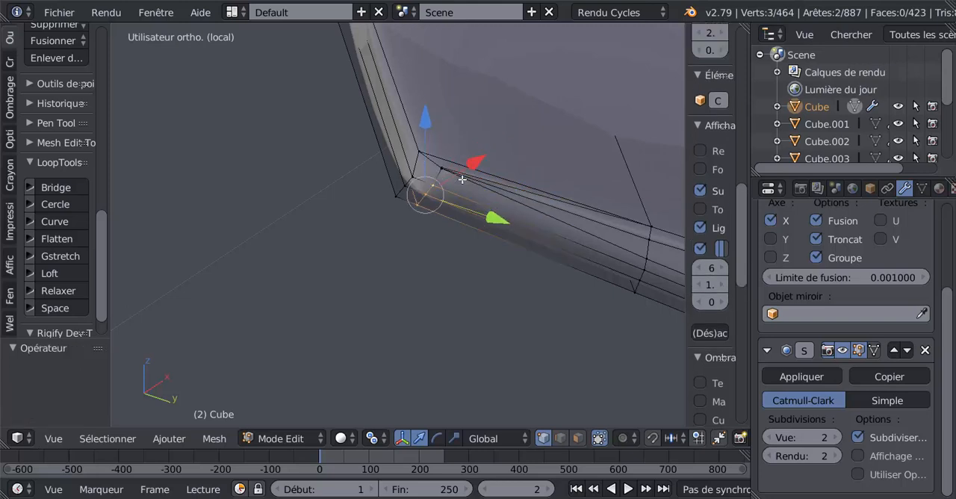
key(ctrl+z)
key(ctrl+z)
key(ctrl+z)
key(ctrl+z)
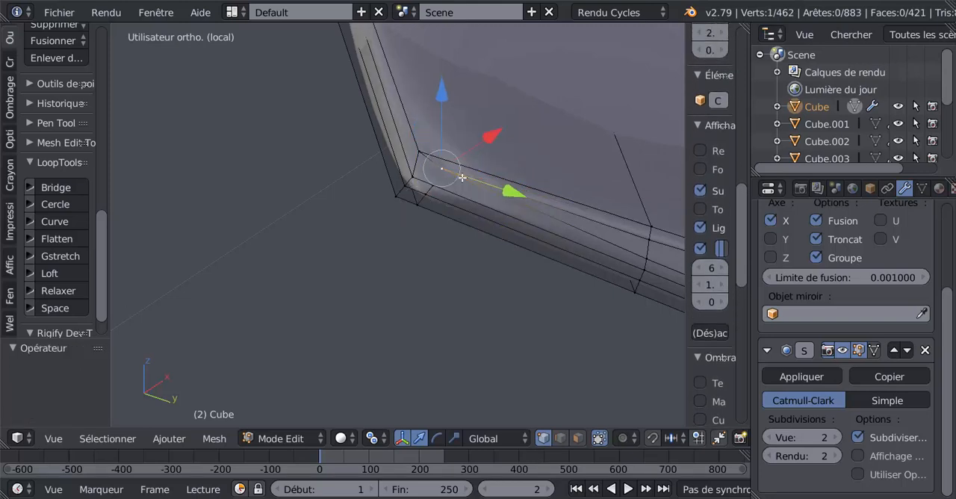
Cut a single edge with the Knife from the slid vertex to the neighbouring rim edge beside the corner.
scroll(462, 177, up, 1)
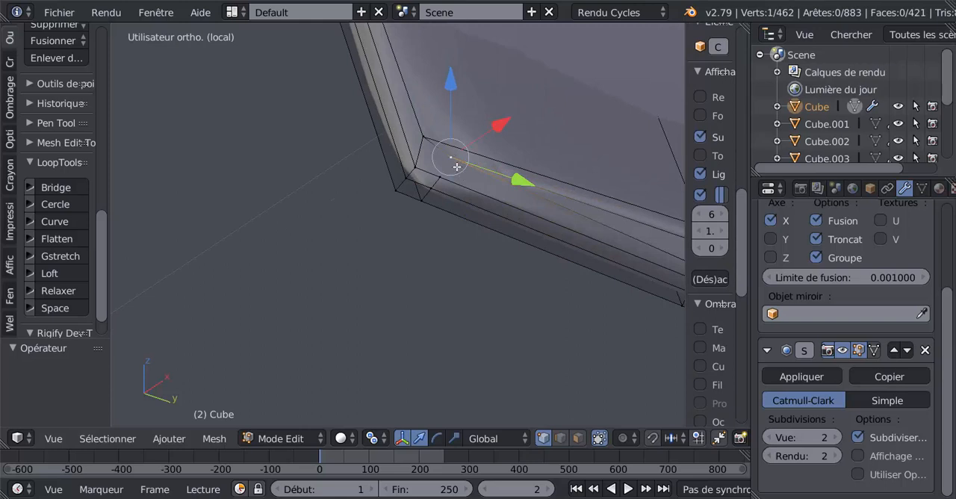
key(k)
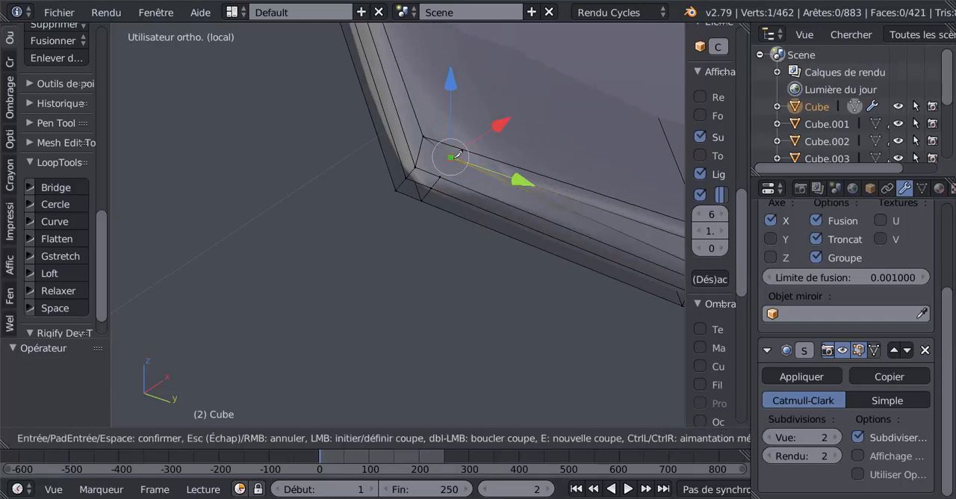
click(452, 157)
click(445, 174)
key(Return)
scroll(483, 194, up, 3)
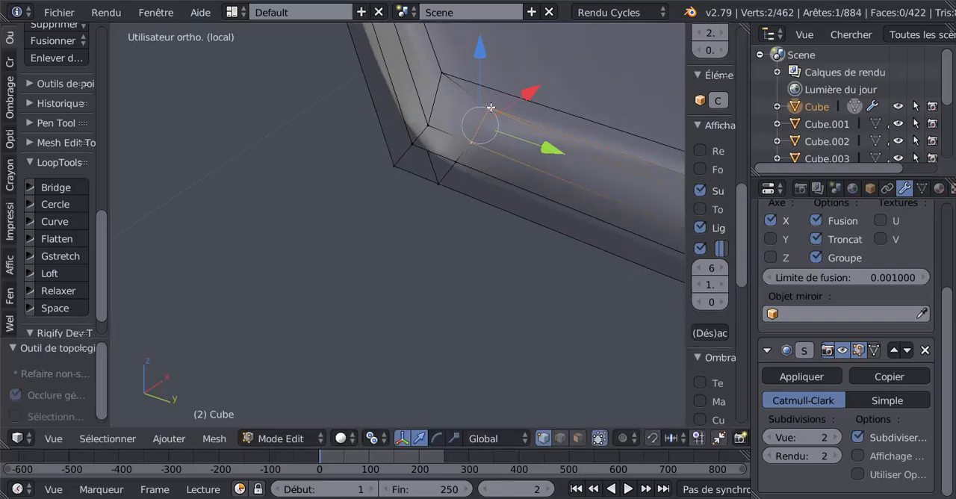
Extend the selection to the four-vertex row across the rim beside the corner and straighten it with Gstretch.
shift+right_click(456, 159)
shift+right_click(440, 179)
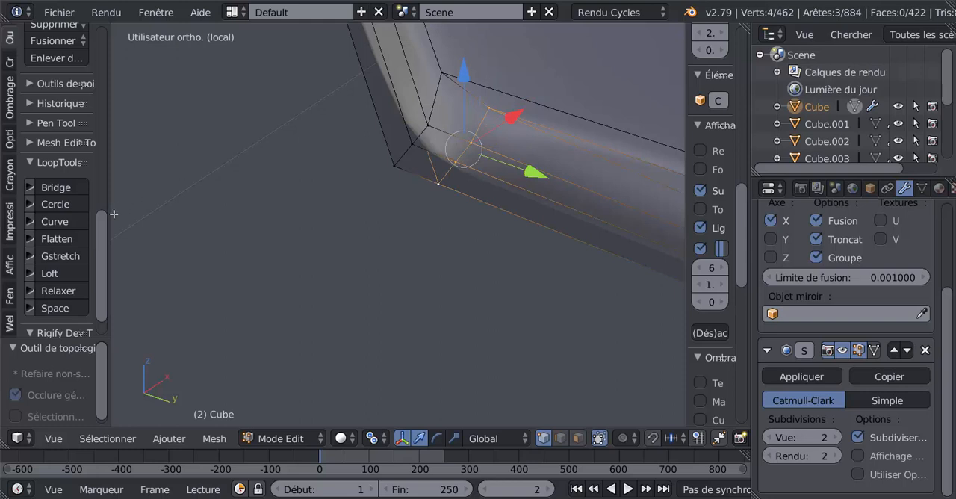
click(60, 255)
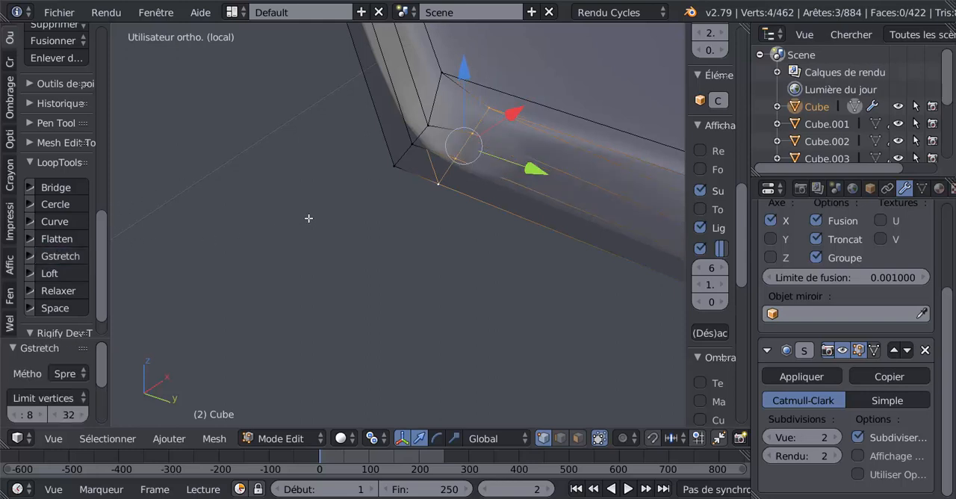
Straighten the four-vertex row at the rim corner itself using Gstretch, and check the smoothed rim in Object mode.
right_click(392, 166)
shift+right_click(412, 142)
shift+right_click(429, 124)
shift+right_click(446, 73)
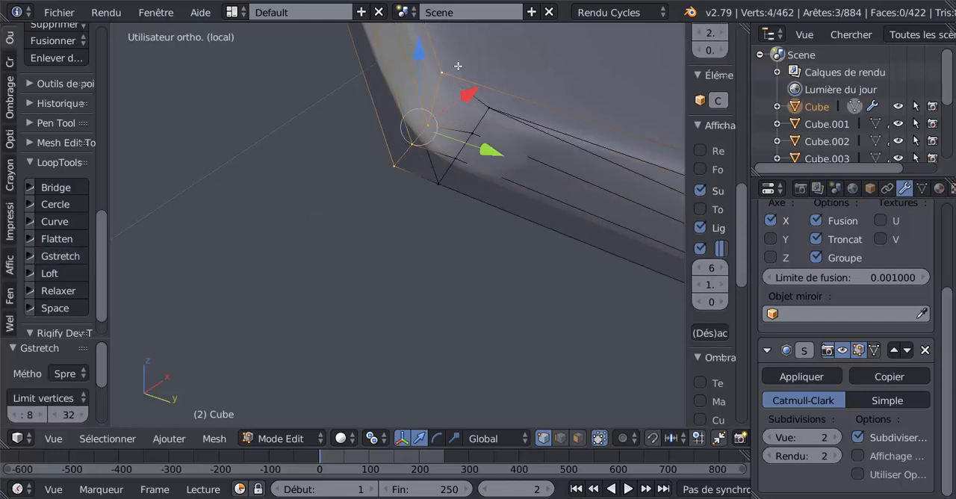
click(68, 255)
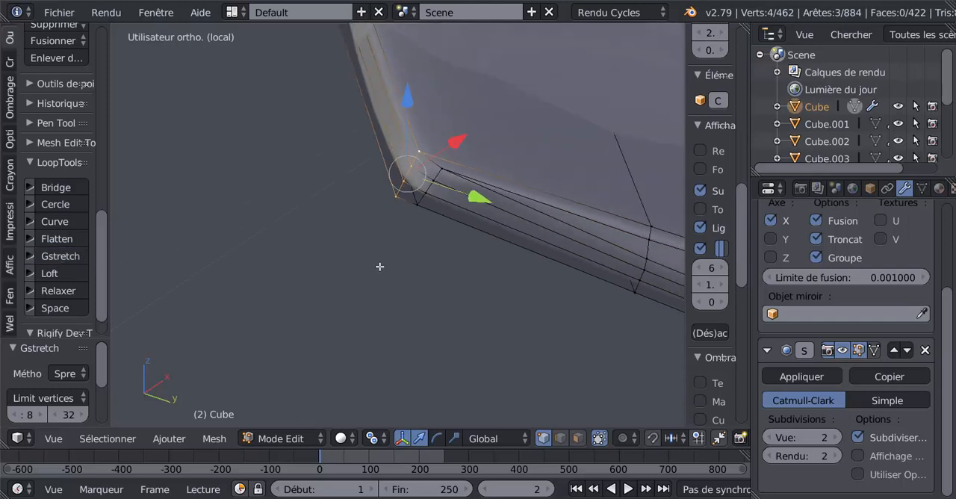
middle_drag(389, 270, 383, 268)
middle_drag(379, 265, 381, 266)
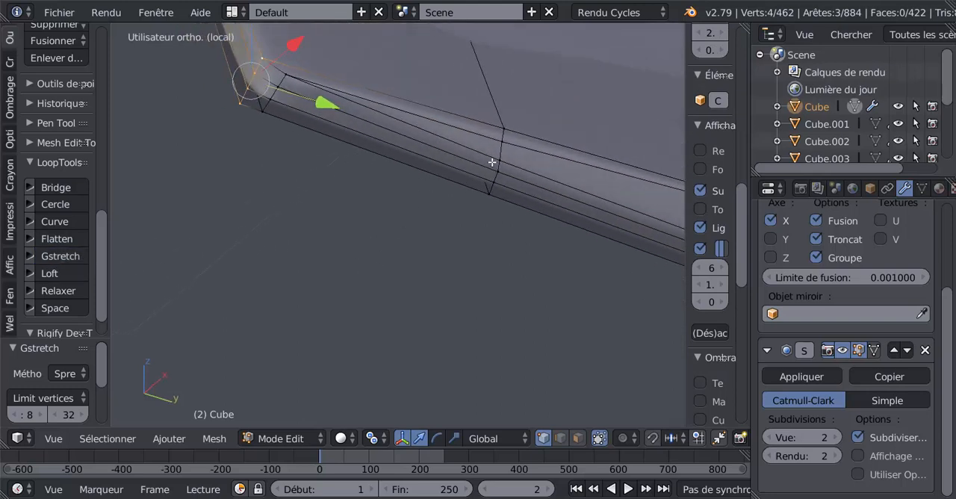
scroll(493, 164, down, 4)
key(Tab)
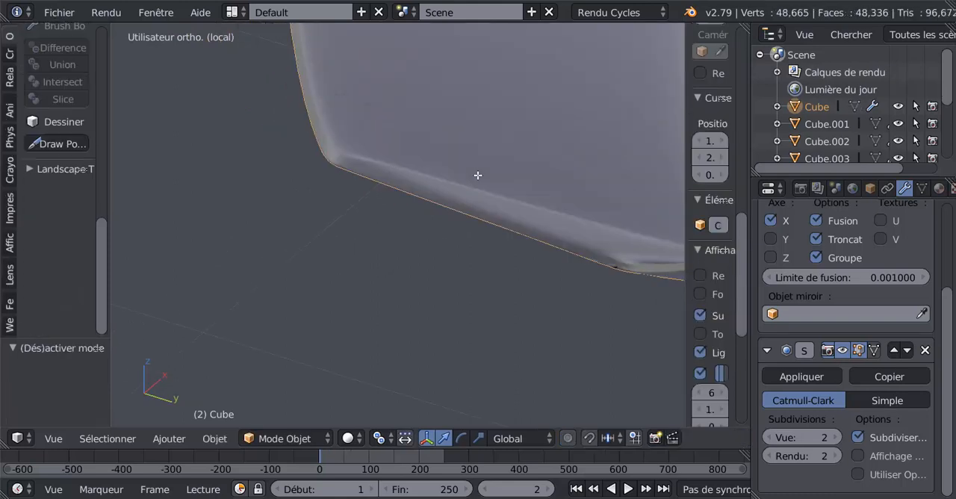
scroll(476, 176, down, 3)
shift+middle_drag(463, 225, 339, 254)
Back in Edit mode, frame the pinched corner of the dark opening and set the Subsurf view subdivisions to 0.
key(Tab)
scroll(489, 254, up, 3)
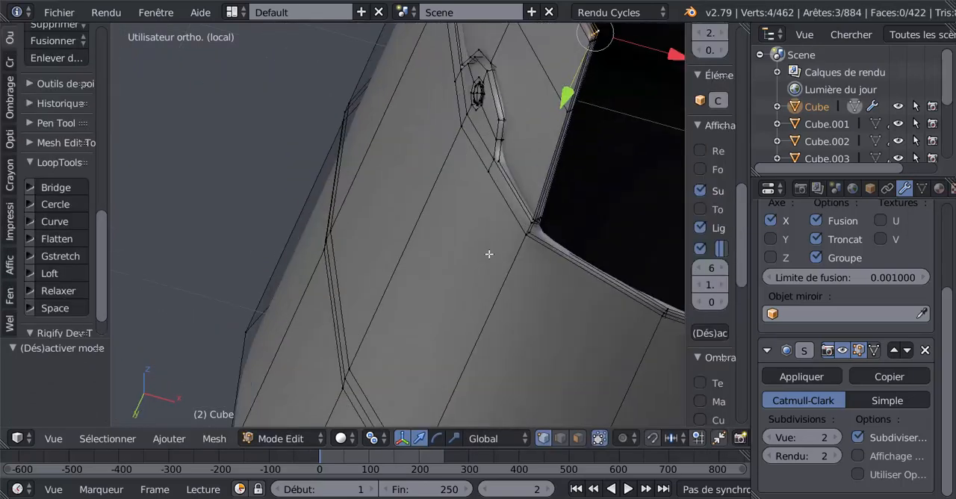
shift+middle_drag(453, 249, 279, 234)
scroll(421, 245, up, 5)
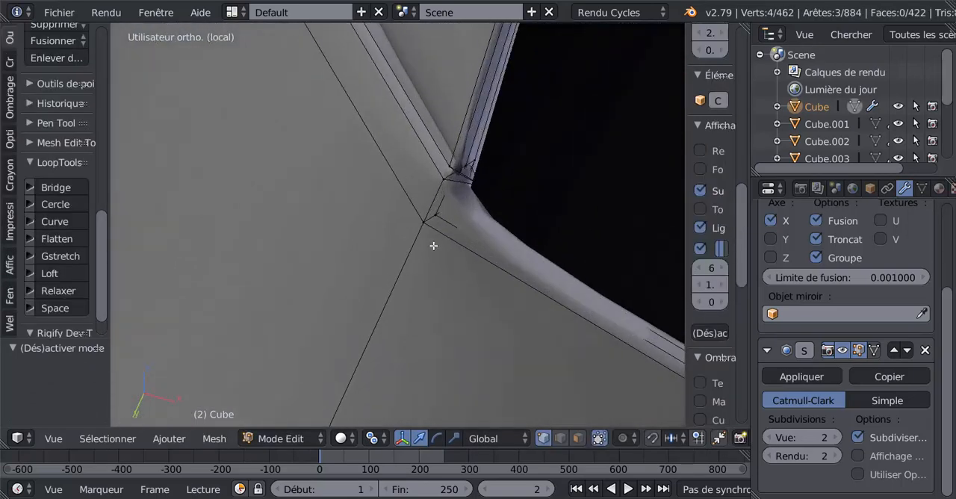
middle_drag(434, 248, 275, 212)
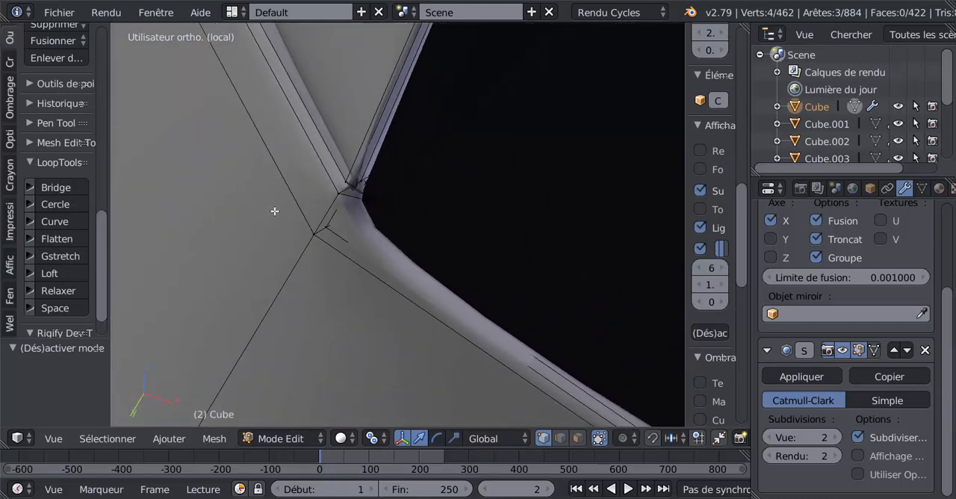
scroll(275, 212, up, 2)
middle_drag(359, 217, 414, 221)
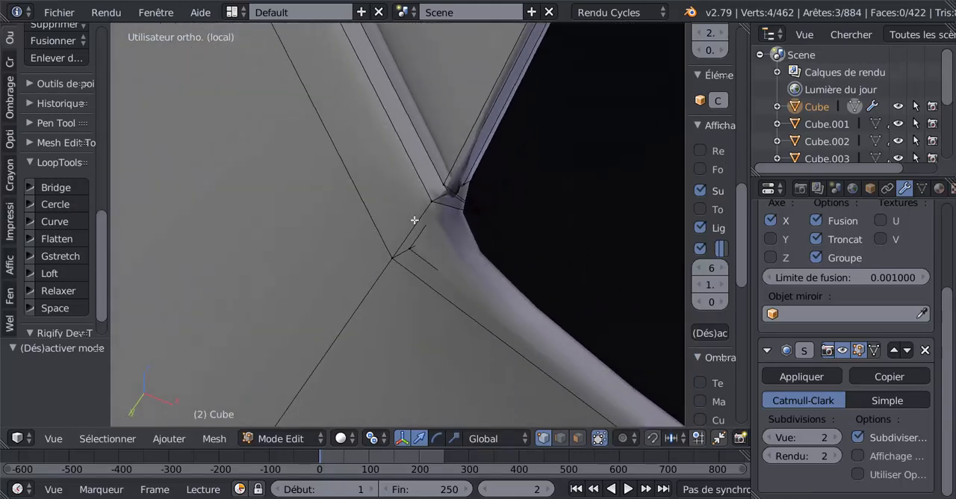
shift+middle_drag(476, 222, 367, 214)
click(772, 438)
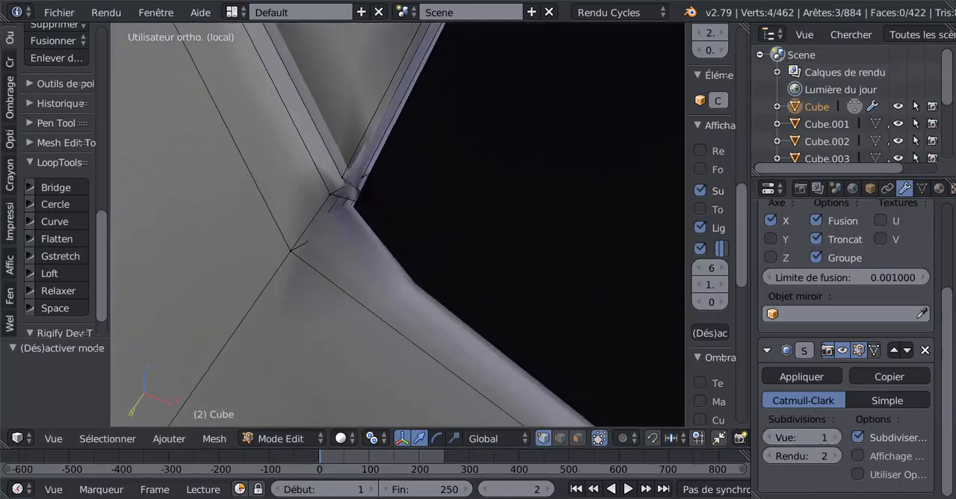
click(772, 438)
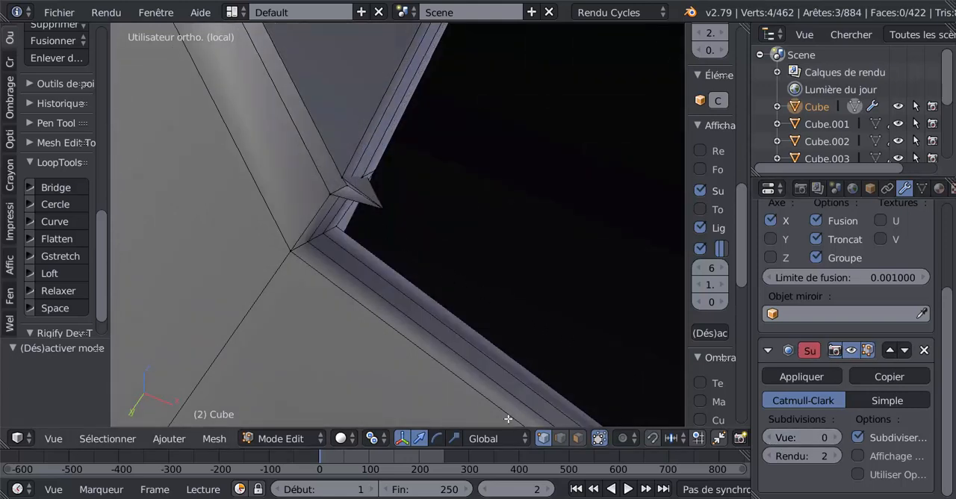
Slide the stray vertex at the pinched corner of the dark opening back along its edge toward the rim.
middle_drag(412, 263, 359, 239)
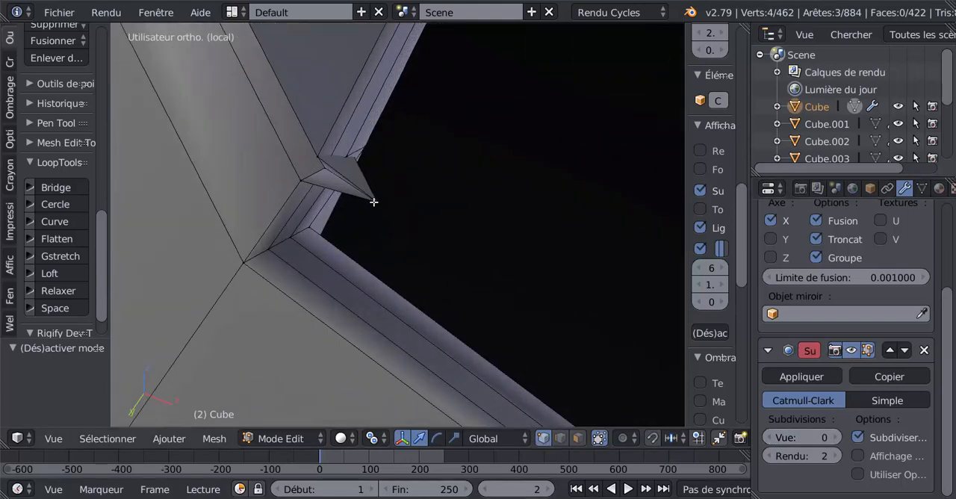
right_click(358, 241)
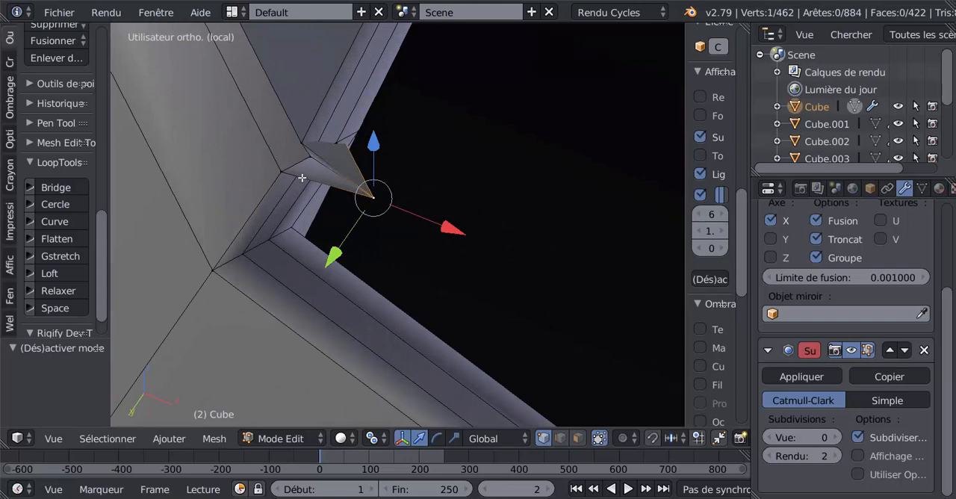
mouse_move(302, 177)
middle_down()
mouse_move(348, 210)
mouse_move(314, 165)
middle_up()
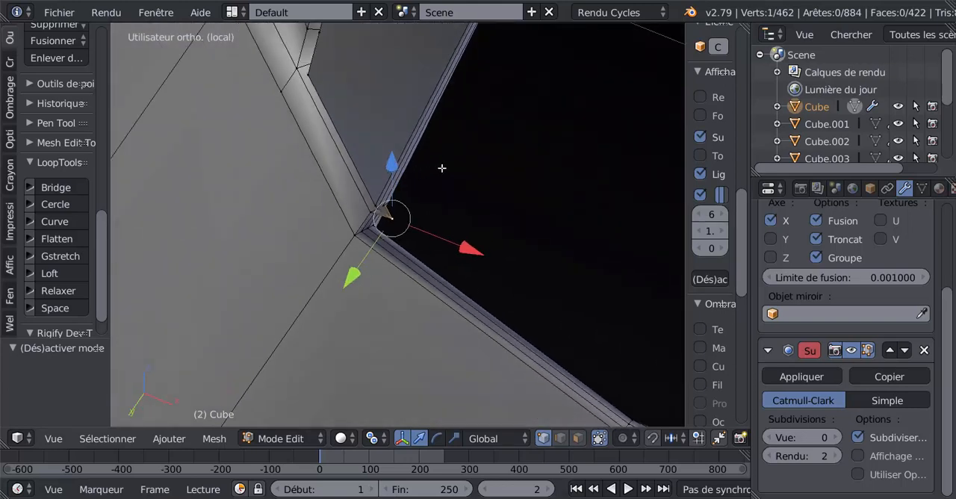
key(shift+v)
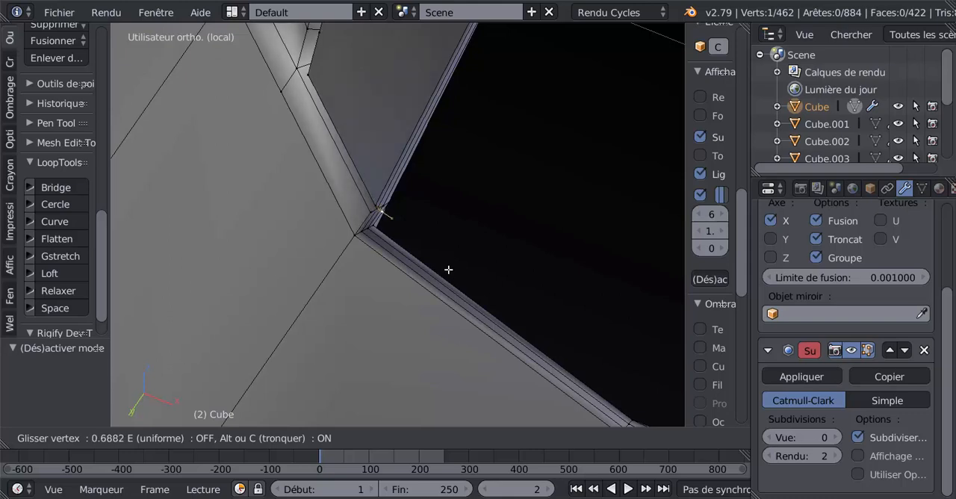
click(433, 252)
Switch to Object mode, set the Subsurf view subdivisions to 2 and inspect the smoothed corner of the opening.
key(Tab)
scroll(433, 251, down, 4)
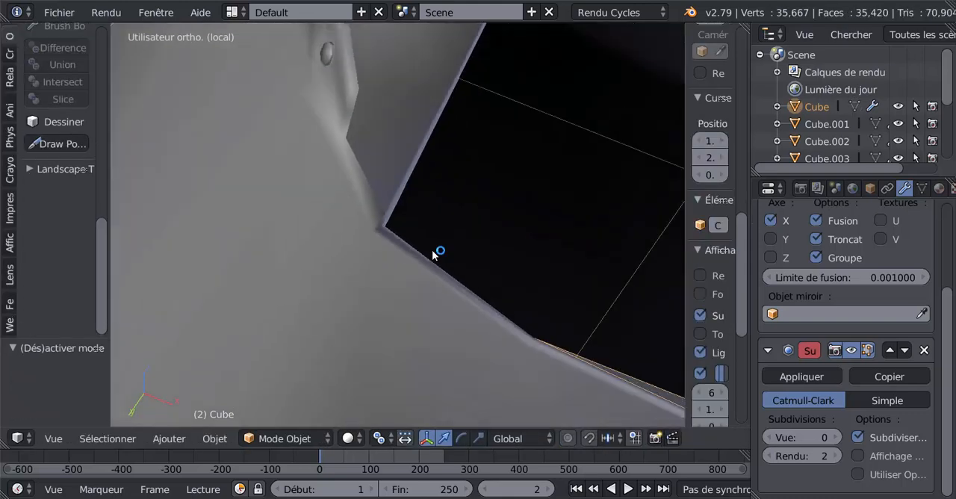
click(836, 437)
click(836, 437)
middle_drag(459, 239, 446, 375)
scroll(357, 263, up, 5)
middle_drag(357, 261, 496, 322)
Back in Edit mode, set the Subsurf view subdivisions to 0 and slide the protruding vertex at the opposite opening corner along its edge.
key(Tab)
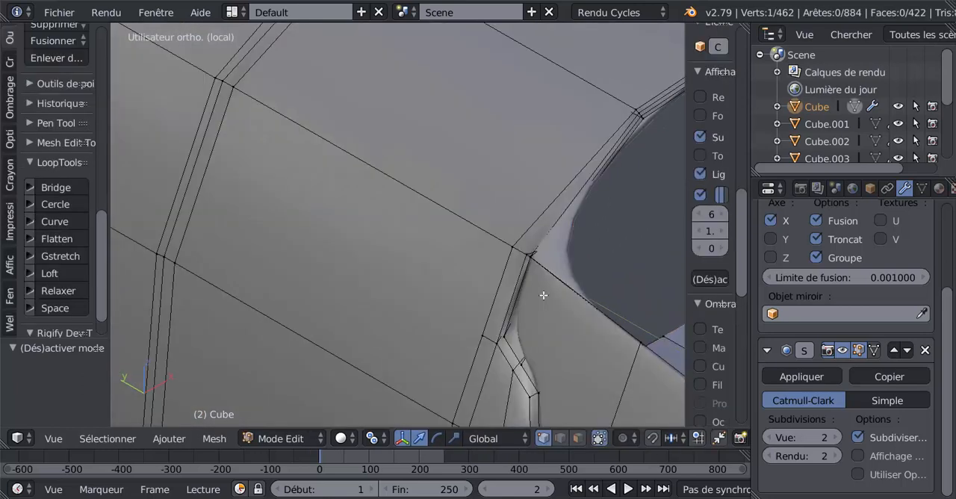
click(770, 437)
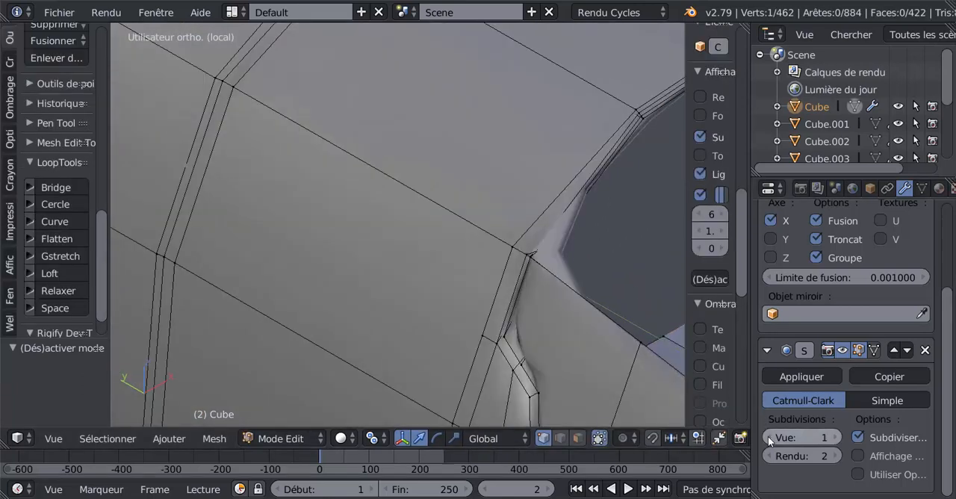
click(769, 437)
right_click(601, 266)
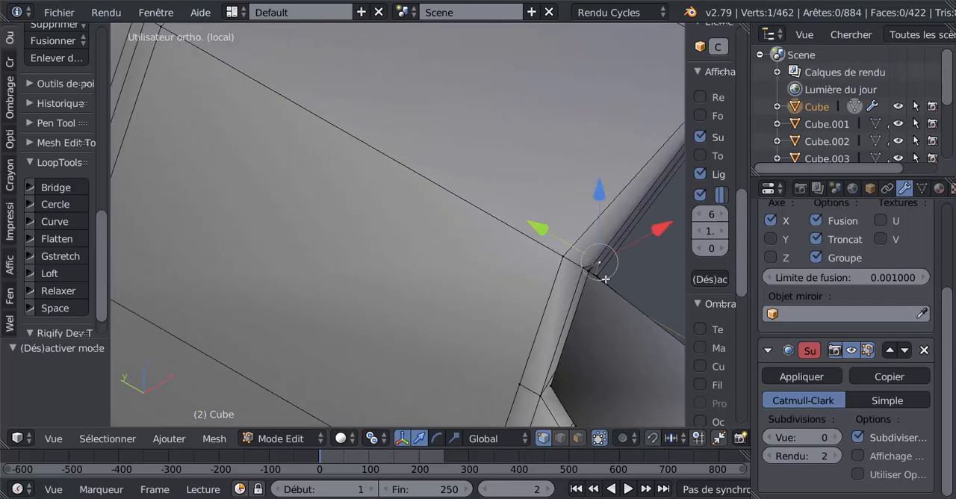
middle_drag(560, 297, 519, 294)
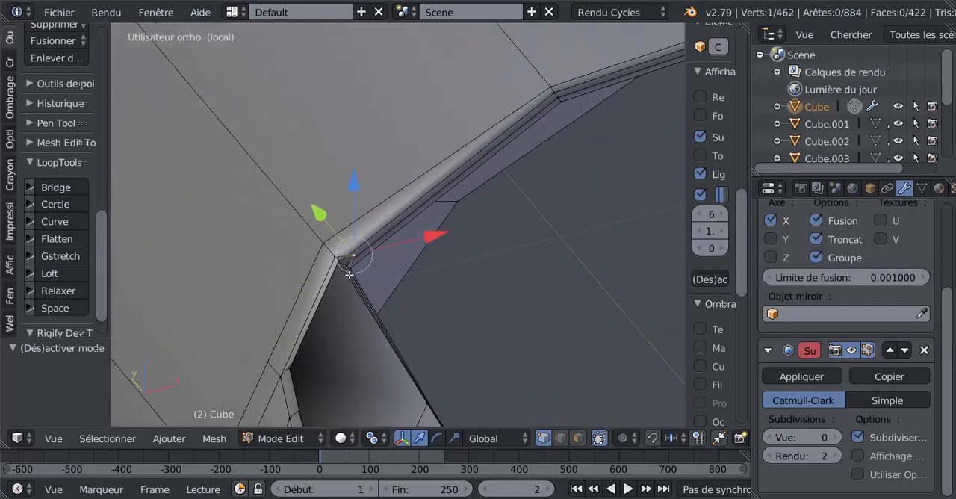
key(shift+v)
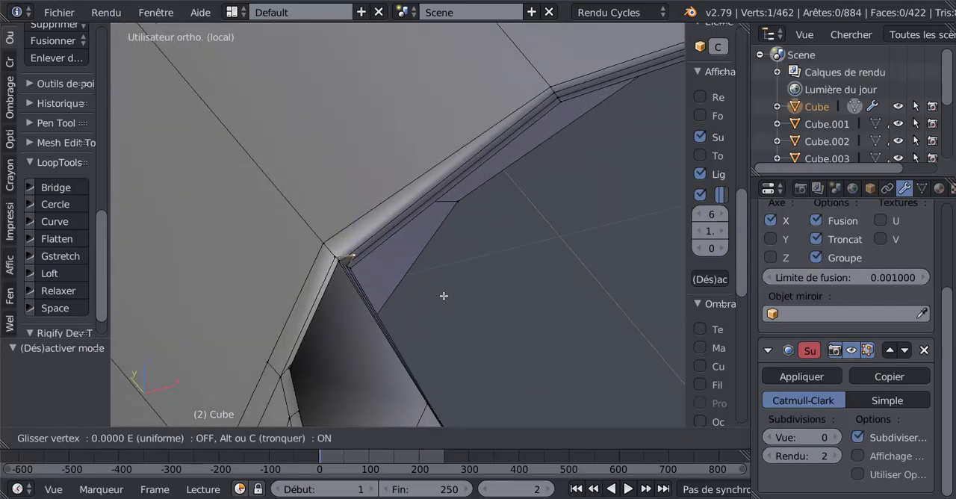
click(430, 331)
In Object mode, set the Subsurf view subdivisions to 2 and examine the smoothed body from the back, right and front.
key(Tab)
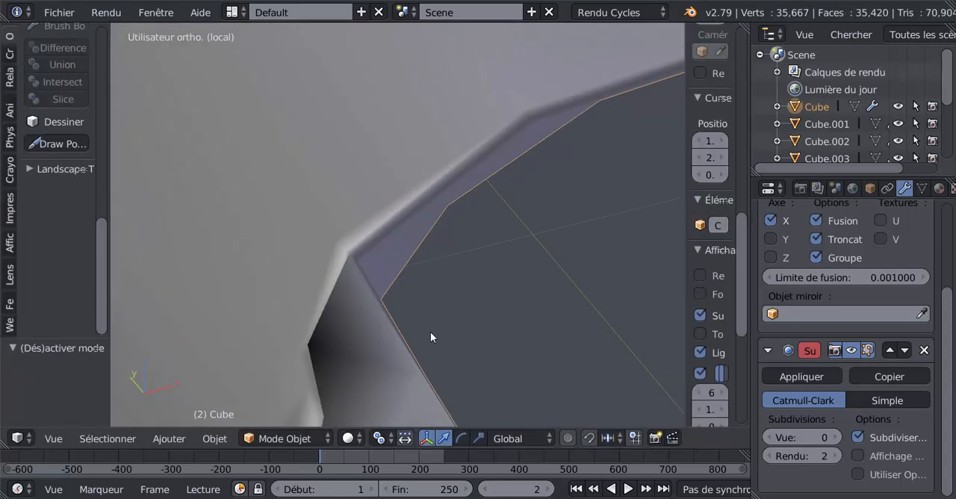
click(835, 438)
click(836, 438)
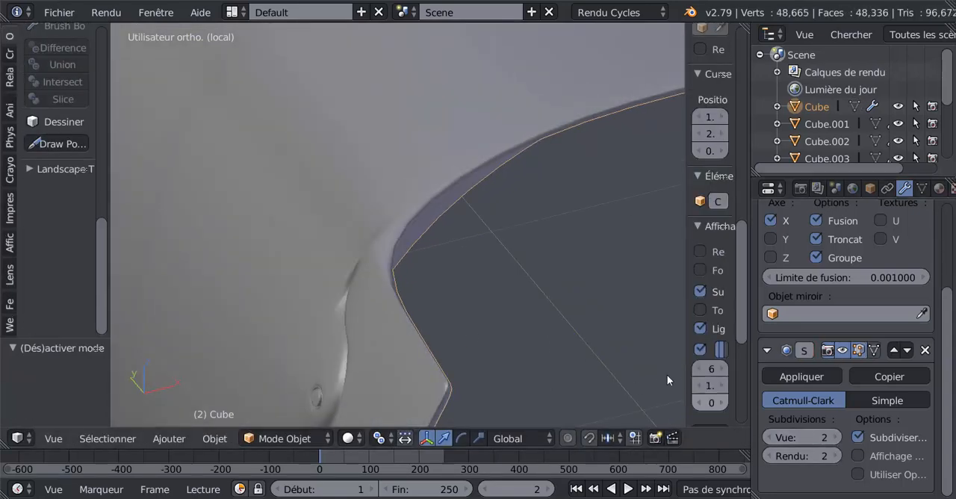
scroll(526, 307, down, 5)
middle_drag(523, 313, 443, 259)
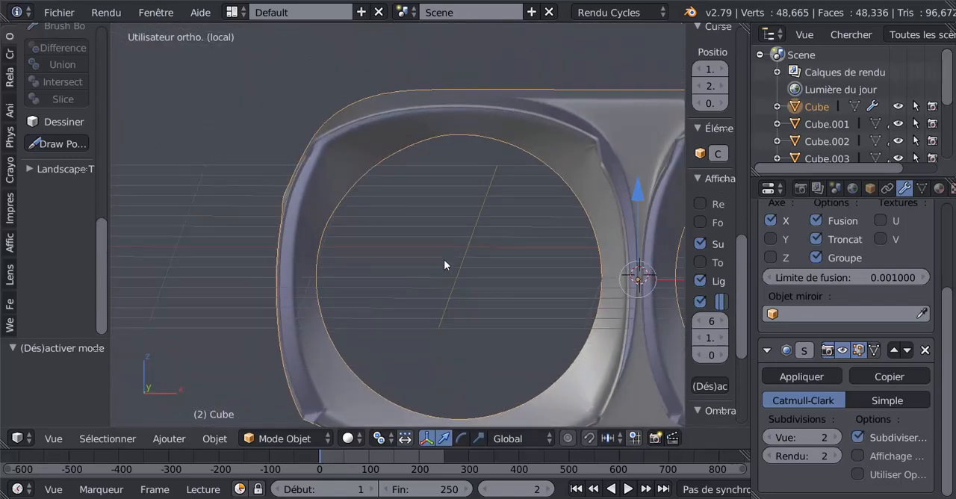
key(ctrl+KP_3)
key(ctrl+KP_1)
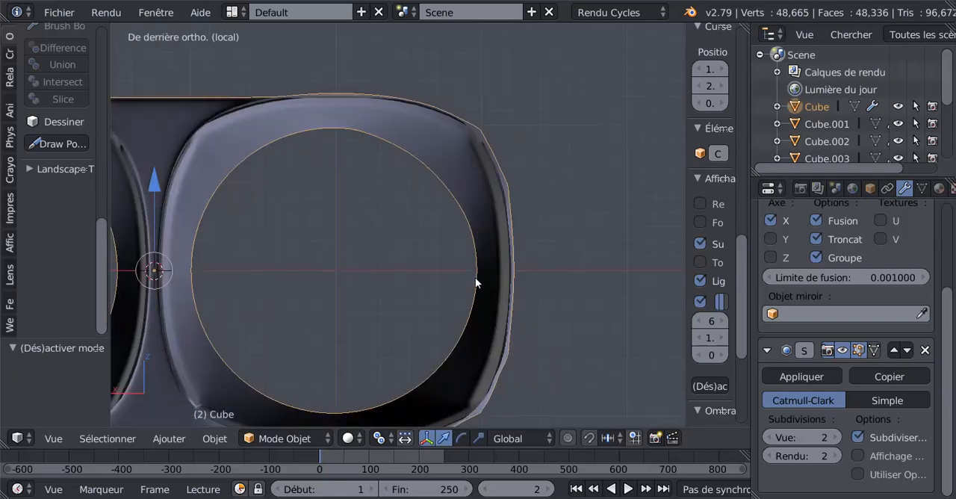
key(KP_3)
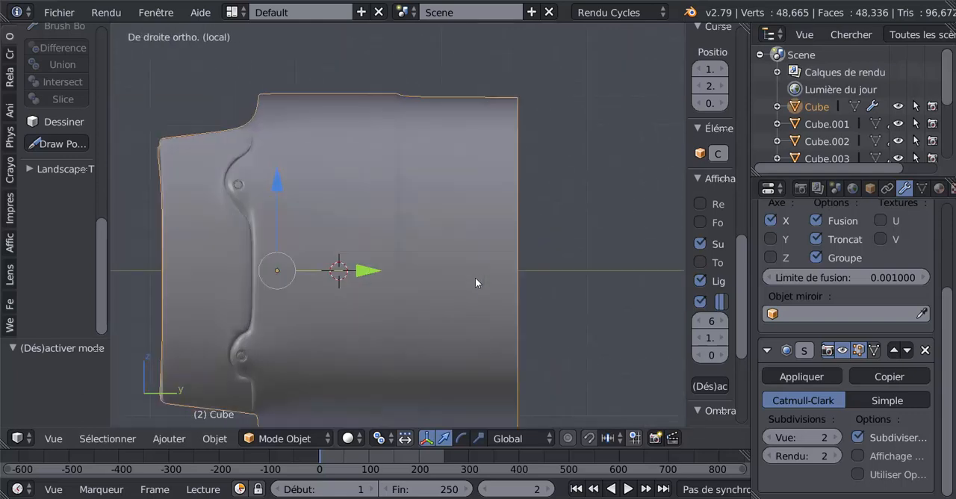
key(KP_1)
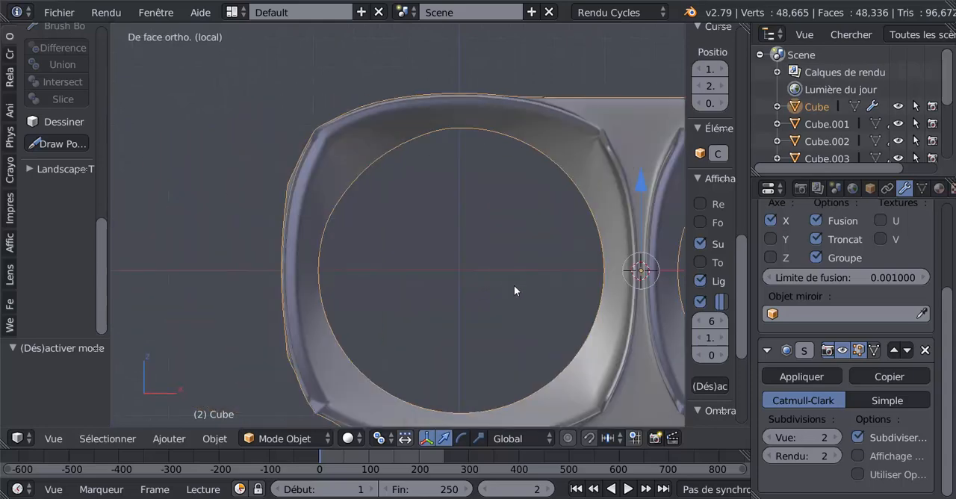
shift+middle_drag(514, 286, 461, 269)
In Edit mode, select the edge loop running from the inner circle through the upper rim corner beside the bridge and dissolve its edges.
key(Tab)
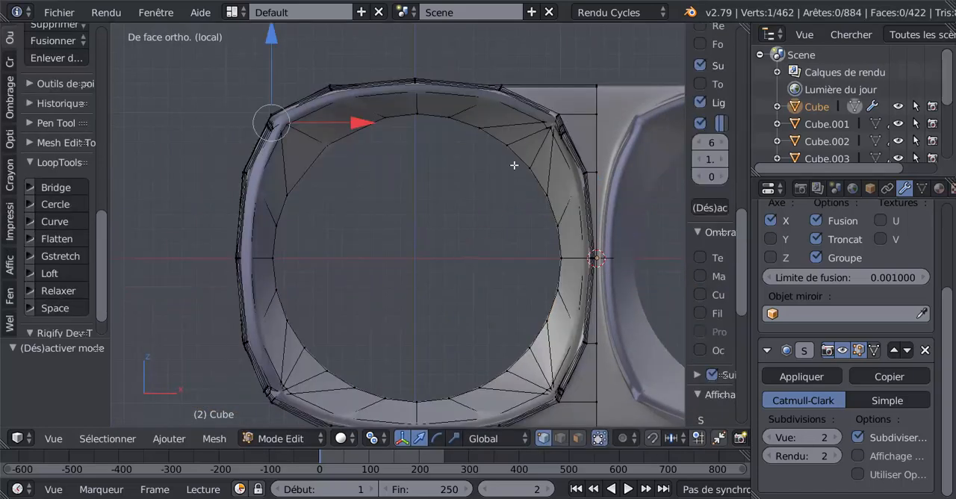
alt+click(514, 165)
scroll(473, 209, up, 1)
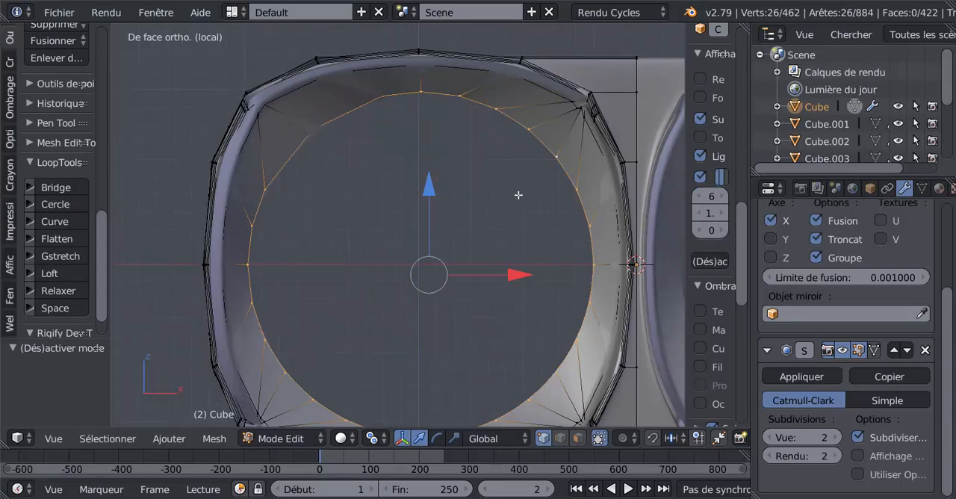
middle_drag(519, 194, 452, 220)
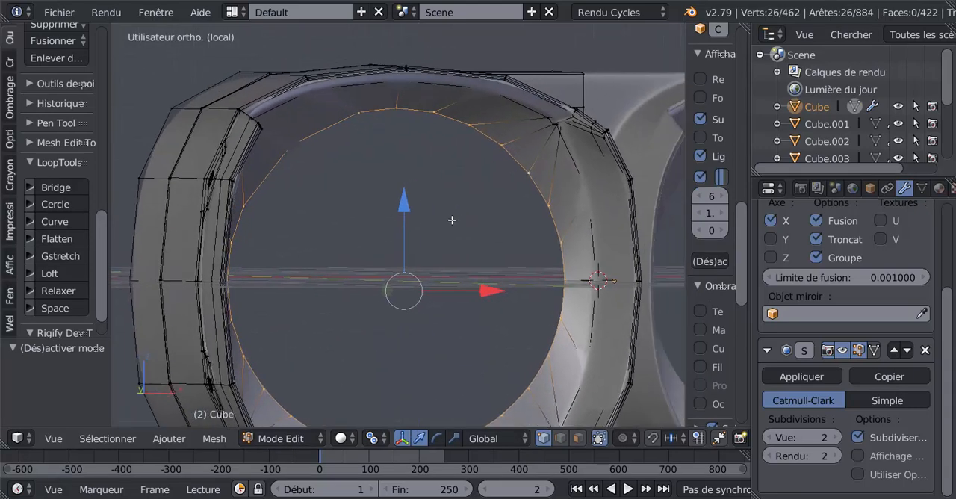
scroll(478, 205, up, 5)
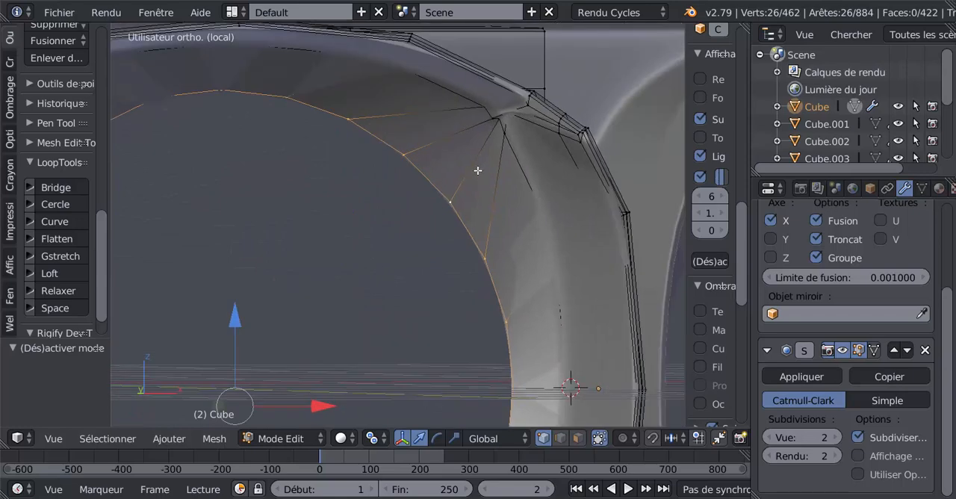
alt+click(474, 165)
scroll(474, 165, down, 4)
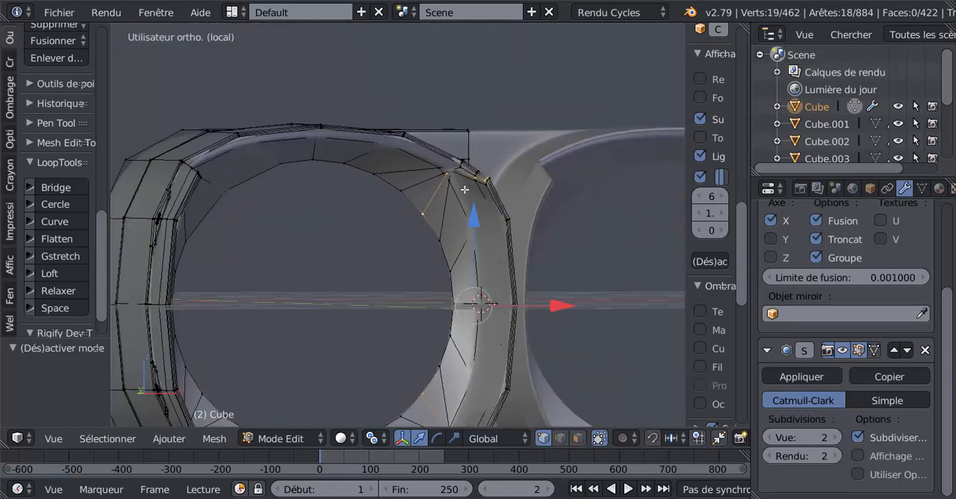
mouse_move(404, 258)
middle_down()
mouse_move(345, 262)
mouse_move(420, 251)
middle_up()
key(x)
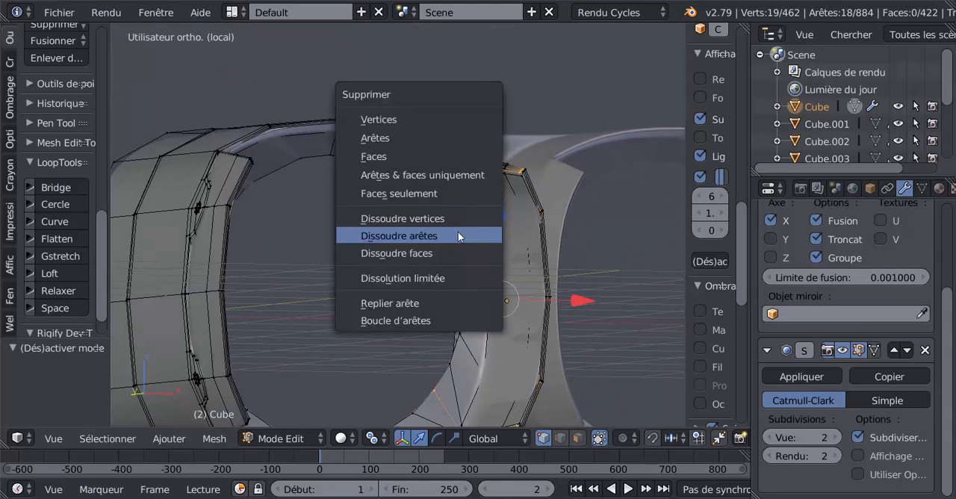
click(457, 236)
Dissolve the edges of the neighbouring loop that also converges on the upper corner of the lens opening.
scroll(466, 217, up, 2)
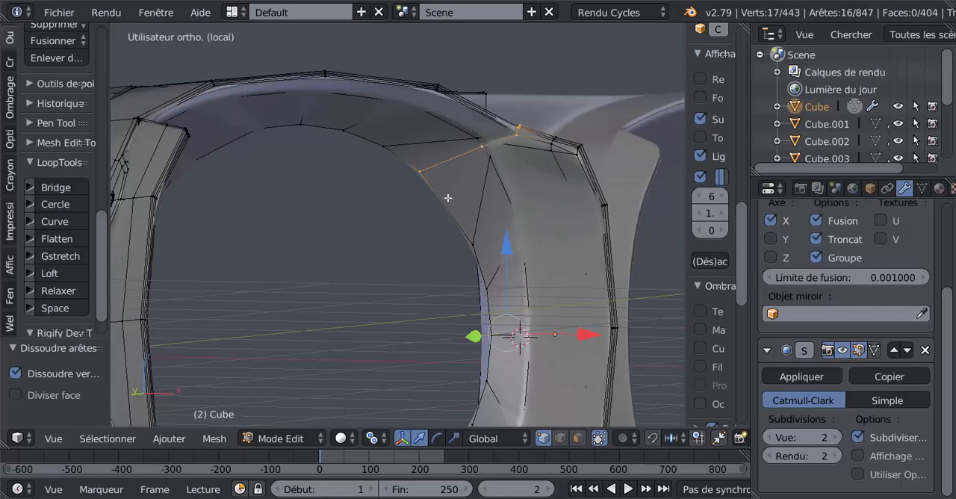
key(x)
click(447, 198)
Select the four-vertex row across the lens rim near the bridge and straighten it with Gstretch.
scroll(384, 261, up, 3)
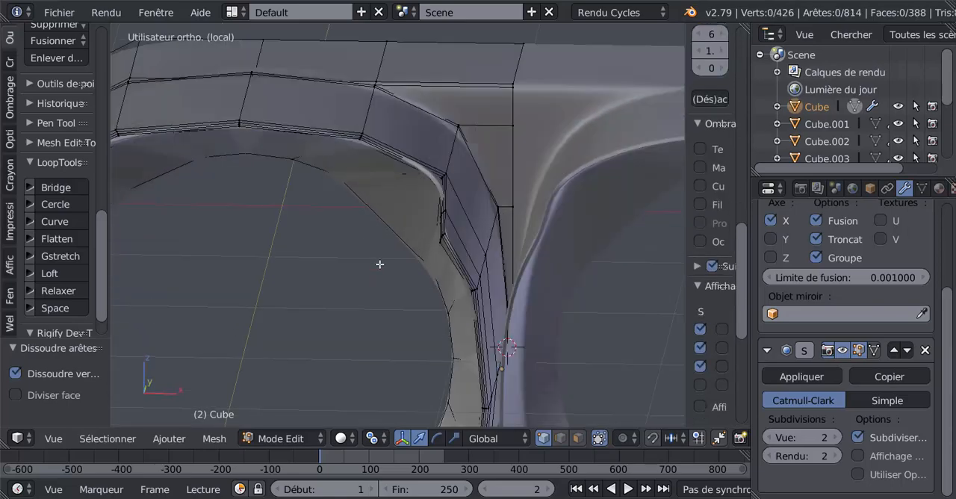
middle_drag(379, 264, 425, 252)
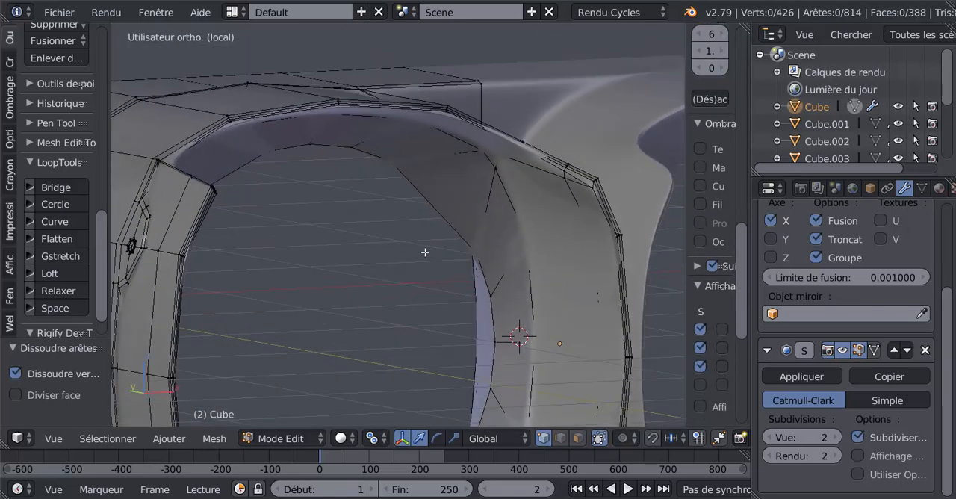
middle_drag(550, 237, 561, 233)
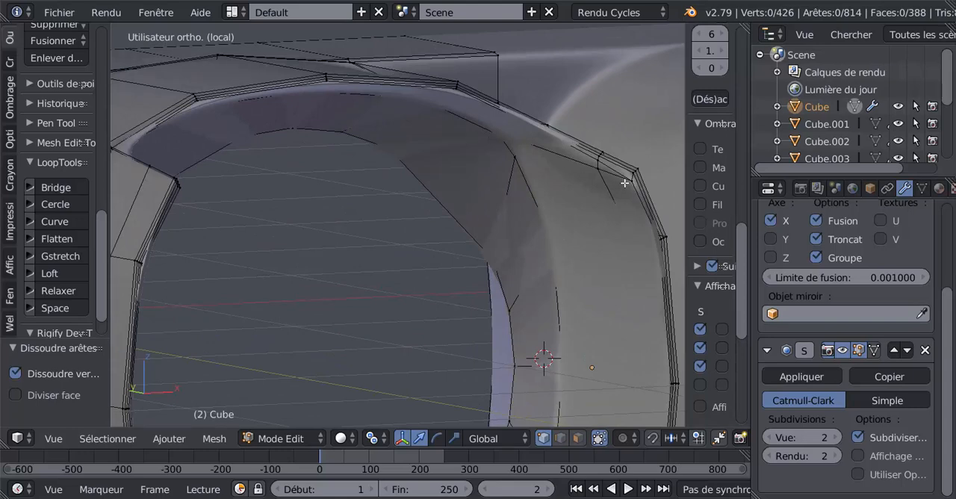
middle_drag(586, 204, 559, 204)
scroll(559, 205, up, 2)
right_click(604, 168)
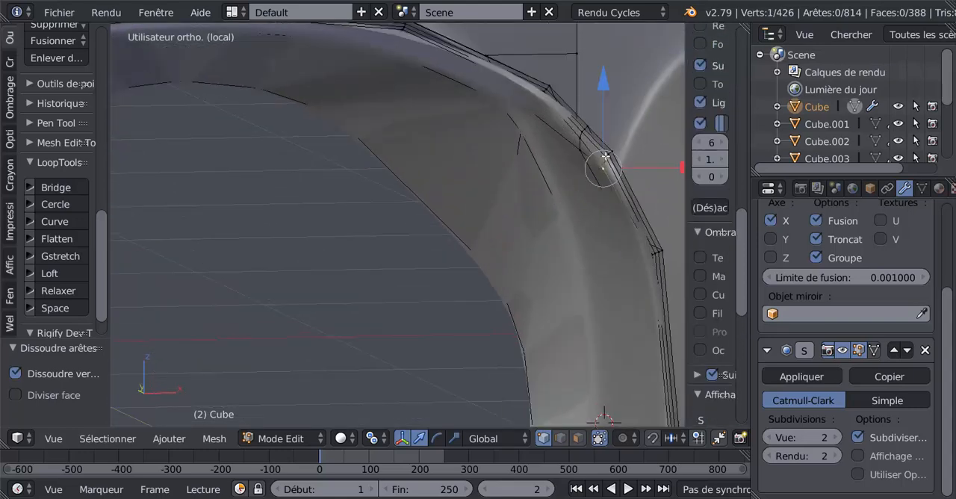
shift+right_click(611, 152)
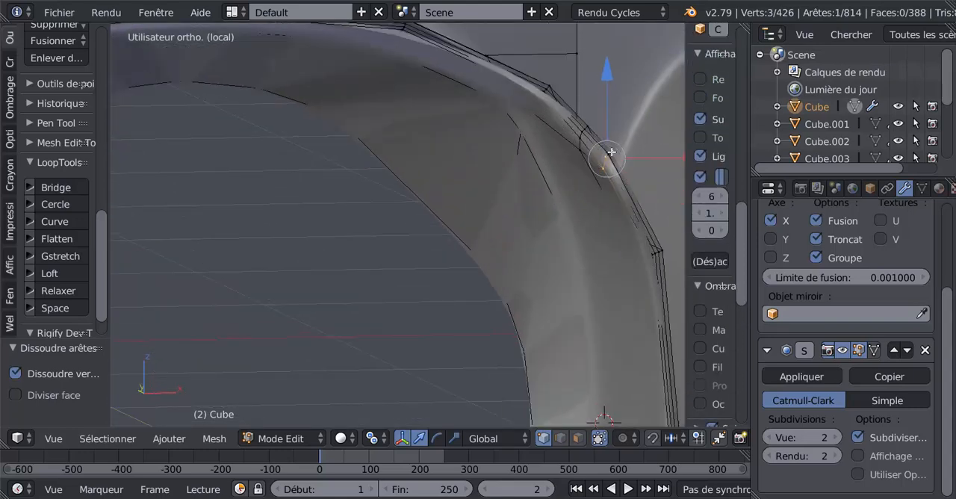
click(61, 255)
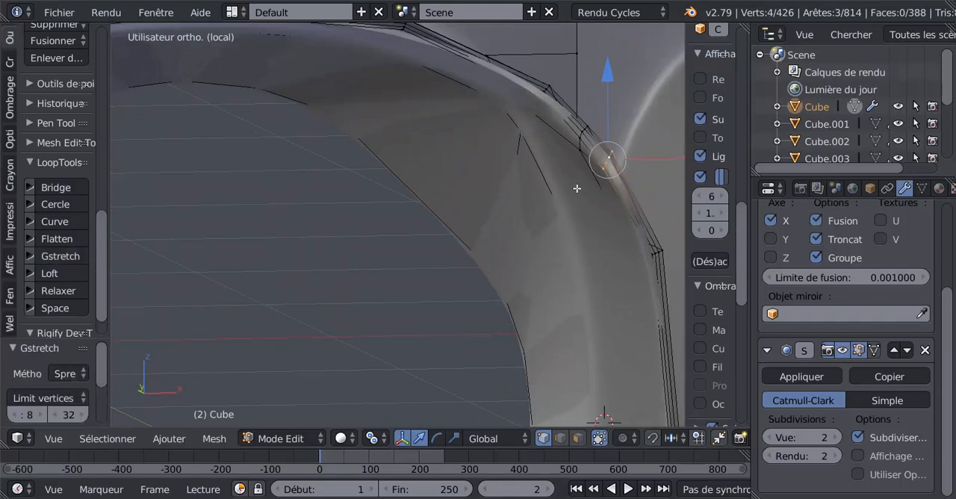
Select the next four-vertex row up the lens rim and straighten it using Gstretch.
right_click(579, 142)
shift+right_click(581, 137)
shift+right_click(585, 131)
shift+right_click(587, 126)
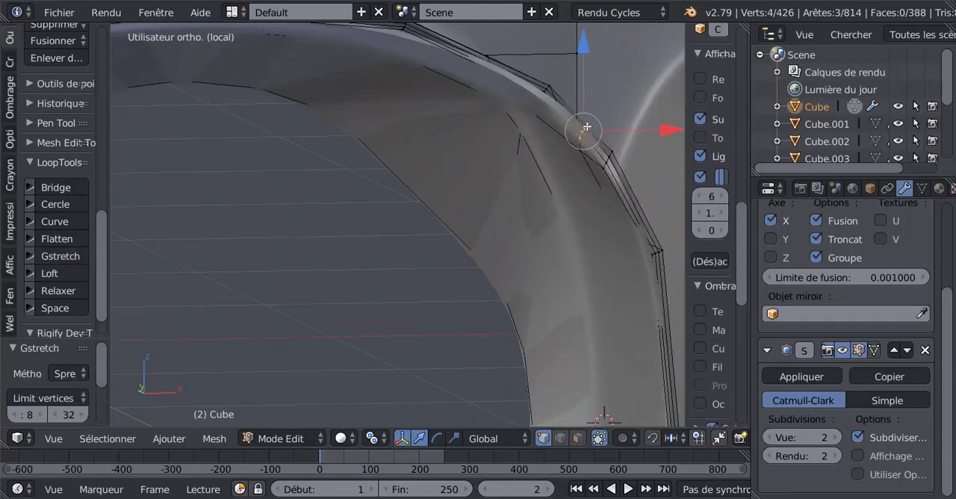
click(69, 254)
Examine the smoothed lens rim and inner wall in Object mode, comparing them with the Edit mode mesh.
key(Tab)
middle_drag(447, 243, 483, 252)
scroll(406, 266, up, 2)
key(Tab)
scroll(482, 246, down, 4)
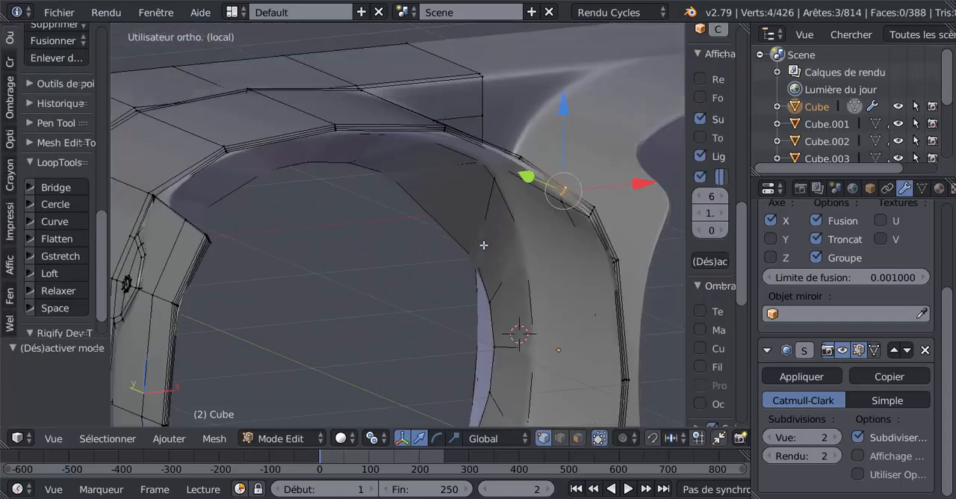
key(Tab)
scroll(471, 263, down, 3)
middle_drag(412, 261, 466, 244)
Try a single loop cut along the inner wall just behind the lens rim, and undo it.
key(Tab)
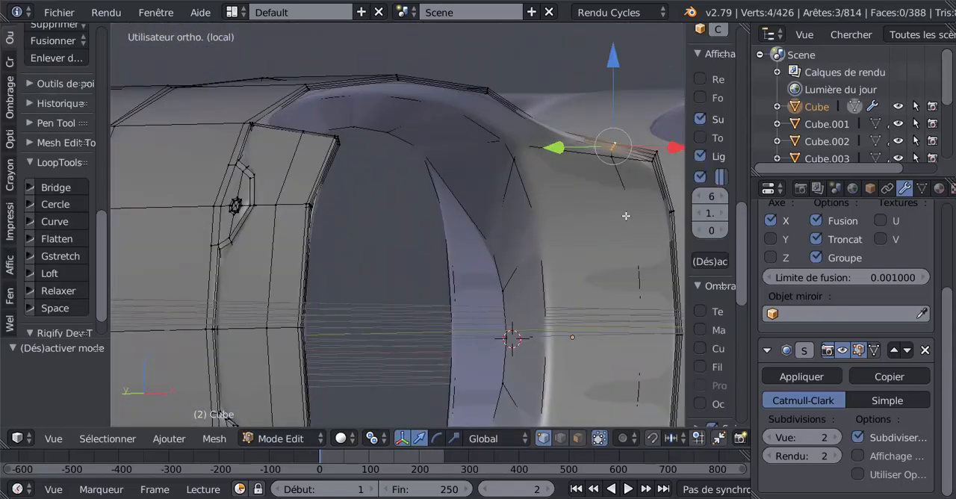
shift+middle_drag(626, 209, 534, 210)
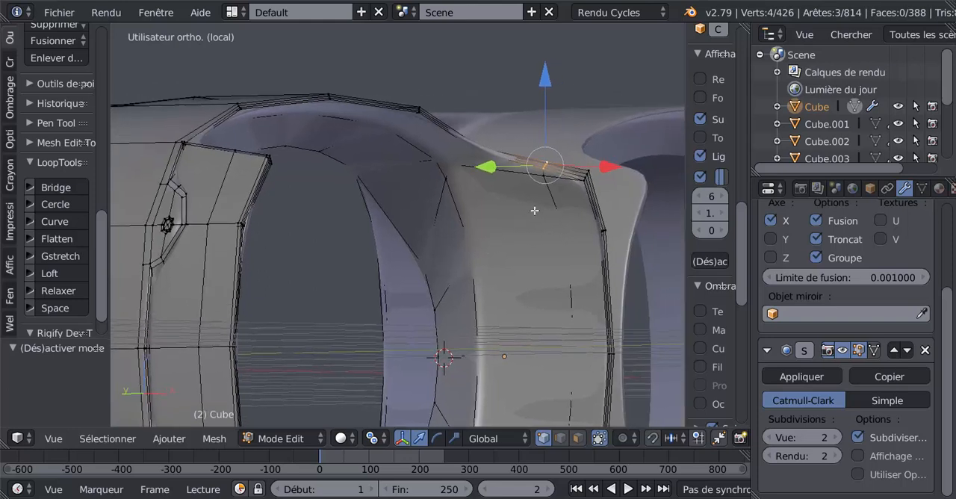
key(ctrl+r)
click(566, 182)
click(580, 182)
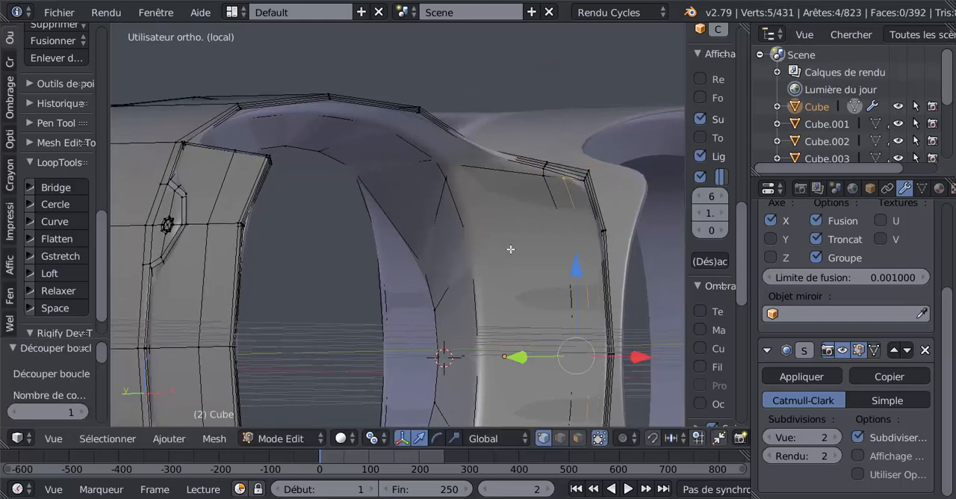
key(ctrl+z)
middle_drag(452, 281, 656, 154)
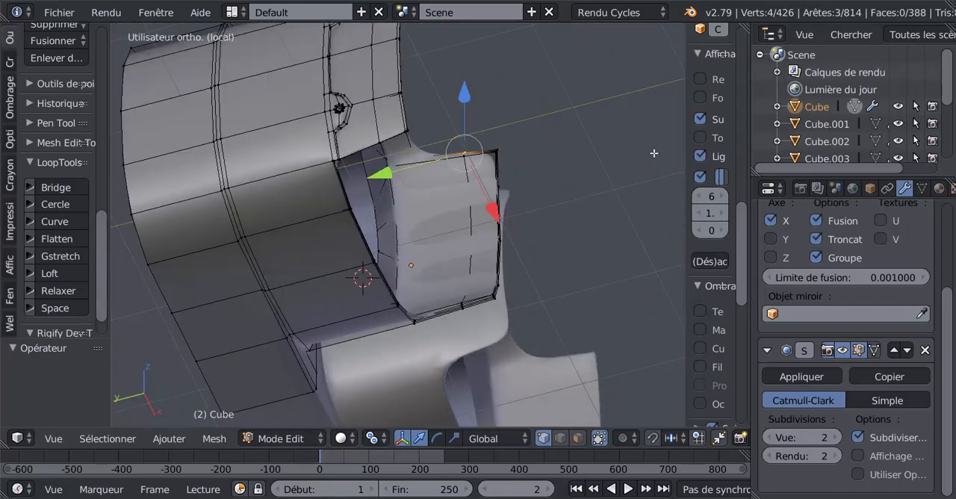
Switch to edge selection and dissolve the surplus slanted edge running into the outer corner of the lens rim's lower side.
scroll(534, 256, up, 1)
middle_drag(534, 256, 451, 213)
scroll(484, 207, up, 3)
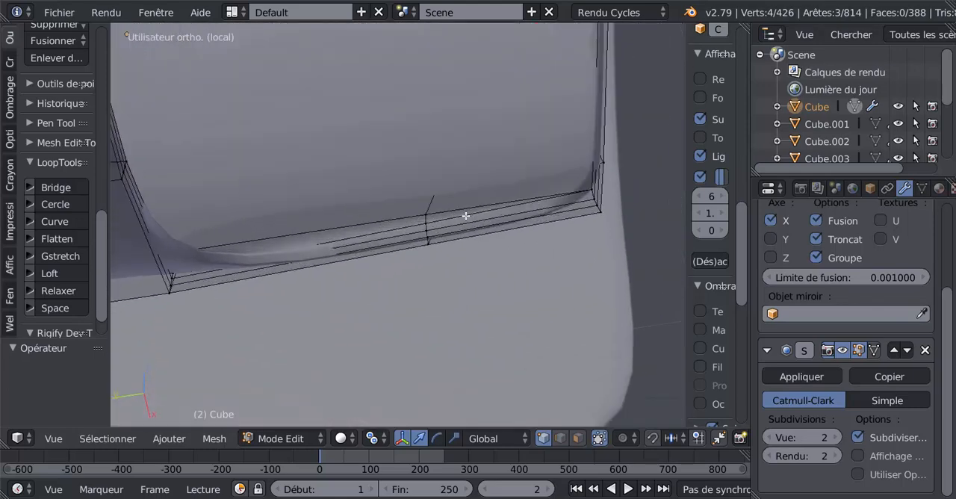
scroll(466, 216, up, 1)
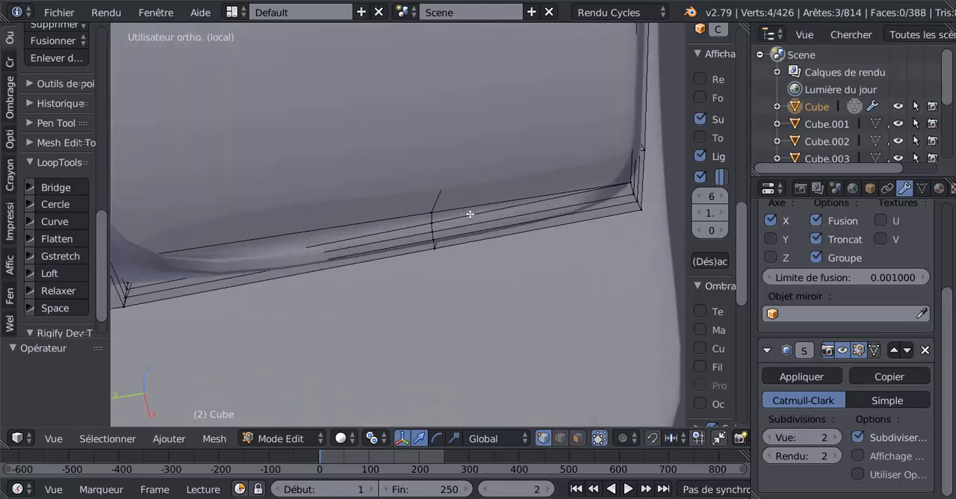
middle_drag(501, 216, 540, 195)
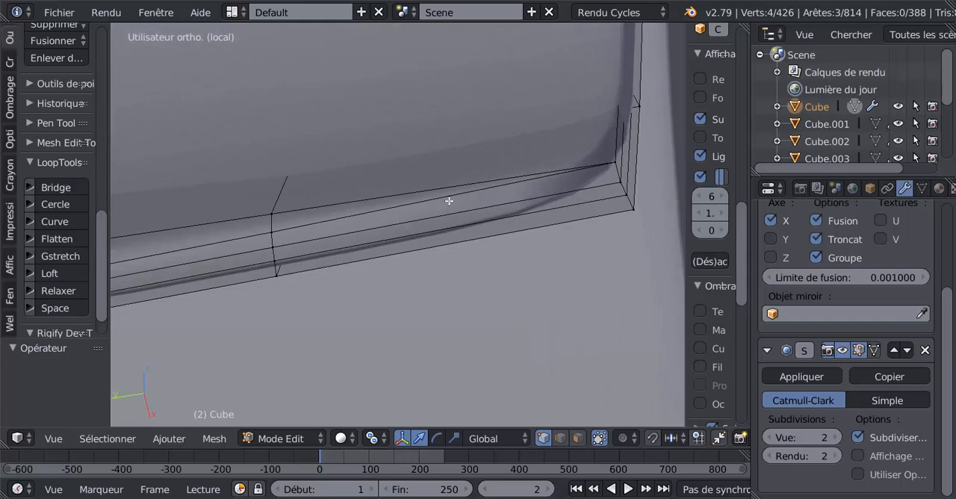
click(561, 438)
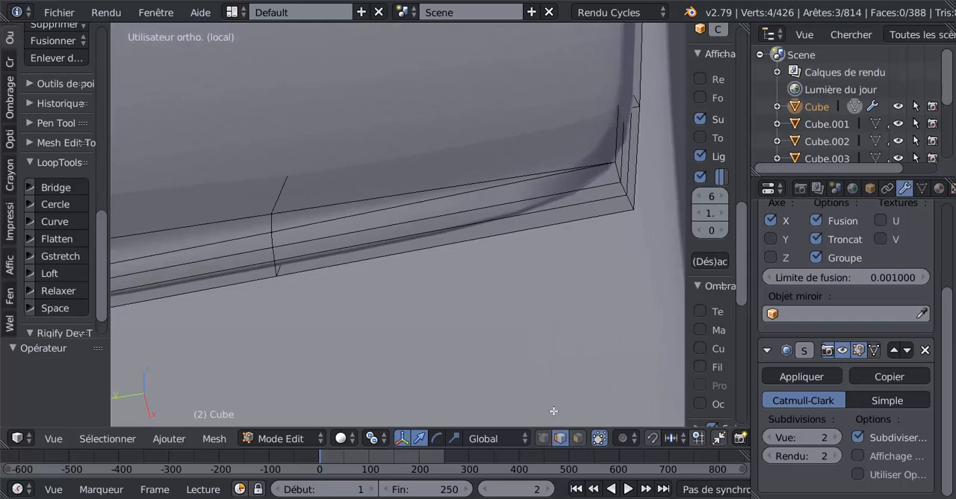
right_click(398, 205)
key(x)
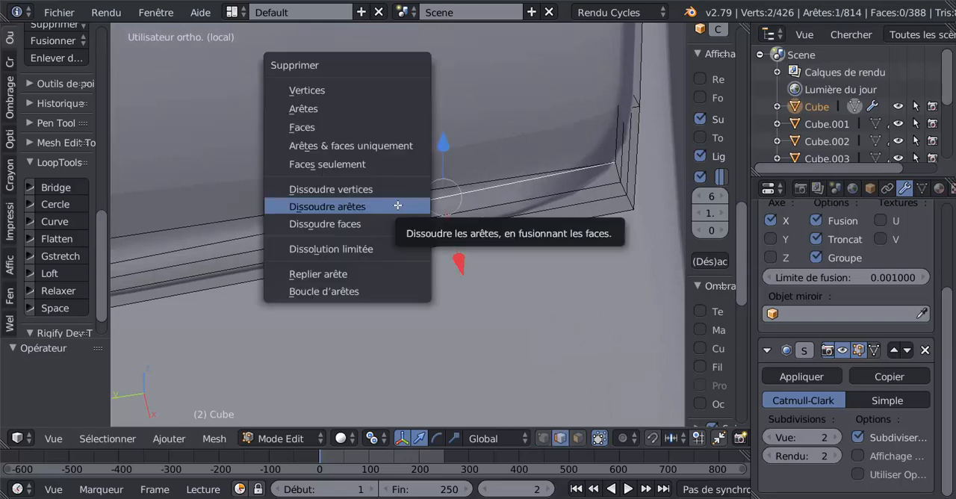
click(398, 208)
scroll(399, 204, down, 6)
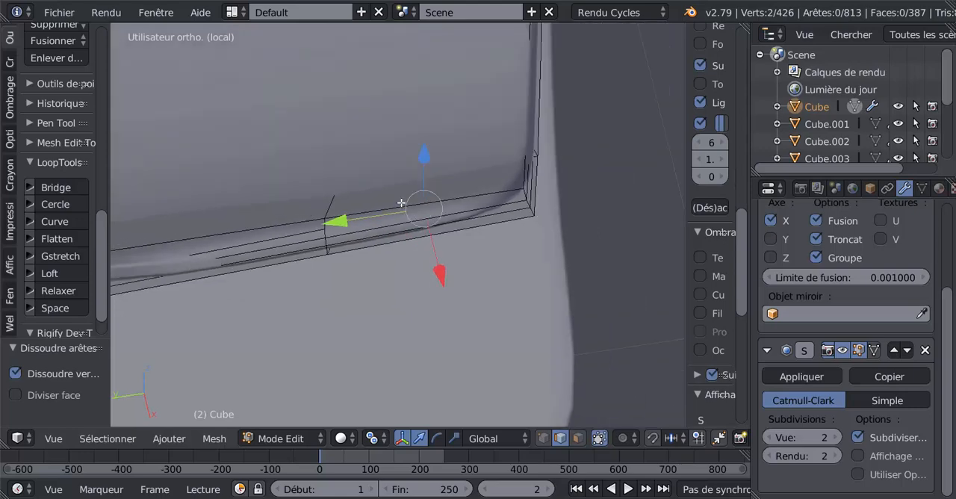
Dissolve the matching surplus edge beside the same lens rim corner, working from the underside.
middle_drag(470, 143, 468, 274)
scroll(395, 133, up, 2)
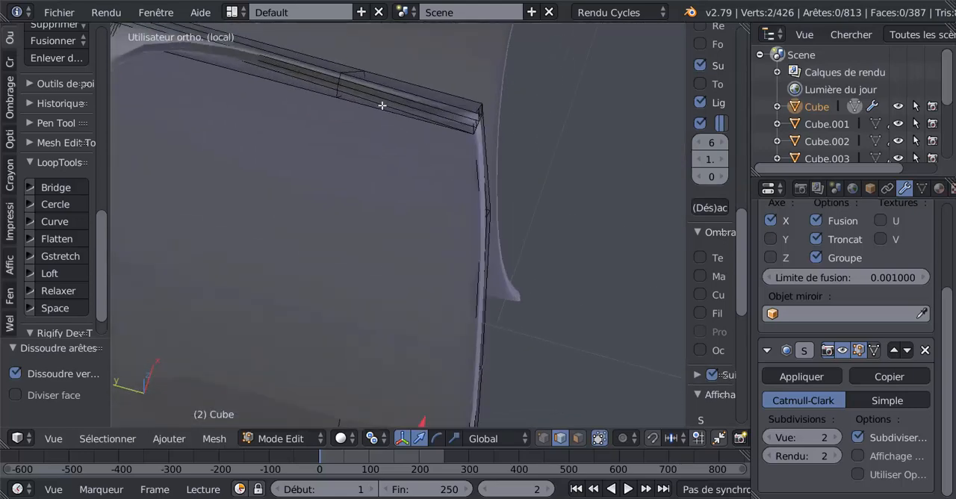
right_click(381, 105)
key(x)
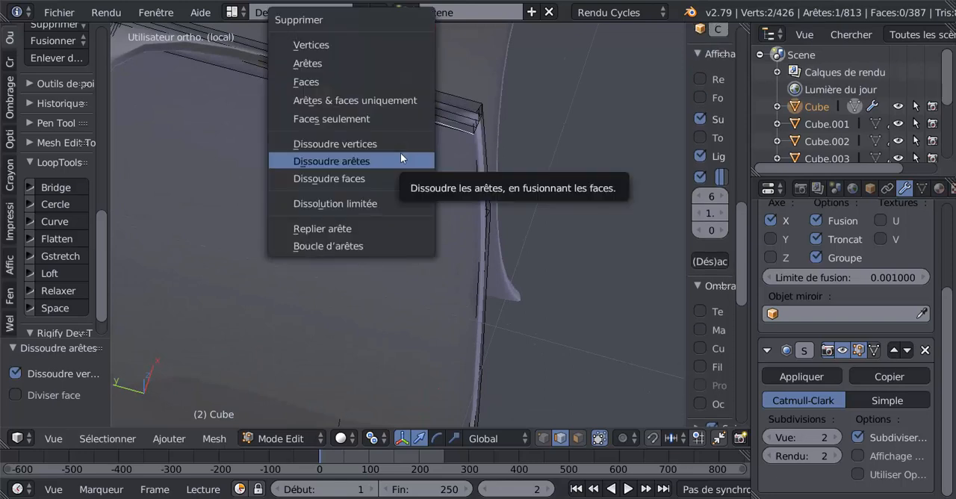
click(401, 157)
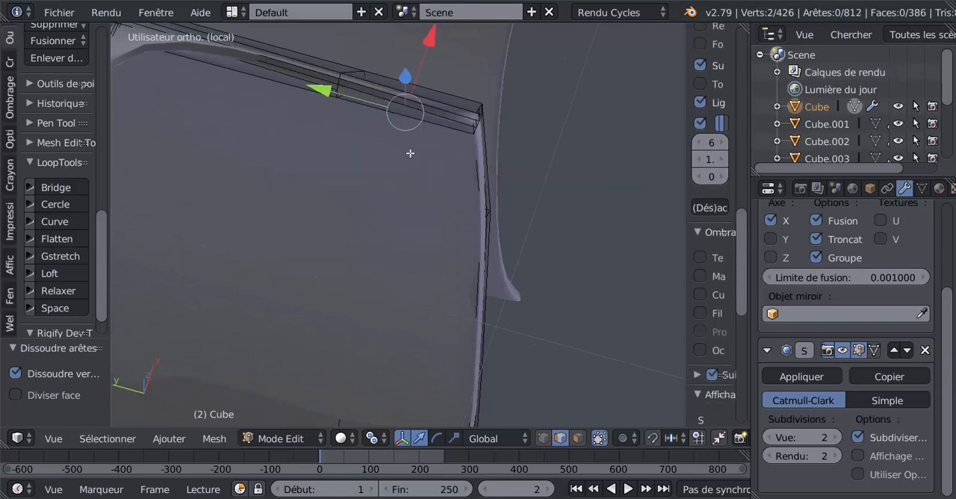
Insert a single loop cut across the lens rim strip and slide it close to the outer corner.
key(ctrl+r)
click(418, 112)
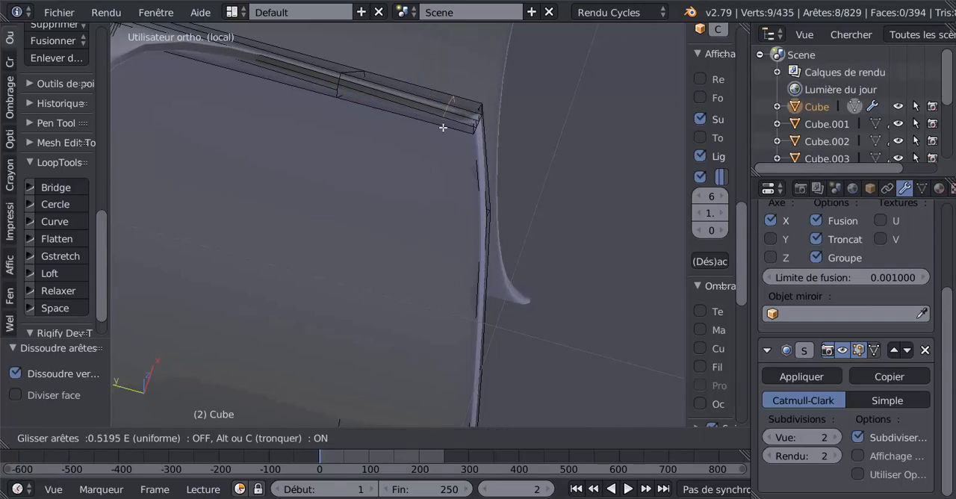
Undo the loop cut just placed across the lens rim strip near the outer corner.
click(457, 142)
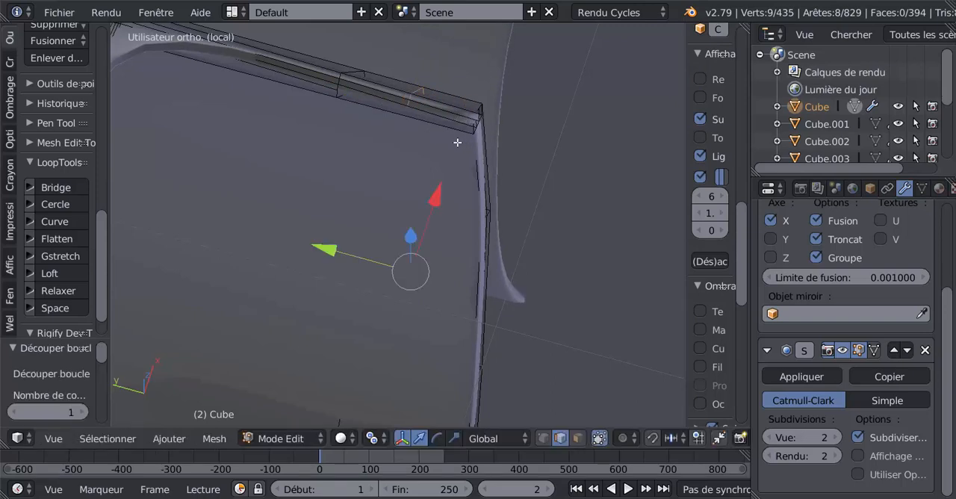
middle_drag(445, 144, 440, 254)
scroll(433, 217, up, 2)
key(ctrl+z)
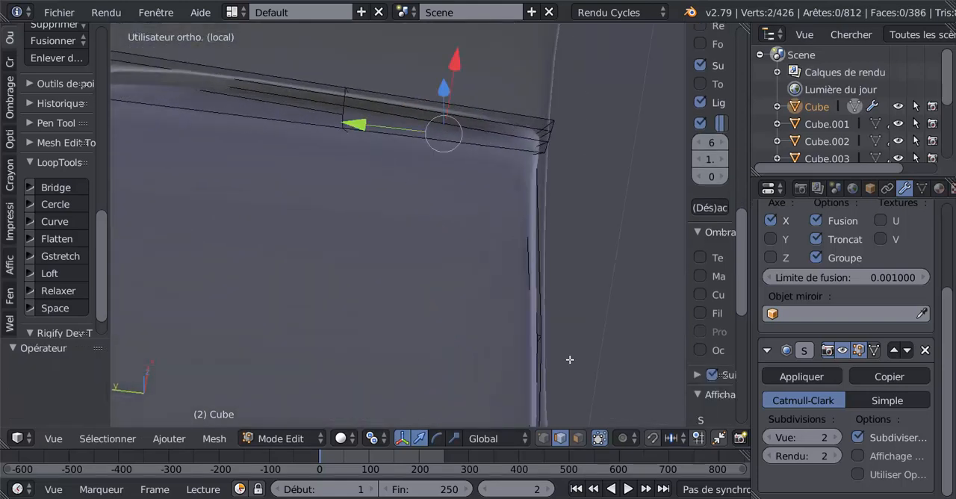
In vertex selection, pick the three-vertex row crossing the rim's upper strip behind the outer corner and dissolve its edges.
click(543, 439)
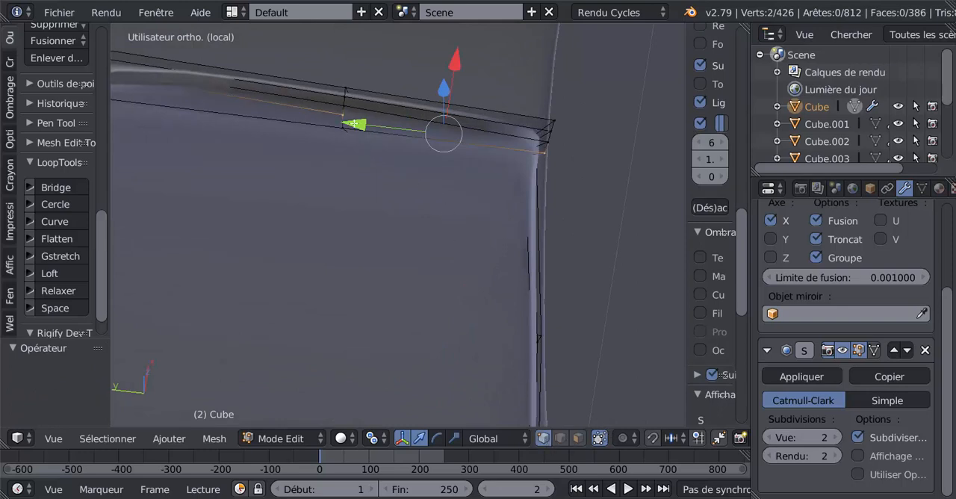
right_click(344, 114)
middle_drag(403, 212, 602, 301)
scroll(602, 301, down, 4)
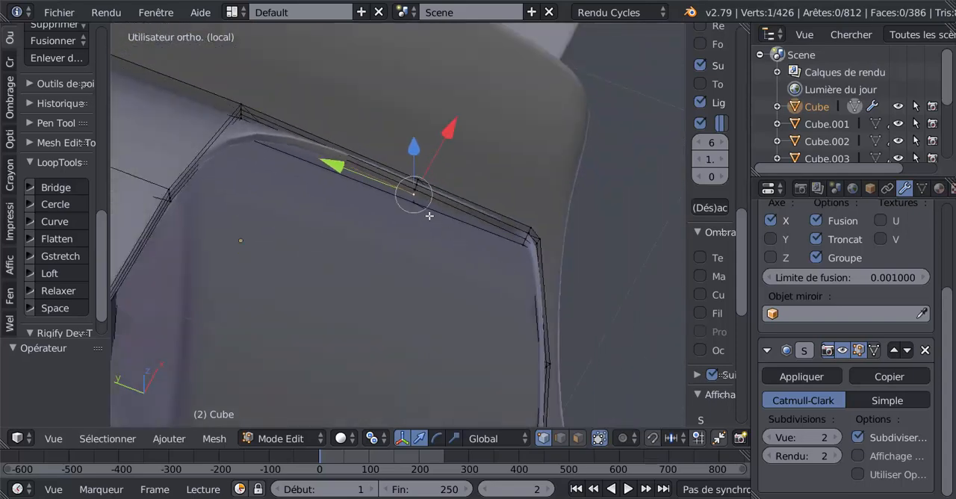
ctrl+right_click(375, 180)
middle_drag(378, 219, 347, 247)
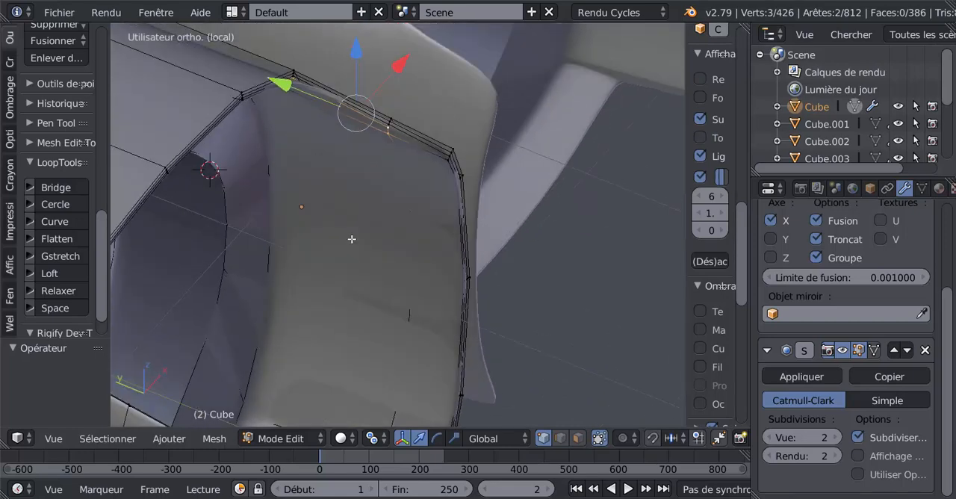
key(x)
click(345, 240)
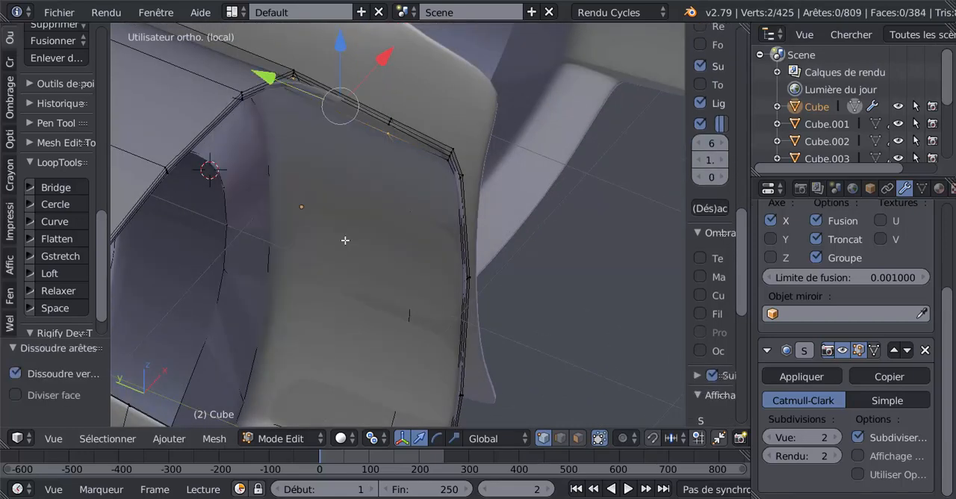
Knife a new edge from the inner-wall vertex up to the rim vertex above it, and check the smoothed rim in Object Mode.
middle_drag(378, 224, 393, 214)
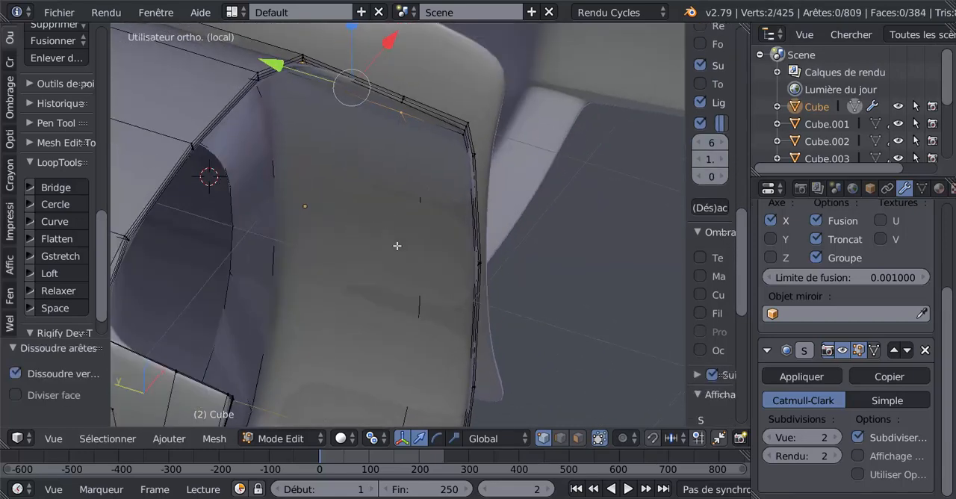
middle_drag(397, 245, 405, 319)
key(Tab)
key(Tab)
middle_drag(436, 294, 407, 277)
right_click(411, 266)
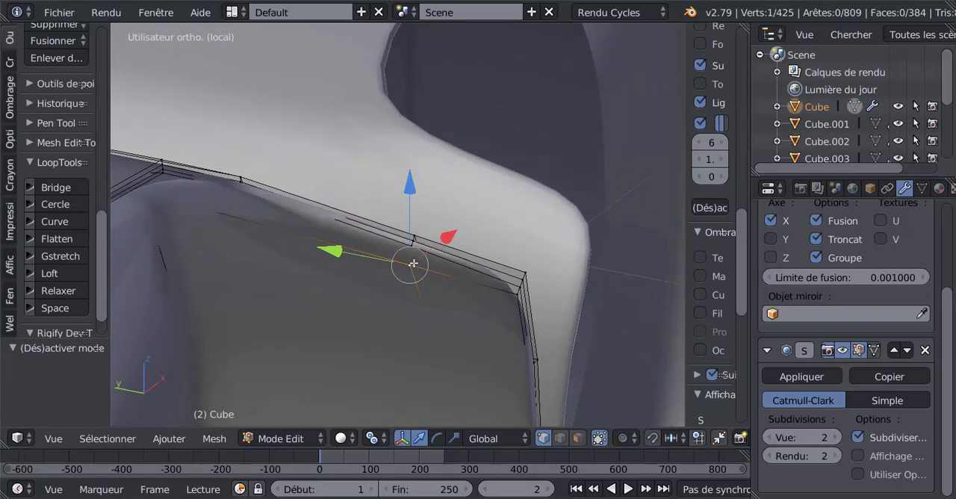
key(k)
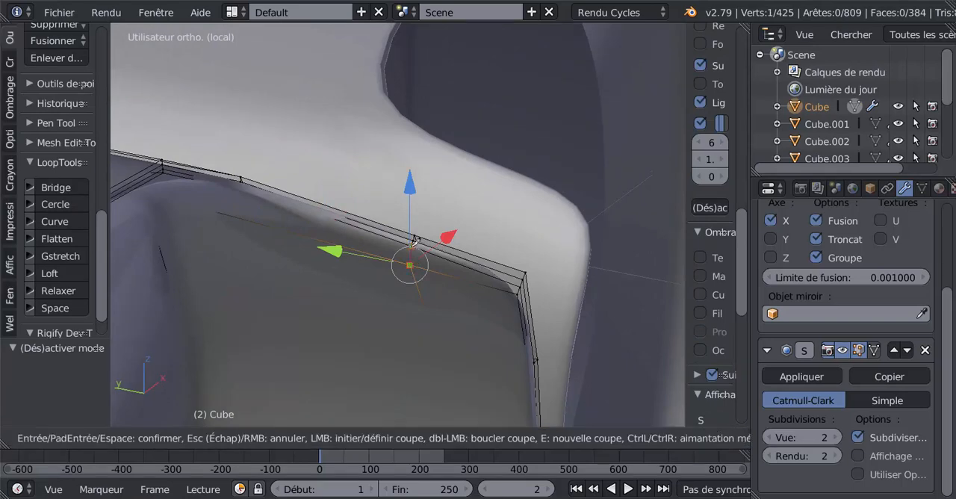
key(Return)
key(Tab)
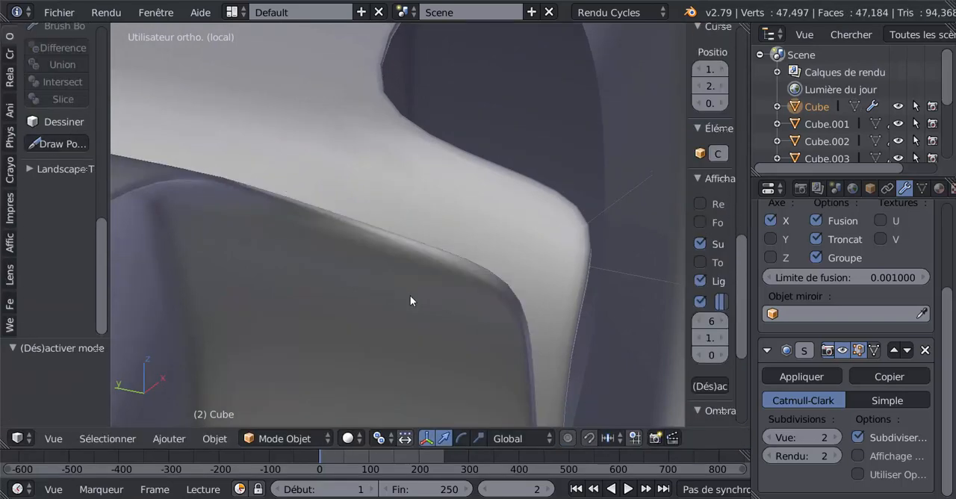
scroll(410, 295, down, 3)
middle_drag(402, 294, 428, 284)
Insert a single loop cut across the rim's upper strip, slide it close to the outer corner and check the shading.
key(Tab)
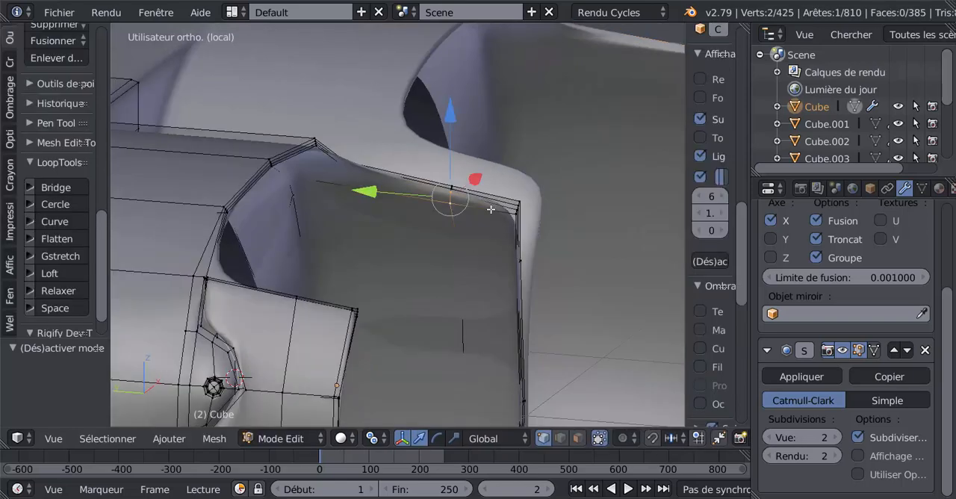
key(ctrl+r)
click(490, 209)
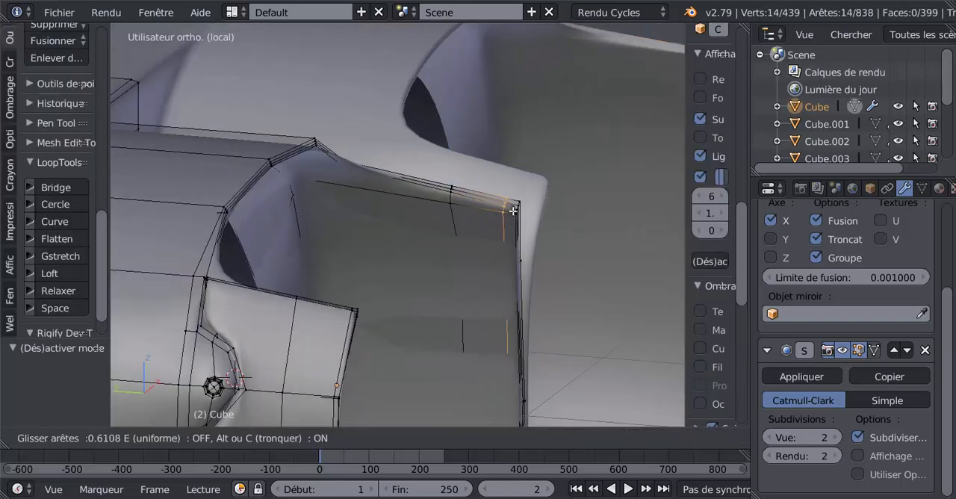
click(519, 212)
key(Tab)
middle_drag(510, 231, 460, 306)
key(Tab)
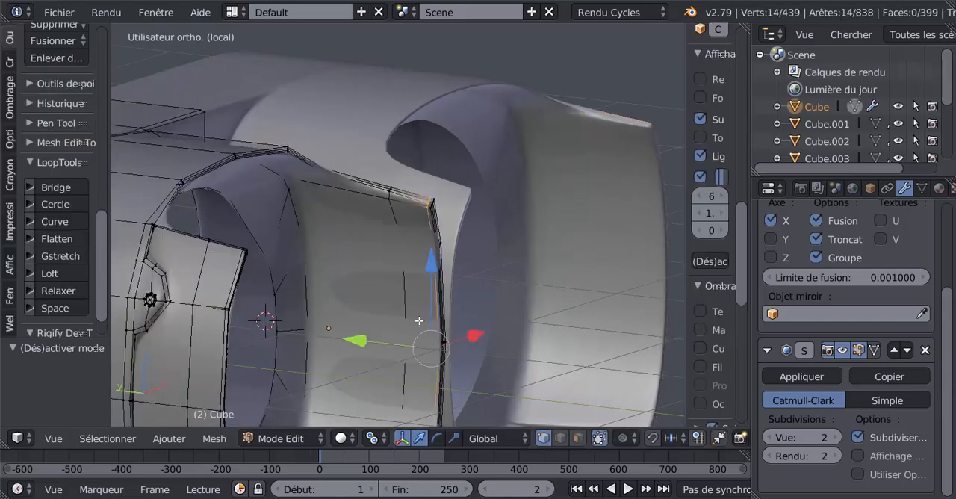
Edge-slide the four-vertex row just past the rim's upper outer corner down the side with a factor of -0.402.
middle_drag(422, 316, 464, 292)
scroll(476, 224, up, 4)
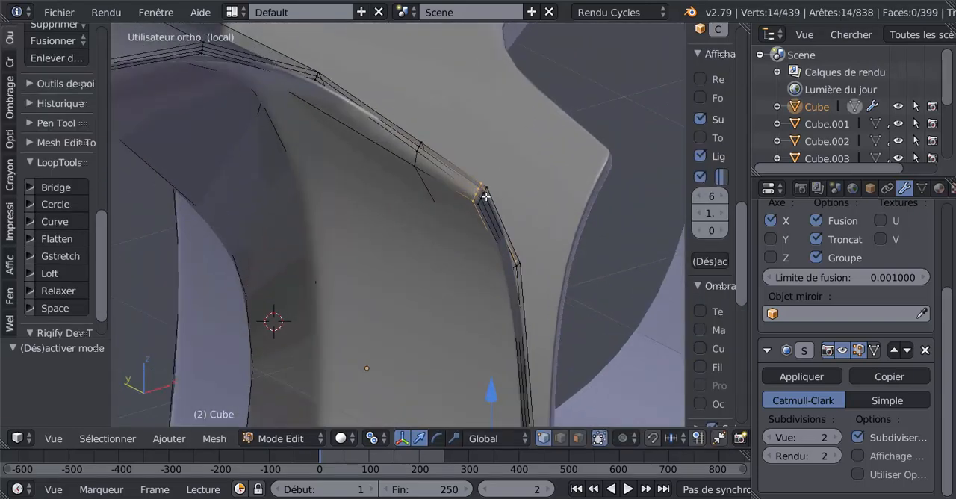
right_click(482, 197)
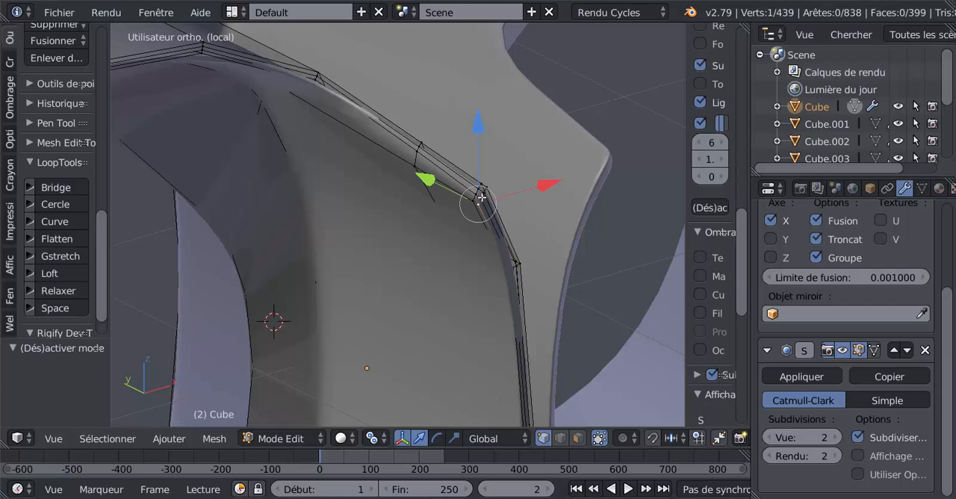
shift+right_click(482, 197)
shift+right_click(485, 193)
shift+right_click(487, 190)
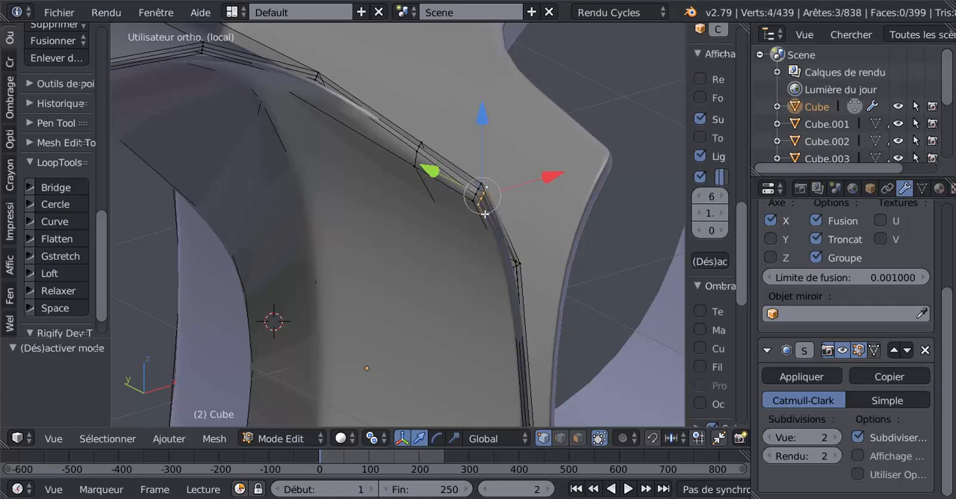
middle_drag(489, 222, 479, 251)
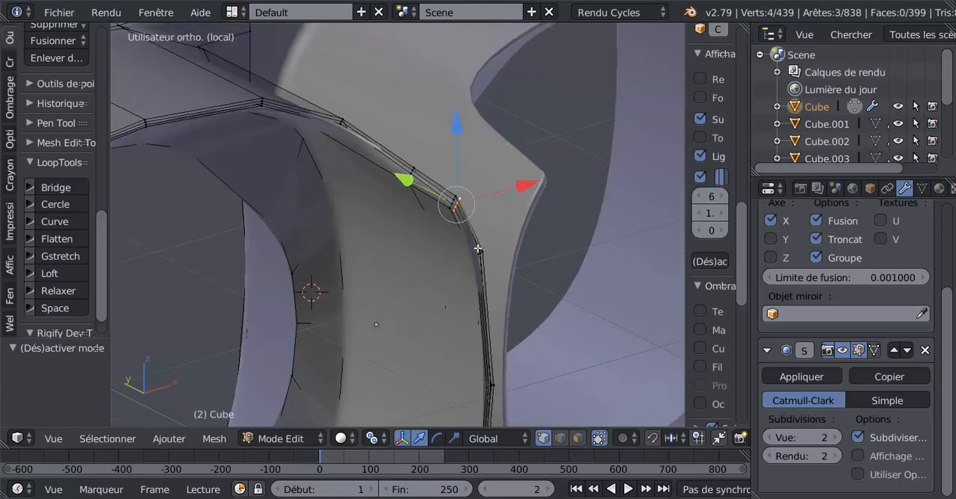
key(g)
key(g)
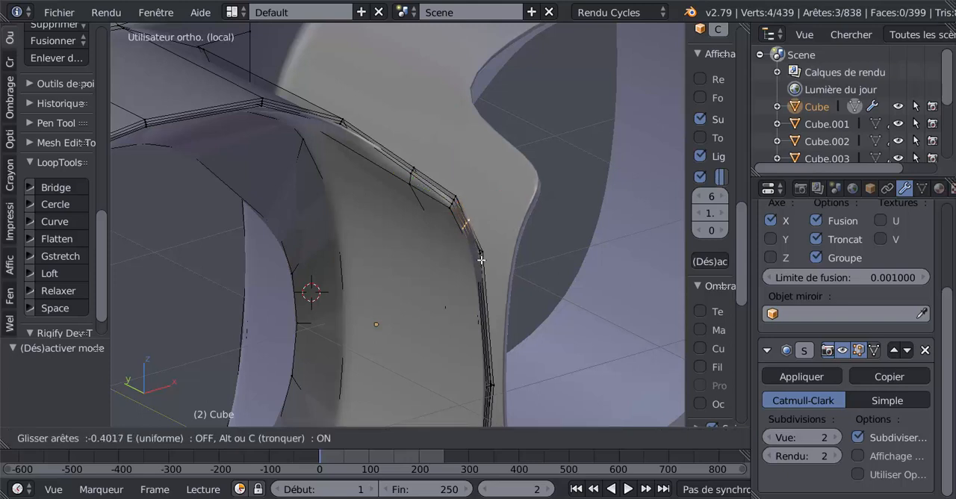
click(481, 260)
Edge-slide the four-vertex row at the upper outer corner down close to its neighbouring row, and check the smoothed corner.
right_click(449, 209)
shift+right_click(452, 202)
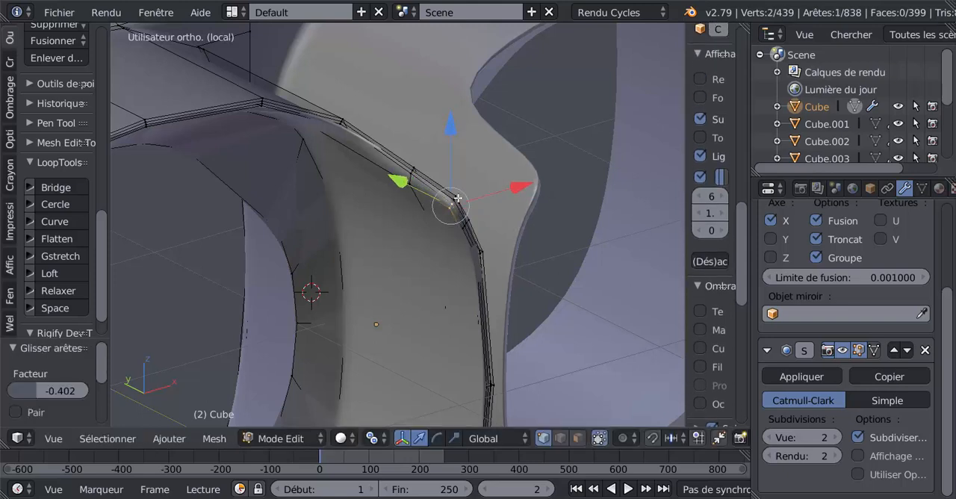
shift+right_click(458, 198)
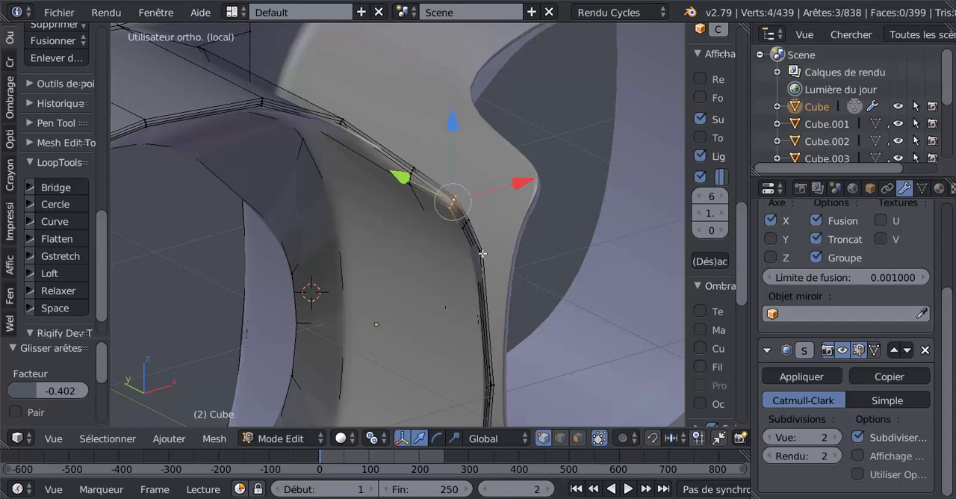
key(g)
key(g)
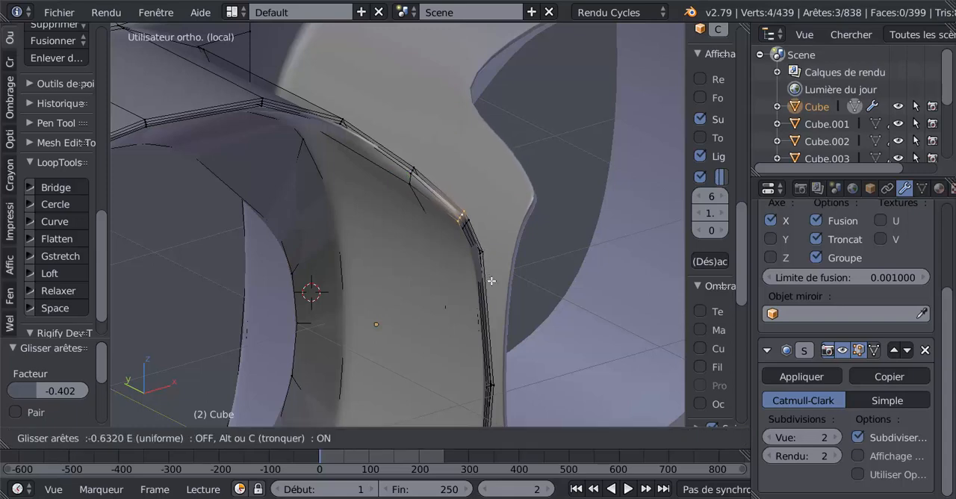
click(492, 285)
middle_drag(493, 283, 547, 168)
scroll(546, 258, down, 1)
key(Tab)
key(Tab)
Edge-slide the four-vertex row just above the rim's lower outer corner up the side with a factor of 0.303.
middle_drag(538, 323, 499, 262)
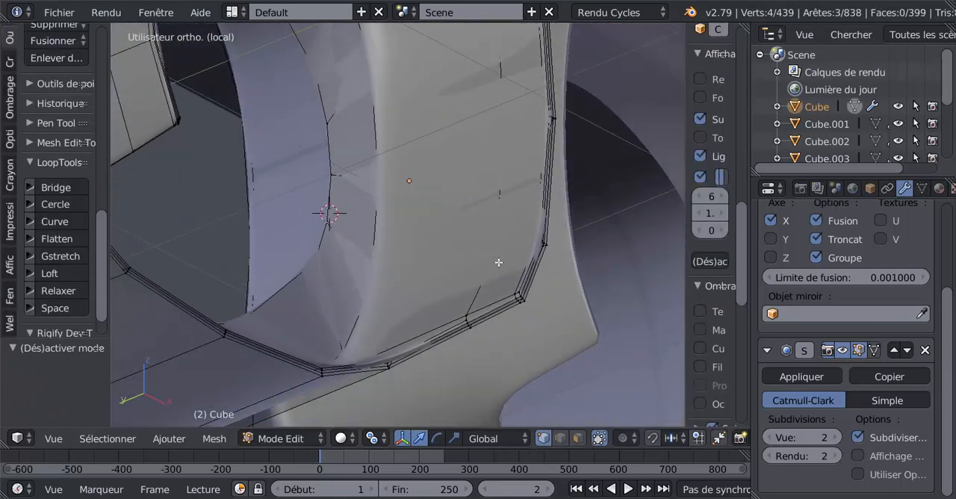
shift+middle_drag(508, 307, 484, 241)
scroll(505, 267, up, 3)
right_click(569, 236)
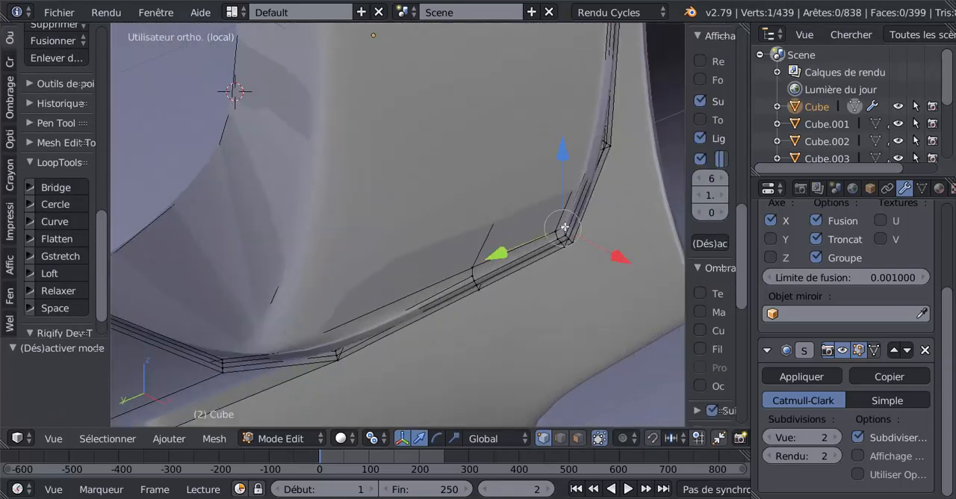
shift+right_click(566, 235)
shift+right_click(573, 243)
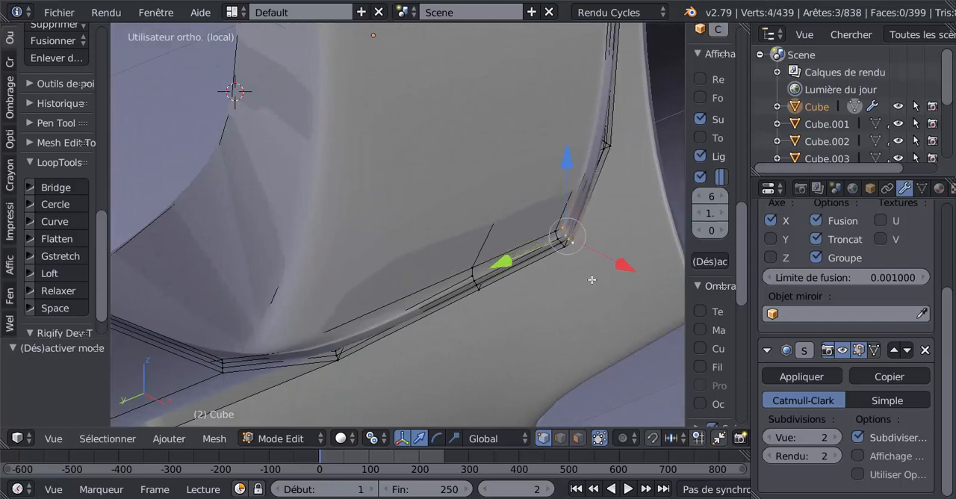
key(g)
key(g)
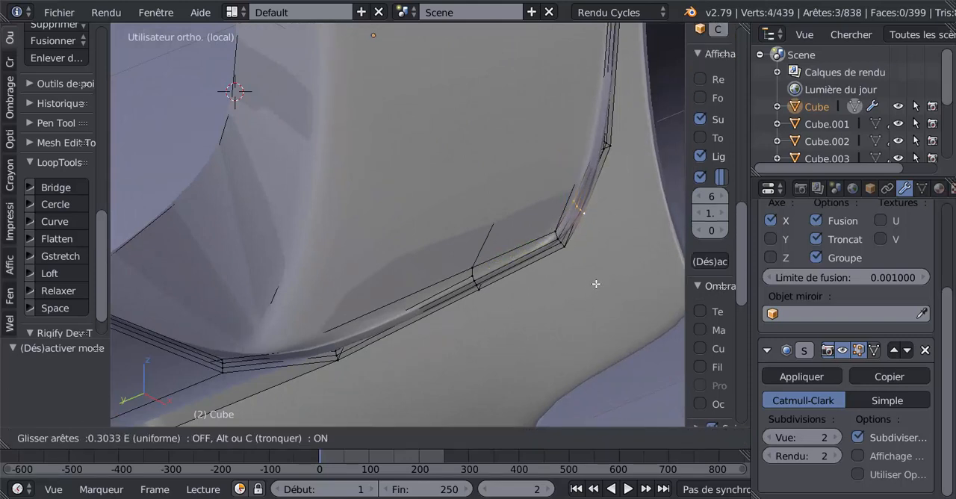
click(597, 283)
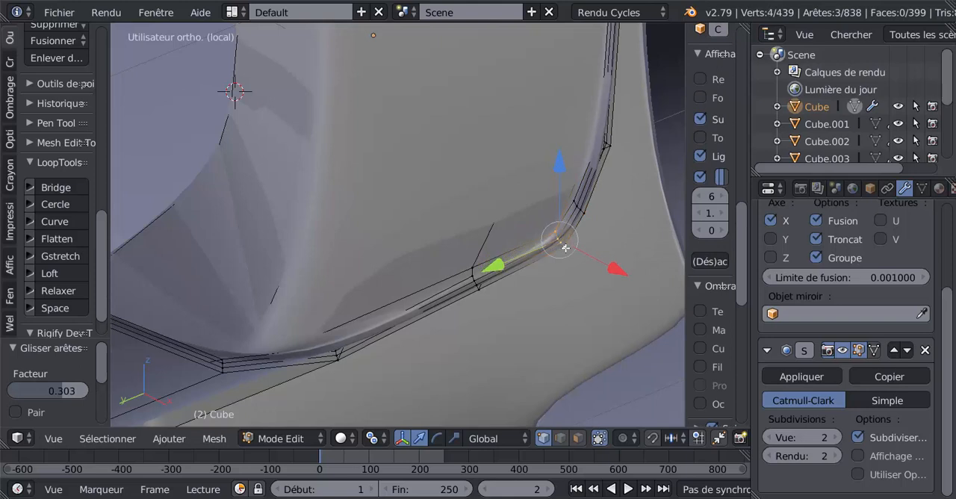
Edge-slide the four-vertex row at the lower outer corner up towards its neighbouring row with a factor of 0.887.
key(g)
key(g)
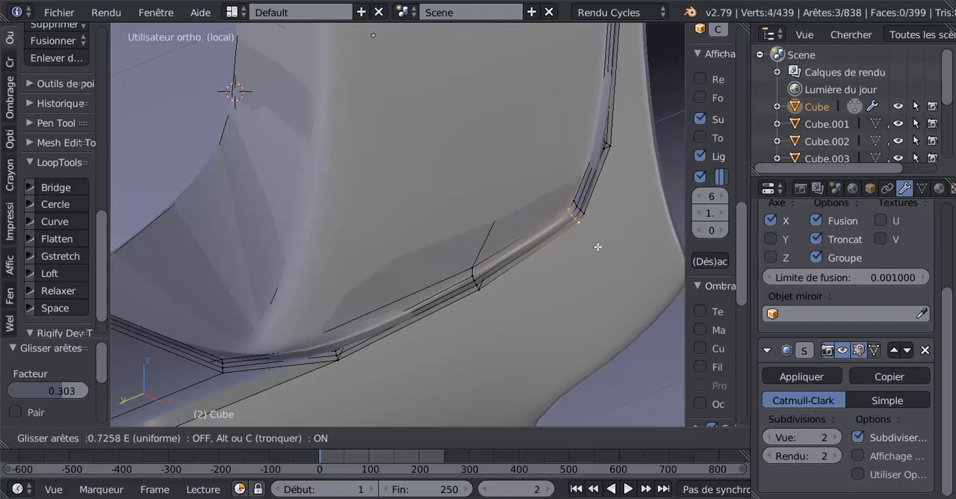
click(598, 239)
Insert two single loop cuts on the rim's lower strip, one tight against the outer corner and one near the next vertex row.
key(ctrl+r)
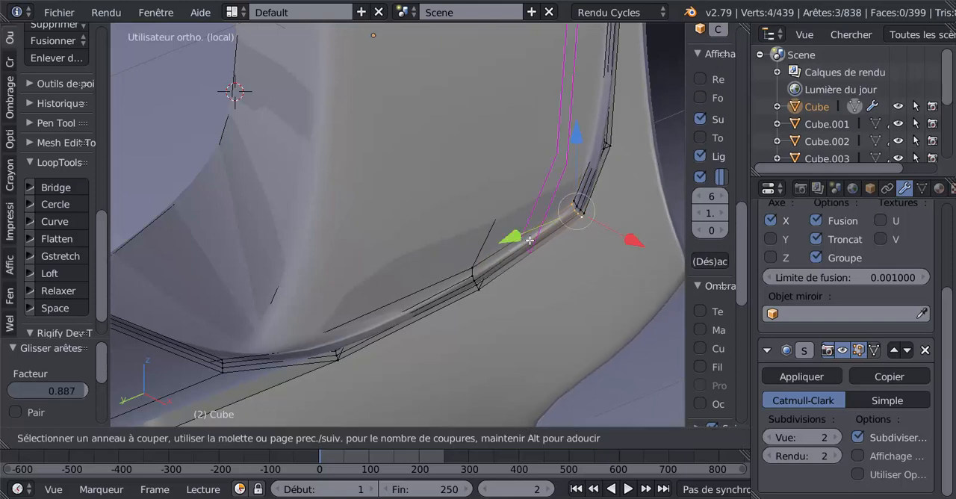
click(532, 238)
click(574, 206)
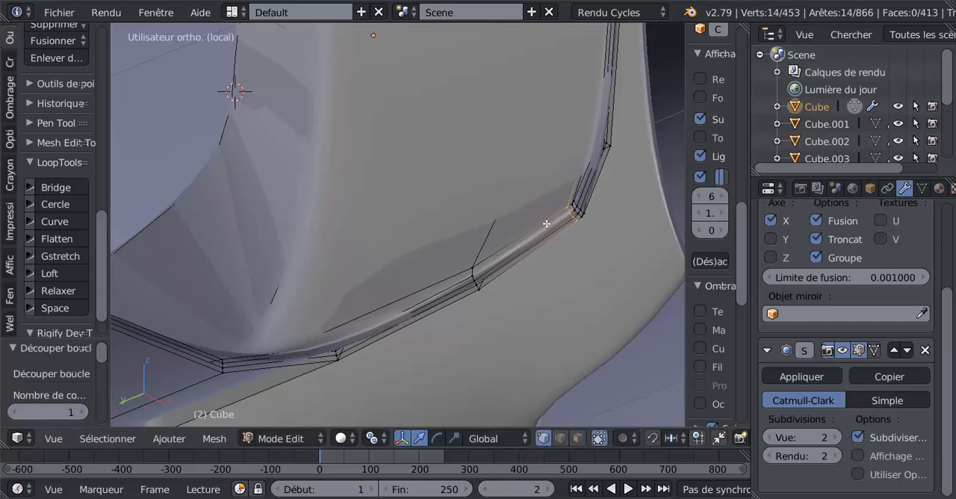
key(ctrl+r)
click(523, 241)
key(g)
key(g)
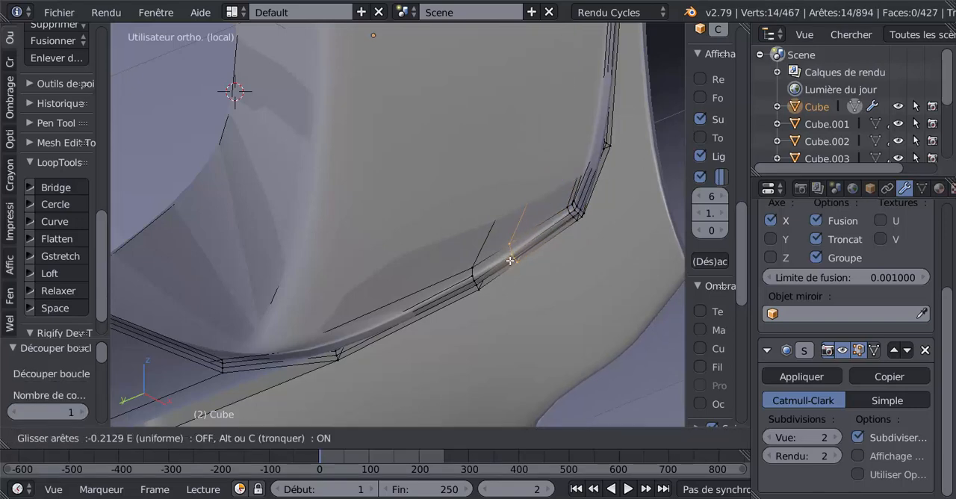
click(486, 279)
Examine the smoothed lens rim in Object Mode from several angles, ending close to the side panel's upper corner.
key(Tab)
scroll(484, 280, down, 1)
middle_drag(548, 370, 534, 279)
scroll(534, 279, down, 2)
mouse_move(446, 224)
middle_down()
mouse_move(372, 240)
mouse_move(446, 232)
middle_up()
scroll(446, 231, down, 3)
middle_drag(386, 262, 352, 274)
scroll(438, 250, up, 3)
Select the four-vertex row just below the side panel's upper tip and edge-slide it down with a factor of -0.310.
key(Tab)
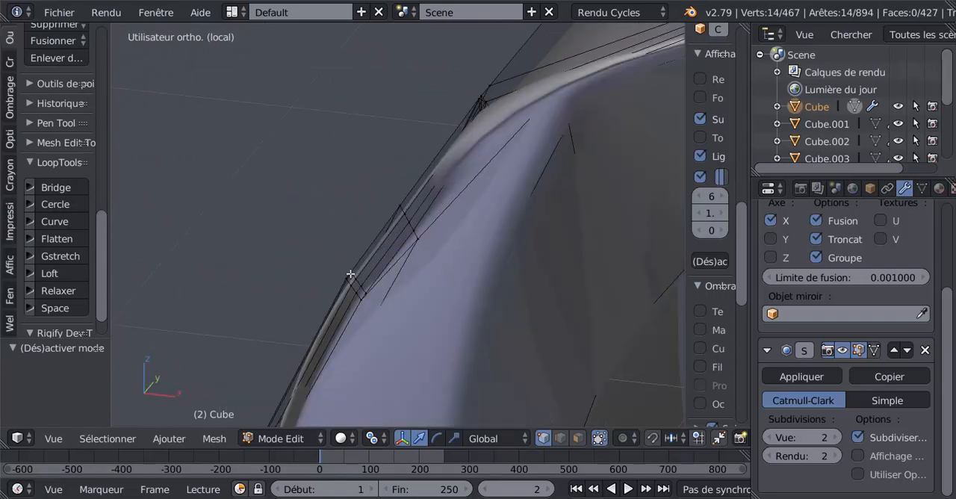
right_click(350, 278)
shift+right_click(354, 286)
shift+right_click(359, 296)
shift+right_click(363, 298)
scroll(418, 314, down, 1)
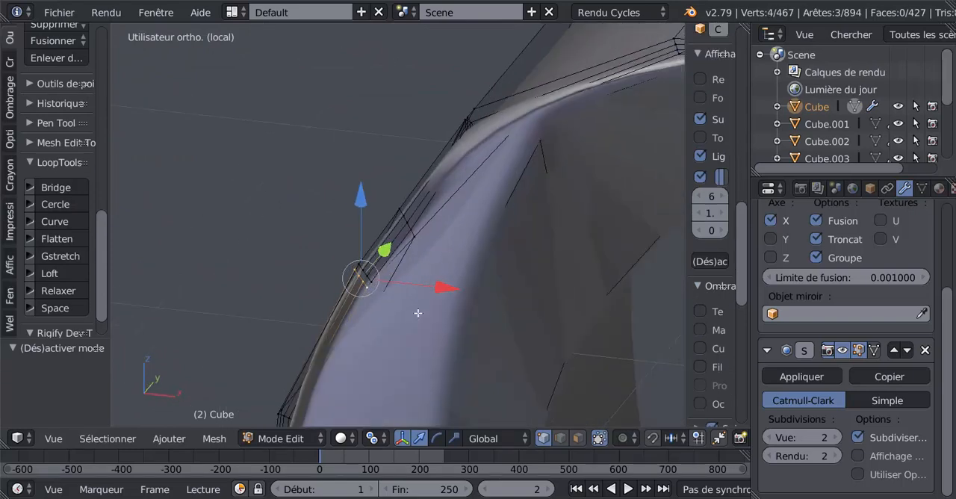
mouse_move(418, 314)
middle_down()
mouse_move(486, 324)
mouse_move(559, 294)
mouse_move(230, 331)
mouse_move(416, 314)
middle_up()
scroll(560, 295, down, 4)
key(g)
key(g)
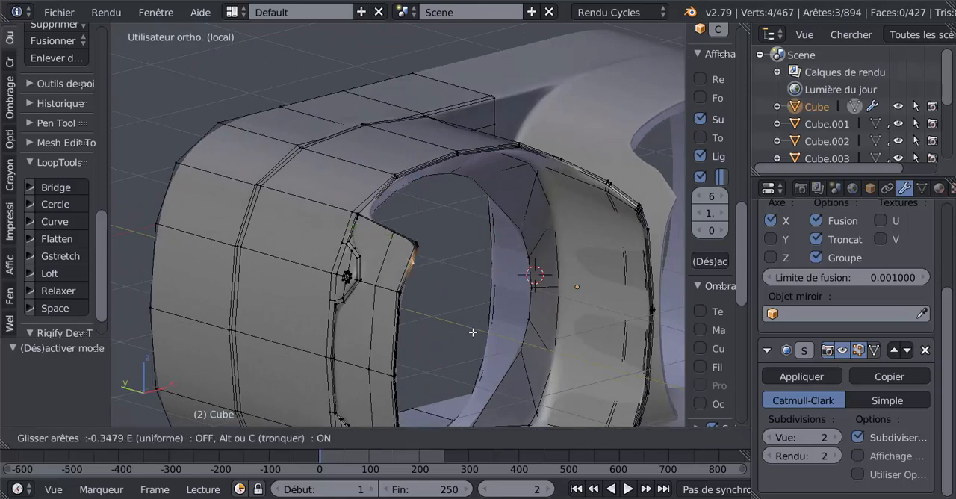
click(474, 331)
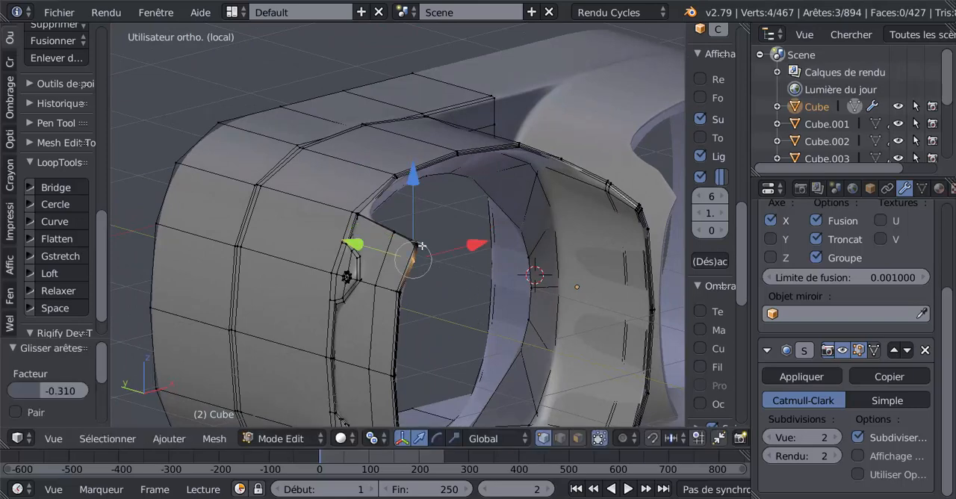
Select the four-vertex row at the side panel's upper tip and edge-slide it down with a factor of -0.718.
right_click(418, 244)
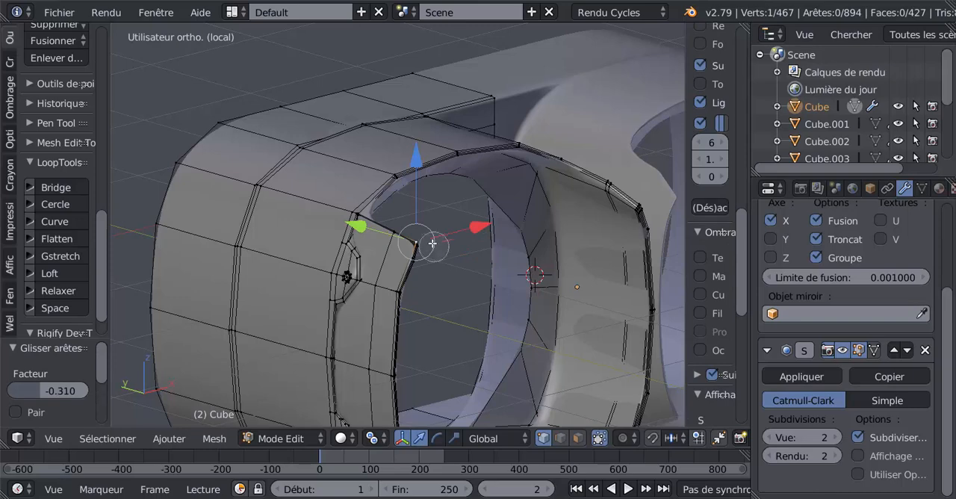
click(425, 238)
right_click(444, 240)
key(g)
key(g)
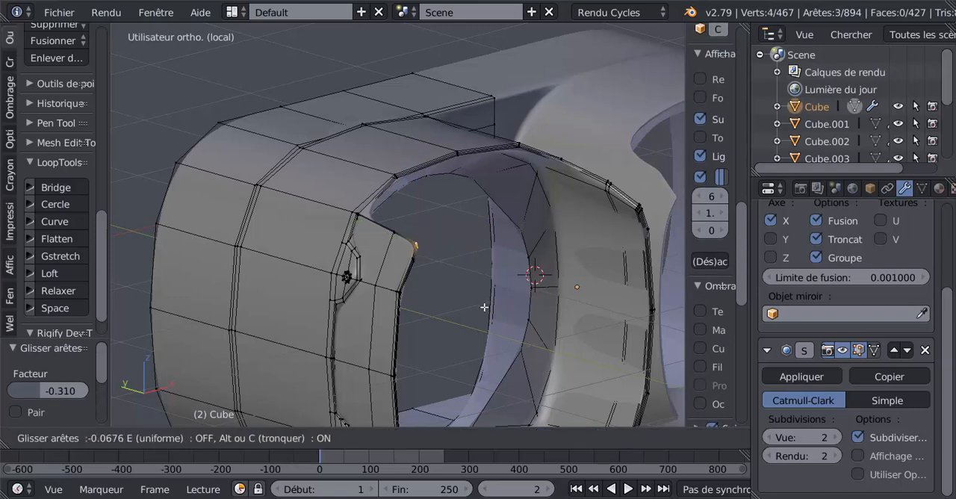
click(484, 319)
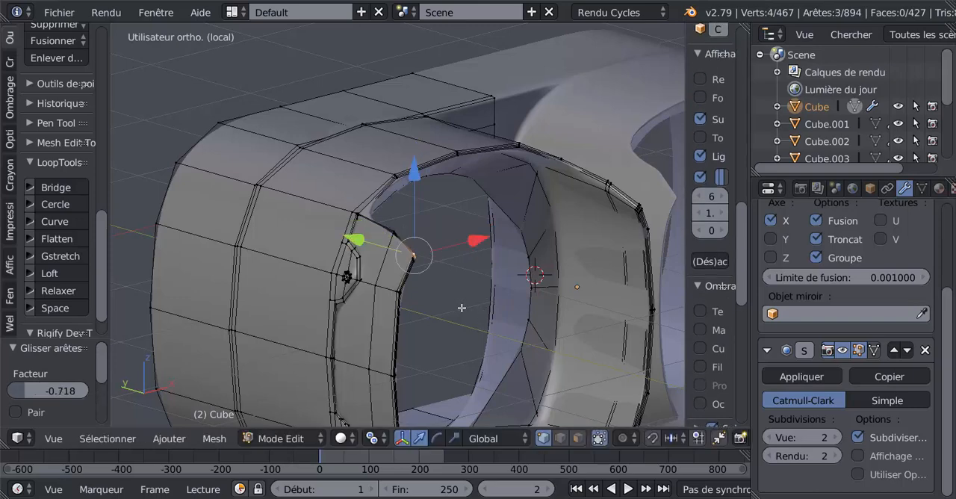
Select the four-vertex row just above the side panel's lower tip and edge-slide it up with a factor of -0.266.
middle_drag(461, 307, 373, 273)
scroll(493, 221, up, 3)
right_click(371, 270)
shift+right_click(373, 258)
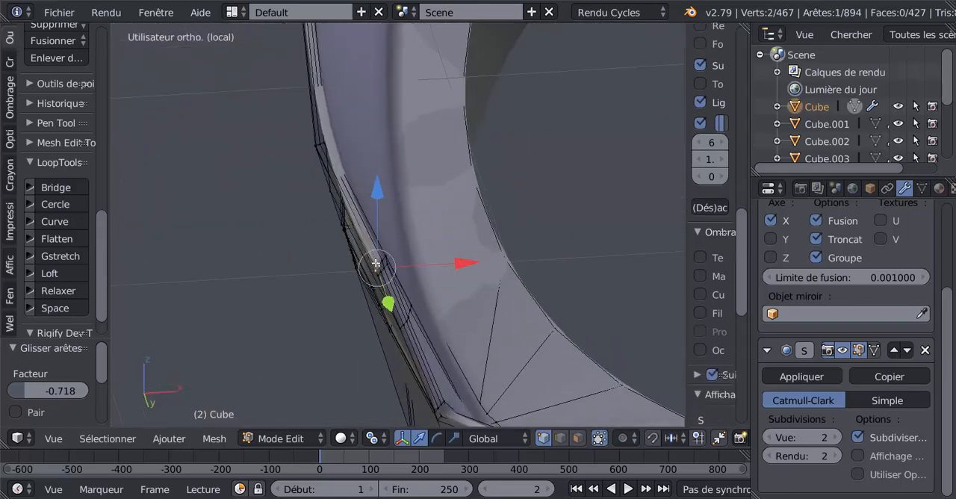
shift+right_click(372, 246)
shift+right_click(370, 238)
middle_drag(369, 237, 478, 345)
key(g)
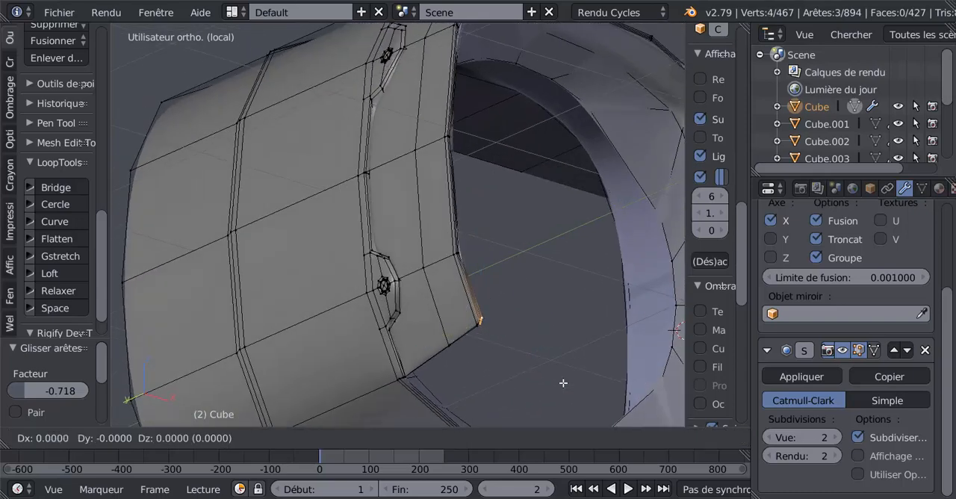
key(g)
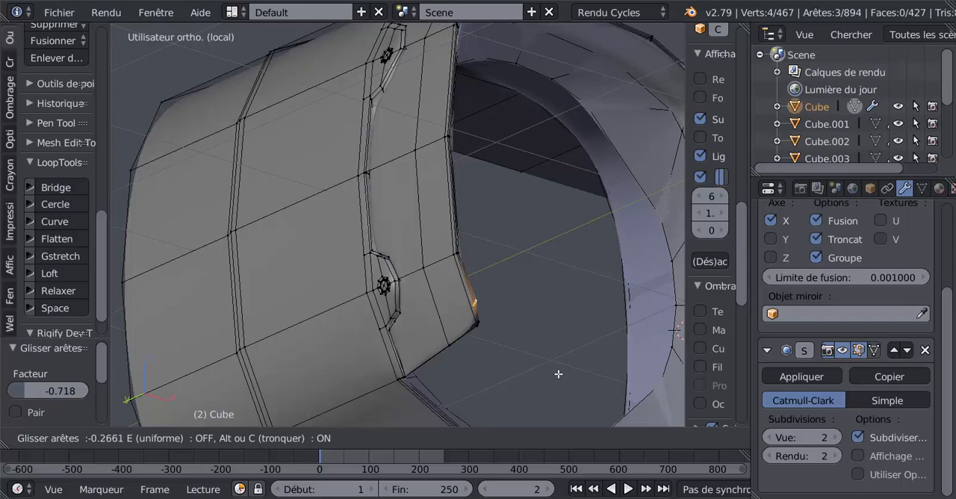
click(558, 374)
Replace the selection with the four-vertex row at the side panel's lower tip and edge-slide it with a factor of -0.662.
key(a)
key(c)
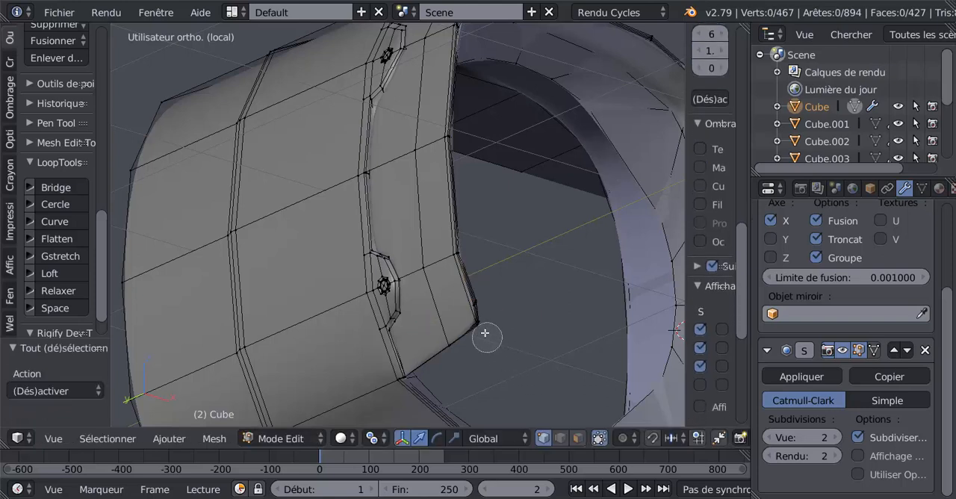
drag(485, 333, 488, 341)
key(g)
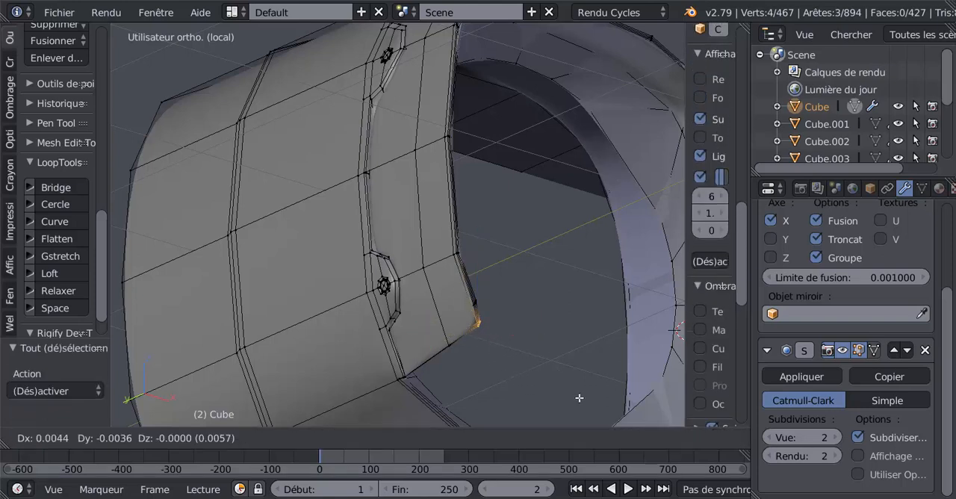
key(g)
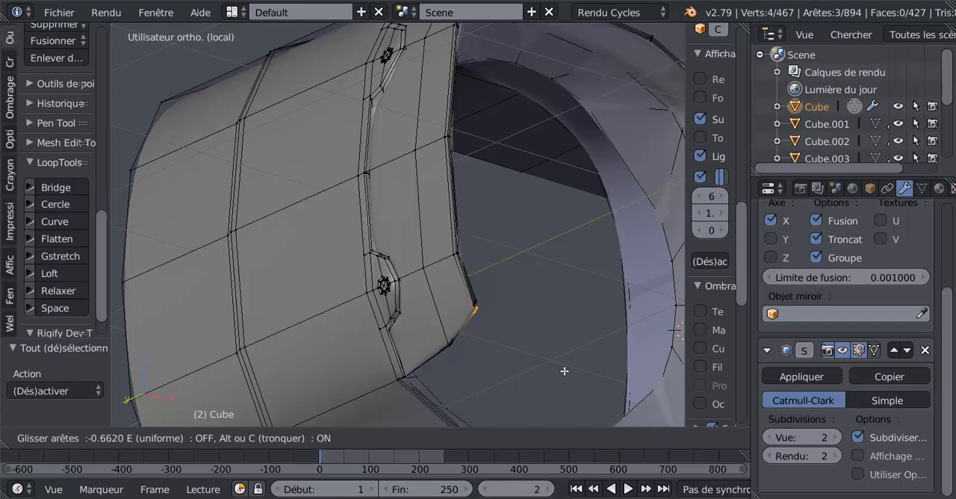
click(564, 371)
Insert two single loop cuts along the side panel, one tight against its front edge and one beside its middle loop.
key(ctrl+r)
click(471, 326)
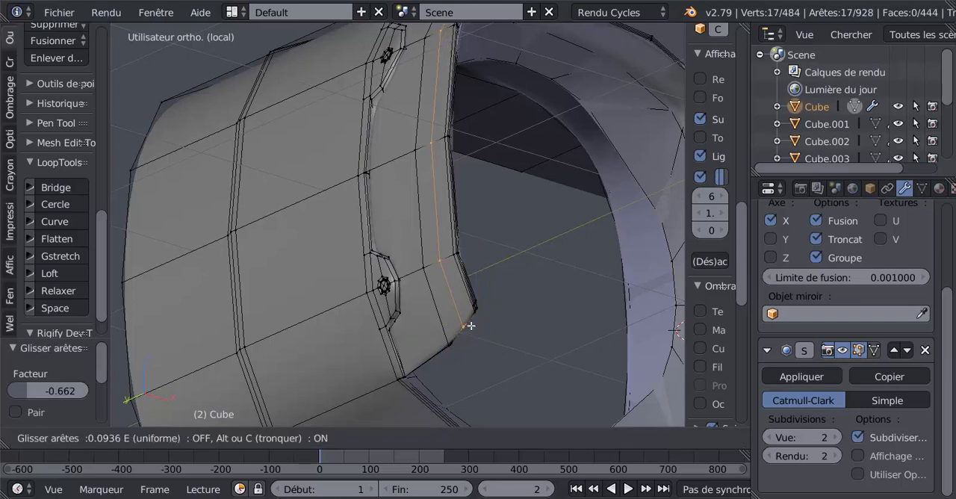
click(478, 311)
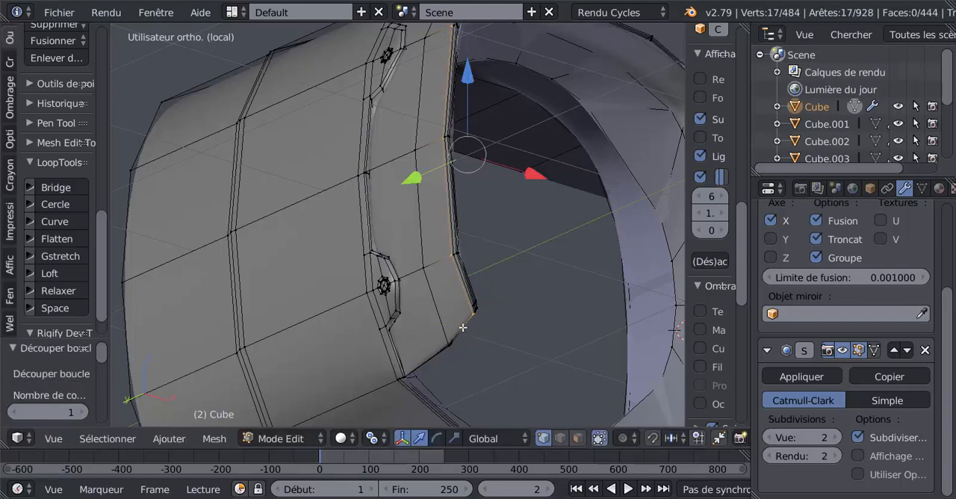
key(g)
key(g)
key(Escape)
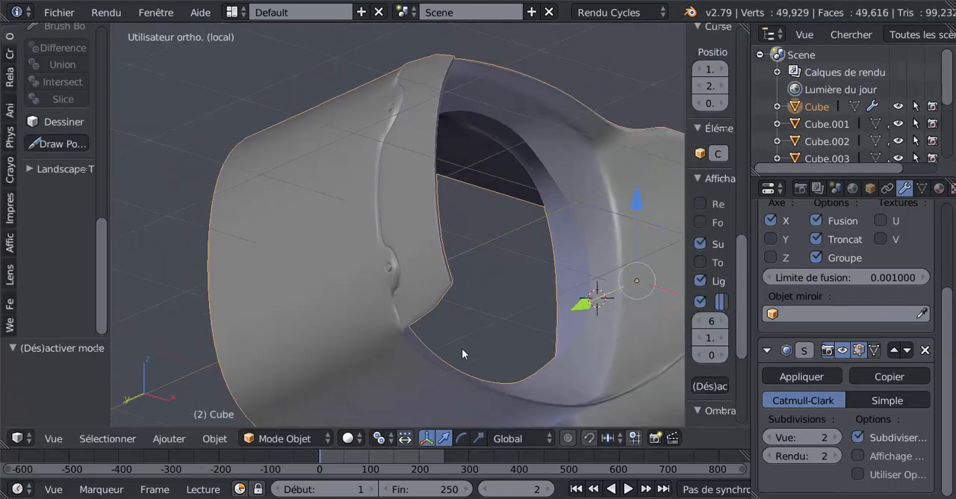
Examine the smoothed side panel in Object Mode and the mesh where its upper edge meets the rim corner.
middle_drag(463, 354, 530, 394)
scroll(535, 343, up, 5)
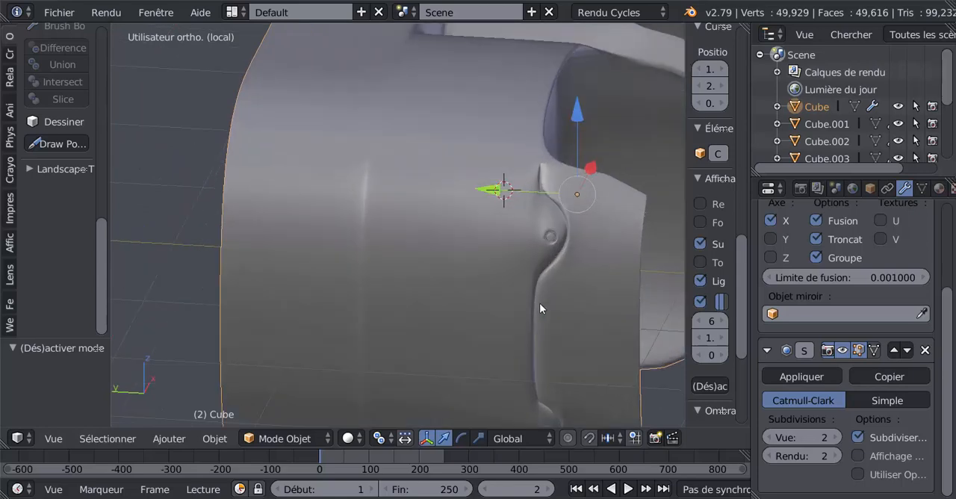
key(Tab)
middle_drag(546, 287, 502, 224)
scroll(461, 381, up, 3)
scroll(498, 244, up, 3)
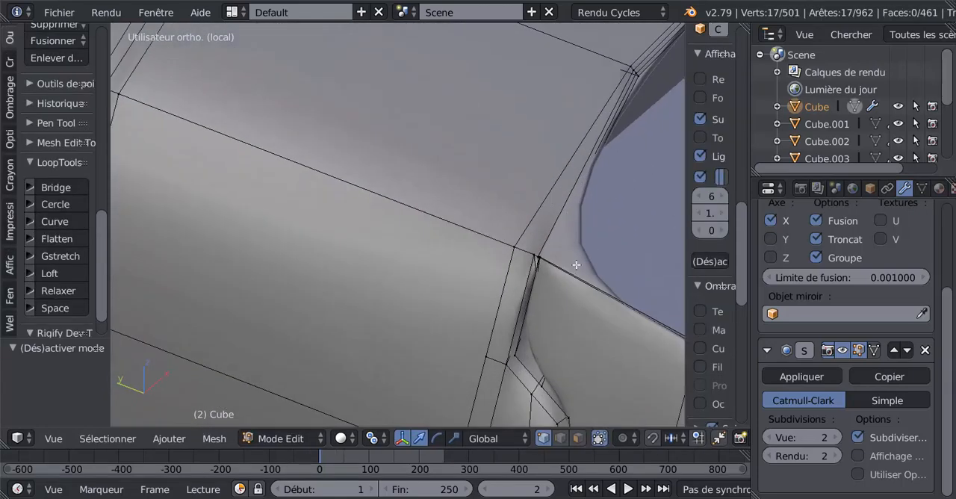
scroll(579, 269, down, 3)
Try to insert a loop cut across the rim segment just above the side panel's upper corner.
key(ctrl+r)
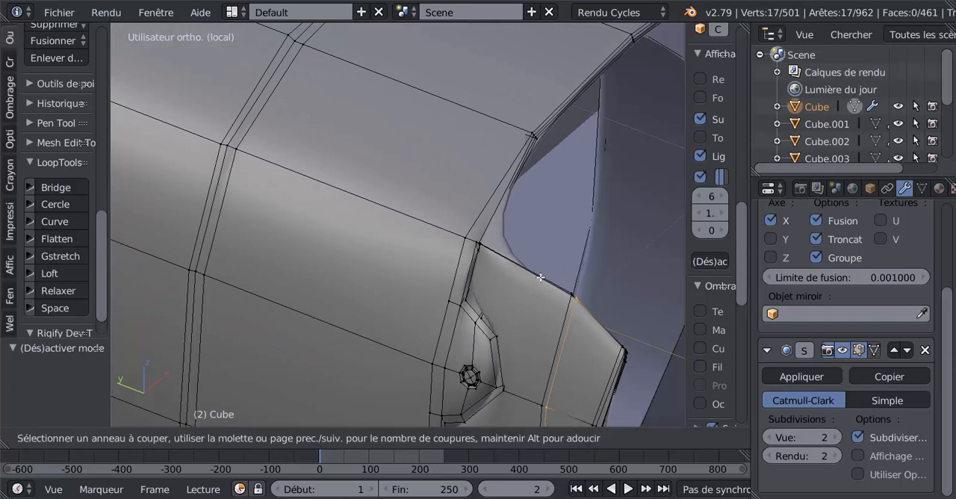
click(507, 209)
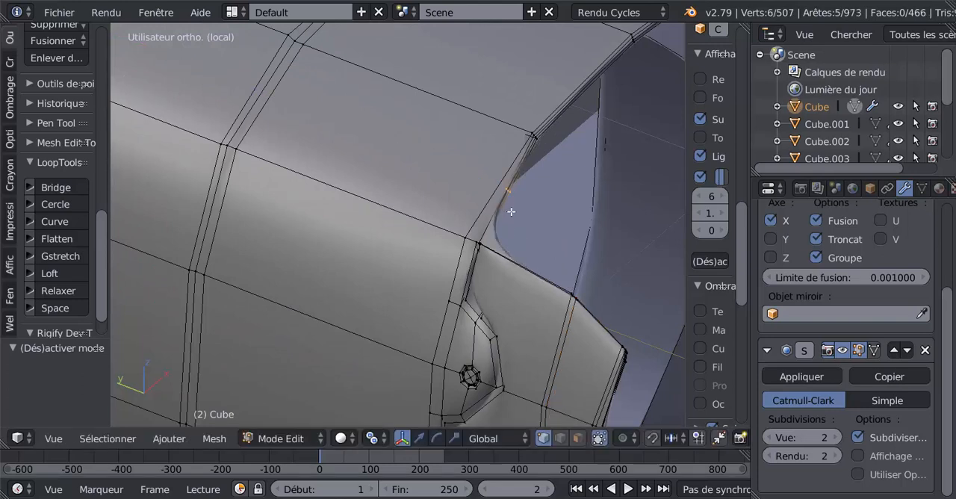
click(514, 247)
key(ctrl+z)
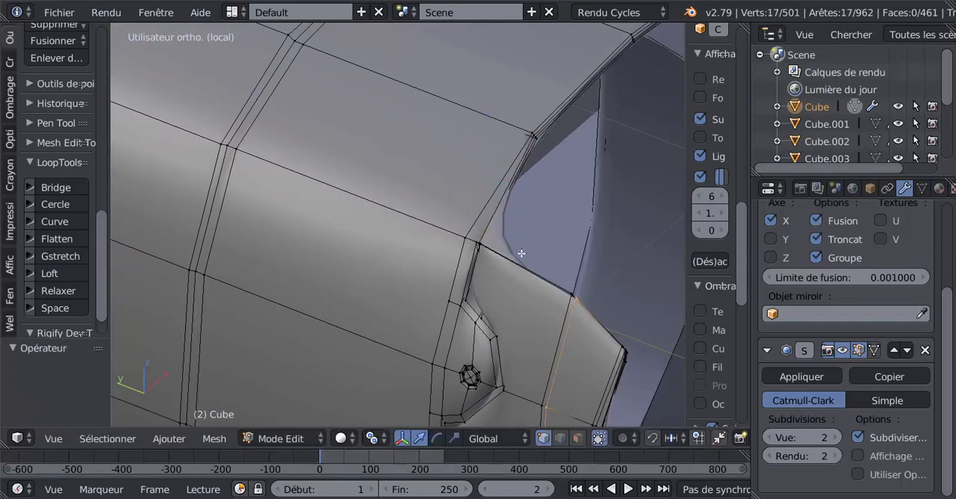
Examine the rim's inner wall and the lens opening from the front, comparing the smoothed object with its edit mesh.
middle_drag(538, 295, 401, 305)
middle_drag(487, 291, 564, 323)
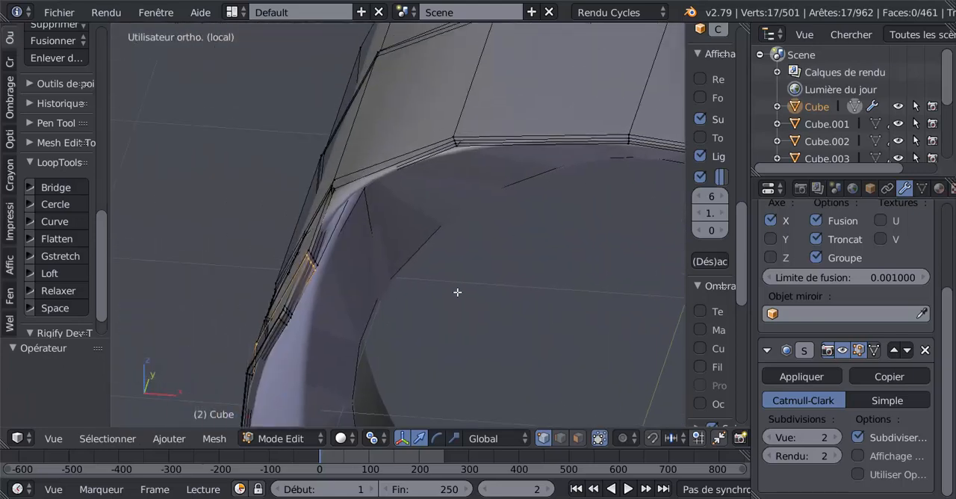
key(Tab)
middle_drag(420, 269, 529, 275)
scroll(394, 229, down, 4)
key(Tab)
key(Tab)
key(Tab)
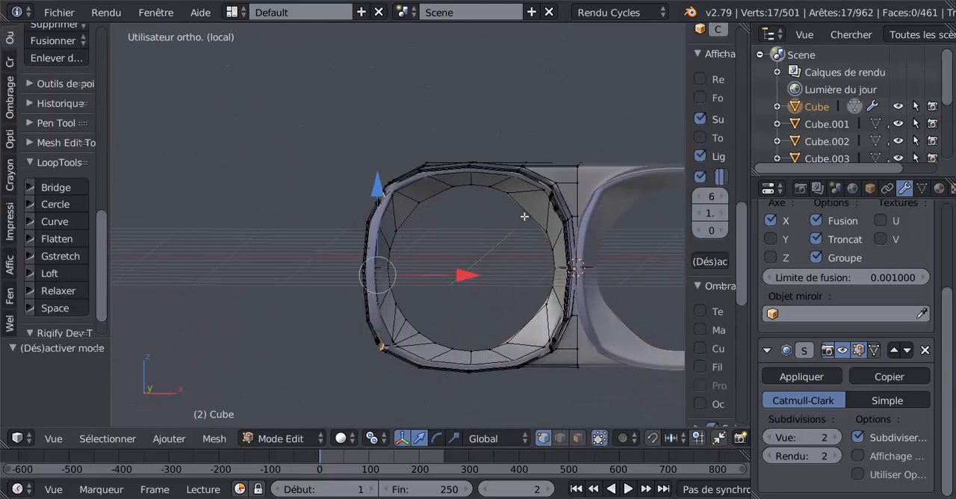
Select the lens opening's inner edge loop and reshape it into a circle with LoopTools from the front view.
scroll(444, 267, up, 2)
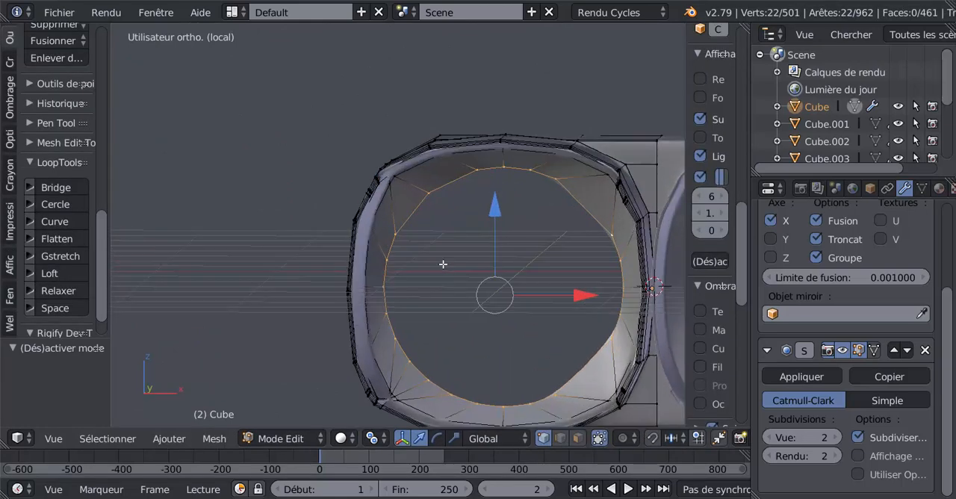
alt+right_click(395, 216)
mouse_move(399, 247)
middle_down()
mouse_move(442, 272)
mouse_move(426, 246)
mouse_move(399, 236)
middle_up()
scroll(443, 261, up, 4)
scroll(442, 261, up, 2)
scroll(399, 236, down, 3)
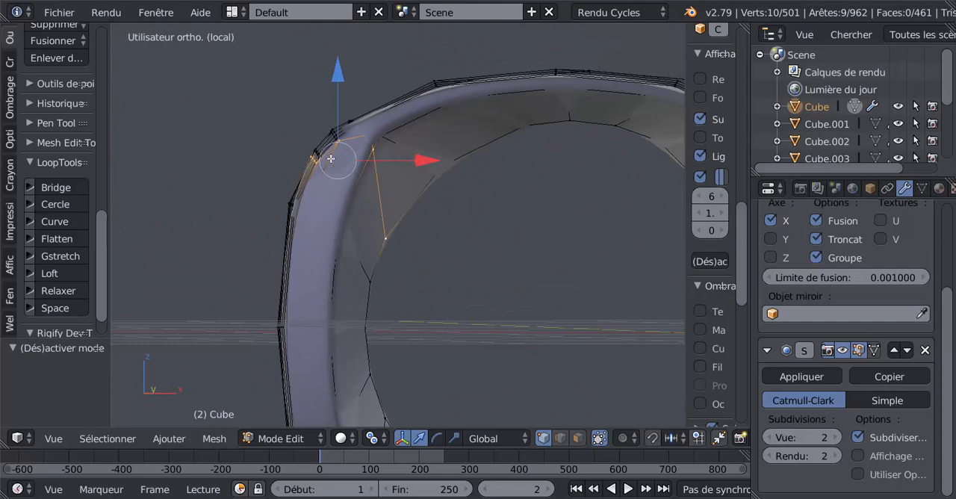
alt+right_click(462, 162)
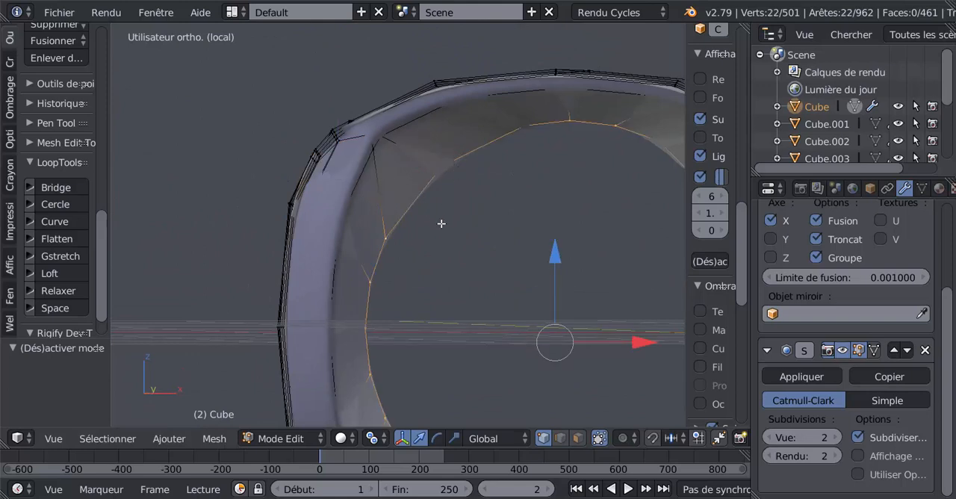
scroll(441, 222, down, 3)
key(KP_1)
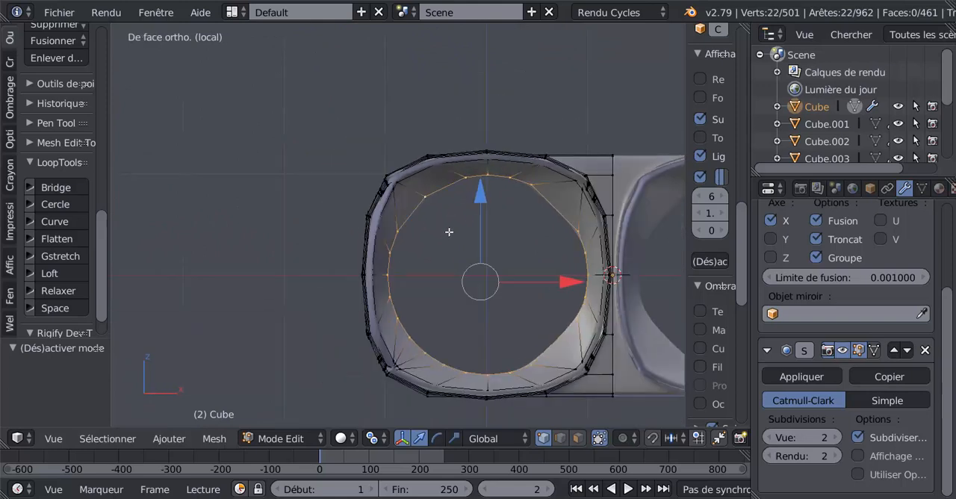
shift+middle_drag(524, 287, 420, 253)
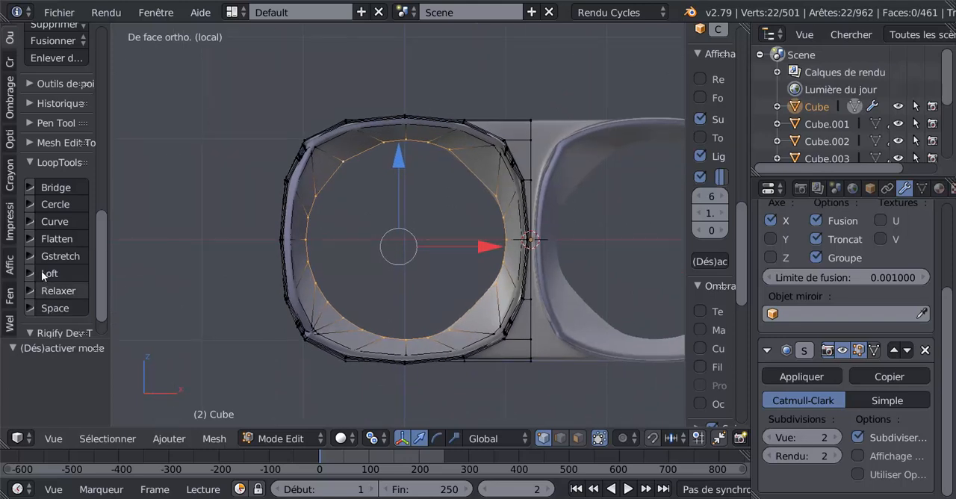
click(52, 204)
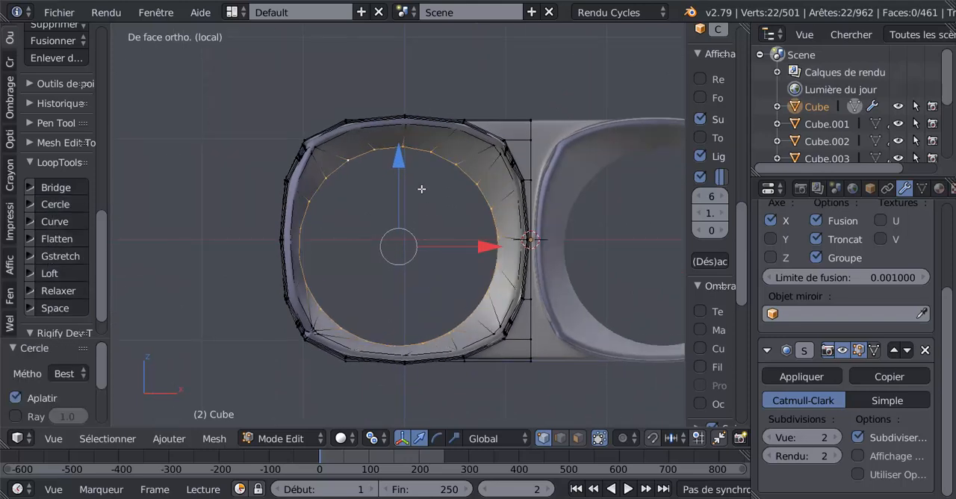
Centre the circular loop on the lens by moving it 0.059 on Z and 0.077 on X, plus a 0.005 Z nudge outside local view.
drag(404, 158, 405, 153)
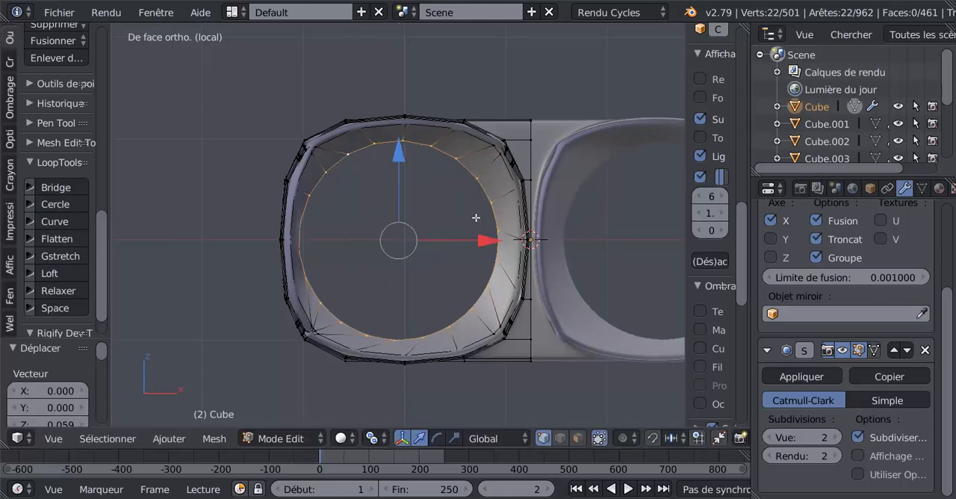
drag(478, 242, 490, 244)
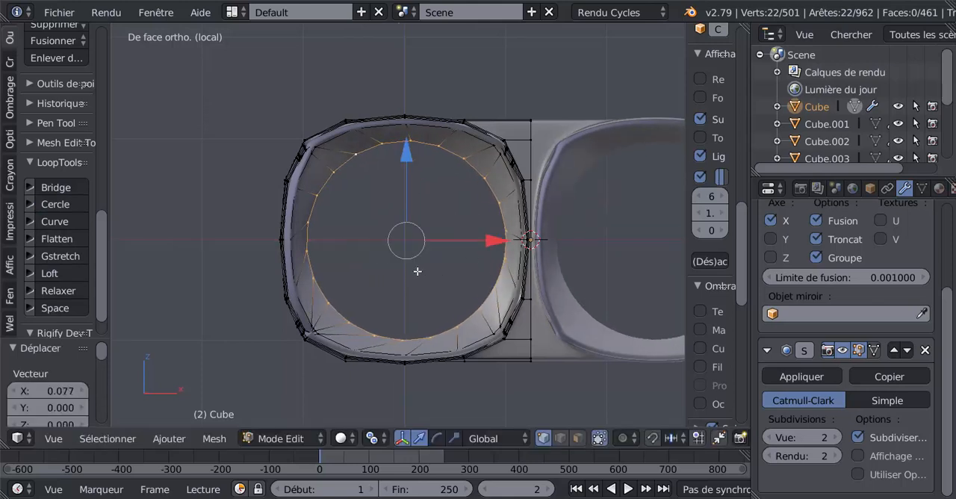
key(KP_Divide)
scroll(418, 271, up, 4)
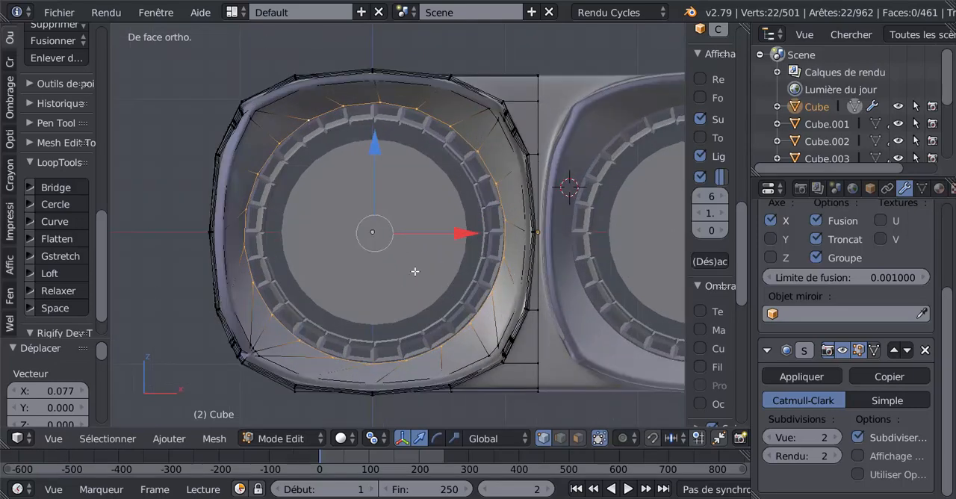
drag(372, 144, 378, 157)
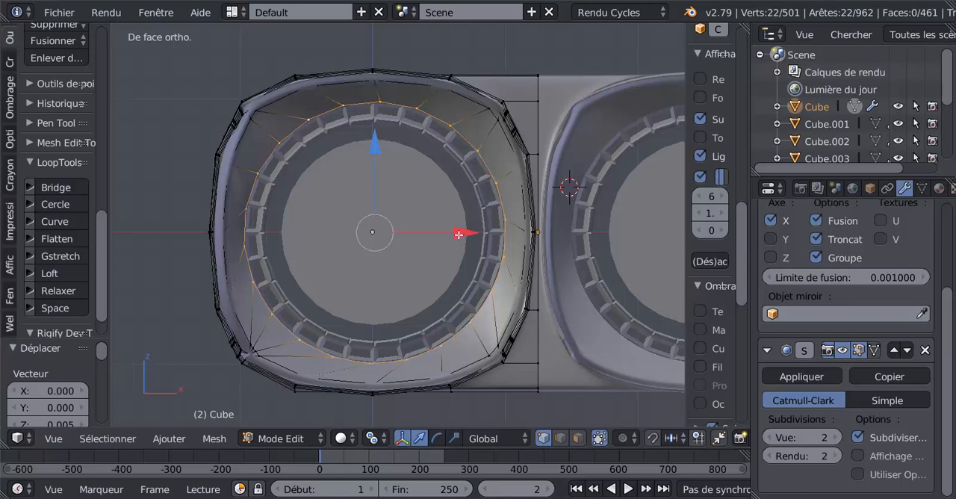
drag(458, 234, 457, 232)
Examine the smoothed headset front and the lens opening's upper outer corner around the notched lens ring.
scroll(448, 239, down, 3)
key(Tab)
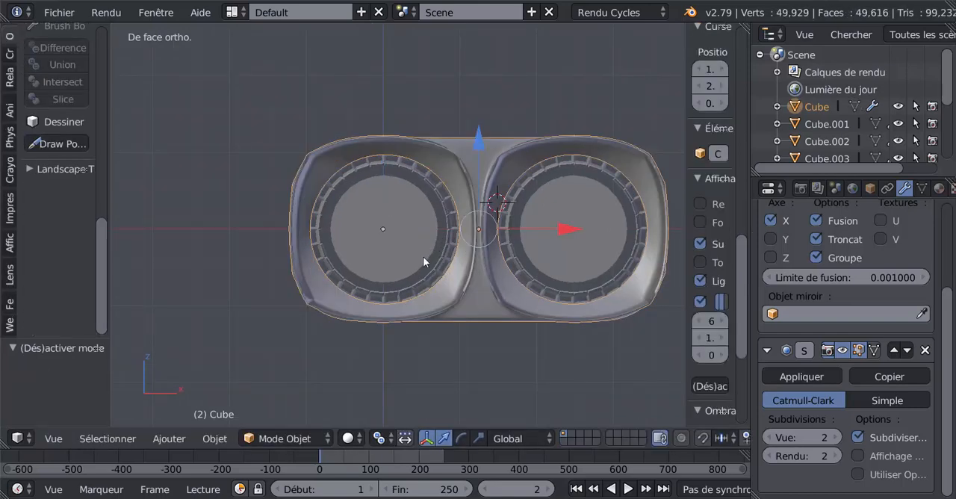
middle_drag(423, 256, 344, 232)
scroll(490, 285, up, 3)
scroll(465, 276, up, 5)
key(Tab)
shift+scroll(421, 252, up, 1)
scroll(422, 207, up, 2)
scroll(423, 206, down, 1)
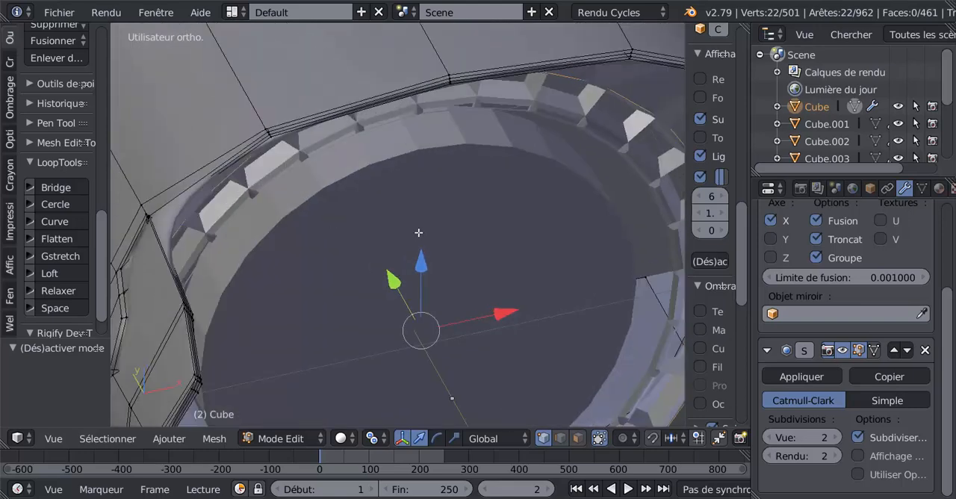
shift+middle_drag(418, 232, 472, 265)
scroll(362, 238, up, 1)
middle_drag(354, 232, 337, 220)
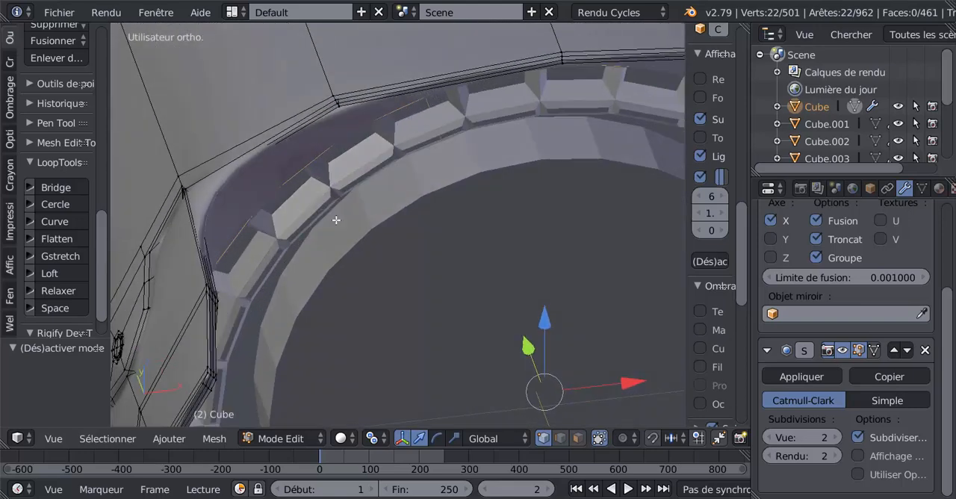
shift+middle_drag(424, 259, 460, 298)
key(Tab)
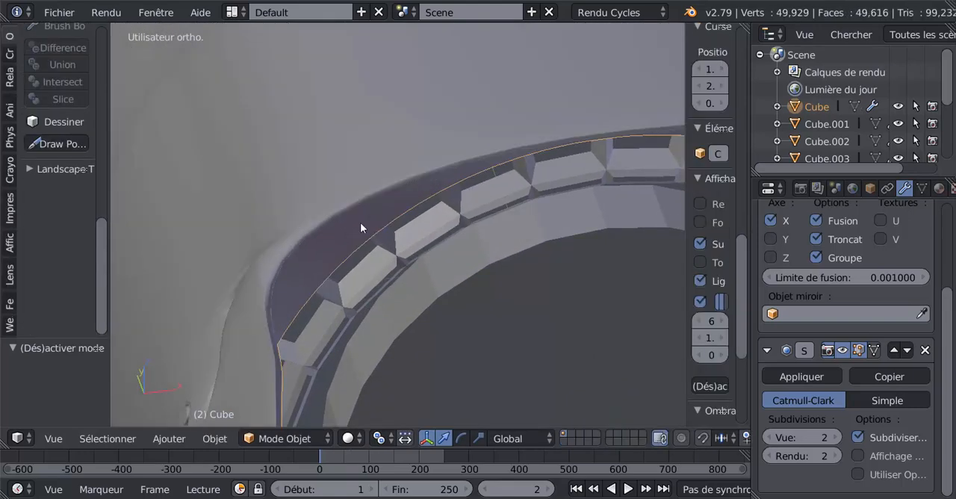
Return to Edit Mode at the opening's upper outer corner and set the Subsurf modifier's viewport subdivisions to 0.
key(Tab)
middle_drag(357, 222, 457, 358)
scroll(347, 177, up, 2)
middle_drag(377, 198, 384, 201)
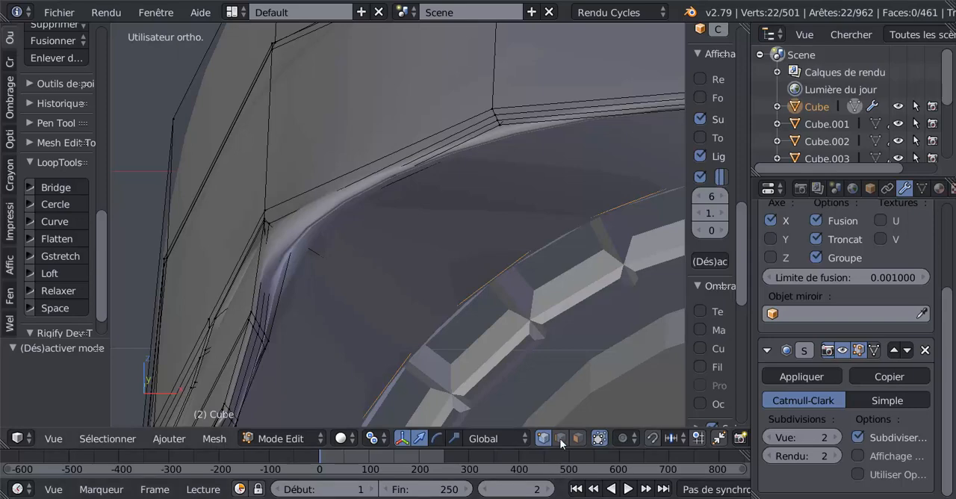
click(770, 441)
click(769, 441)
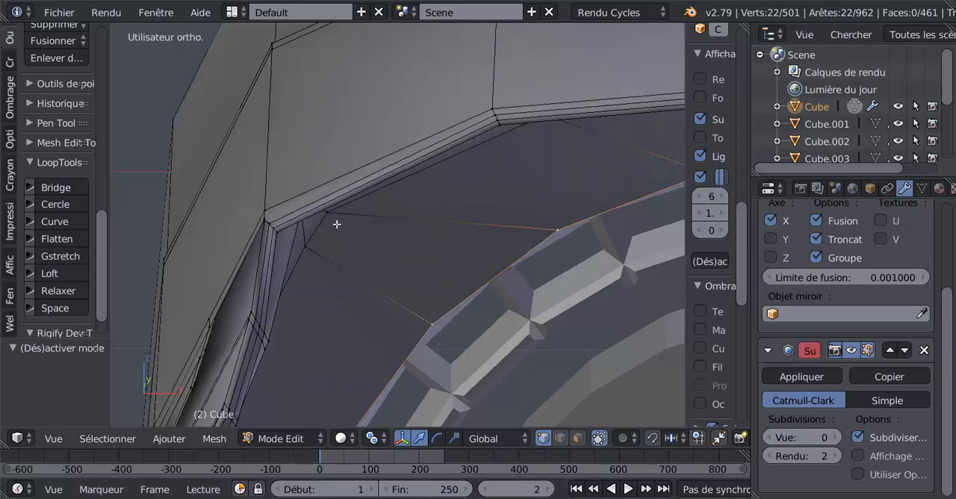
Examine the edge flow around the lens opening's upper outer corner in solid and wireframe shading from several angles.
scroll(329, 230, up, 3)
shift+middle_drag(317, 205, 369, 228)
scroll(368, 228, up, 7)
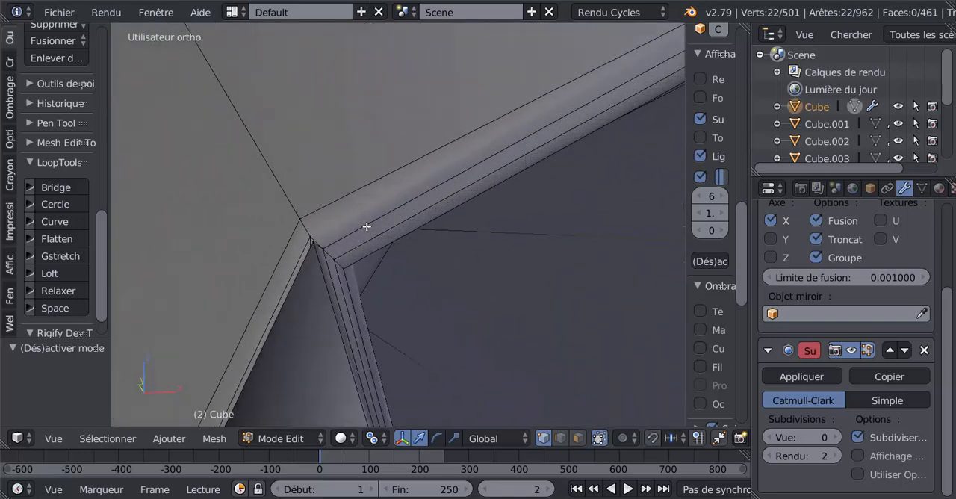
scroll(342, 238, down, 5)
middle_drag(431, 246, 495, 237)
scroll(538, 234, down, 4)
scroll(478, 234, up, 6)
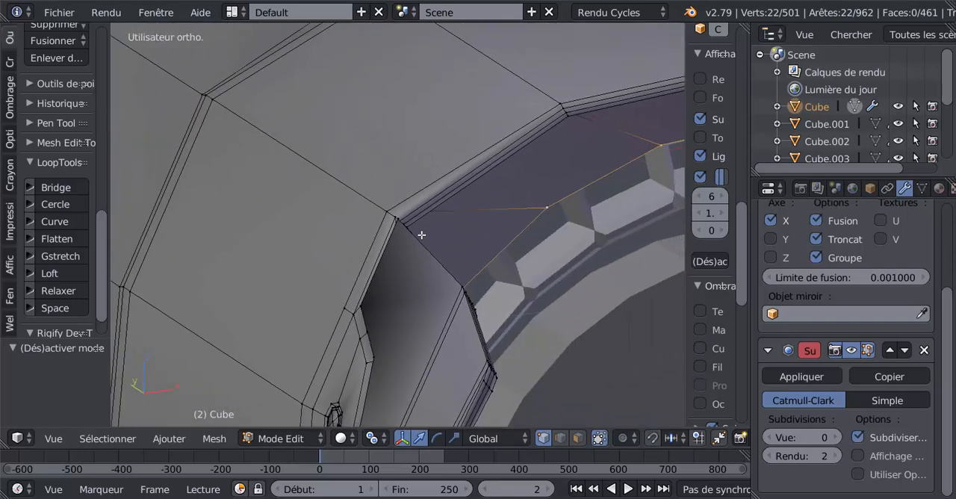
scroll(386, 211, up, 3)
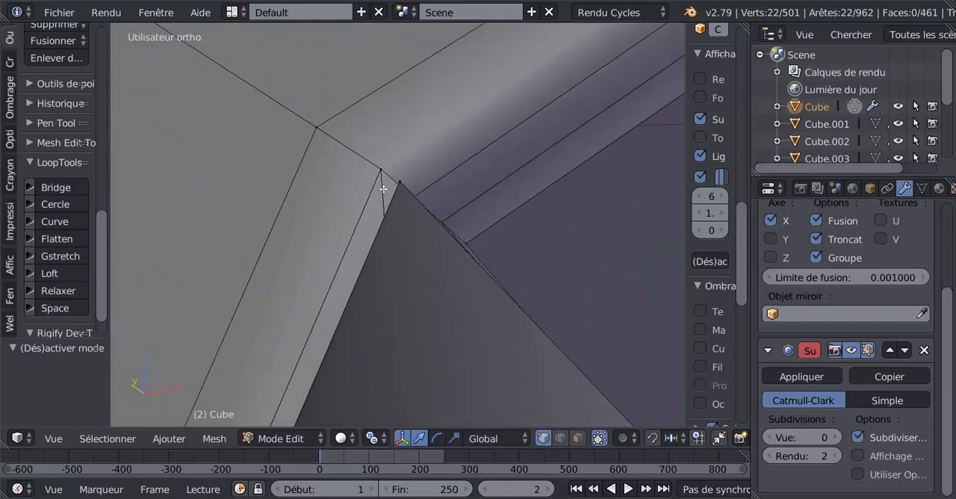
mouse_move(414, 233)
shift+middle_down()
mouse_move(406, 257)
mouse_move(558, 211)
mouse_move(581, 167)
shift+middle_up()
scroll(510, 220, up, 2)
key(z)
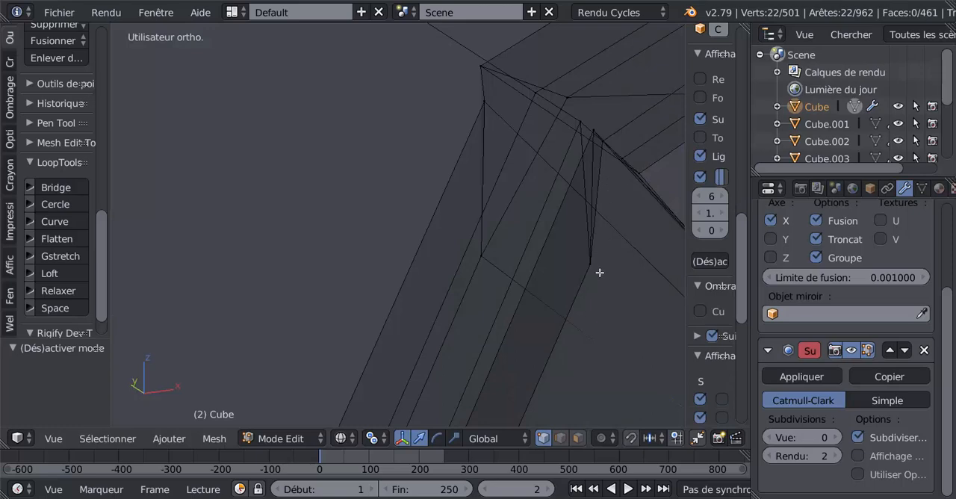
key(z)
key(z)
scroll(556, 302, down, 2)
scroll(467, 278, down, 3)
middle_drag(448, 335, 493, 254)
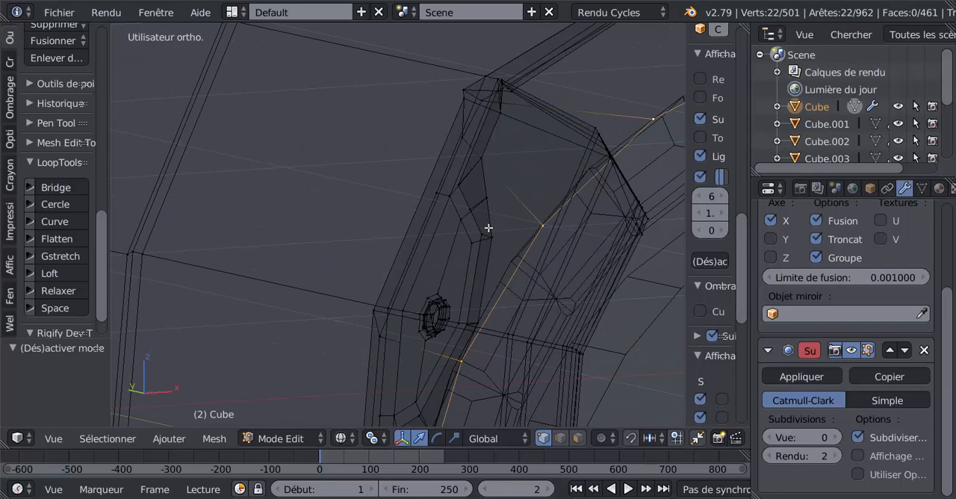
scroll(499, 254, up, 5)
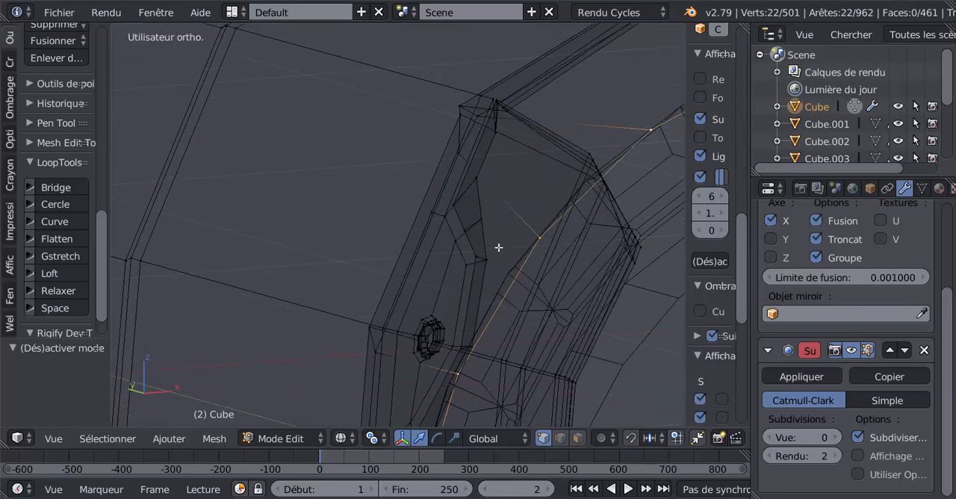
key(z)
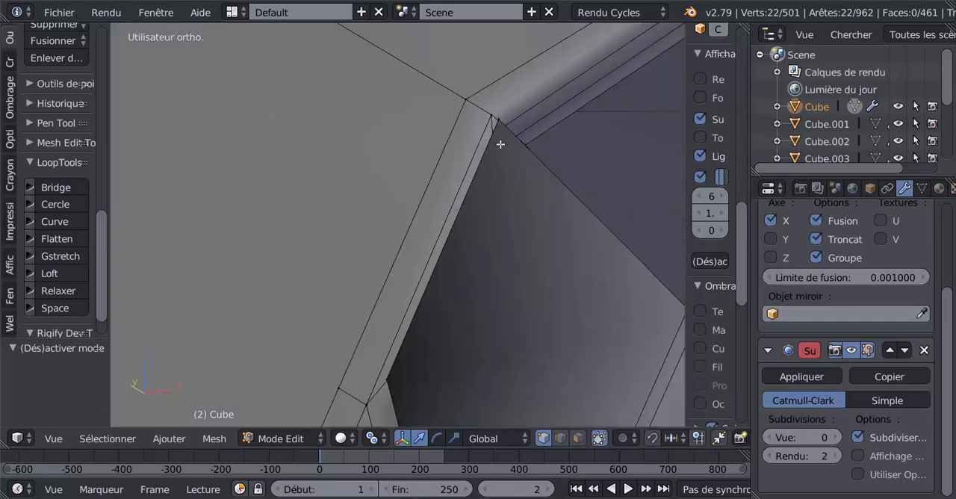
key(z)
middle_drag(458, 207, 452, 223)
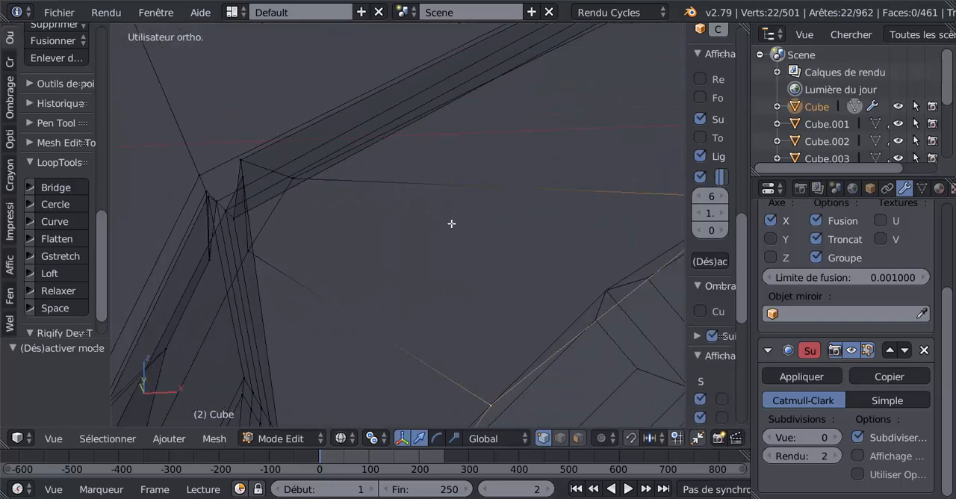
Knife a short cut across the opening's bevelled upper rim, just beside its outer corner.
scroll(451, 224, down, 2)
key(z)
scroll(377, 221, down, 3)
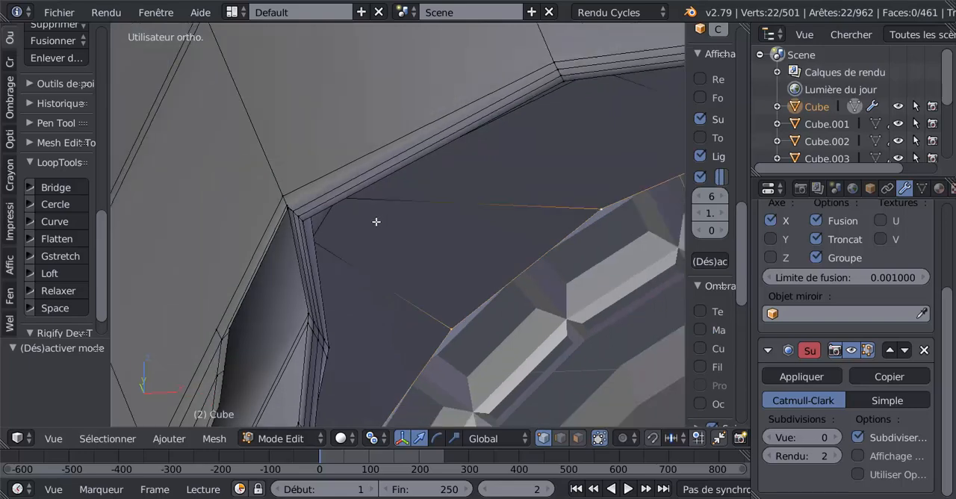
scroll(369, 203, up, 3)
mouse_move(417, 201)
middle_down()
mouse_move(415, 173)
mouse_move(429, 301)
mouse_move(407, 248)
middle_up()
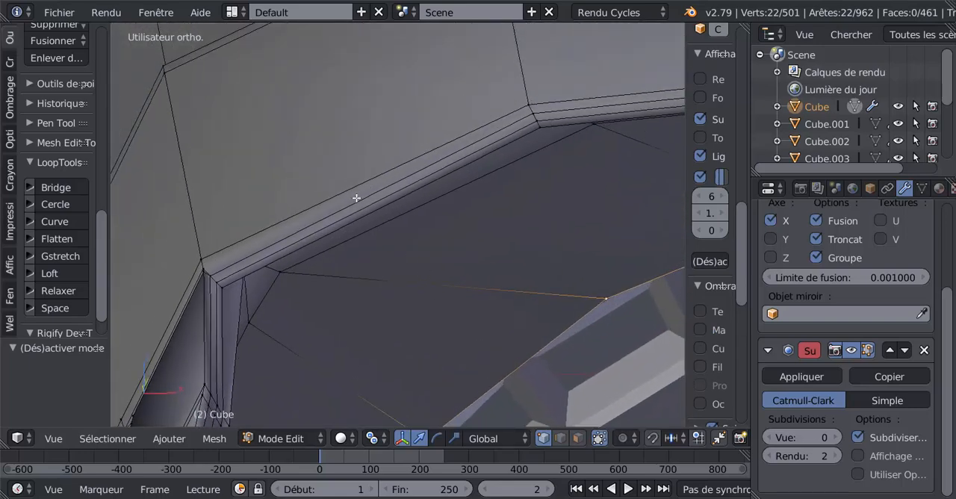
key(k)
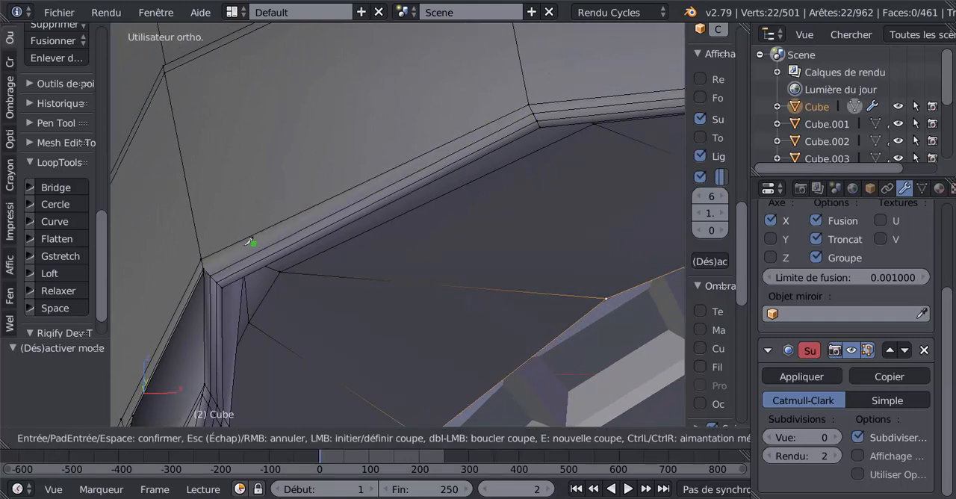
click(220, 247)
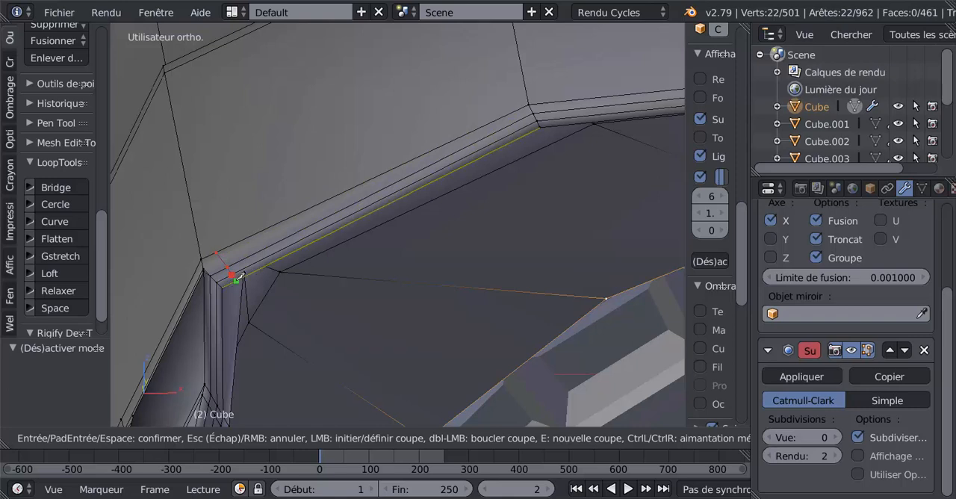
click(236, 277)
key(Return)
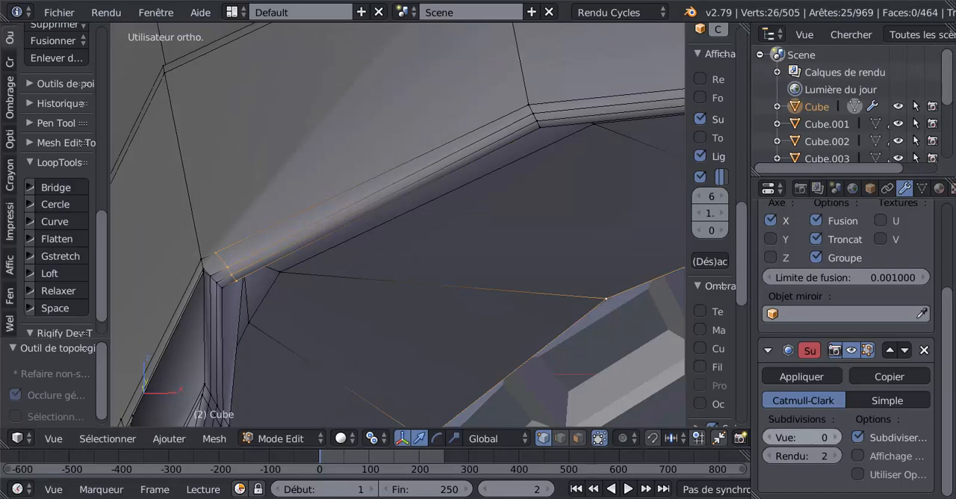
Set the Subsurf modifier's viewport subdivisions to 3 and inspect the smoothed corner near the new cut.
click(836, 437)
click(836, 437)
click(836, 437)
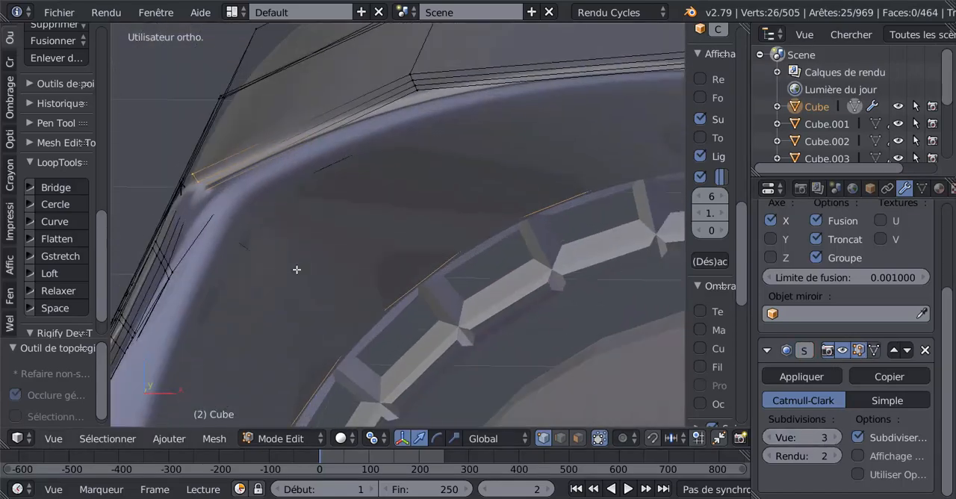
middle_drag(297, 270, 324, 272)
scroll(353, 273, up, 3)
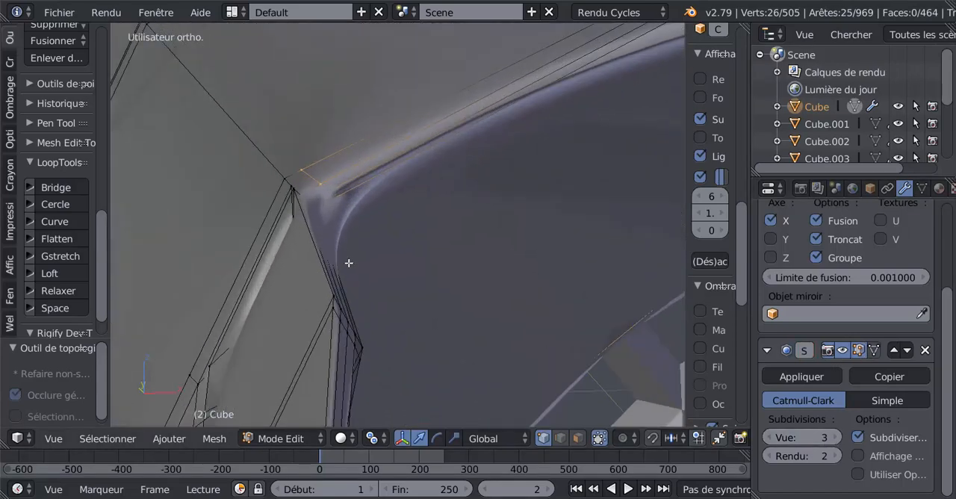
scroll(328, 227, down, 1)
Try to extend the rim cut with a knife cut from its outer vertex across the upper face to the far edge.
click(318, 175)
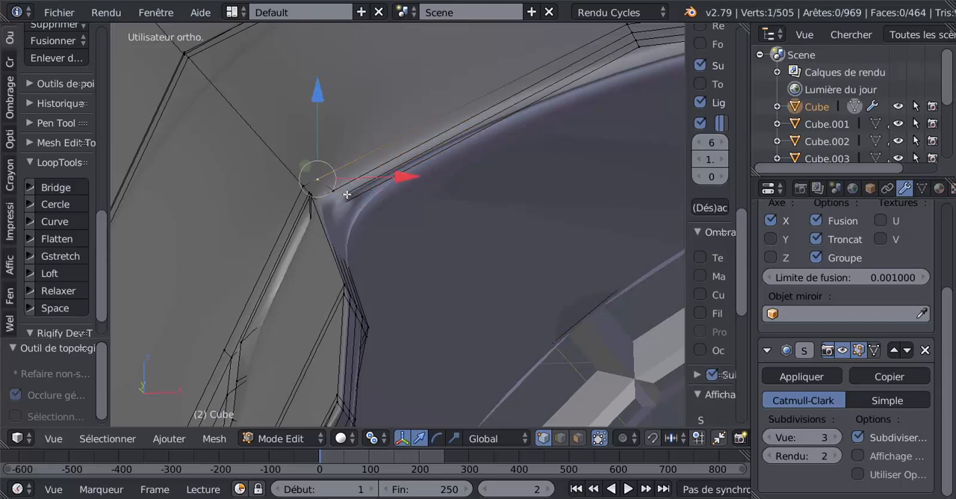
key(k)
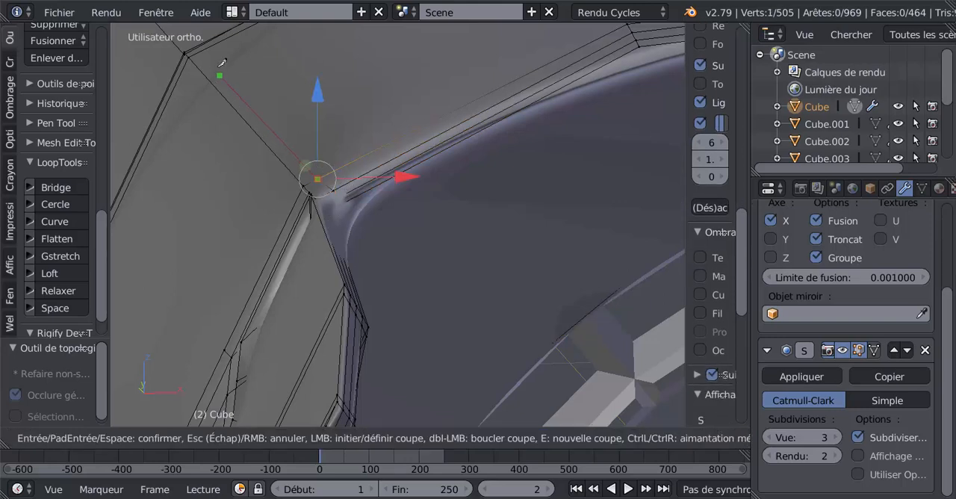
click(209, 47)
key(Return)
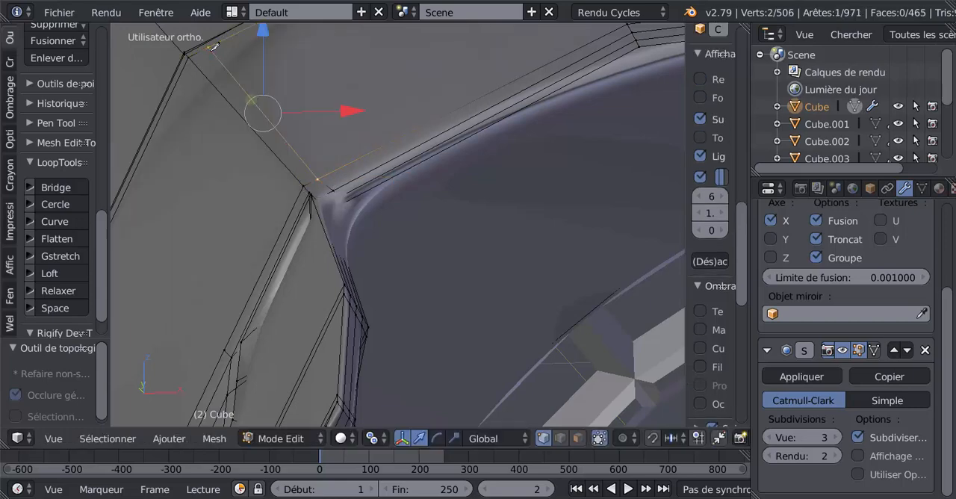
key(ctrl+z)
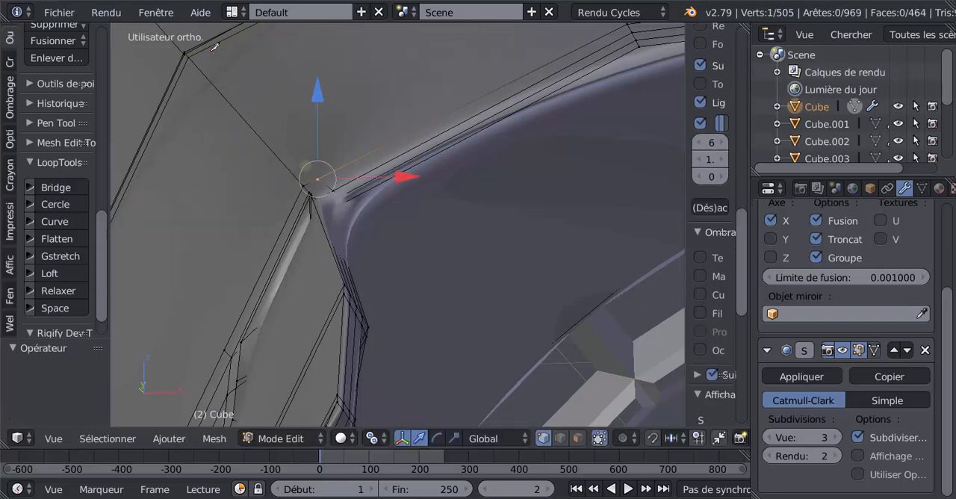
Set the Subsurf modifier's viewport subdivisions to 0 with the corner seen from the opening's side.
middle_drag(205, 237, 174, 235)
shift+middle_drag(235, 220, 518, 189)
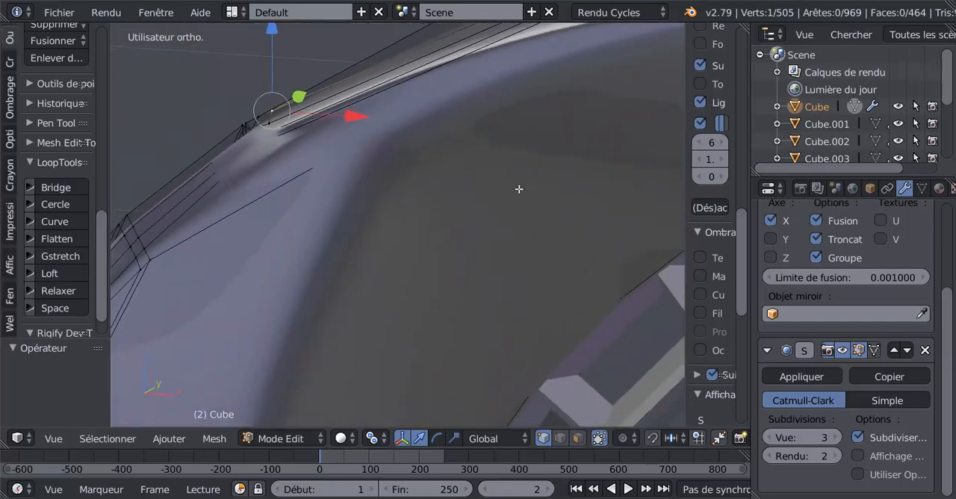
middle_drag(449, 220, 422, 224)
shift+middle_drag(270, 222, 618, 225)
middle_drag(527, 236, 511, 240)
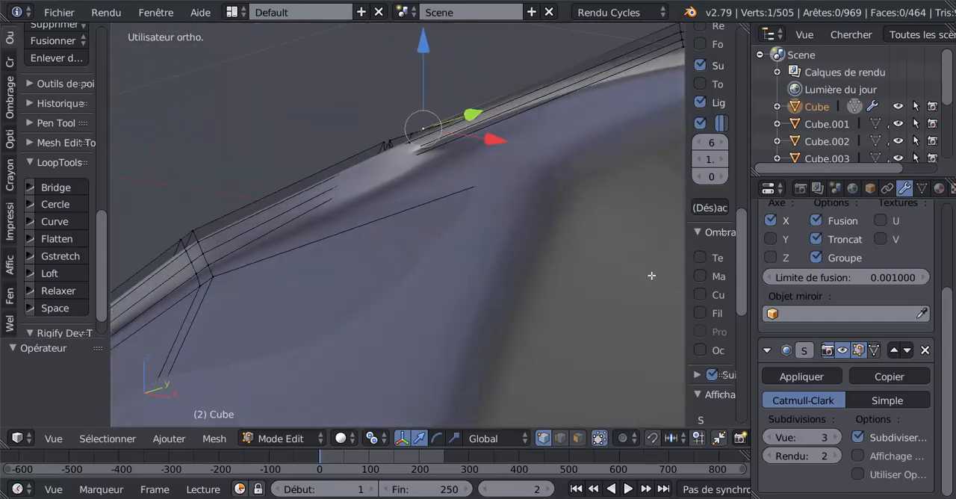
click(771, 438)
click(771, 437)
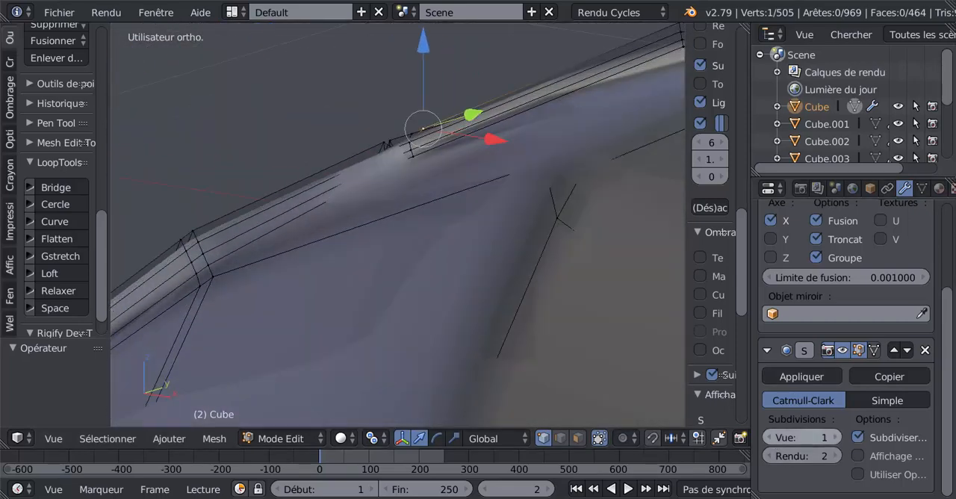
click(770, 437)
Knife a second short cut across the bevelled side rim, just below the opening's upper outer corner.
middle_drag(526, 226, 528, 237)
scroll(449, 272, up, 1)
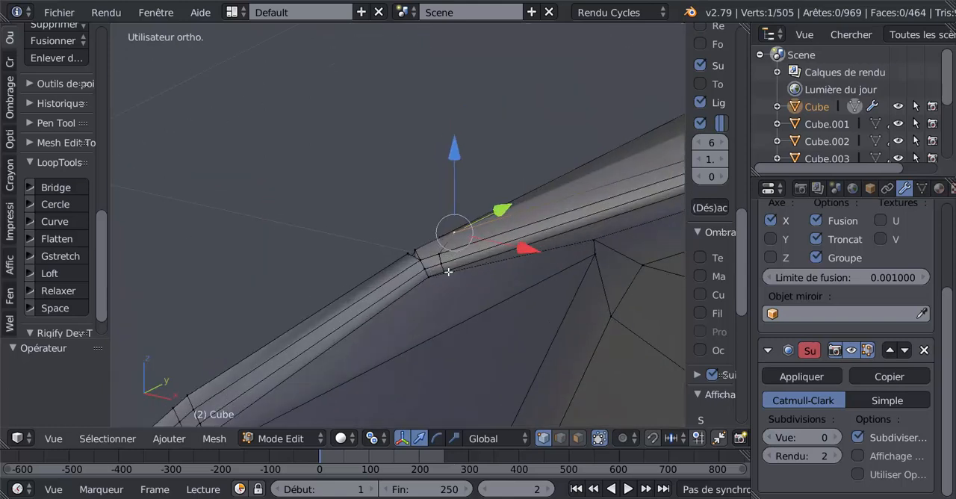
key(k)
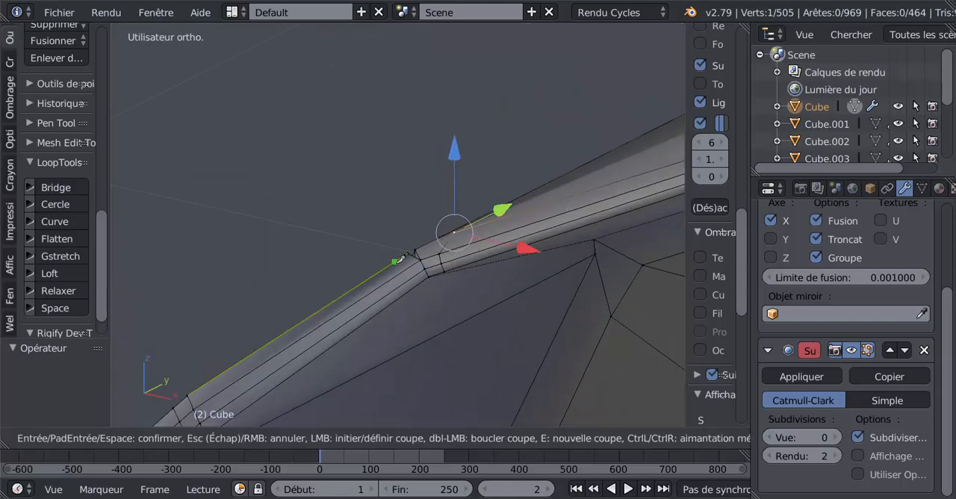
click(407, 263)
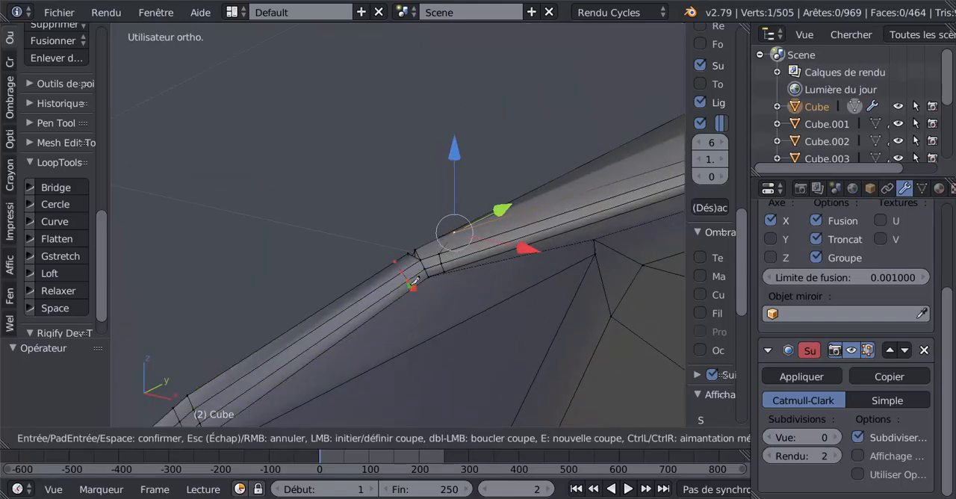
key(Return)
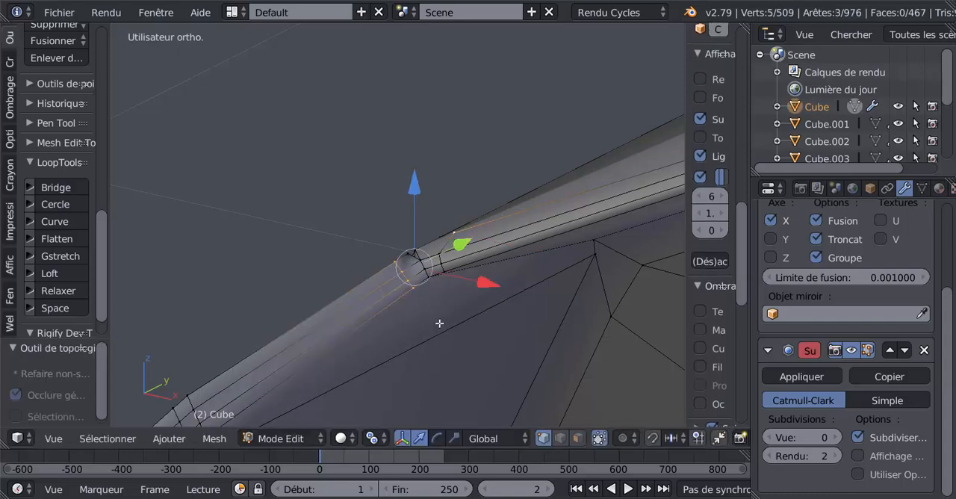
Set the Subsurf viewport subdivisions to 3 and inspect both lens openings and the outer corner in Object Mode.
click(835, 437)
click(835, 437)
click(834, 437)
scroll(489, 331, down, 4)
key(Tab)
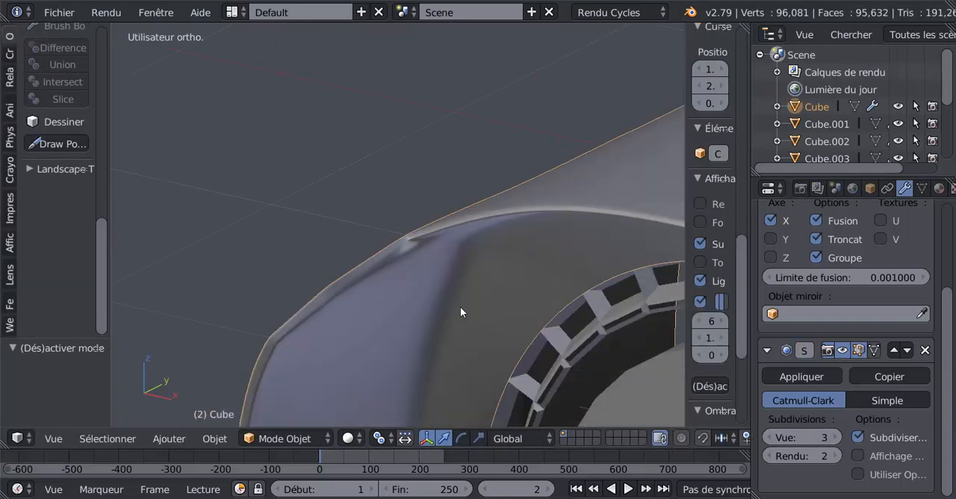
scroll(460, 306, up, 6)
middle_drag(597, 324, 348, 384)
scroll(470, 287, down, 3)
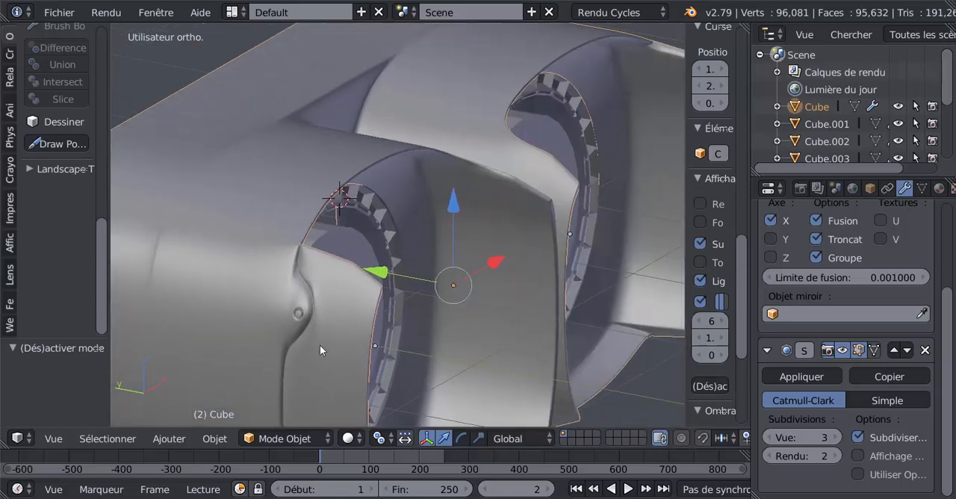
scroll(319, 346, up, 3)
shift+middle_drag(276, 321, 501, 294)
scroll(501, 294, up, 5)
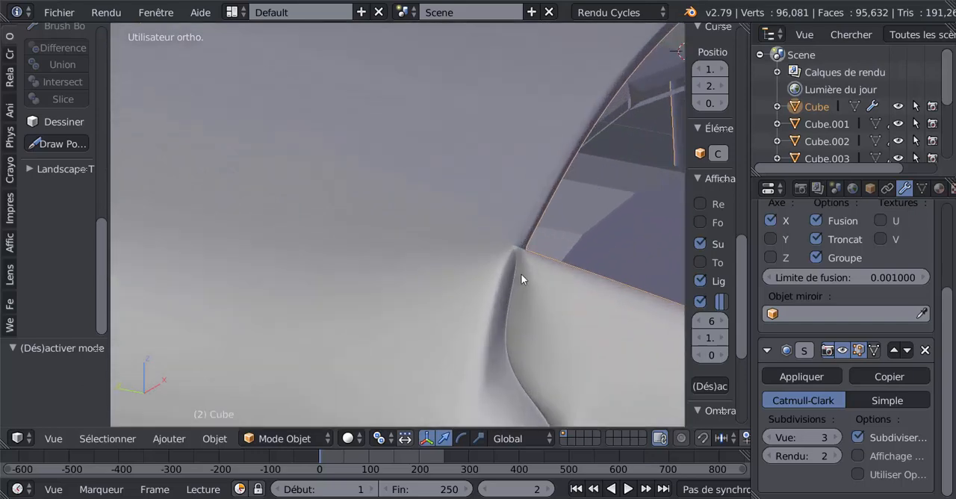
Try lowering the vertex at the opening's upper outer corner along Z and undo the move.
key(Tab)
shift+middle_drag(522, 277, 438, 278)
right_click(477, 283)
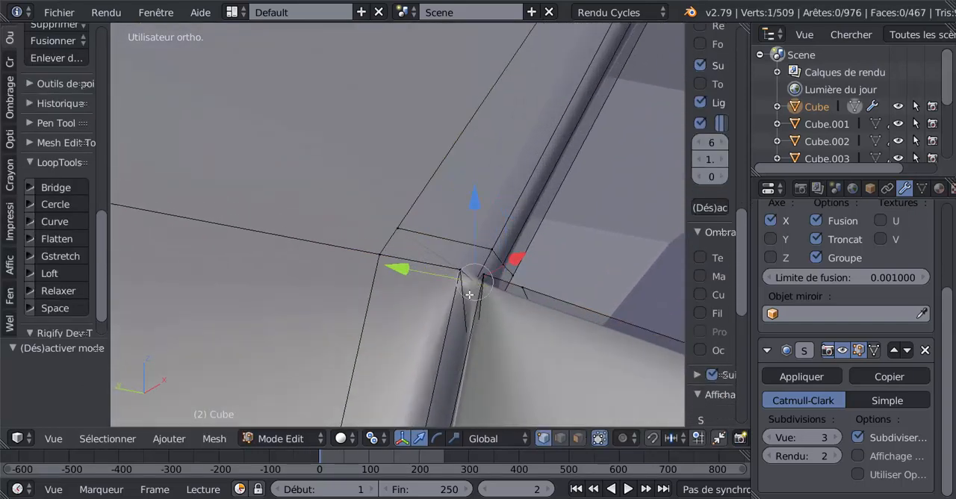
drag(479, 215, 505, 286)
key(Tab)
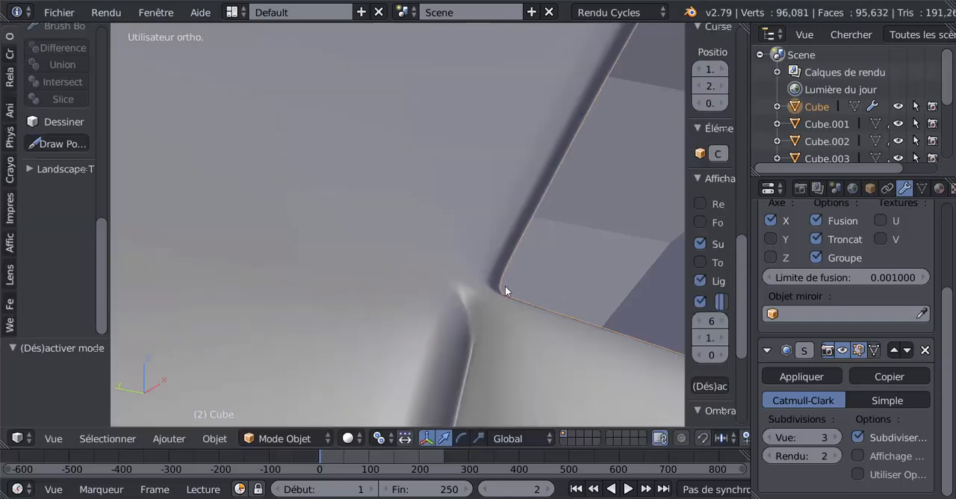
middle_drag(510, 292, 433, 293)
key(Tab)
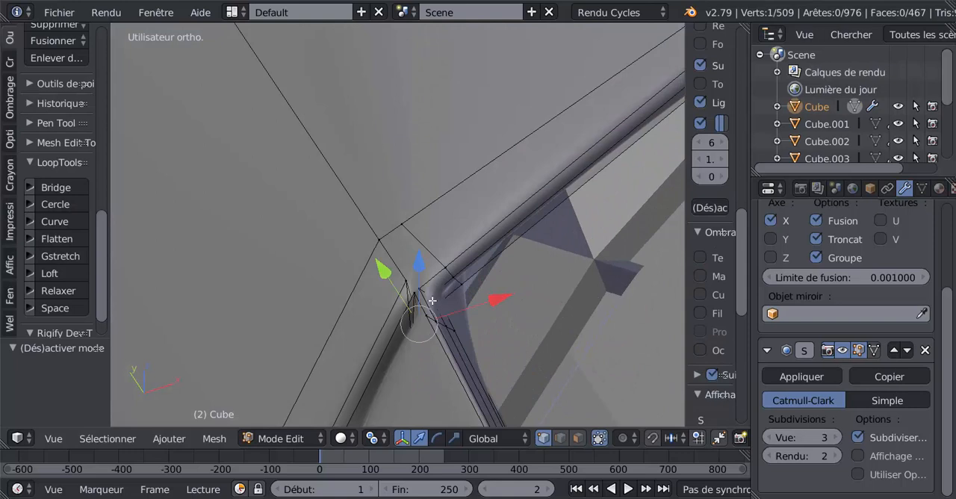
key(ctrl+z)
key(ctrl+z)
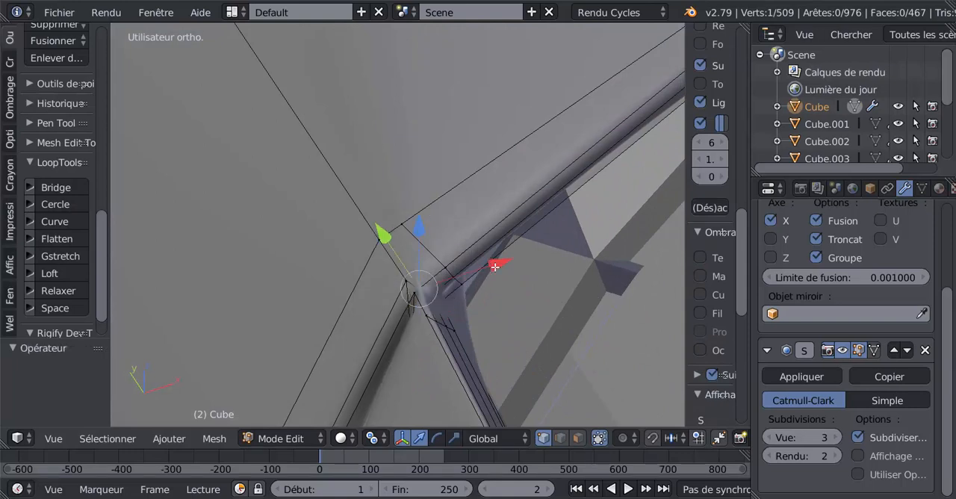
Lower the corner vertex along Z, nudge it along X, and check the smoothed corner in solid and wireframe shading.
drag(495, 267, 497, 307)
drag(417, 240, 427, 273)
mouse_move(495, 303)
mouse_down()
mouse_move(530, 293)
mouse_move(482, 311)
mouse_move(506, 301)
mouse_up()
key(Tab)
key(z)
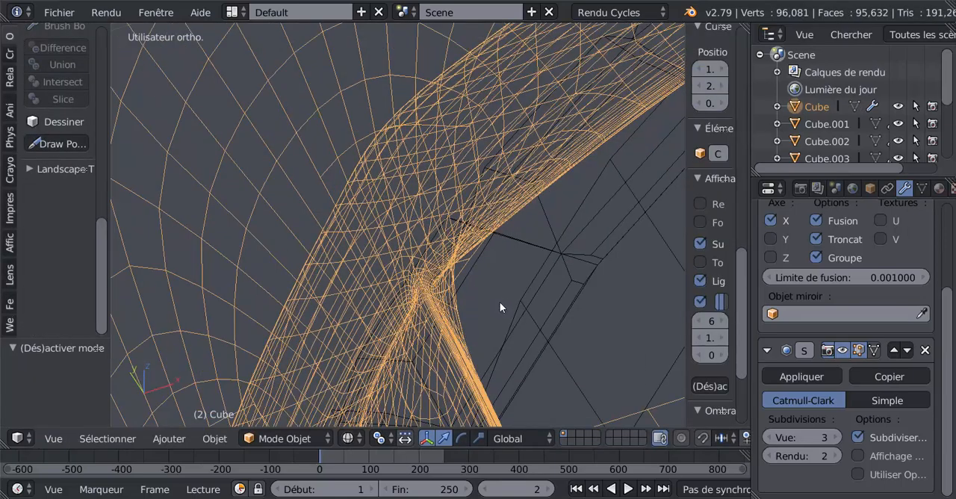
key(z)
key(Tab)
middle_drag(493, 306, 553, 290)
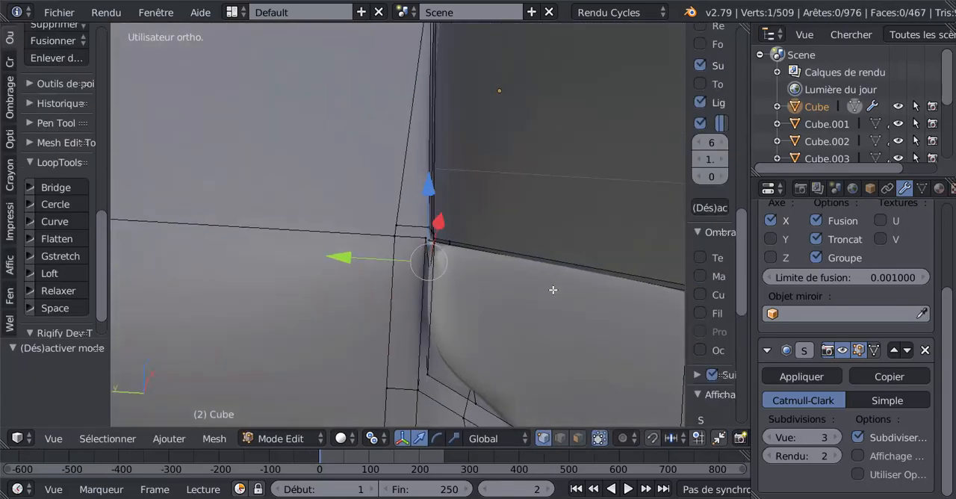
Inspect the smoothed outer corner, the side rim and the front of the headset body in Object and Edit Mode.
key(z)
key(z)
key(Tab)
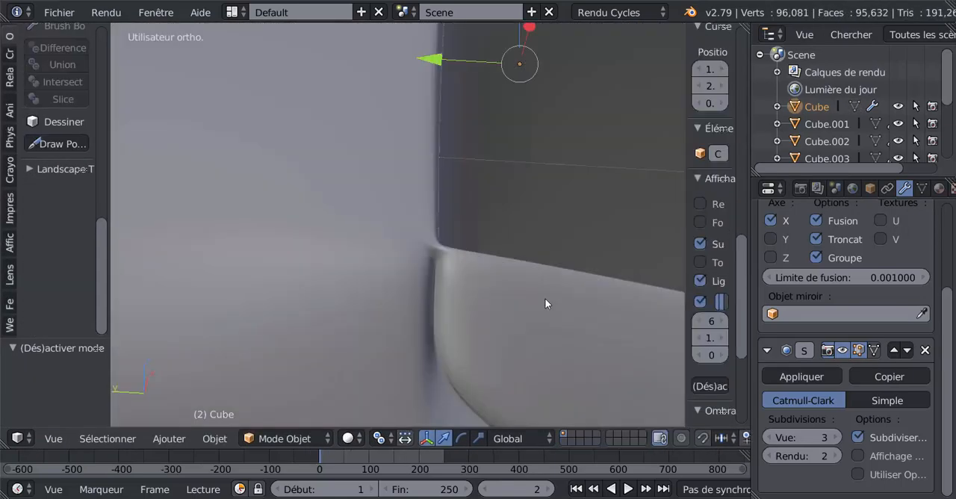
scroll(545, 298, down, 4)
mouse_move(497, 303)
middle_down()
mouse_move(443, 289)
mouse_move(455, 252)
mouse_move(489, 209)
mouse_move(356, 342)
mouse_move(286, 282)
mouse_move(279, 221)
mouse_move(296, 197)
mouse_move(363, 196)
mouse_move(467, 265)
mouse_move(431, 328)
mouse_move(396, 316)
mouse_move(461, 310)
mouse_move(472, 178)
mouse_move(401, 247)
mouse_move(392, 290)
middle_up()
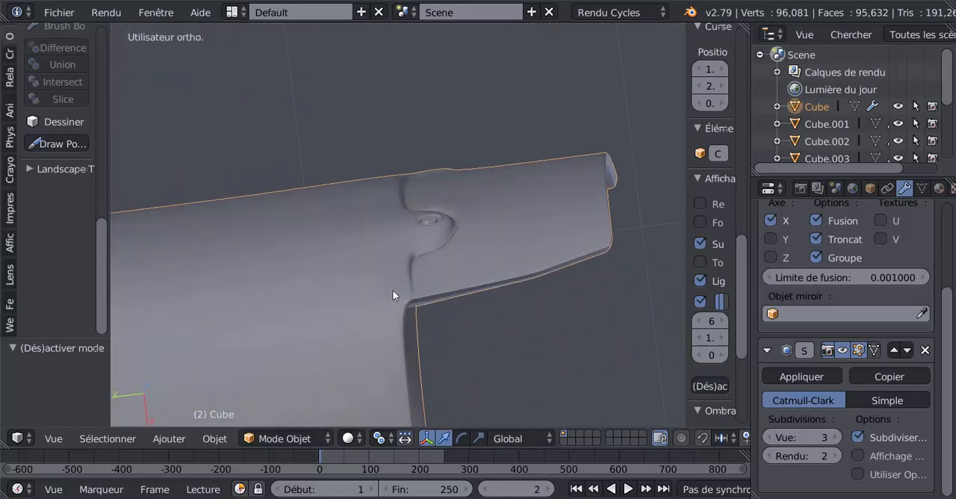
key(Tab)
scroll(429, 293, down, 6)
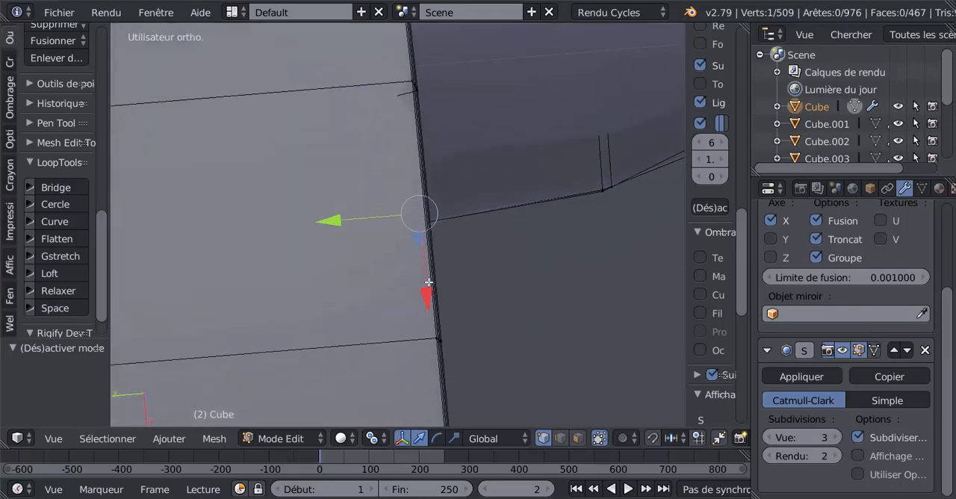
middle_drag(443, 253, 637, 267)
key(Tab)
key(Tab)
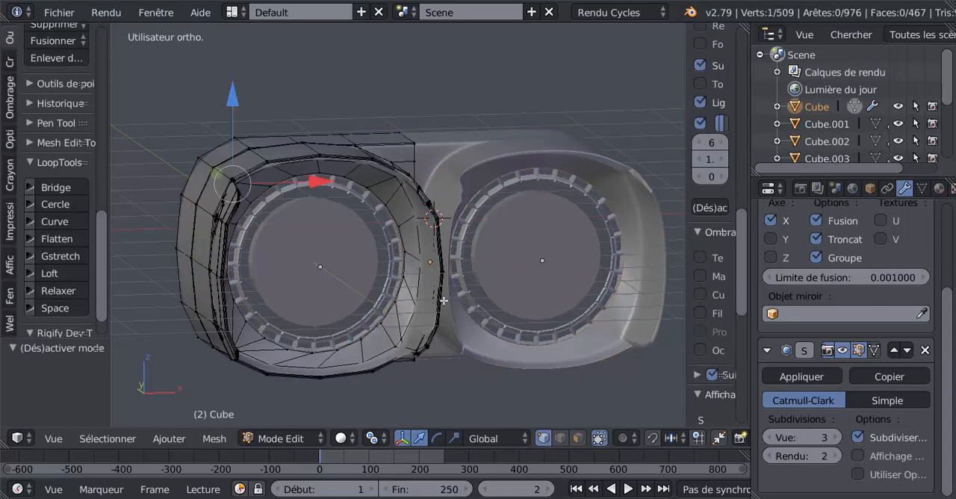
Add a loop cut around the inner wall of the lens opening and check the smoothed result in Object Mode.
scroll(494, 310, up, 3)
key(ctrl+r)
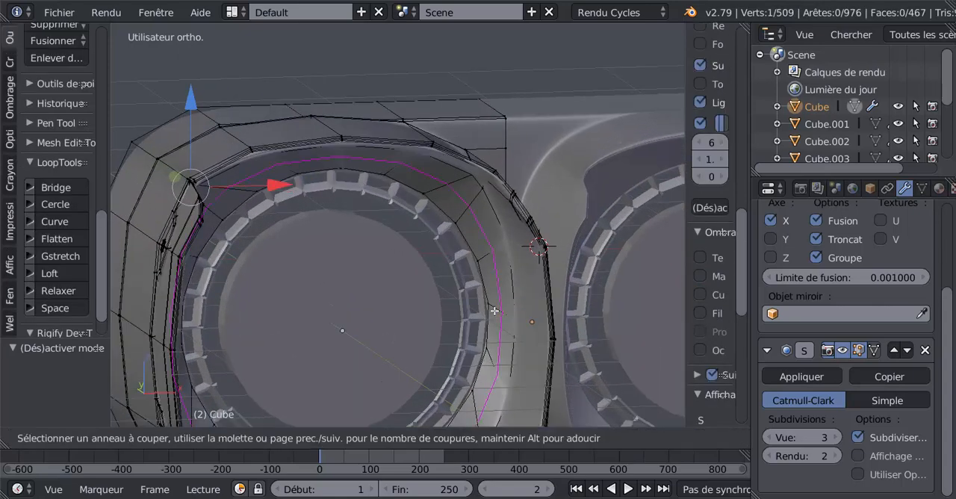
click(495, 312)
click(509, 316)
key(Tab)
scroll(510, 318, down, 3)
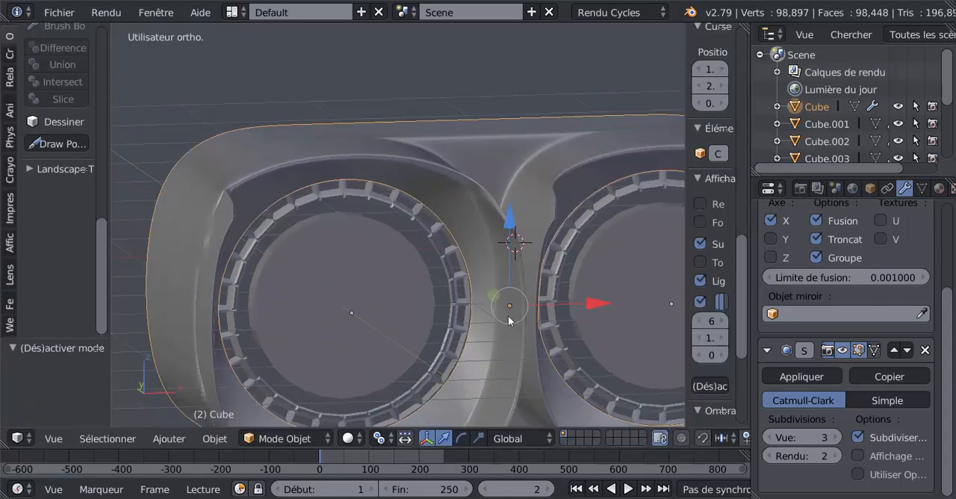
middle_drag(510, 318, 556, 322)
scroll(477, 314, down, 4)
scroll(358, 251, up, 5)
Try a knife cut from the upper side notch's rim to the nearby vertical edge loop, above the notch's tip.
key(Tab)
shift+middle_drag(292, 291, 410, 271)
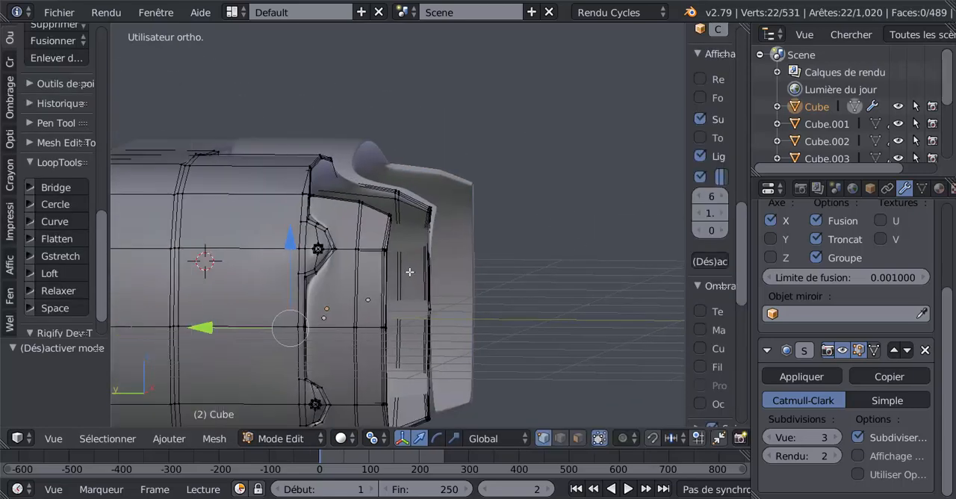
scroll(410, 271, up, 5)
shift+middle_drag(337, 273, 440, 260)
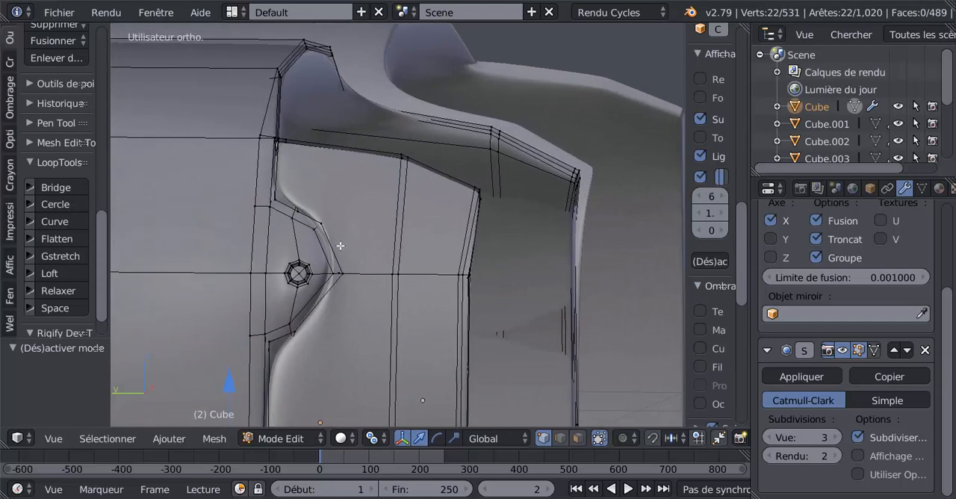
key(k)
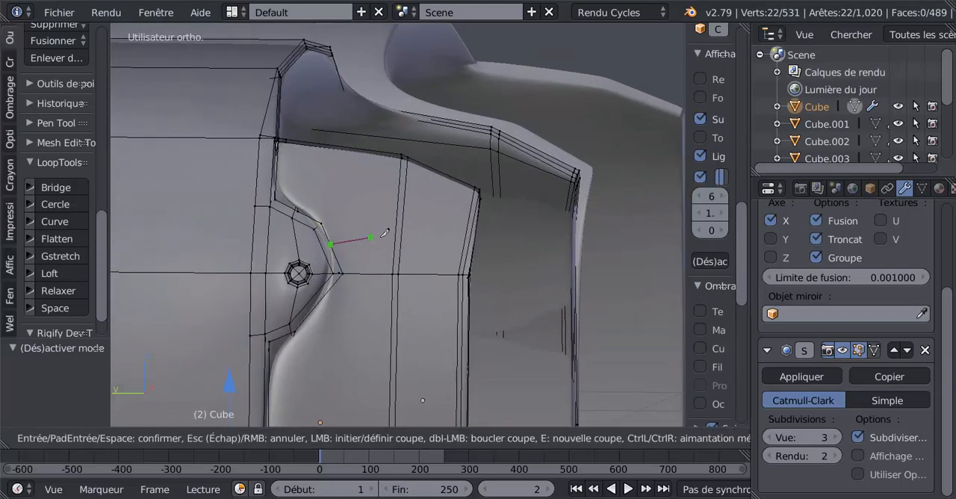
click(398, 221)
key(Return)
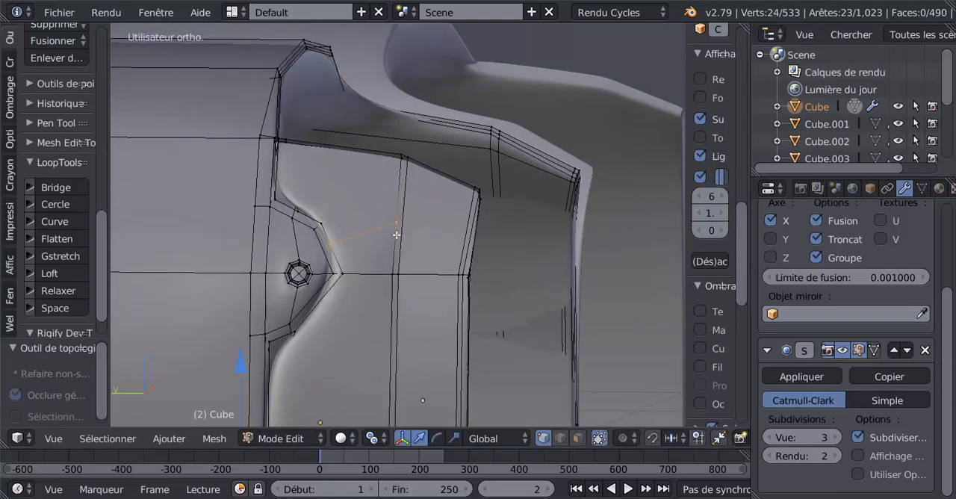
Try a second knife cut from the upper notch's rim to the vertical edge loop, below the notch's tip.
key(k)
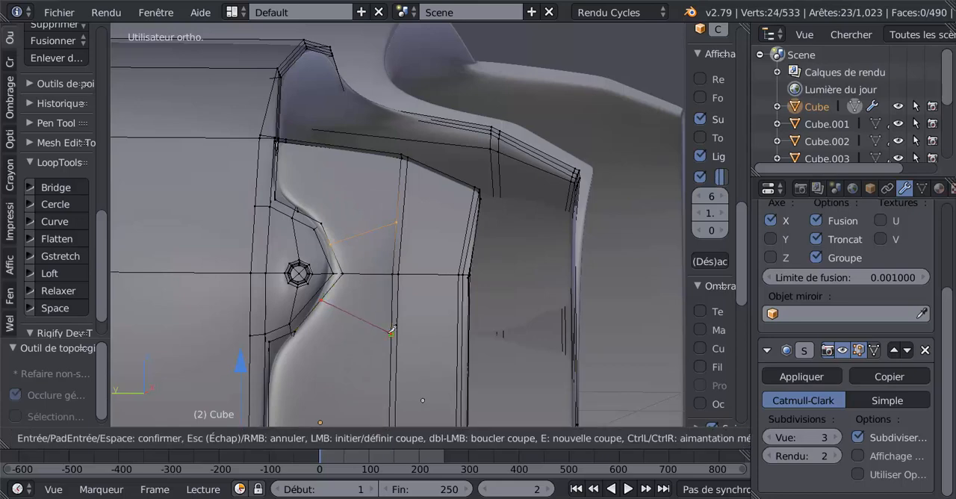
click(388, 333)
key(Return)
scroll(388, 333, down, 4)
key(Tab)
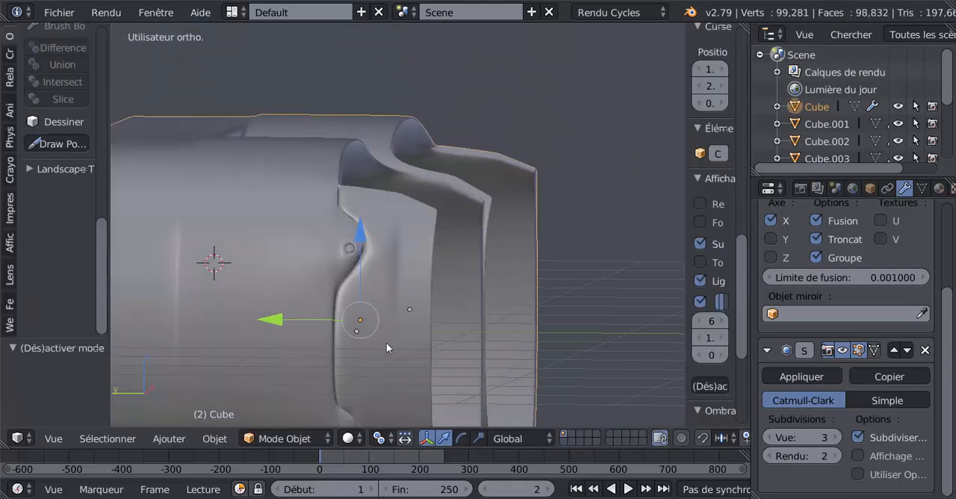
Try a knife cut from the lower side notch's rim to the vertical edge loop, above the notch's tip.
middle_drag(386, 342, 382, 253)
scroll(382, 257, up, 3)
key(Tab)
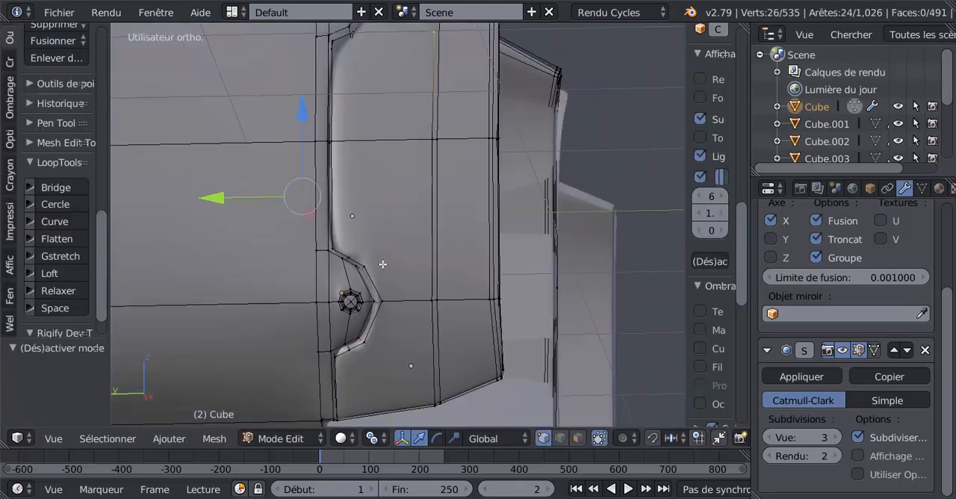
scroll(378, 276, up, 2)
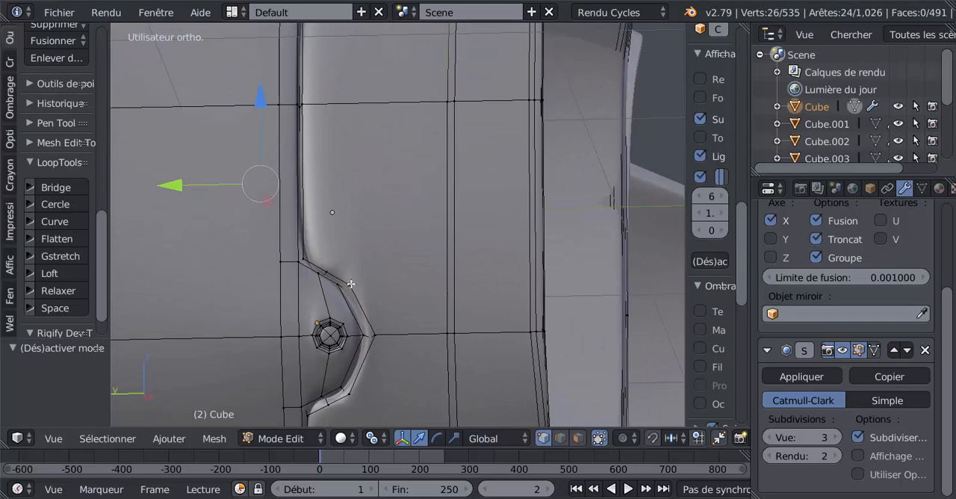
key(k)
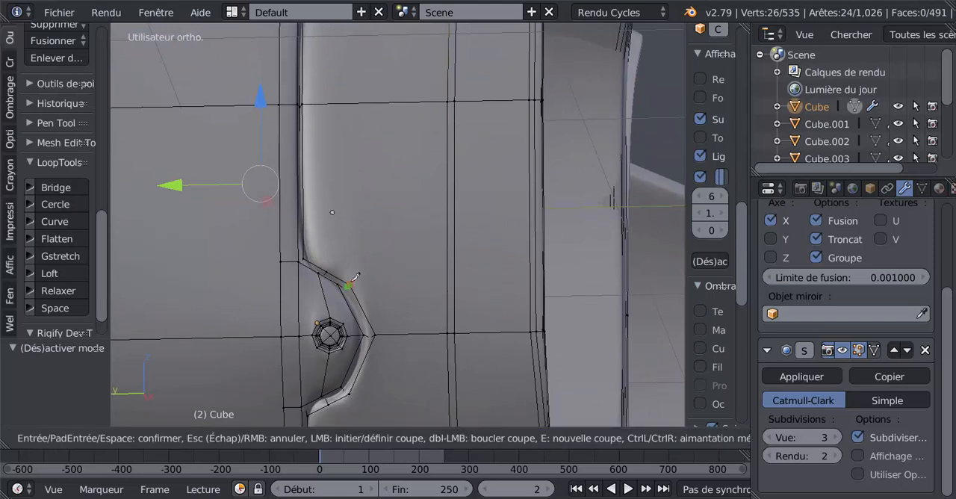
key(Escape)
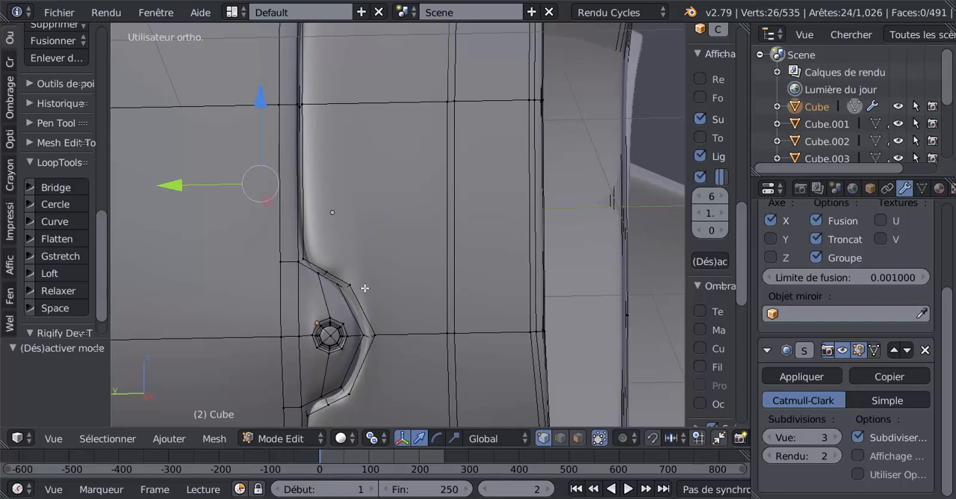
key(k)
click(351, 283)
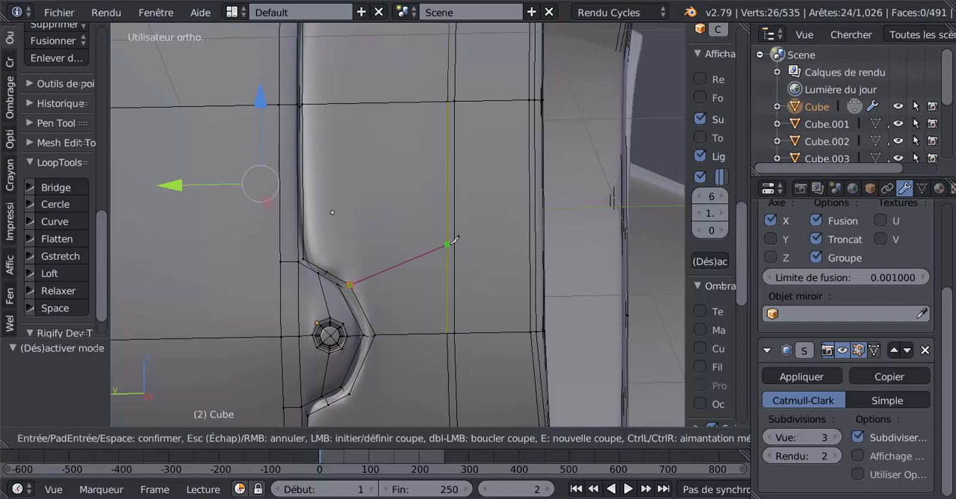
click(447, 244)
key(Return)
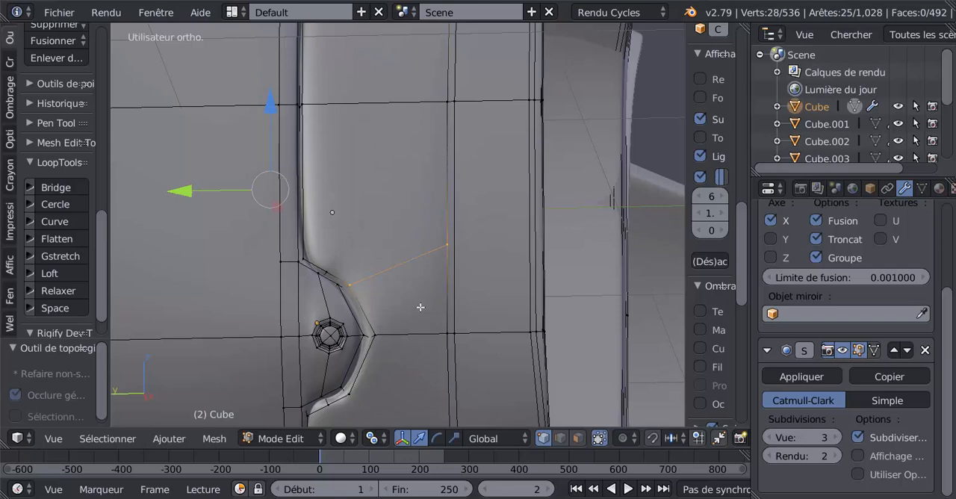
Try a knife cut below the lower notch's tip to the vertical edge loop and view the smoothed side in Object Mode.
shift+middle_drag(421, 305, 428, 208)
key(k)
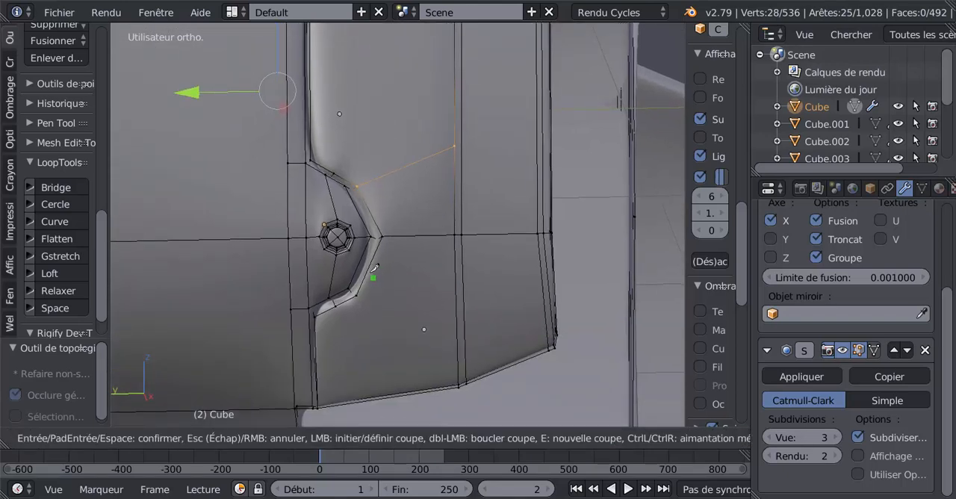
click(455, 287)
key(Return)
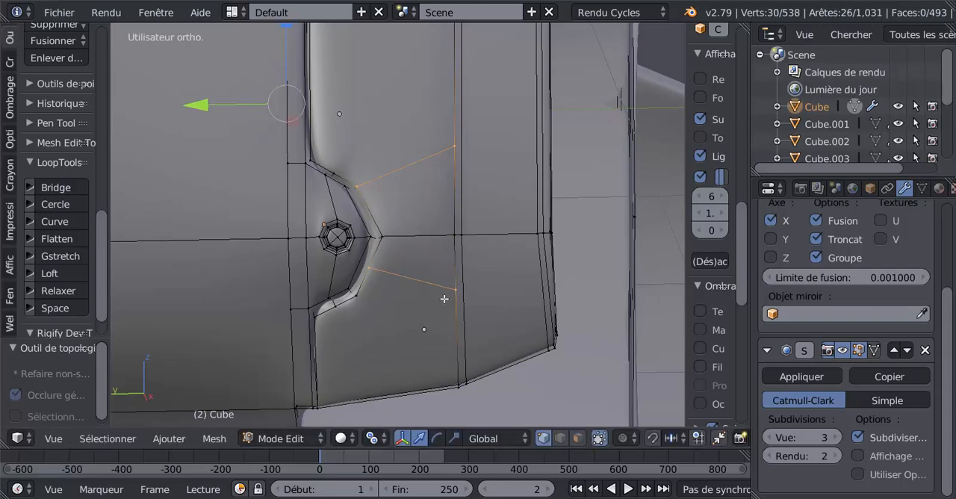
key(Tab)
scroll(444, 298, down, 8)
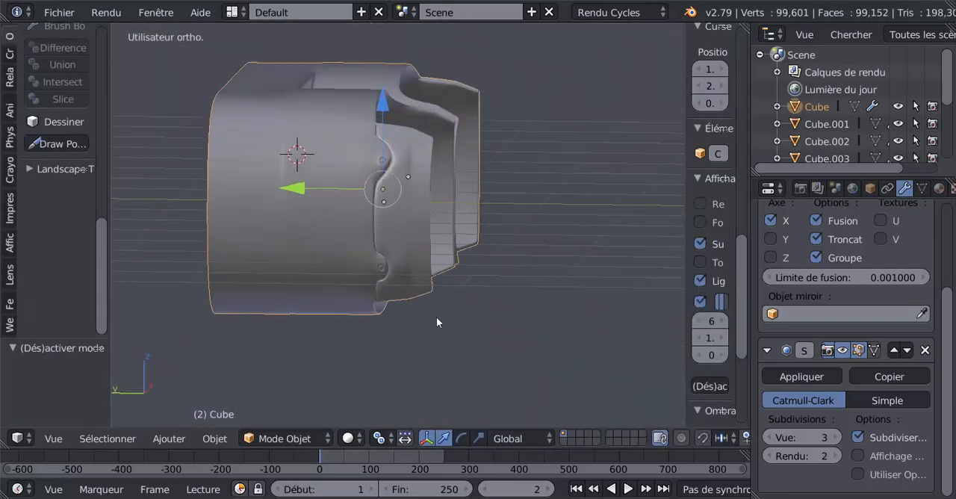
middle_drag(436, 317, 395, 319)
Select the vertical edge loop where the notch cuts end and inspect the side panel's shading in Object Mode.
scroll(400, 290, up, 2)
key(Tab)
scroll(392, 262, up, 2)
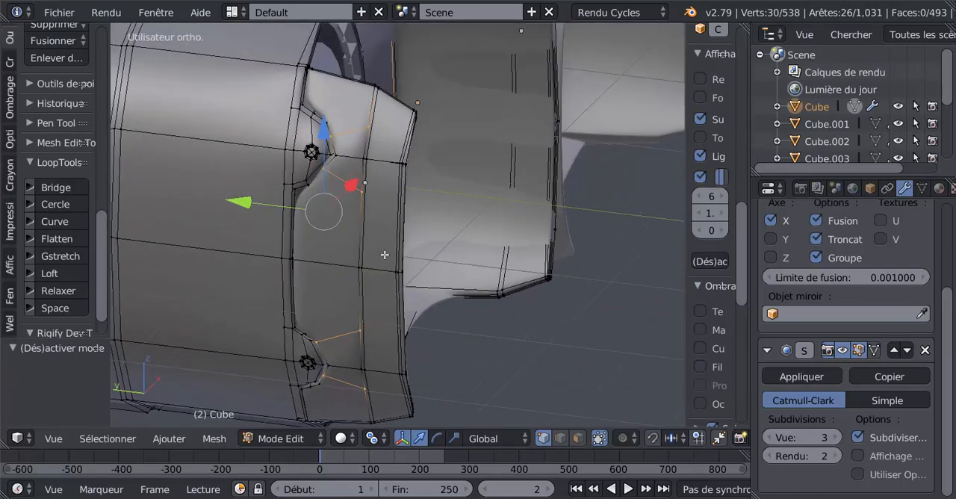
middle_drag(384, 274, 384, 284)
scroll(365, 259, up, 2)
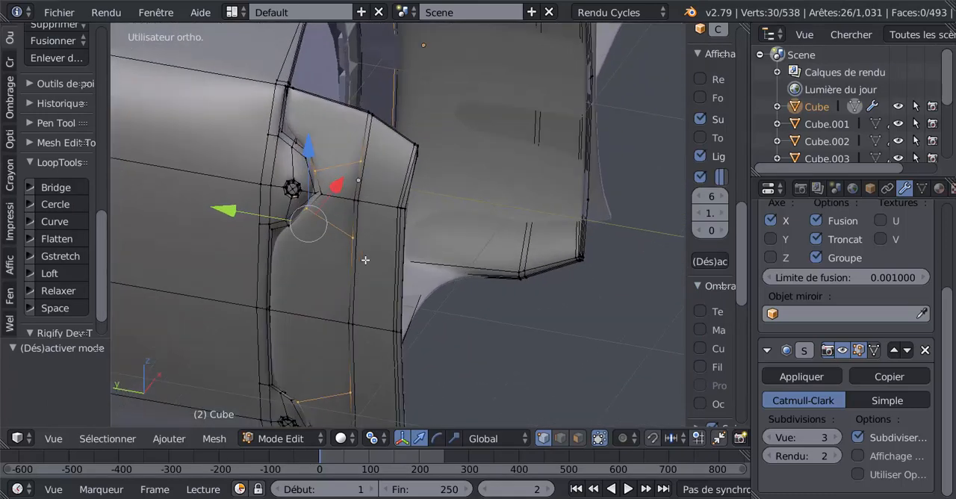
alt+right_click(354, 257)
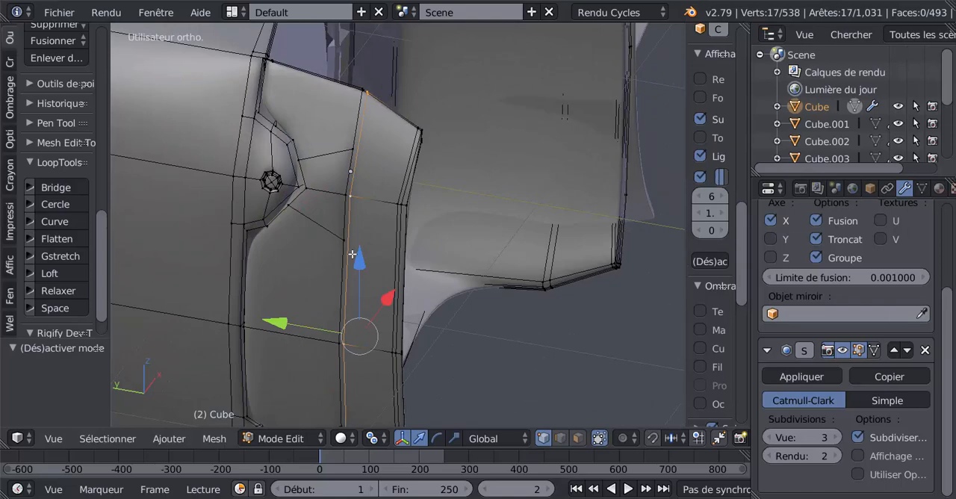
key(Tab)
scroll(352, 254, down, 2)
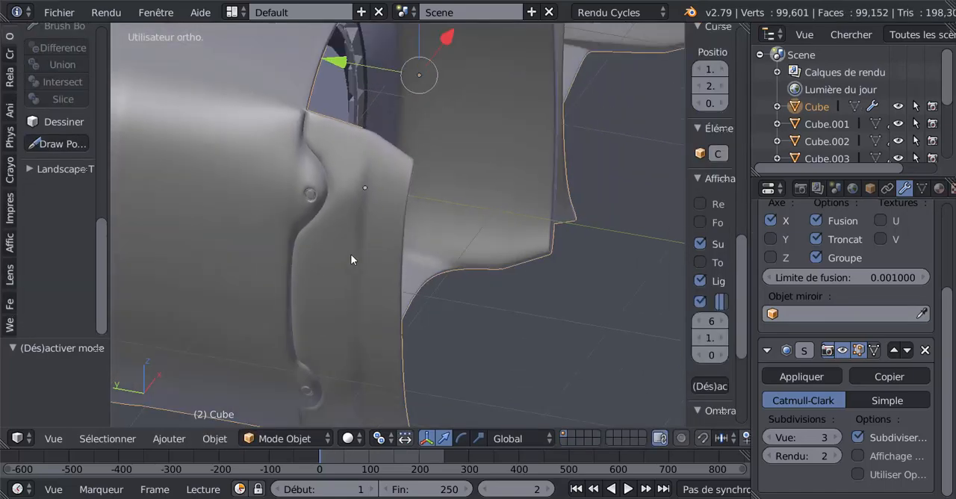
middle_drag(352, 254, 389, 257)
scroll(242, 254, down, 3)
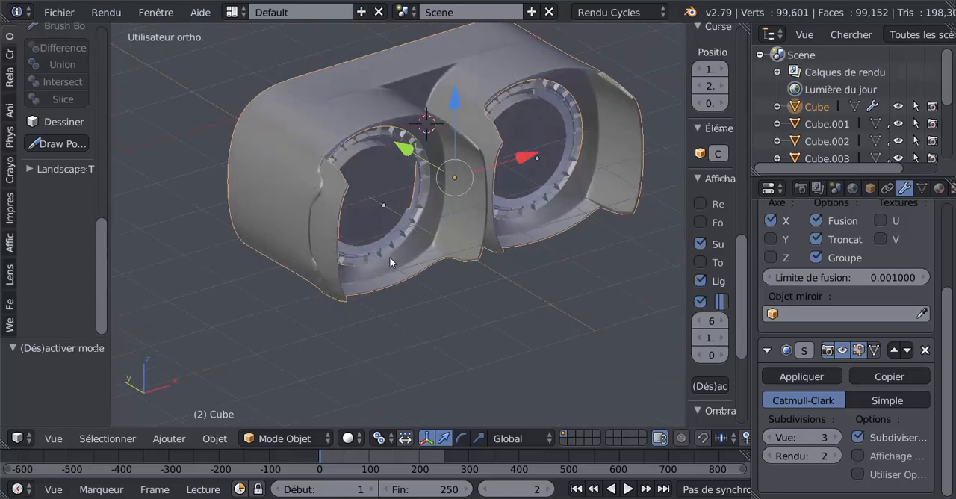
scroll(389, 257, up, 4)
key(Tab)
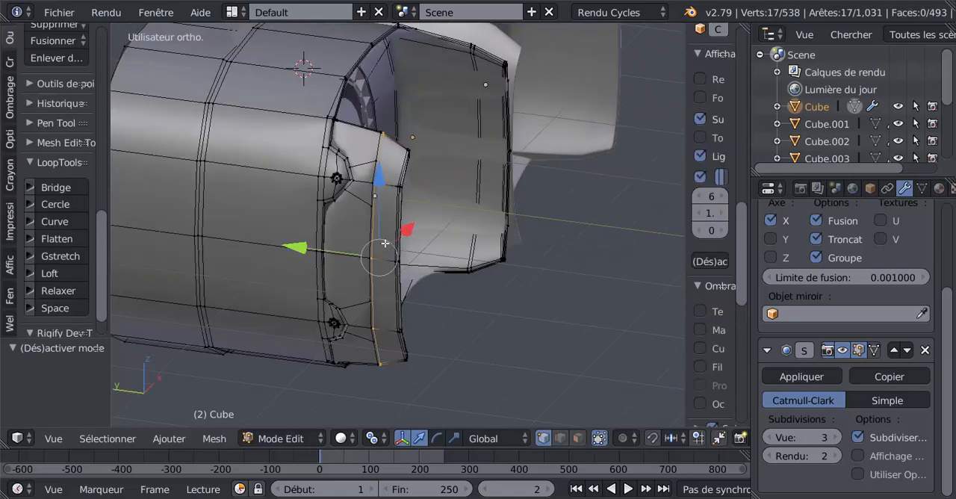
Undo the edge loop selection and all four knife cuts around the two side notches.
key(ctrl+z)
key(ctrl+z)
key(ctrl+z)
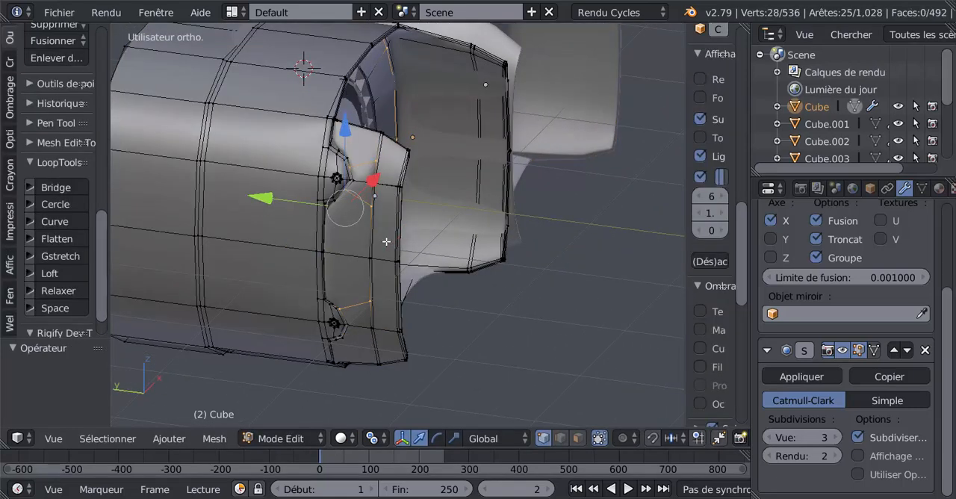
key(ctrl+z)
key(ctrl+z)
key(ctrl+z)
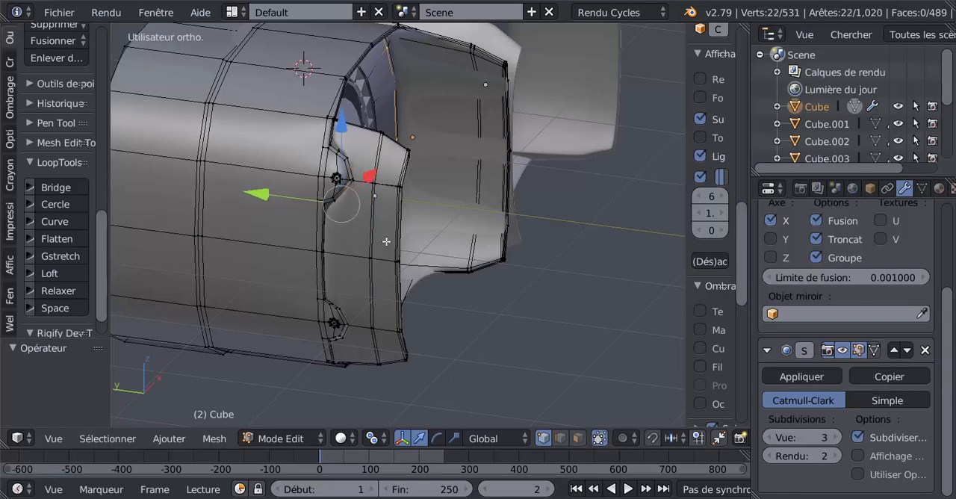
key(Tab)
key(Tab)
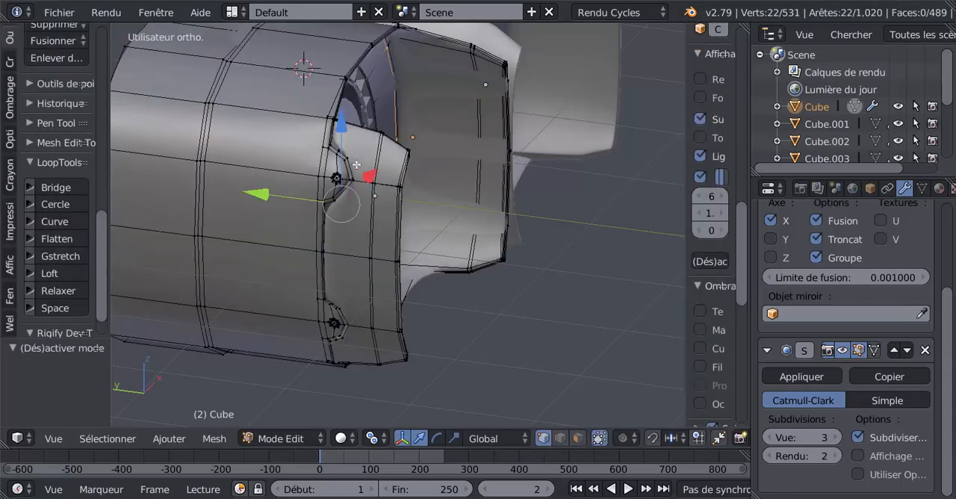
Try a single knife cut from the upper notch's rim, just above its tip, across to the vertical edge loop.
middle_drag(399, 225, 373, 210)
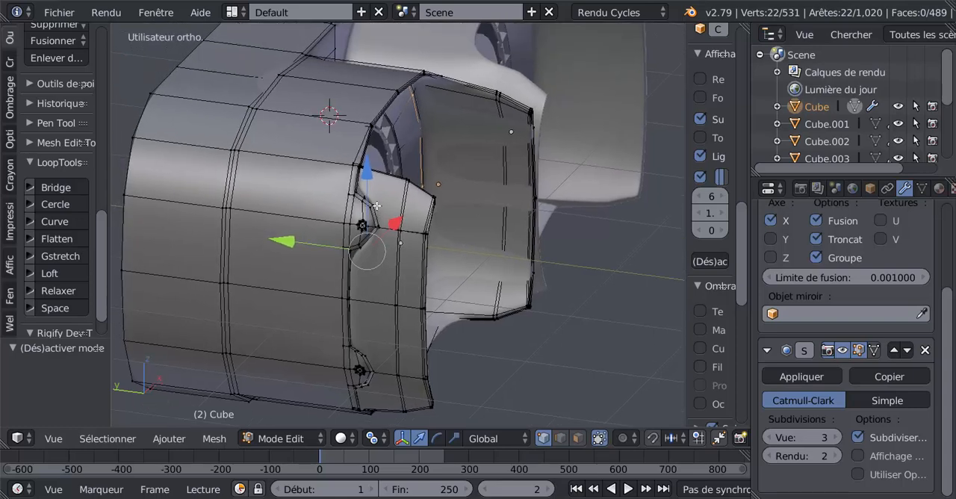
key(k)
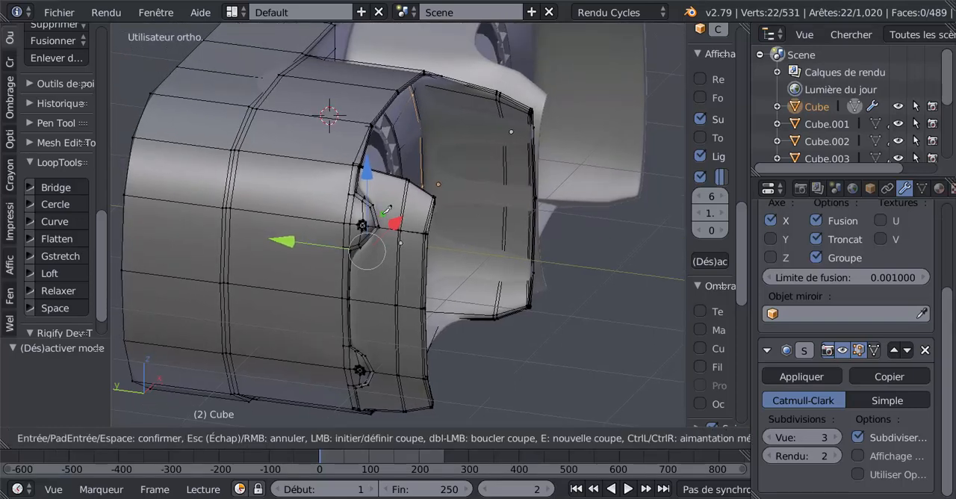
click(376, 216)
click(403, 204)
key(Return)
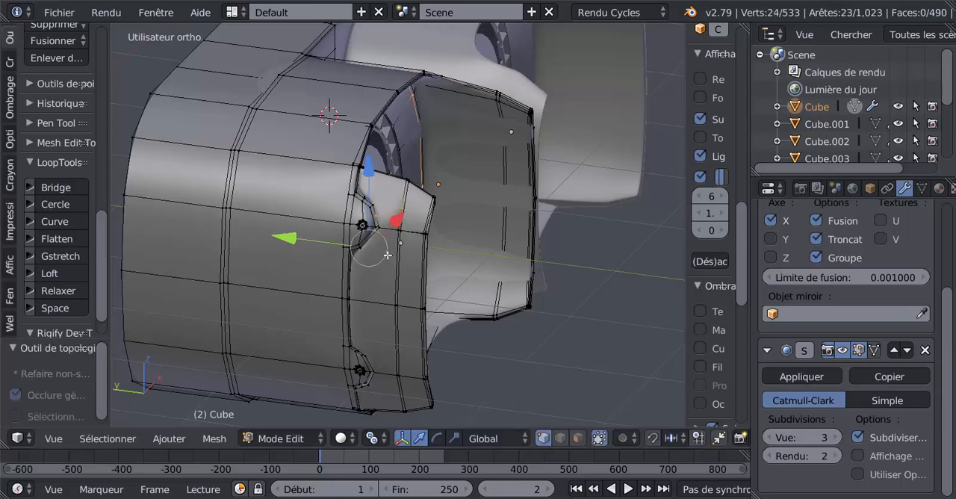
Check the smoothed upper notch in Object Mode and undo the single knife cut.
key(Tab)
middle_drag(394, 271, 395, 288)
scroll(395, 281, up, 2)
key(Tab)
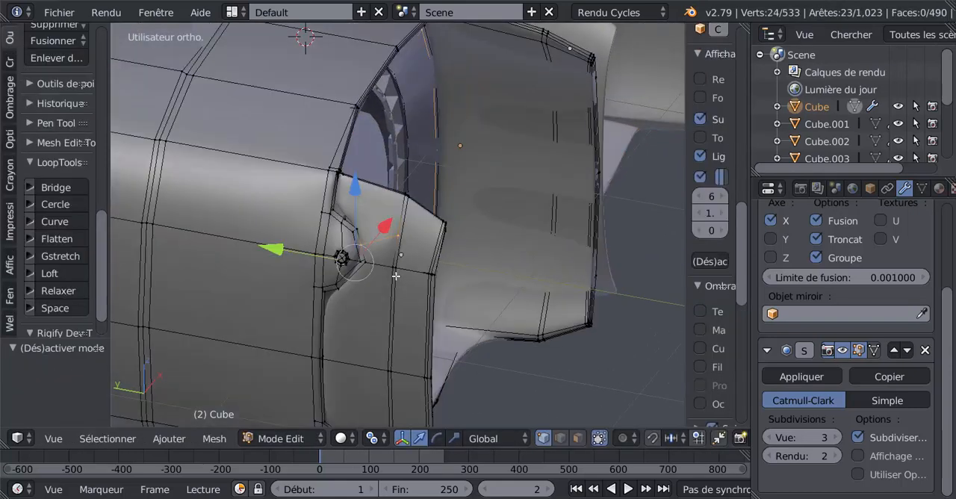
key(ctrl+z)
key(ctrl+z)
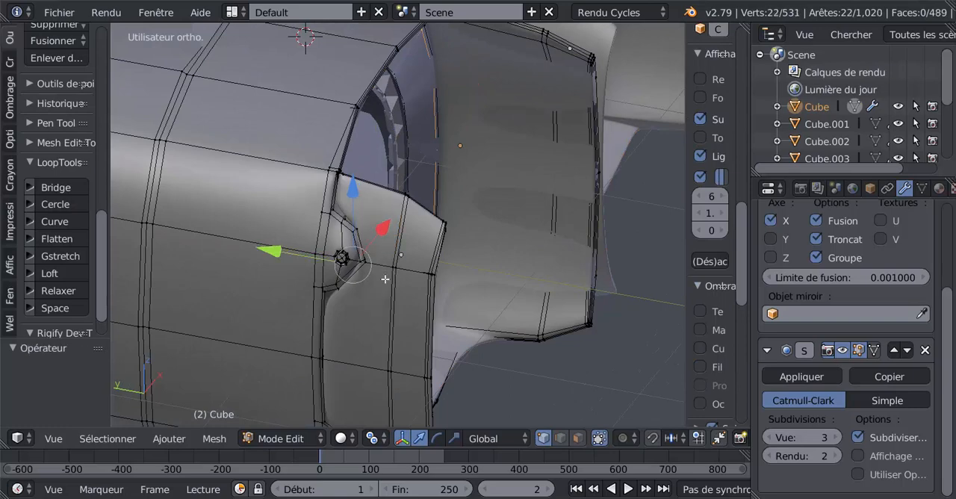
Examine the body's smoothed side notches in Object Mode and its overall shape isolated in local view.
middle_drag(382, 268, 413, 261)
key(Tab)
scroll(478, 274, down, 4)
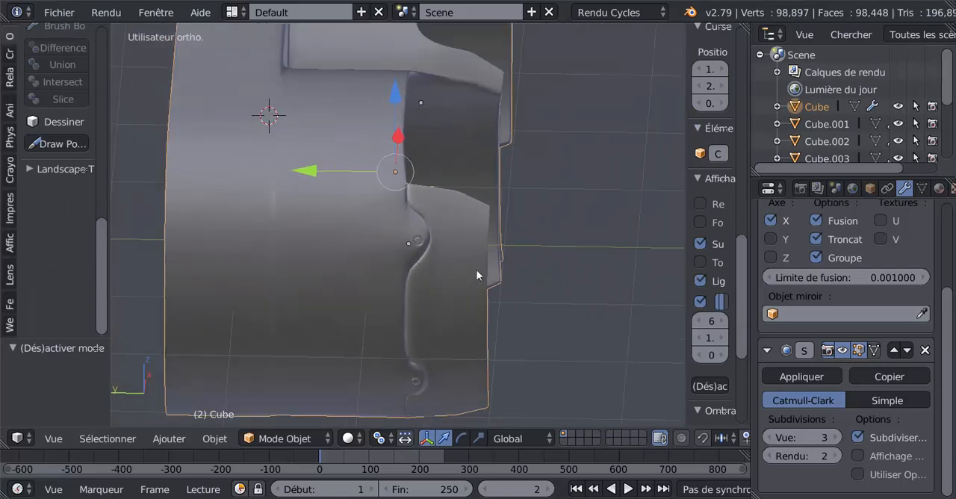
key(Tab)
key(Tab)
middle_drag(471, 291, 313, 278)
key(KP_Divide)
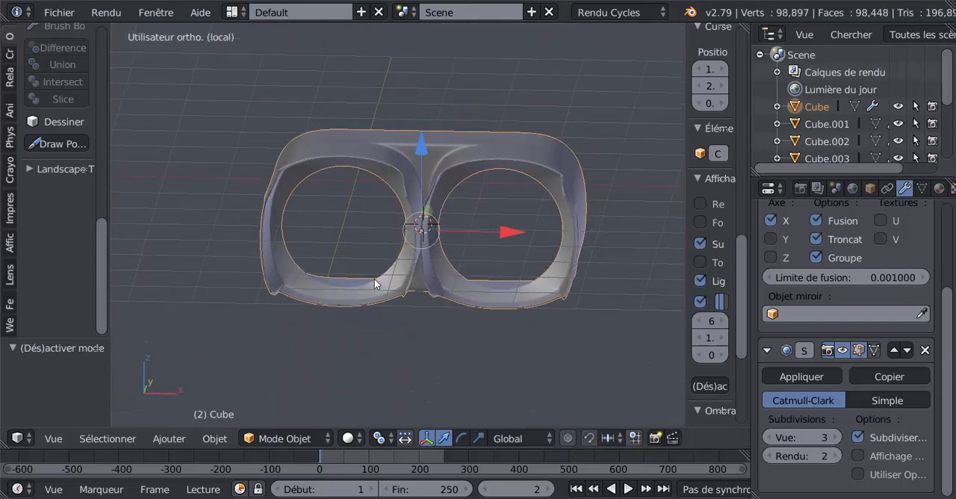
key(KP_Divide)
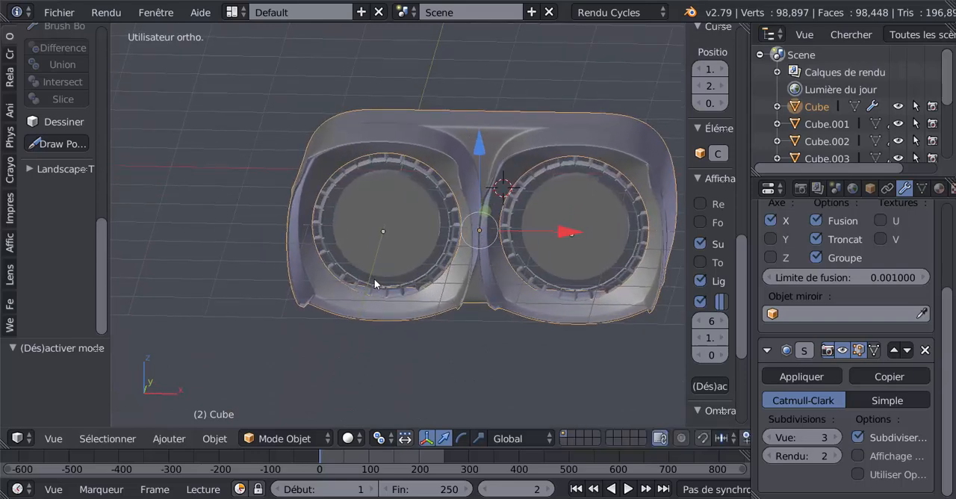
Unhide all hidden objects and select the upper eyecup shell around the lens openings.
key(alt+h)
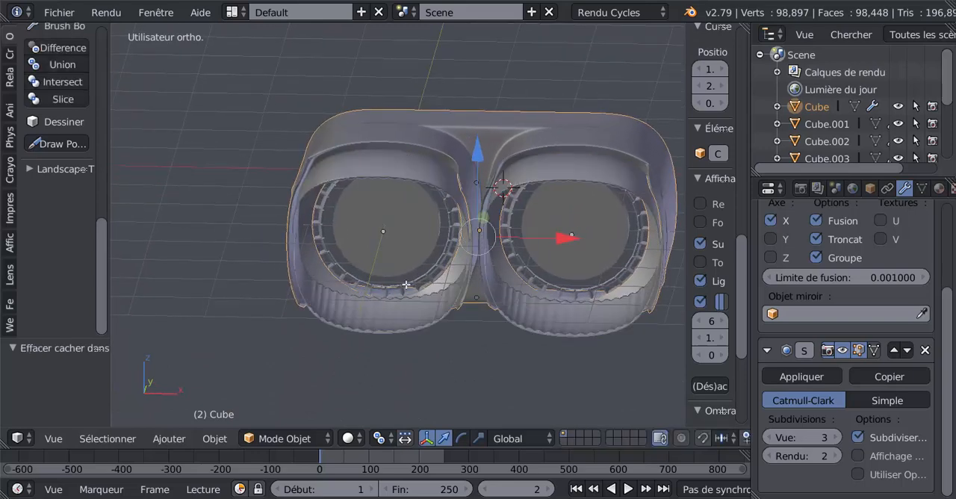
key(Tab)
middle_drag(406, 282, 435, 255)
key(Tab)
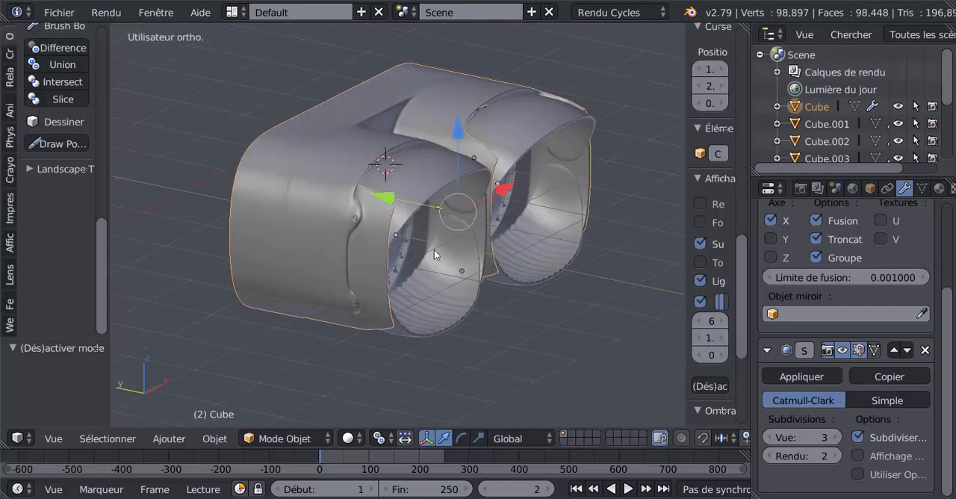
scroll(451, 222, up, 1)
scroll(407, 255, up, 1)
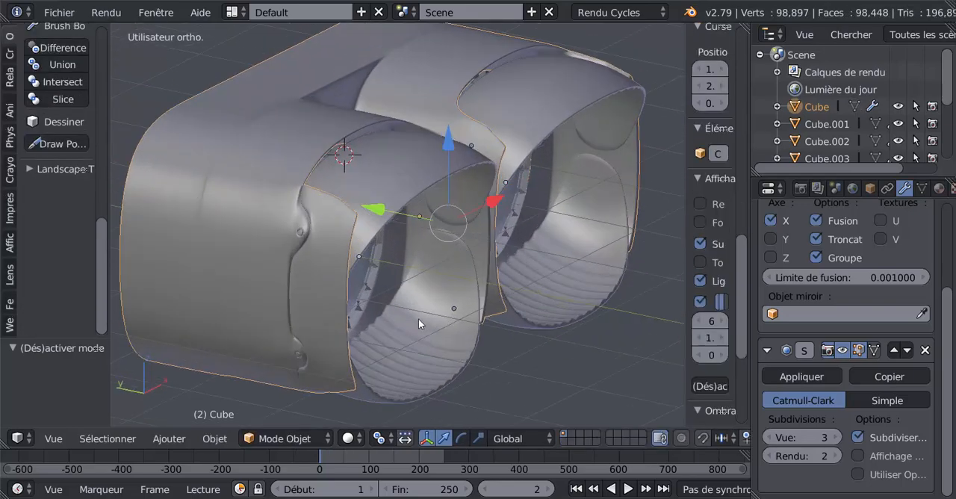
middle_drag(418, 318, 383, 243)
right_click(467, 186)
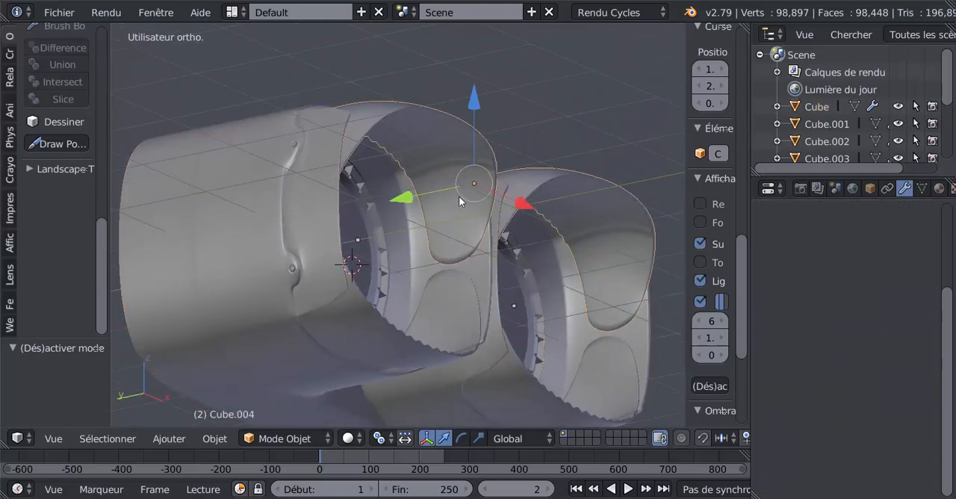
middle_drag(459, 197, 449, 271)
scroll(449, 268, up, 2)
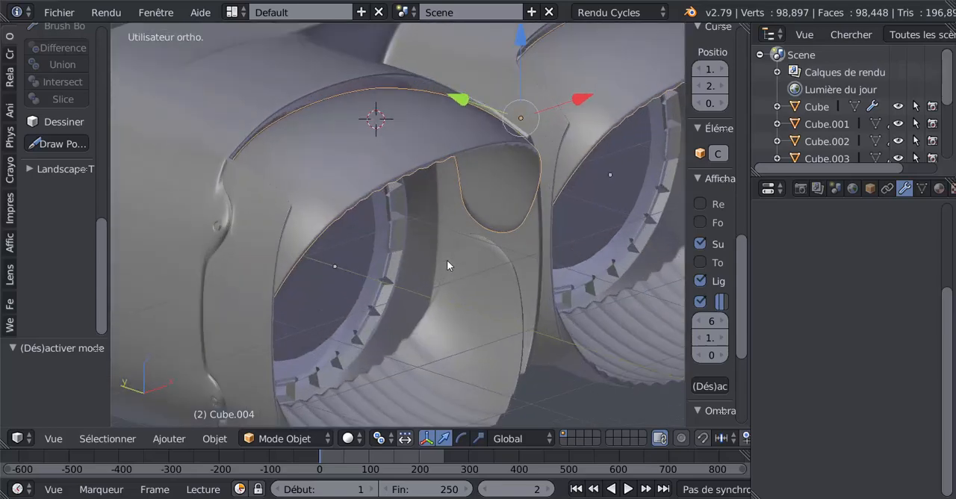
key(r)
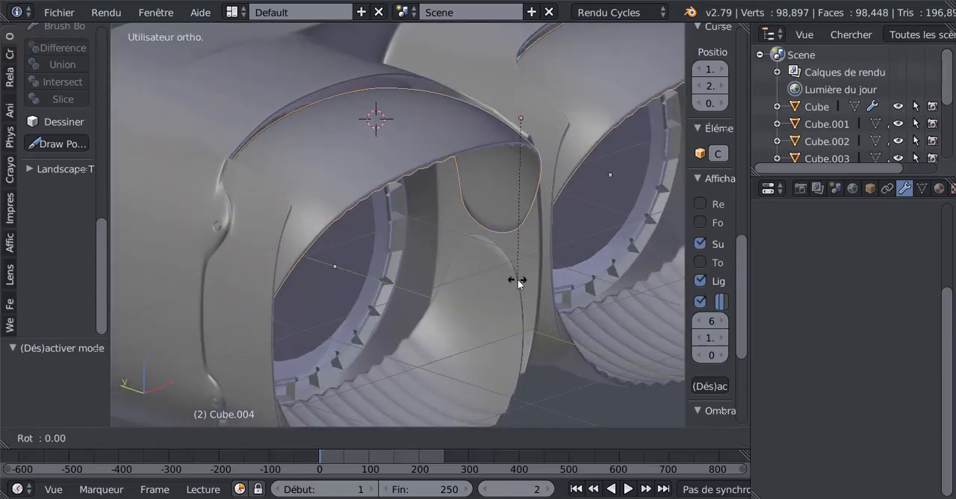
key(x)
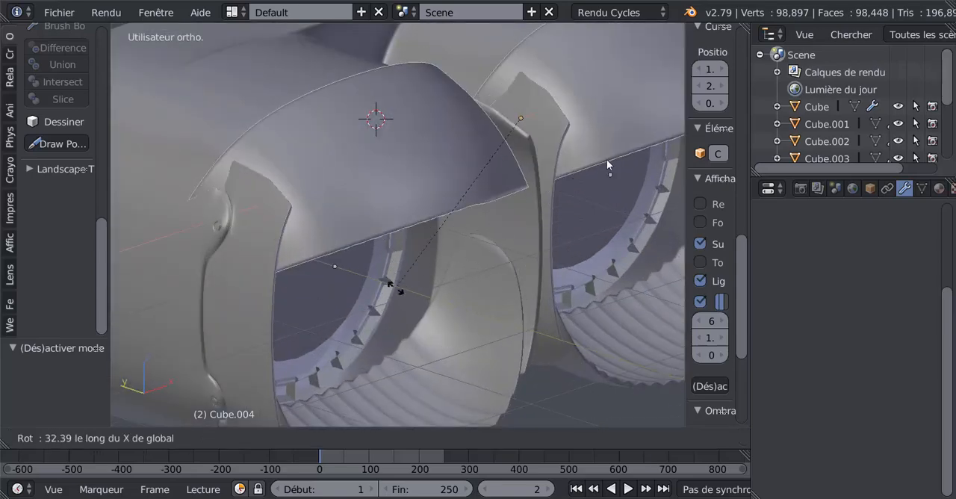
click(535, 215)
Snap the 3D cursor to the lowest vertex at the tip of the upper shell's inner flap.
key(Tab)
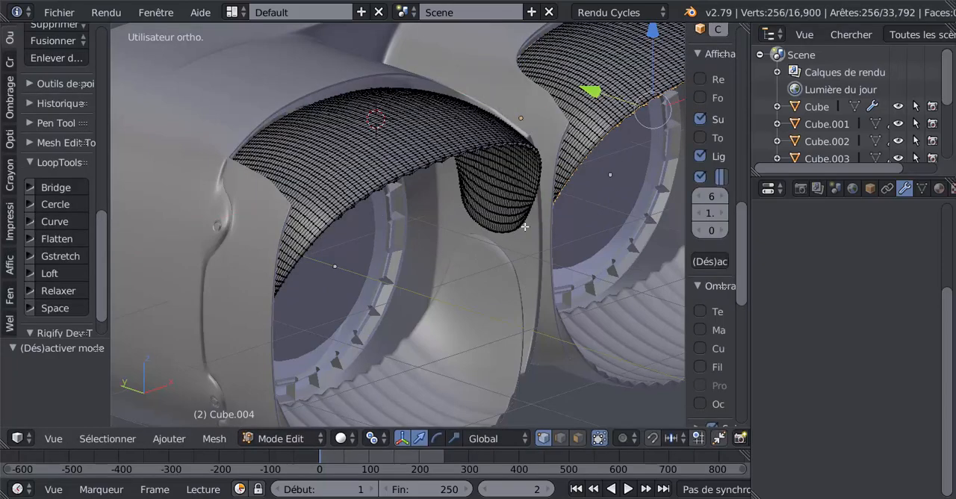
middle_drag(525, 227, 440, 276)
scroll(534, 151, up, 4)
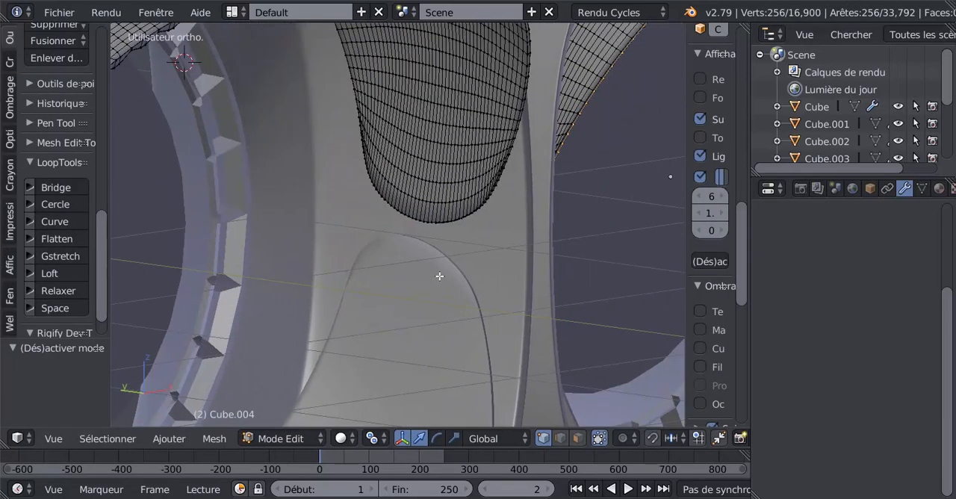
scroll(439, 261, up, 3)
right_click(442, 217)
middle_drag(441, 216, 422, 273)
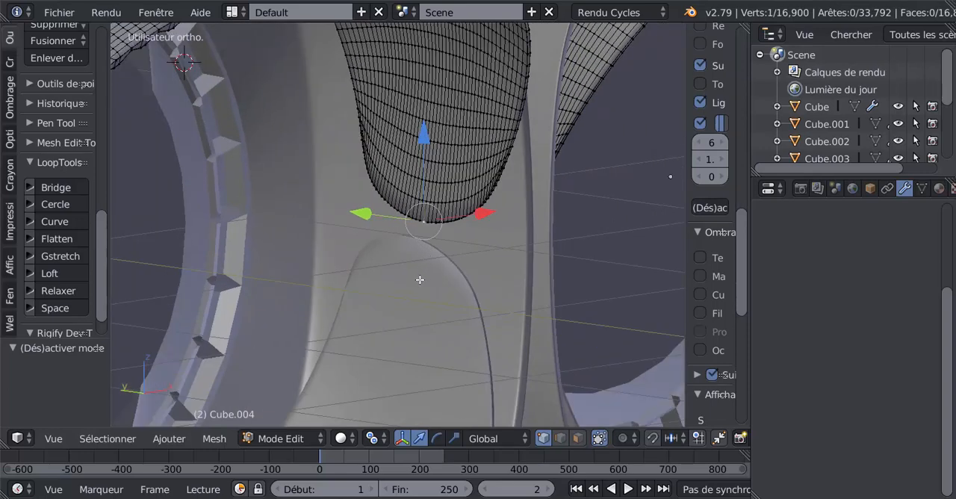
key(shift+s)
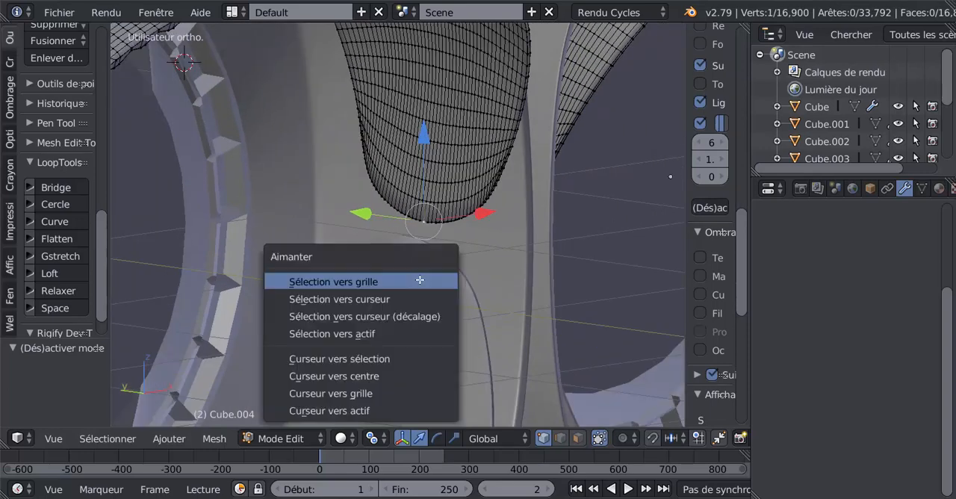
click(382, 376)
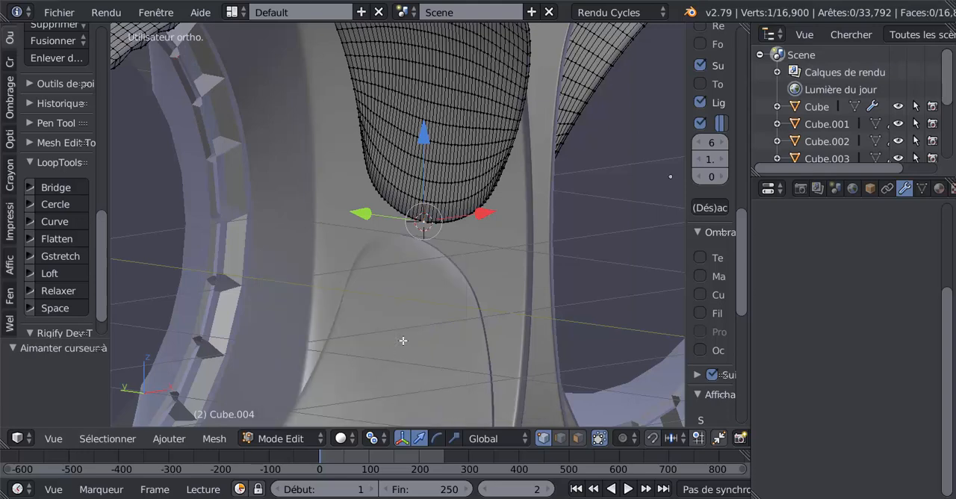
key(Tab)
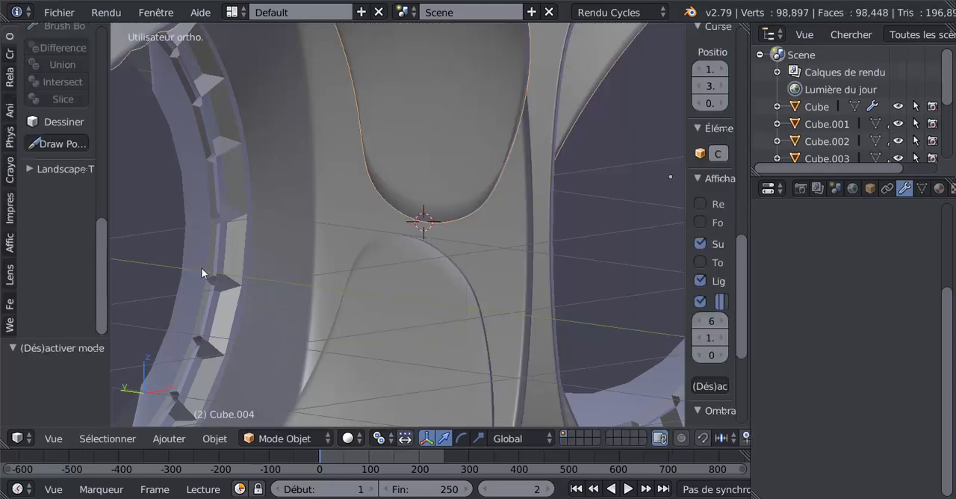
Set the upper shell's origin to the 3D cursor and test its rotation about the global X axis.
drag(100, 254, 222, 178)
scroll(215, 129, up, 5)
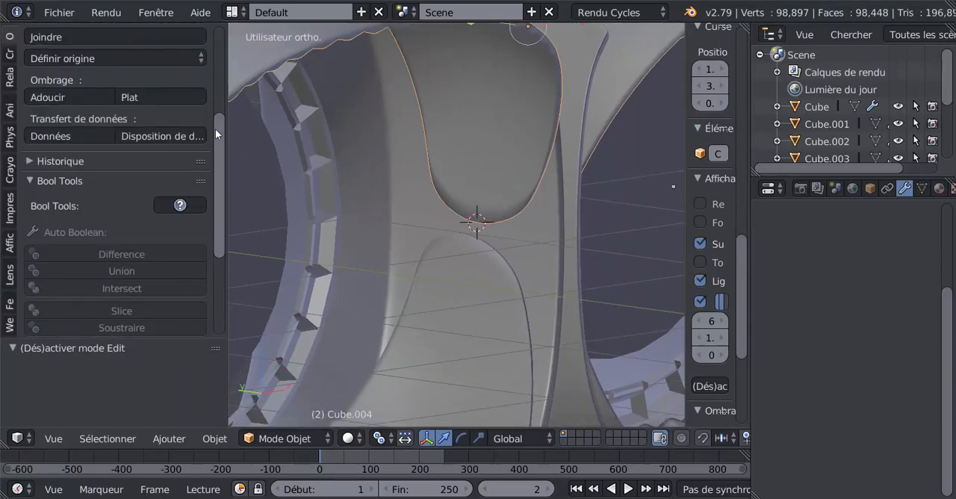
click(69, 148)
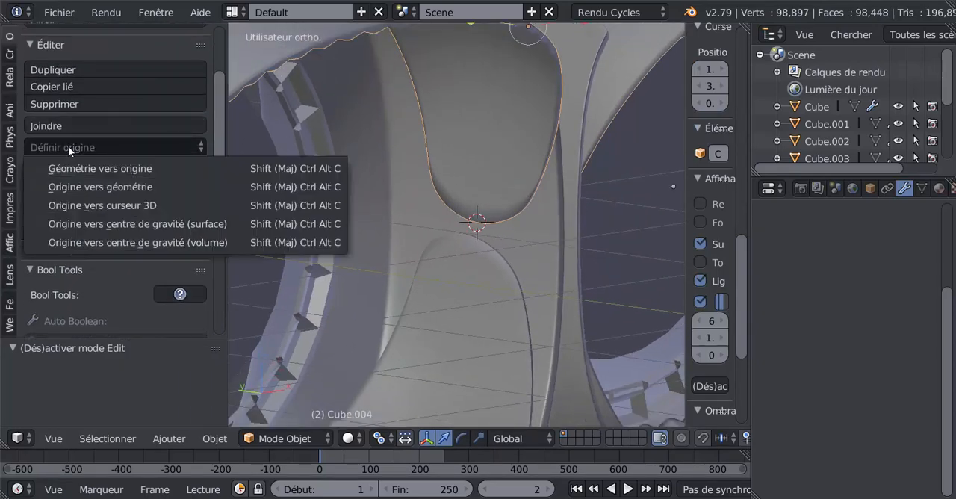
click(100, 204)
scroll(507, 274, down, 2)
key(r)
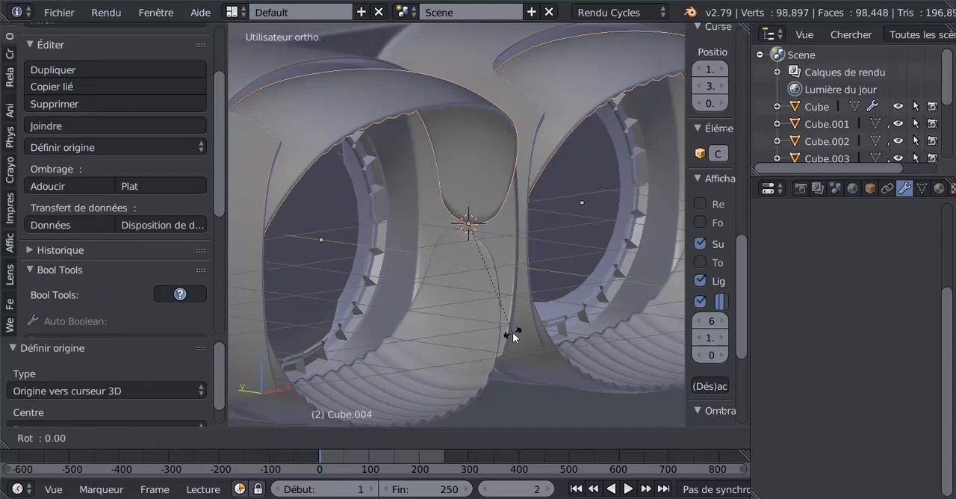
key(x)
right_click(458, 324)
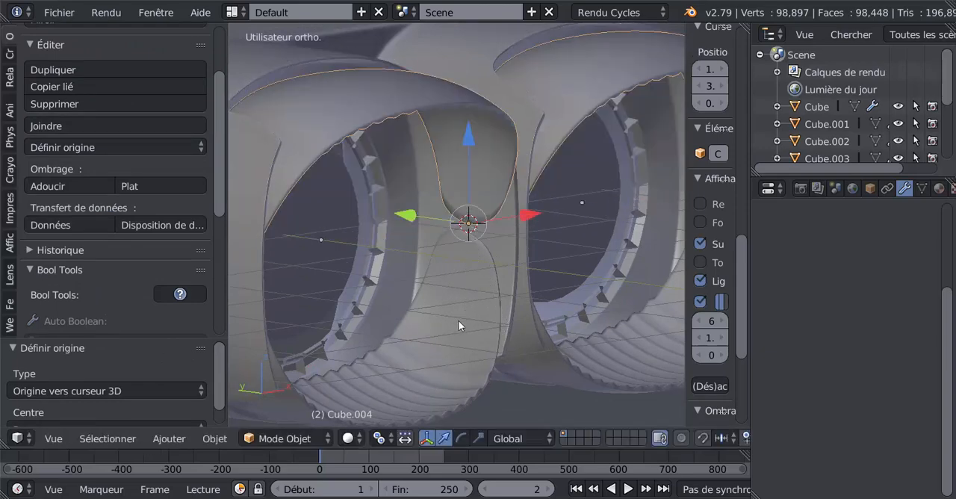
Select the lower ribbed eyecup shell beneath the lens openings.
right_click(459, 323)
scroll(459, 324, down, 4)
shift+middle_drag(464, 329, 458, 229)
scroll(458, 240, up, 3)
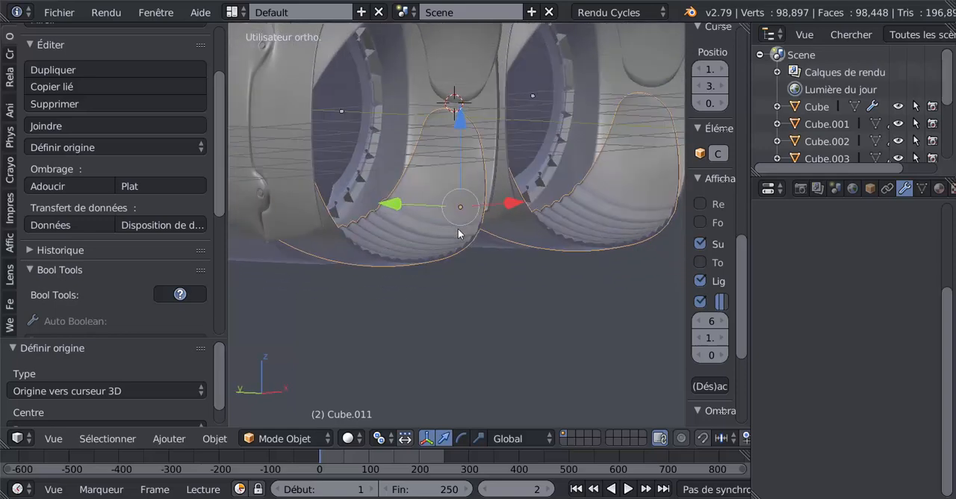
key(r)
key(x)
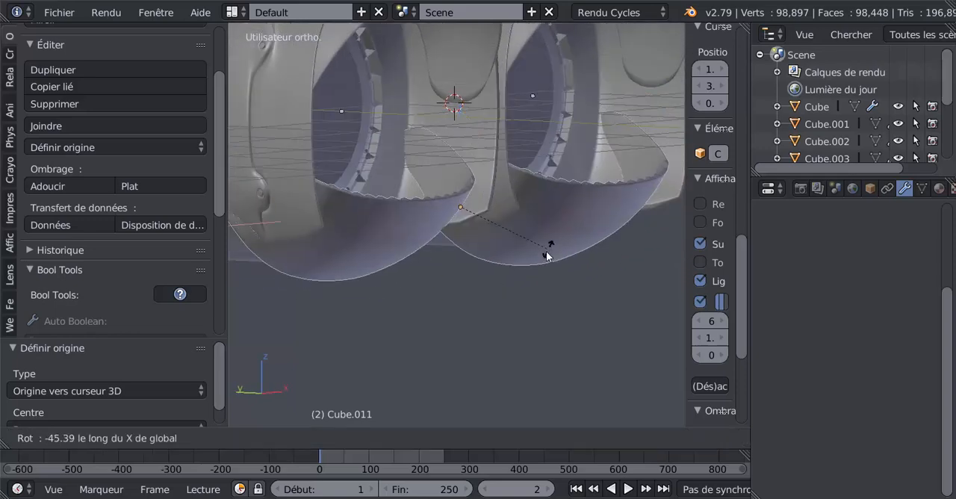
right_click(484, 205)
Snap the 3D cursor to the topmost vertex at the tip of the lower shell's inner flap.
key(Tab)
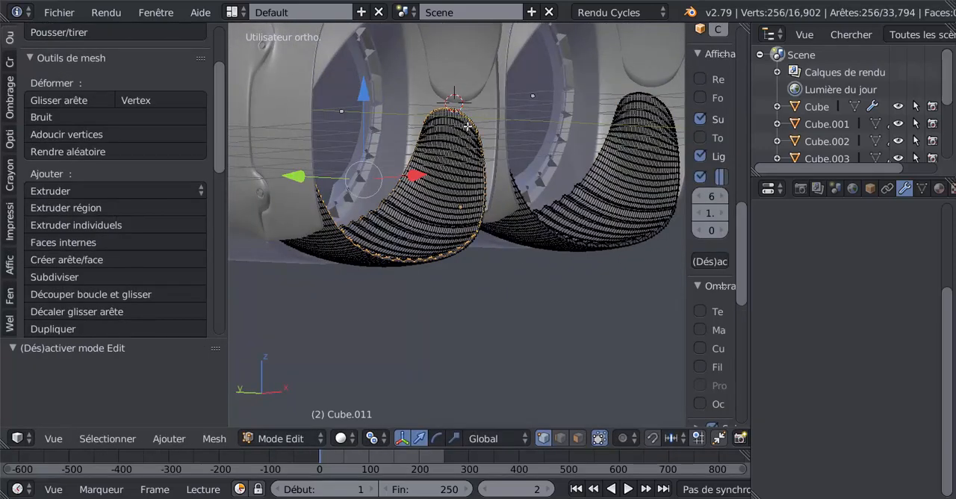
middle_drag(467, 127, 450, 220)
scroll(450, 220, up, 4)
right_click(422, 120)
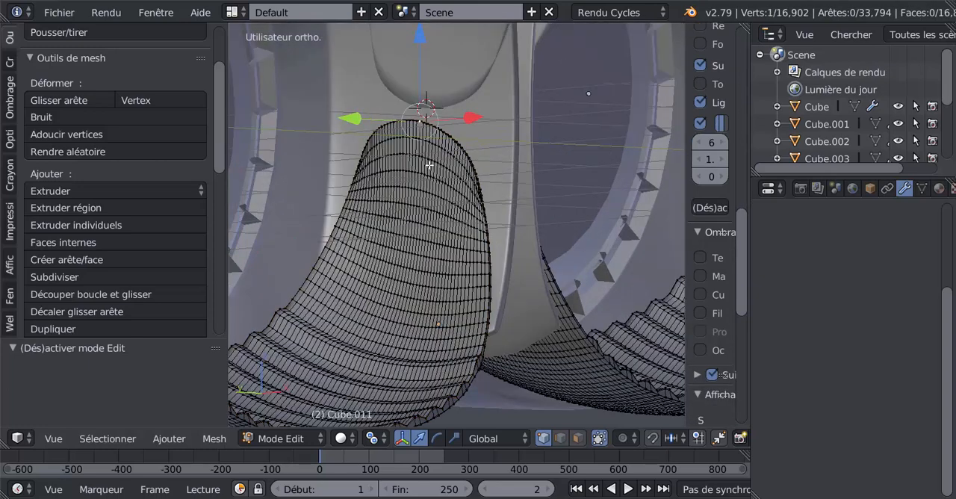
scroll(435, 215, down, 3)
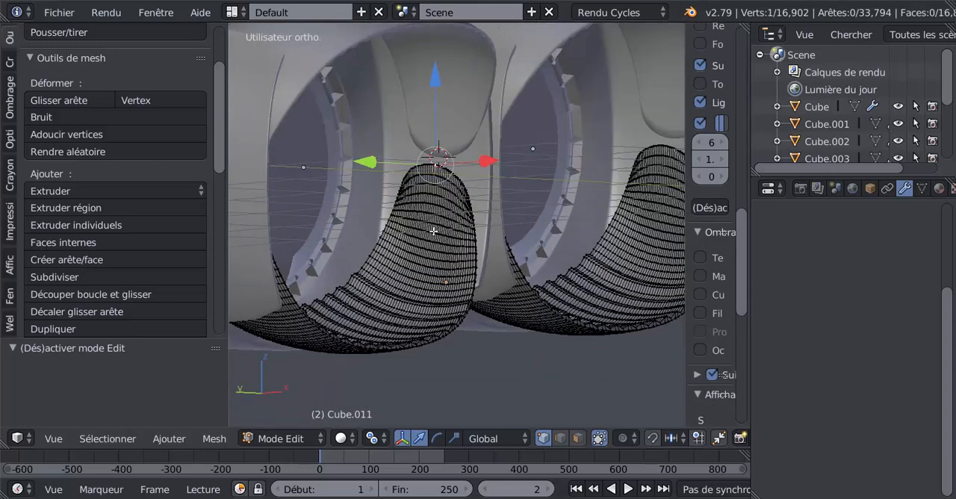
key(shift+s)
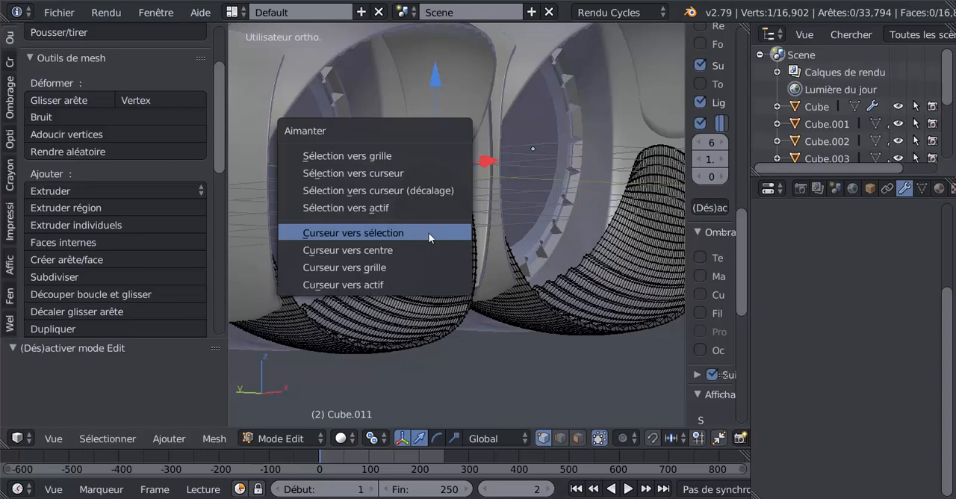
click(428, 233)
key(Tab)
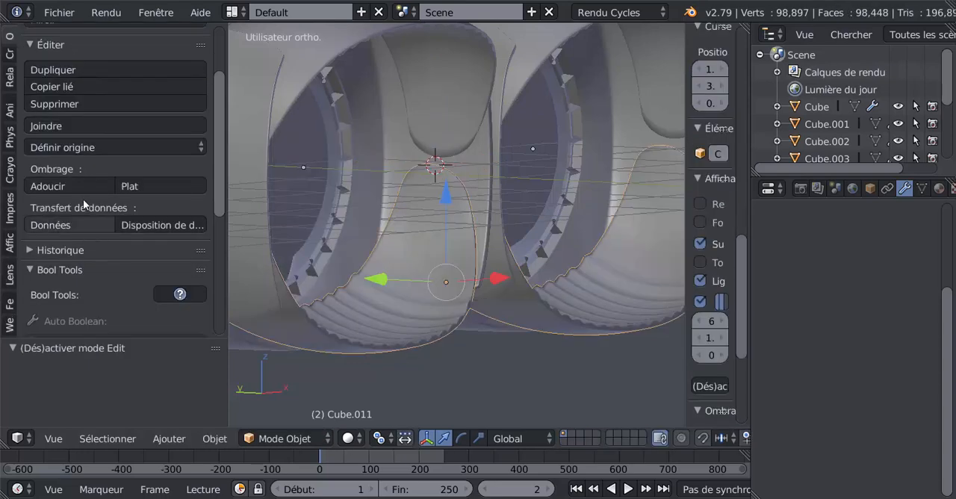
Set the lower shell's origin to the 3D cursor and test its rotation about the global X axis.
click(60, 147)
click(64, 144)
click(82, 147)
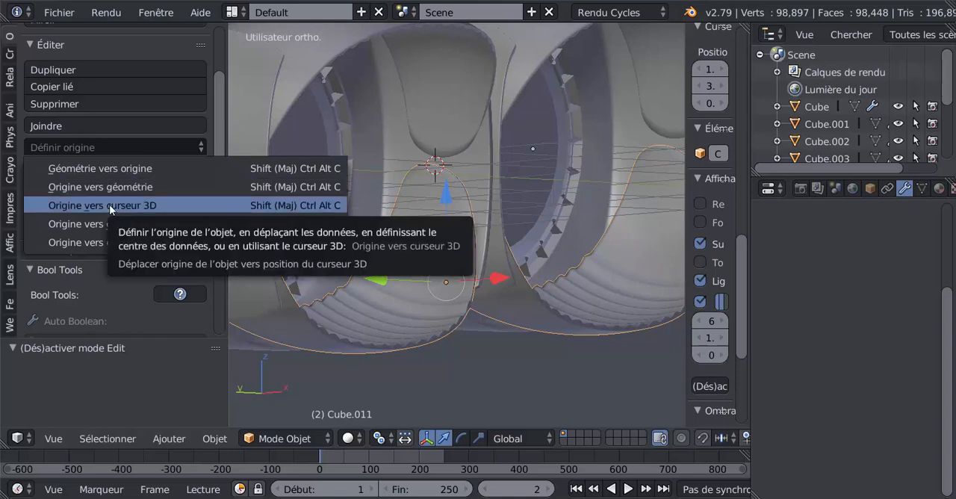
click(110, 205)
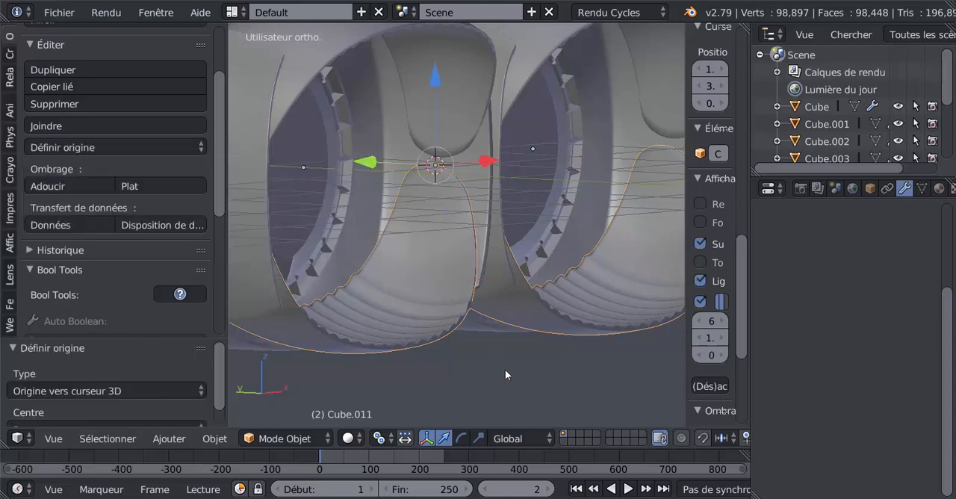
key(r)
key(x)
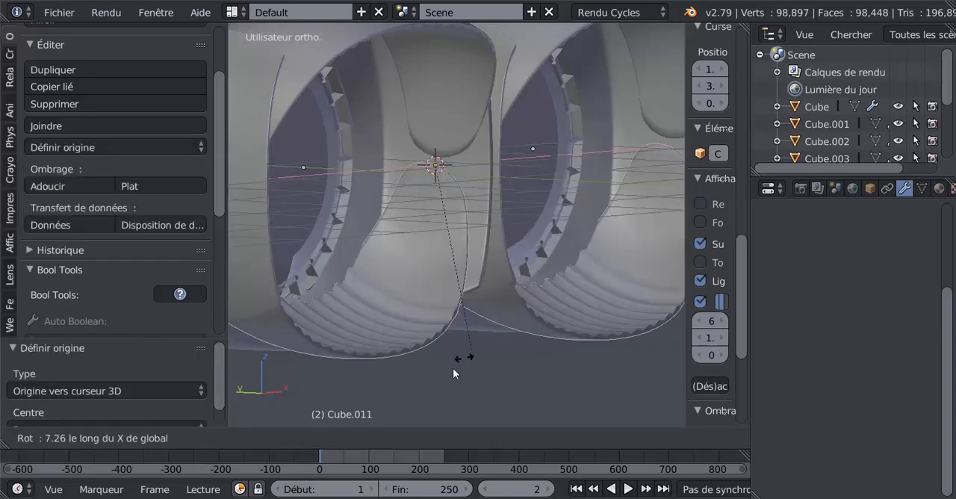
click(508, 324)
Inspect the headset's shells, side panel and open rear from several angles.
middle_drag(509, 324, 604, 369)
key(Tab)
key(Tab)
middle_drag(560, 329, 522, 339)
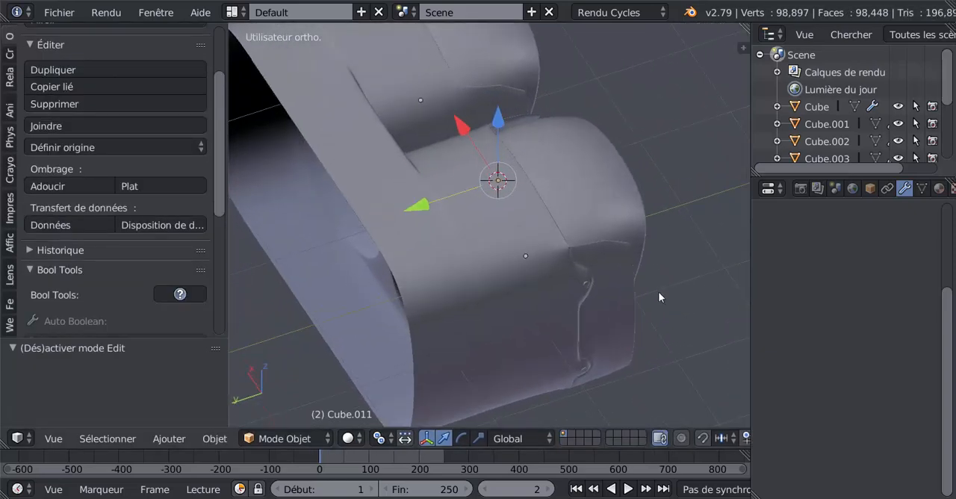
middle_drag(658, 291, 486, 277)
key(Tab)
Select the open rear rim's edge loop on the main body in Edit Mode and return to Object Mode.
key(Tab)
key(Tab)
key(Tab)
right_click(483, 280)
key(Tab)
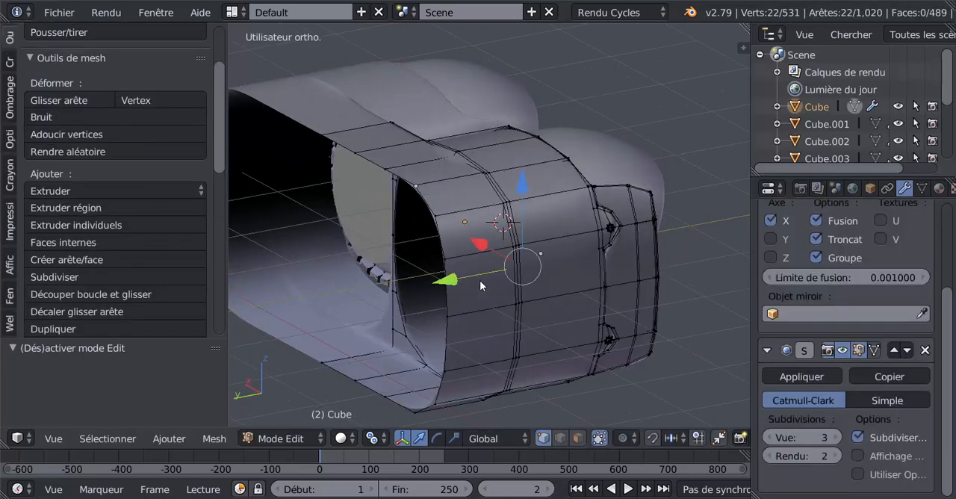
scroll(456, 267, up, 3)
alt+right_click(432, 253)
scroll(429, 252, down, 4)
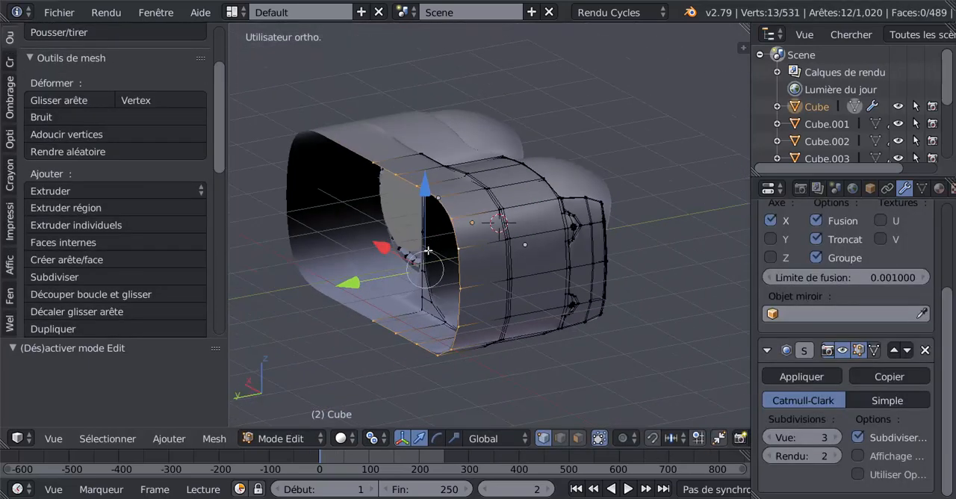
middle_drag(428, 252, 390, 303)
key(Tab)
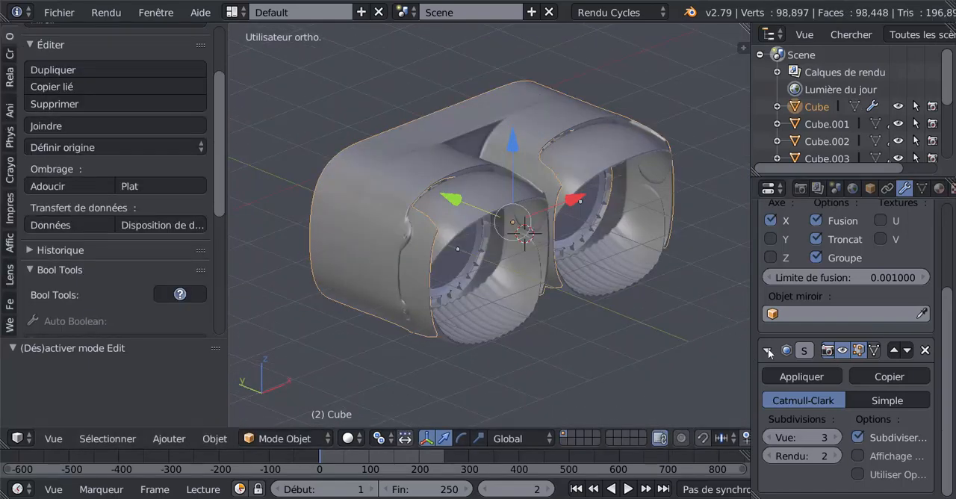
Apply the main body's Mirror modifier and return to Edit Mode.
drag(947, 361, 942, 279)
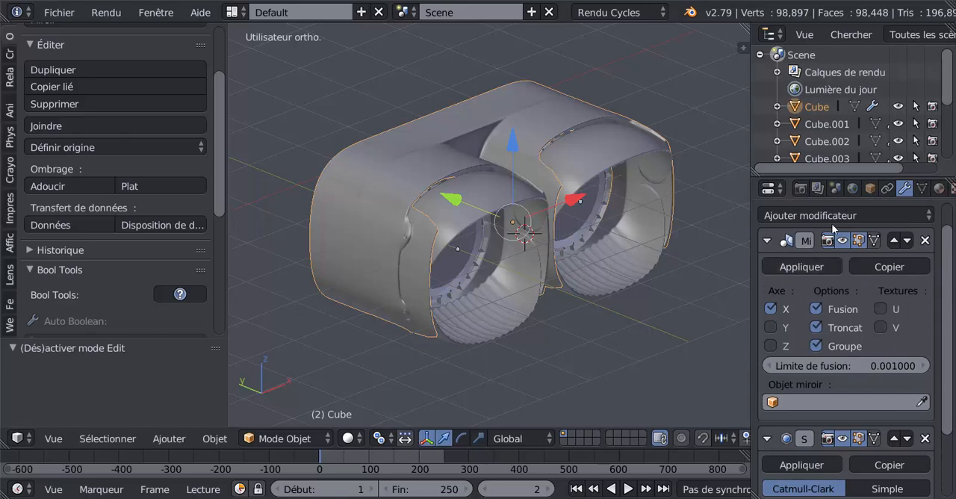
scroll(837, 316, up, 1)
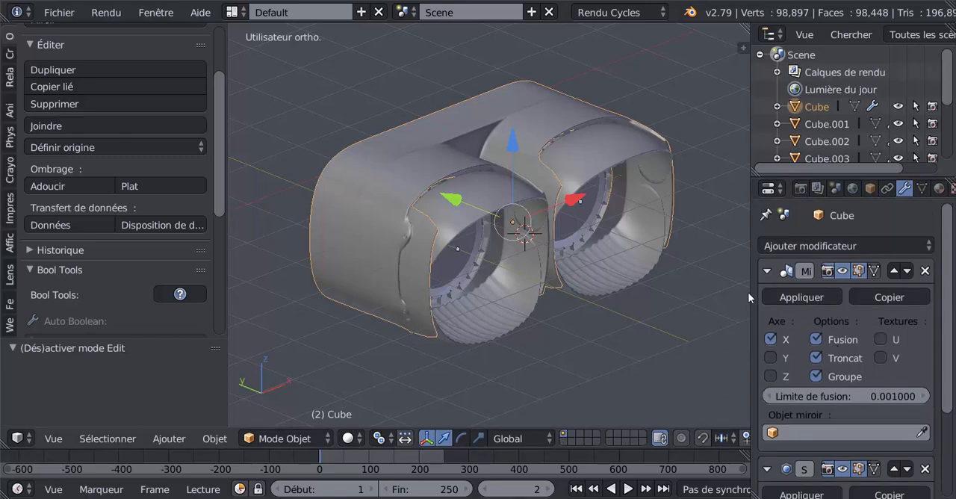
drag(752, 307, 648, 311)
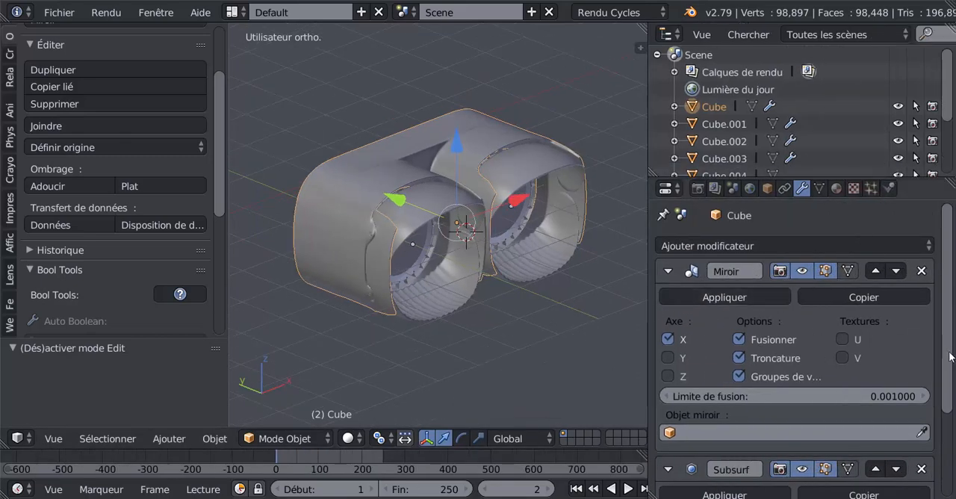
click(731, 296)
key(Tab)
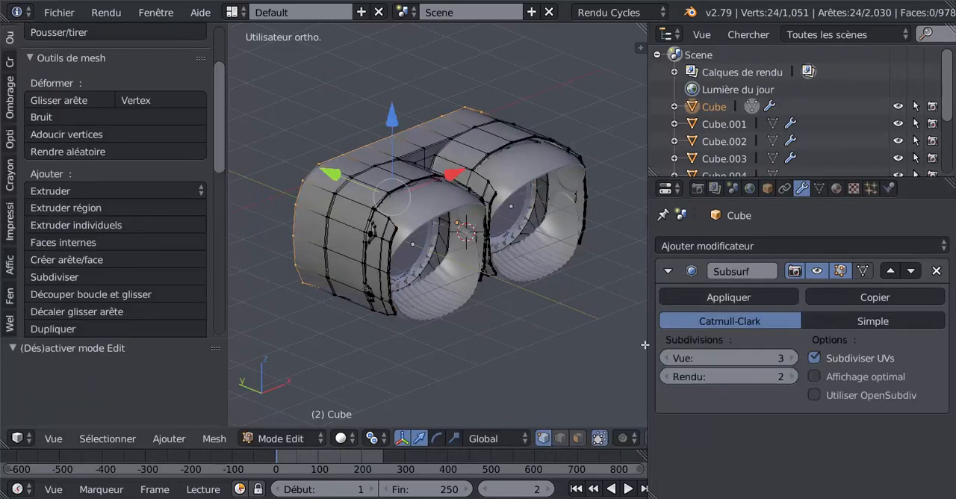
Duplicate the selected rear rim edge loop in place, without moving the copy.
drag(646, 344, 823, 344)
middle_drag(733, 329, 635, 337)
scroll(610, 339, up, 2)
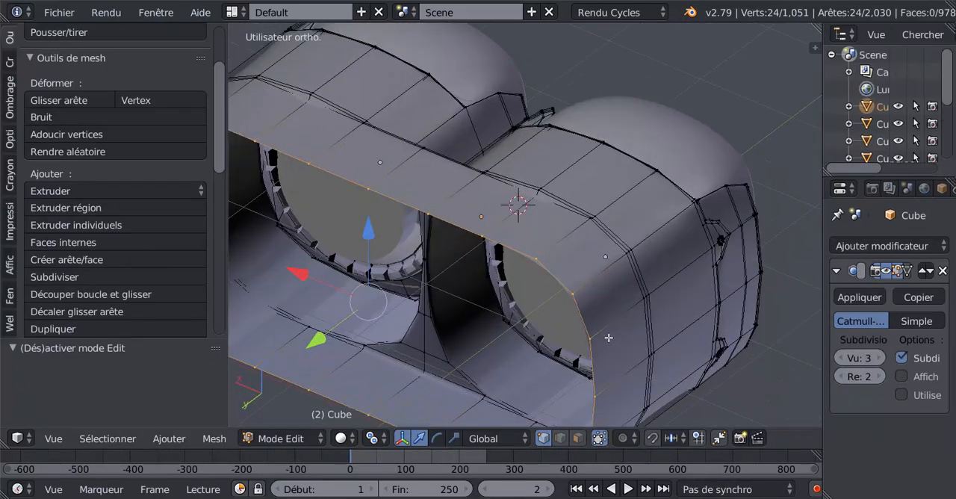
scroll(578, 322, down, 2)
middle_drag(566, 310, 536, 281)
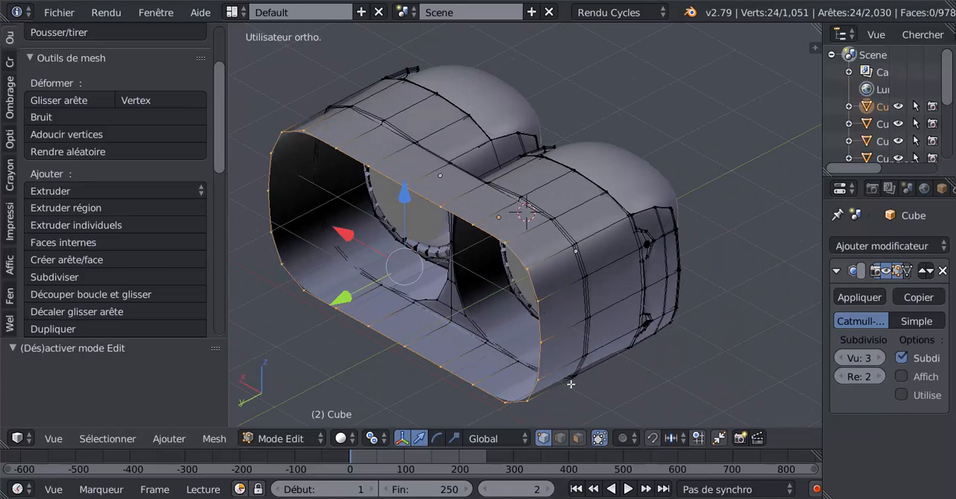
key(shift+d)
right_click(631, 358)
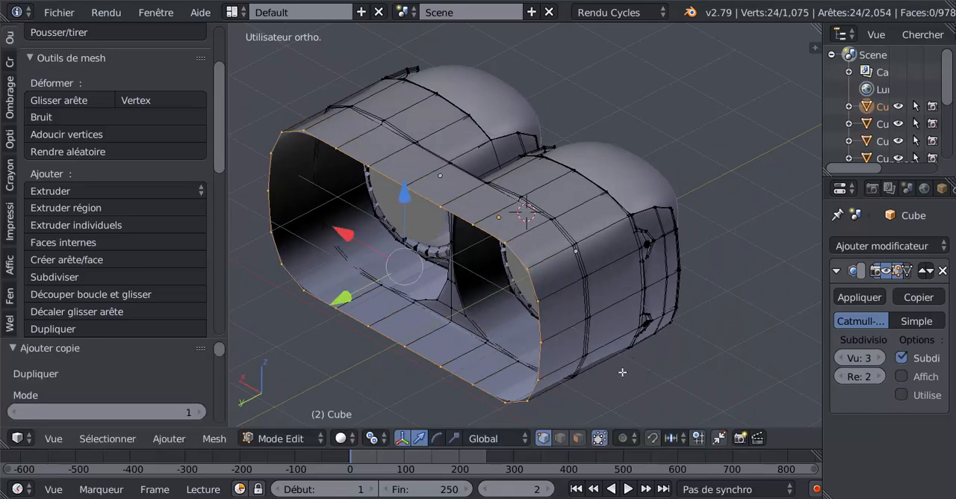
Scale the duplicated rear rim loop uniformly to 0.992 so it fits just inside the opening.
shift+middle_drag(622, 361, 631, 320)
scroll(629, 344, up, 1)
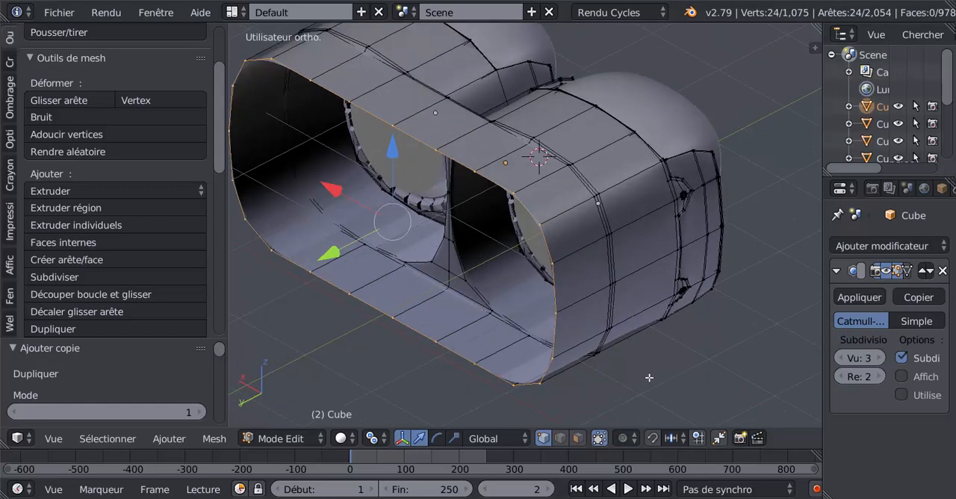
key(s)
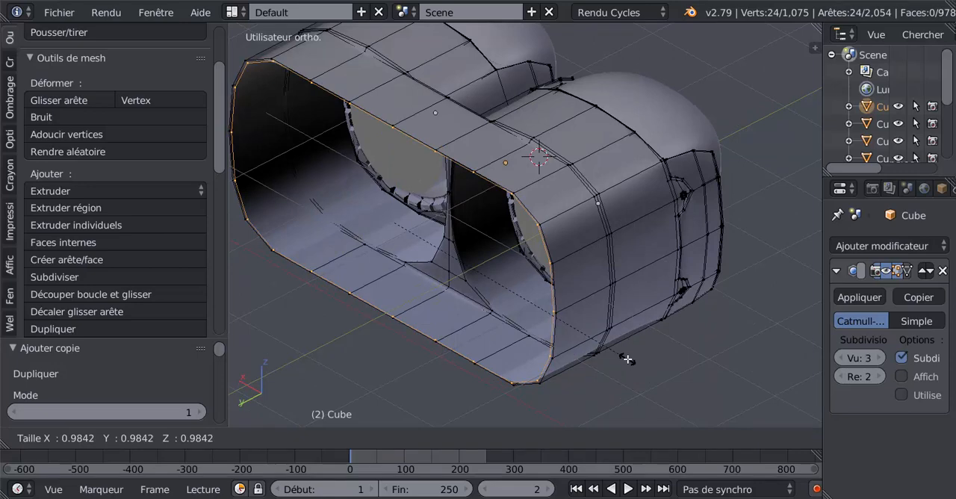
click(629, 359)
Grid Fill the duplicated rim loop to form a back panel and switch to Object Mode.
scroll(621, 348, up, 3)
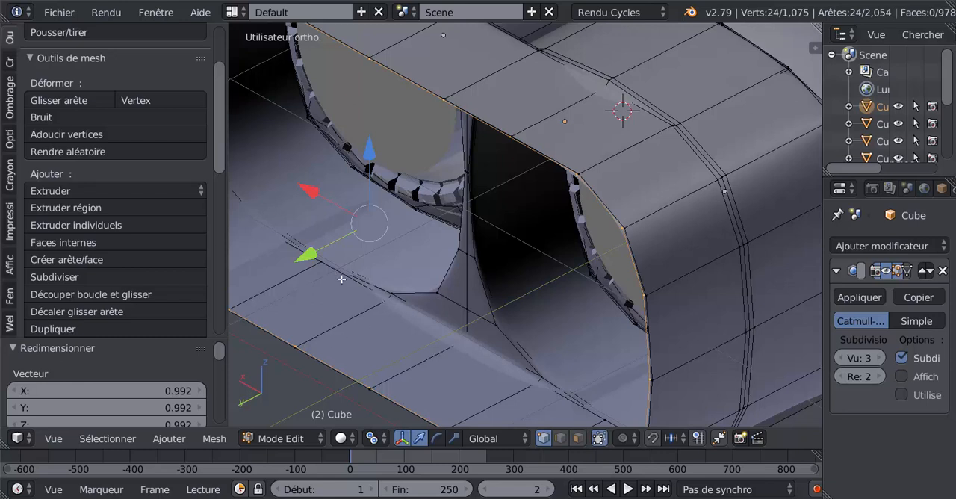
scroll(380, 304, up, 1)
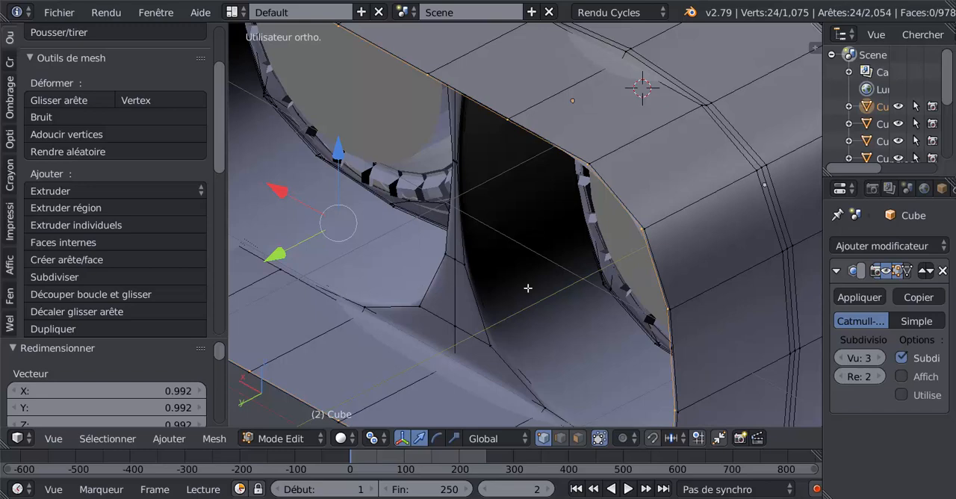
scroll(534, 287, down, 5)
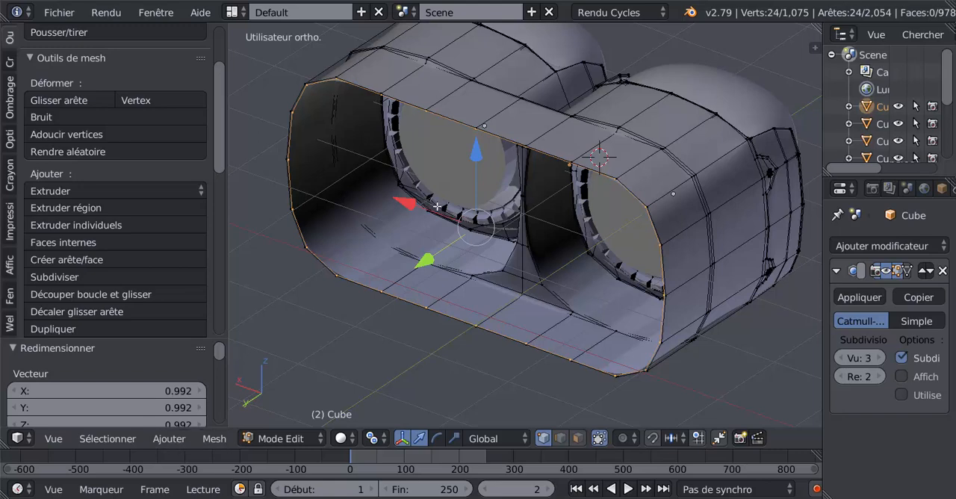
click(214, 439)
mouse_move(229, 187)
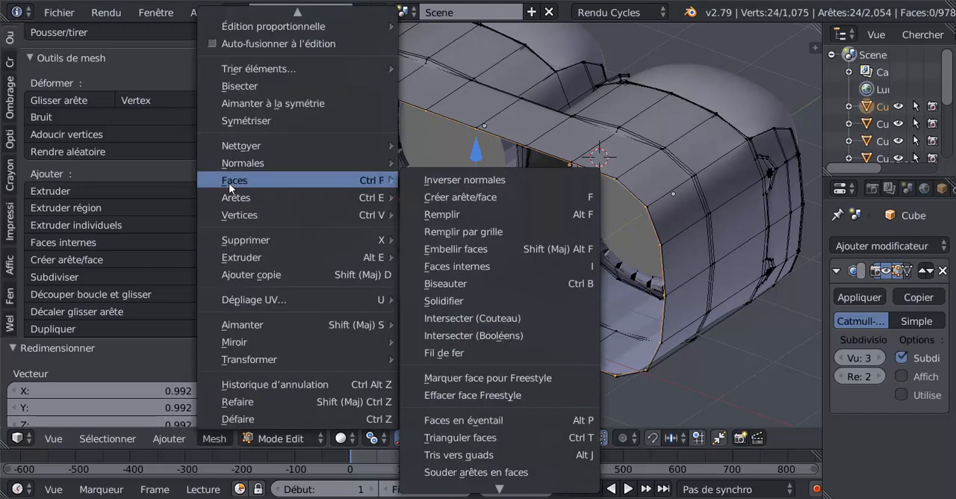
click(455, 233)
key(Tab)
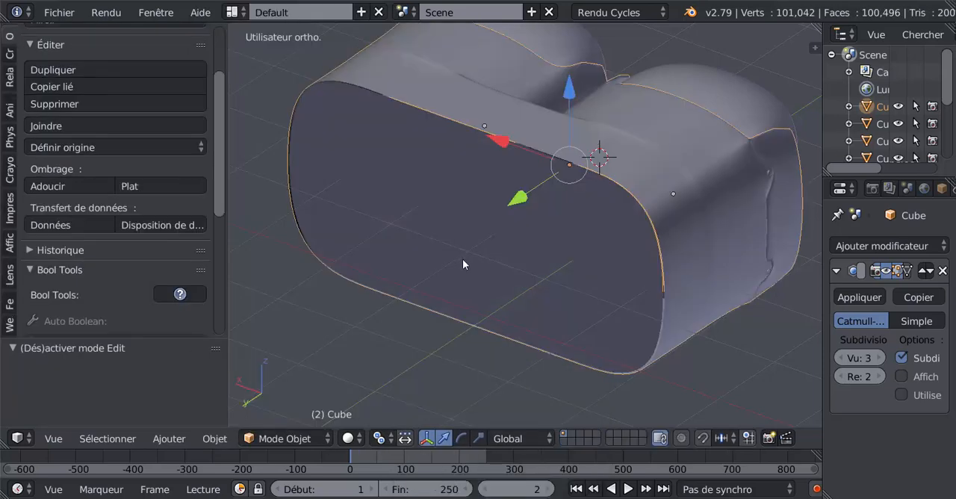
Move the back panel into the body by -0.342 along Y in Edit Mode and check its position from the front.
key(Tab)
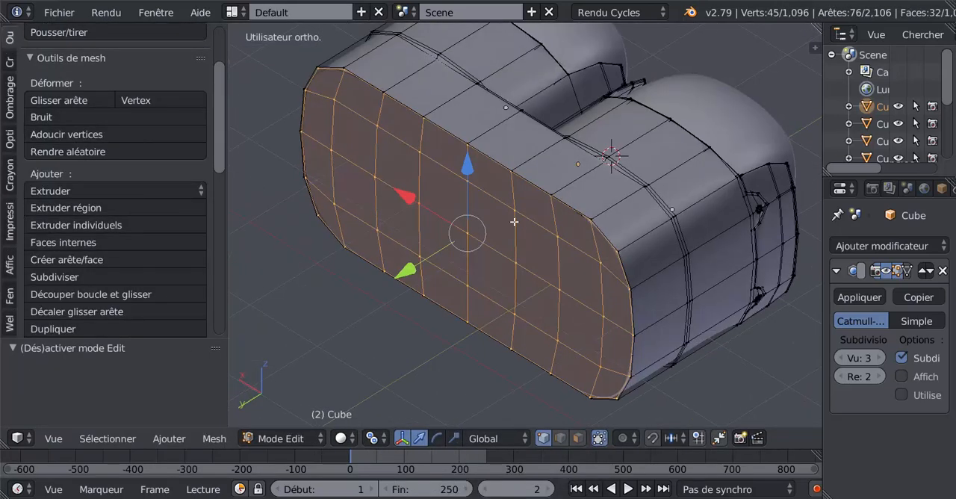
middle_drag(514, 222, 492, 219)
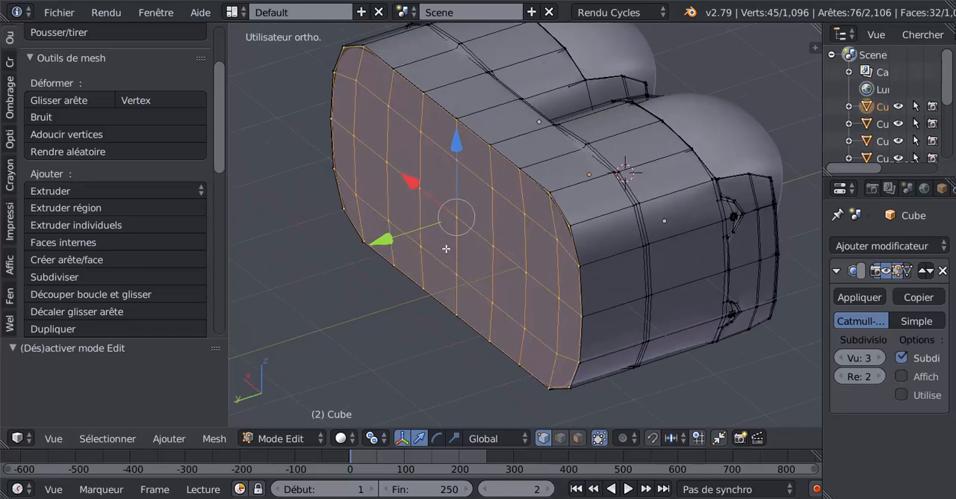
scroll(446, 249, up, 2)
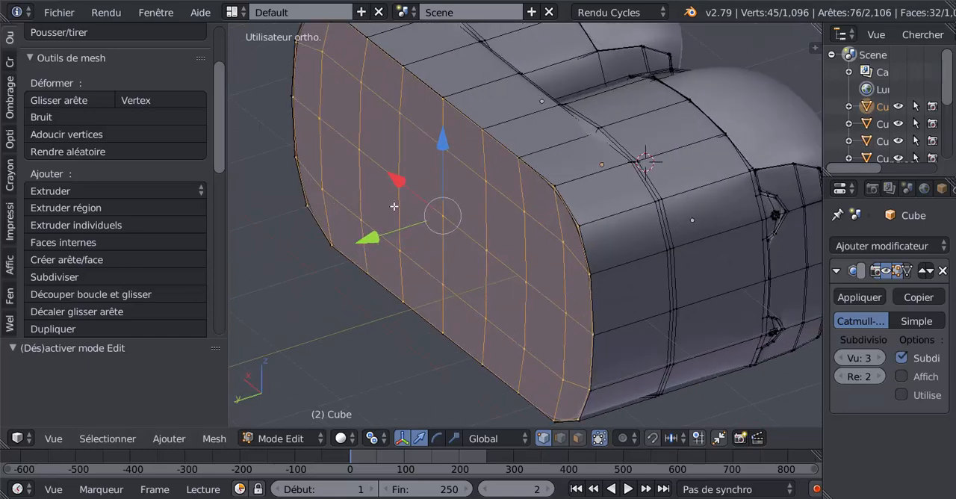
drag(379, 238, 409, 230)
middle_drag(584, 253, 421, 218)
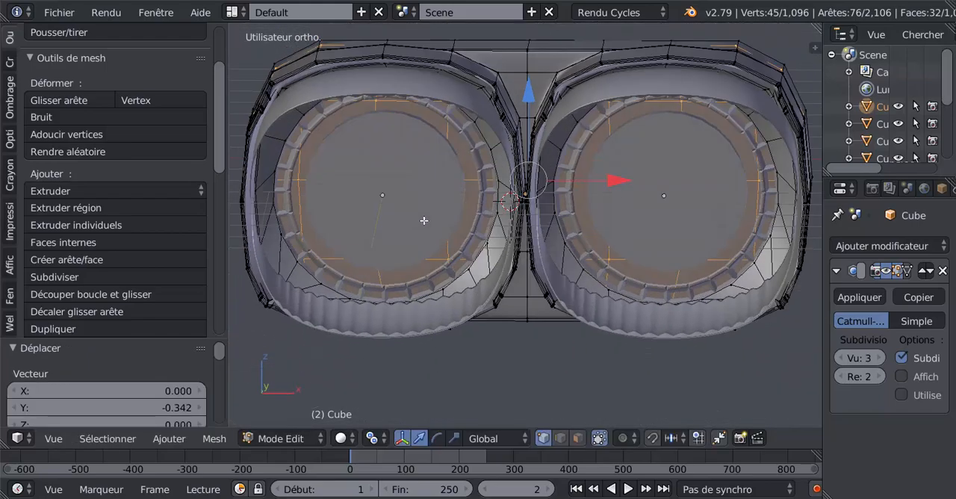
key(z)
key(z)
key(Tab)
Push the back panel slightly deeper into the body along the Y axis and finish in Object Mode.
middle_drag(458, 244, 658, 269)
key(Tab)
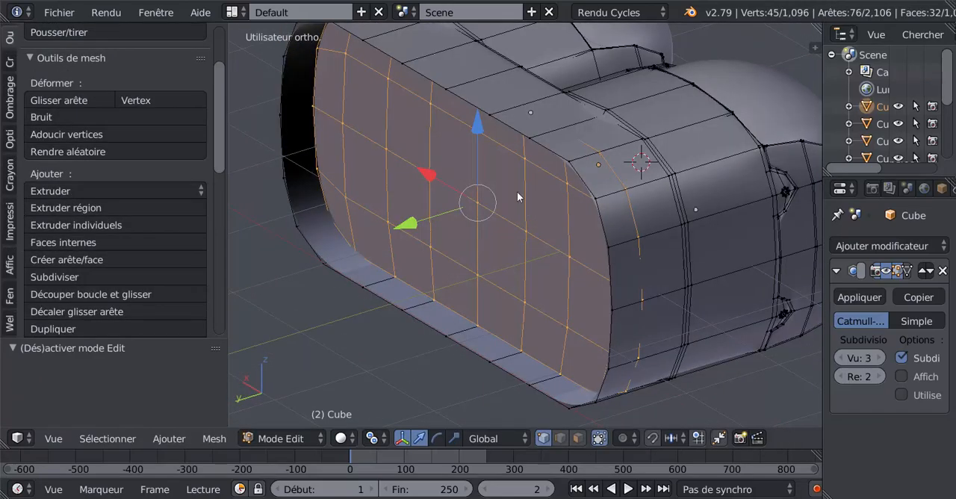
key(Tab)
key(Tab)
drag(416, 225, 435, 222)
key(Tab)
middle_drag(562, 246, 394, 240)
scroll(368, 204, down, 5)
key(Tab)
key(Tab)
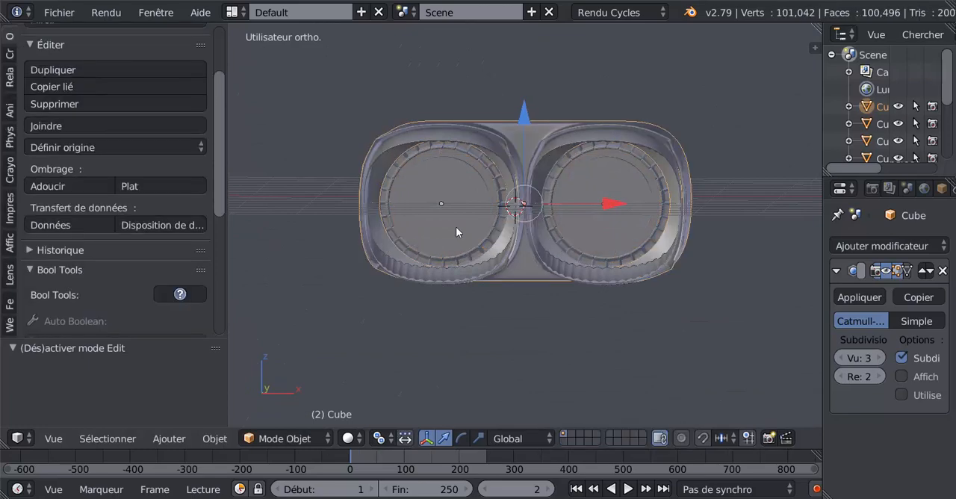
Widen the 3D view by narrowing the tool shelf and the properties editor.
middle_drag(455, 231, 626, 240)
middle_drag(533, 237, 449, 294)
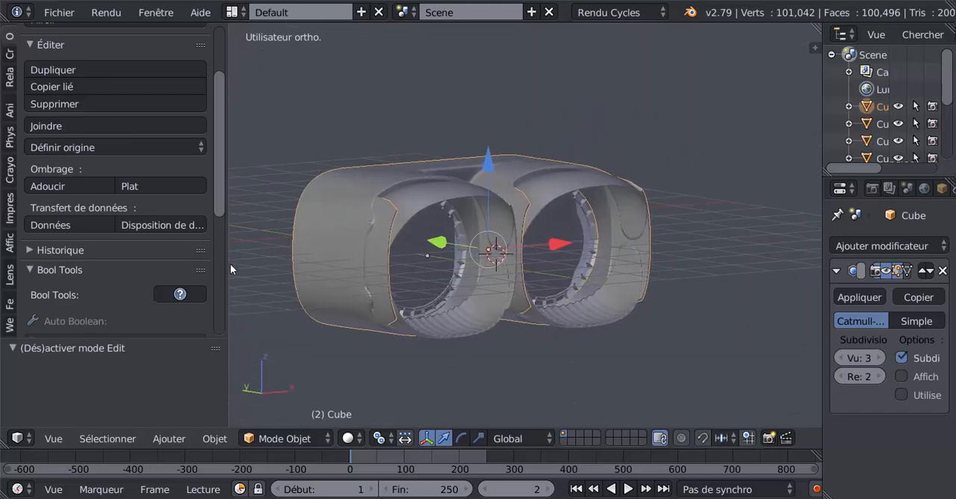
drag(228, 269, 69, 280)
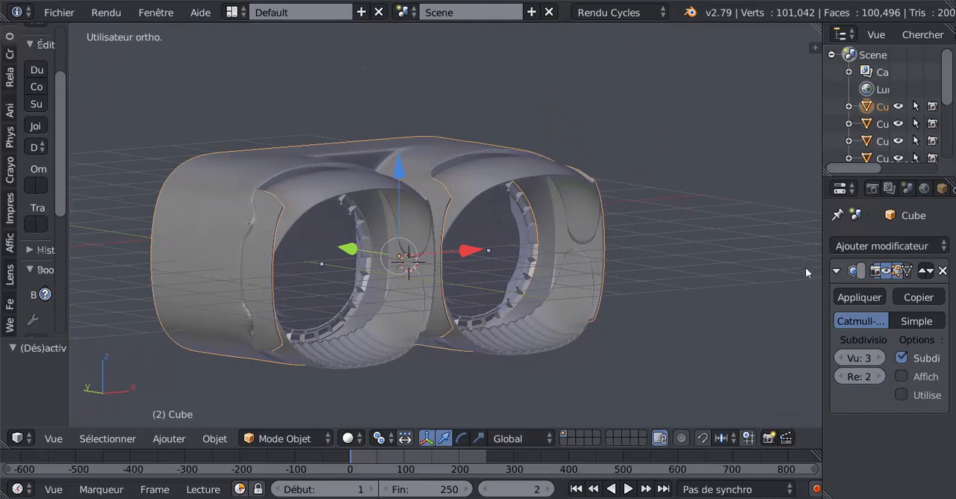
drag(824, 272, 875, 270)
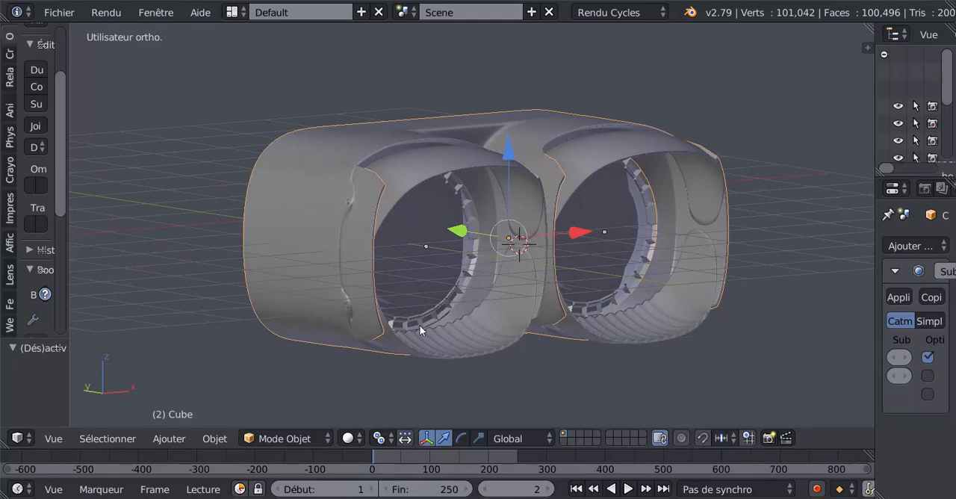
Examine the headset's body, eyecup shells and lens rings from several front and side angles.
middle_drag(414, 299, 435, 313)
scroll(428, 307, up, 2)
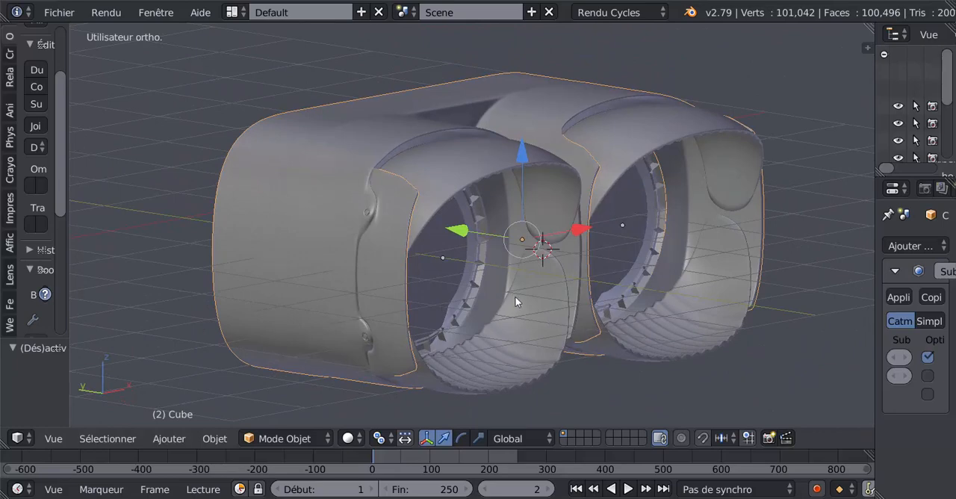
scroll(500, 274, up, 2)
scroll(502, 277, up, 1)
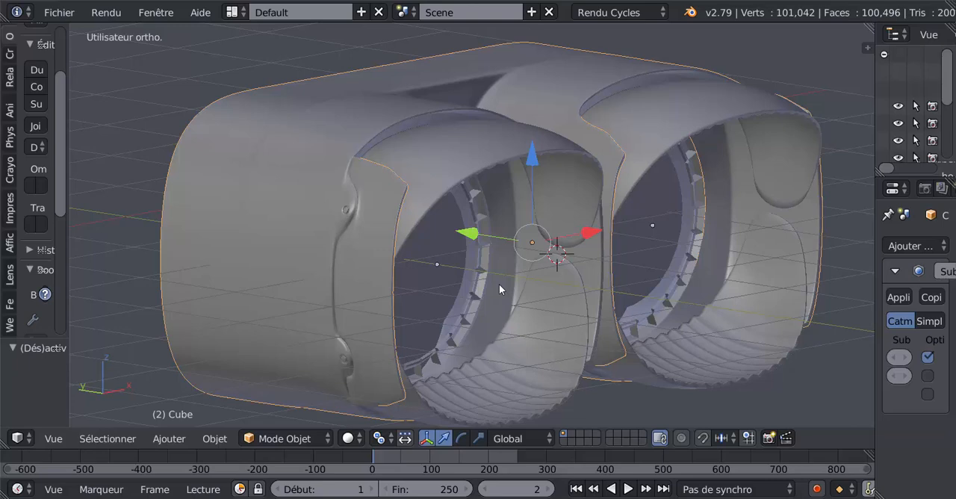
scroll(508, 280, down, 1)
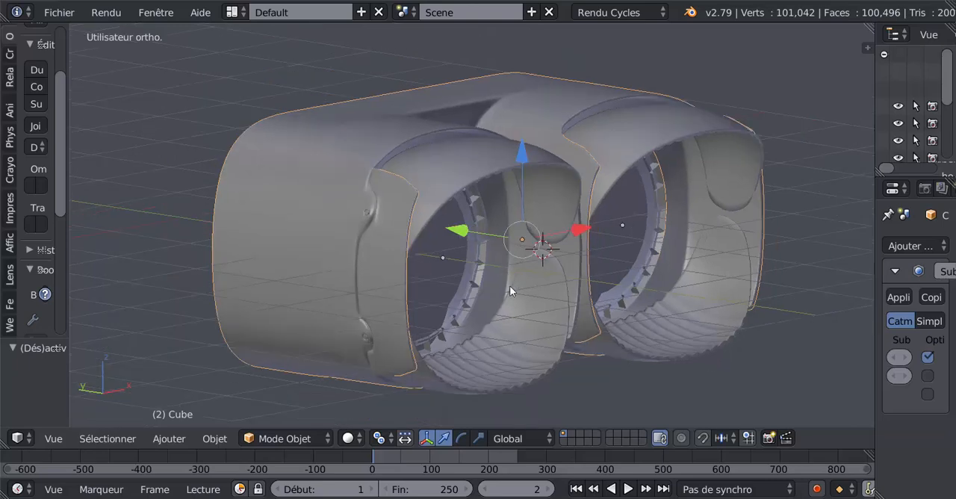
middle_drag(513, 291, 471, 296)
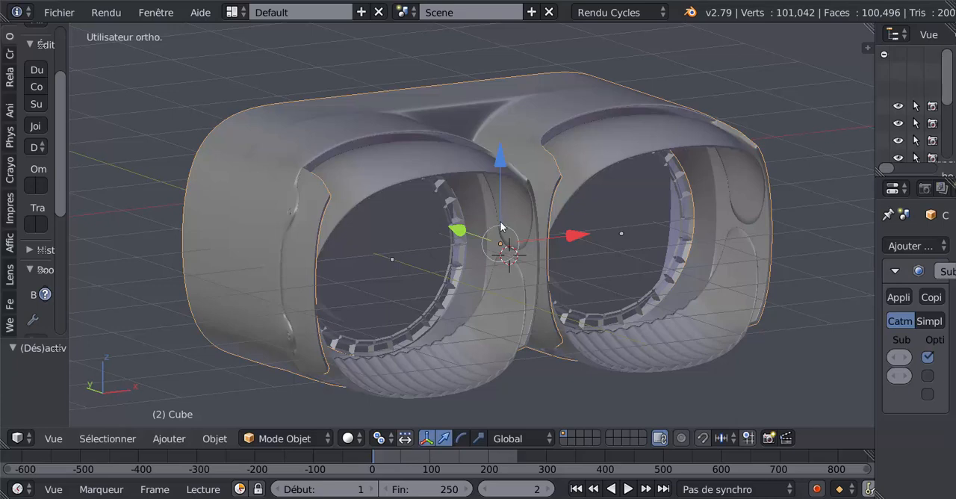
middle_drag(477, 250, 514, 222)
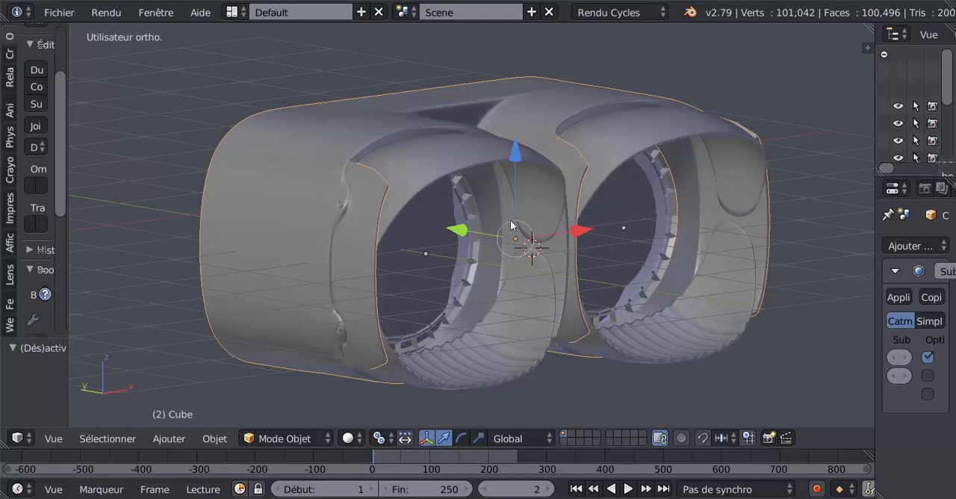
scroll(512, 224, up, 1)
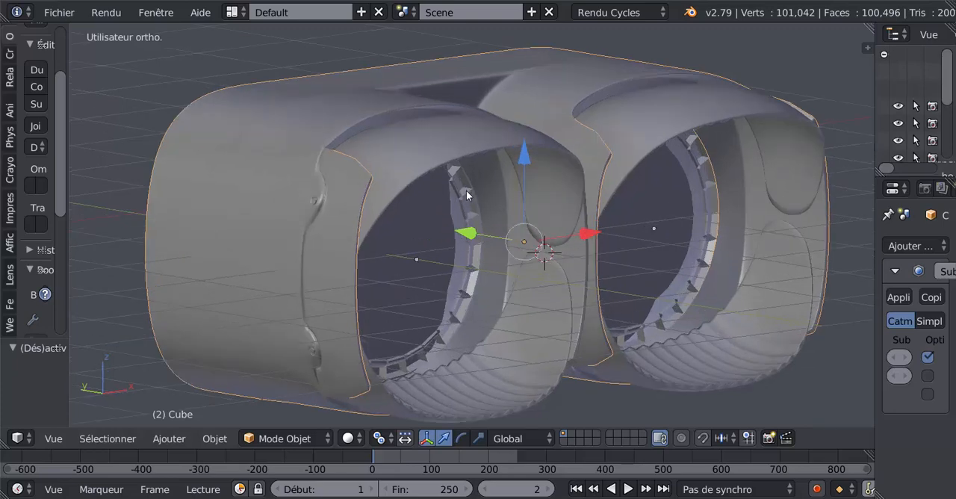
mouse_move(449, 232)
shift+middle_down()
mouse_move(453, 188)
mouse_move(446, 218)
shift+middle_up()
scroll(445, 218, down, 1)
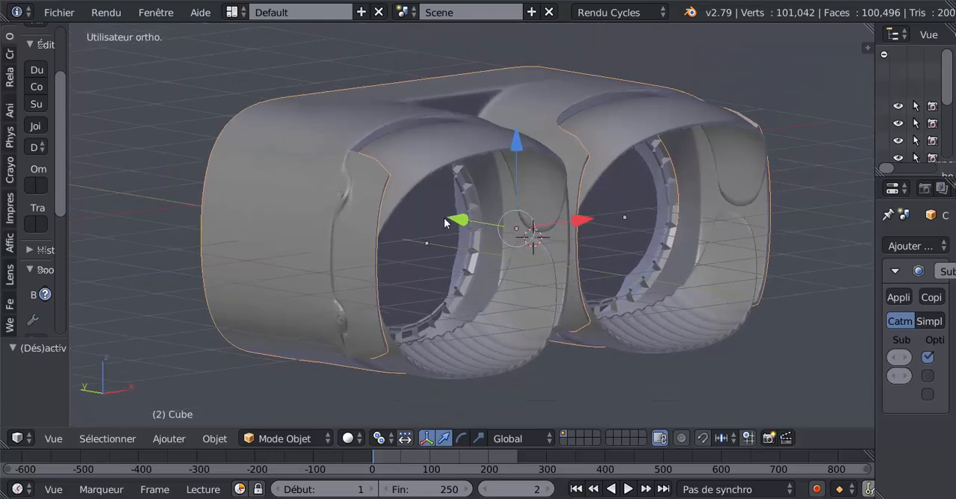